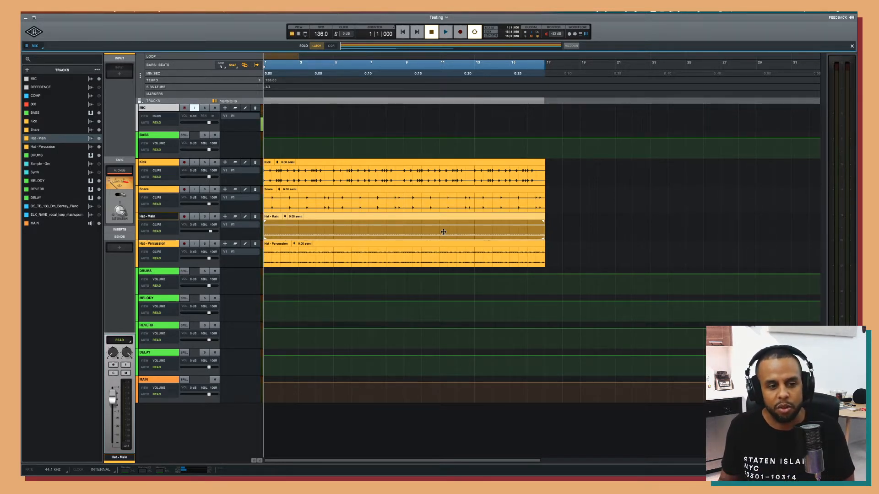
# Increase the Hat - Main track's height by one step and select its whole clip.
pyautogui.hotkey('ctrl', 'Up')
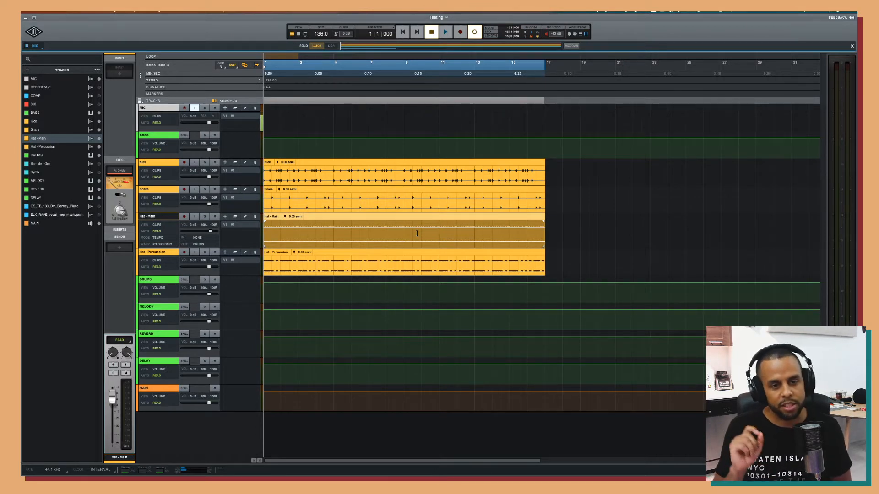
pyautogui.click(425, 209)
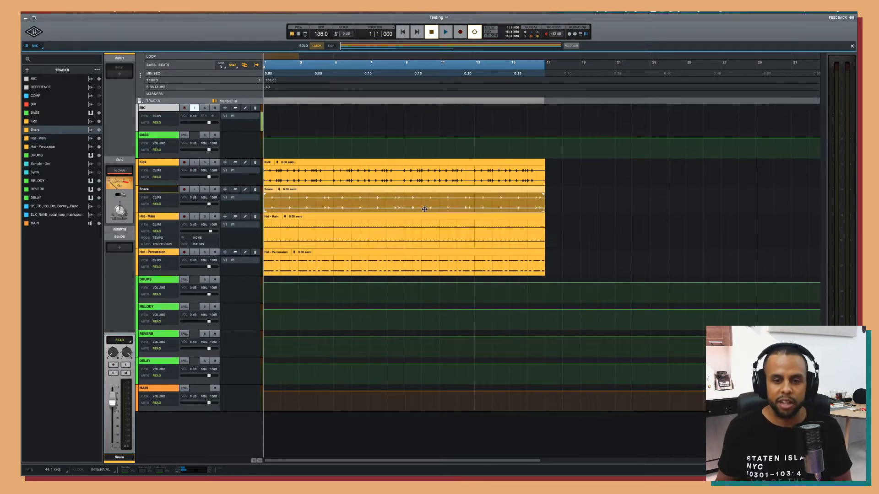
pyautogui.moveTo(421, 197); pyautogui.dragTo(467, 195)
pyautogui.click(440, 230)
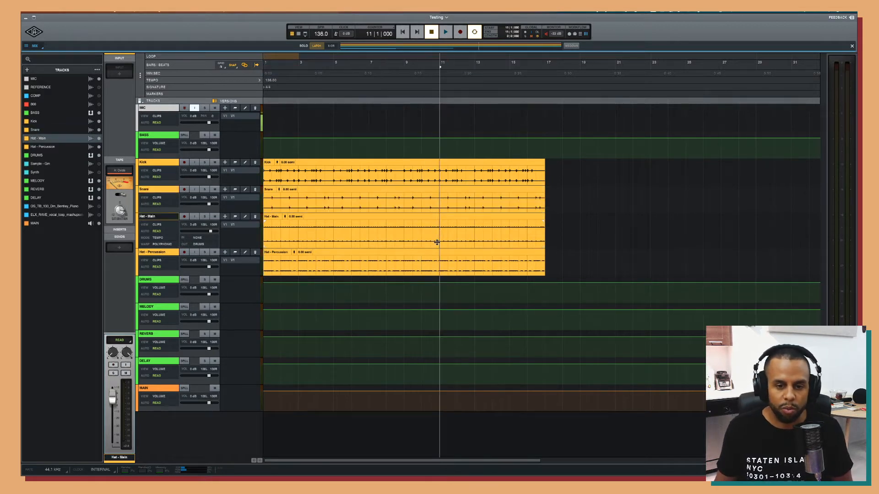
pyautogui.click(437, 243)
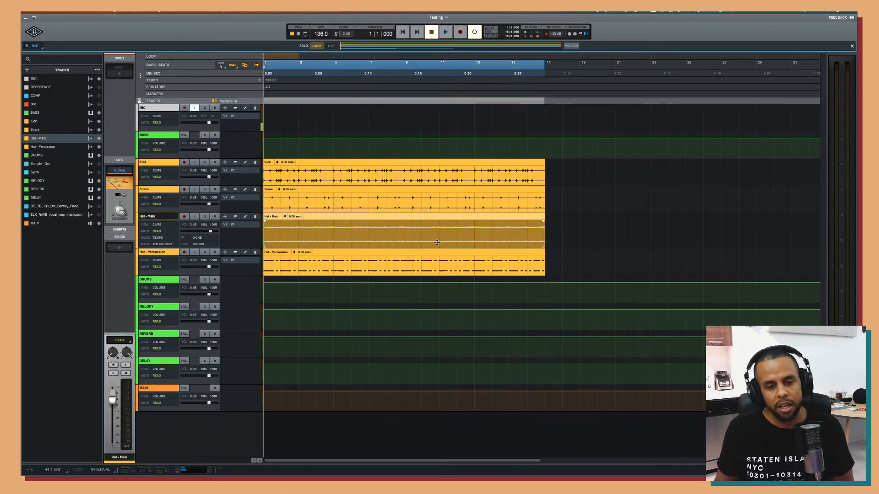
# Zoom into the full Hat - Main clip and then its range from bar 10 to about bar 13.5, restoring the overview each time.
pyautogui.press('e')
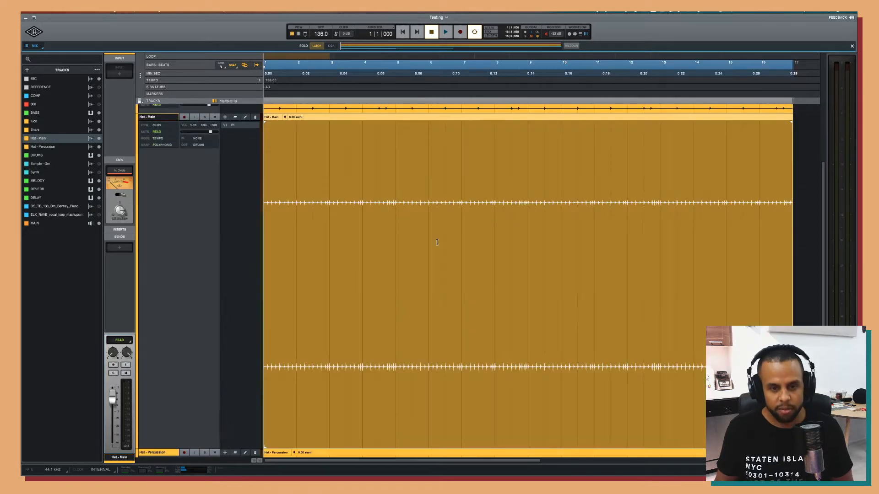
pyautogui.press('e')
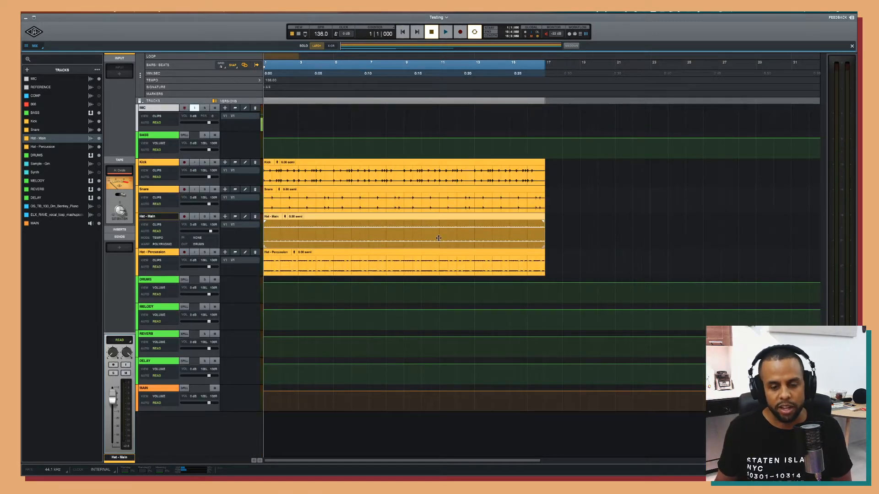
pyautogui.moveTo(422, 221); pyautogui.dragTo(480, 230)
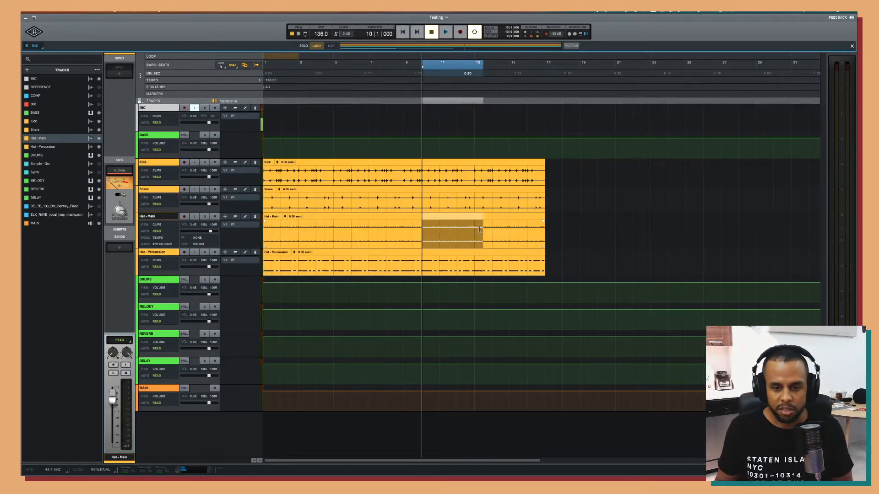
pyautogui.press('e')
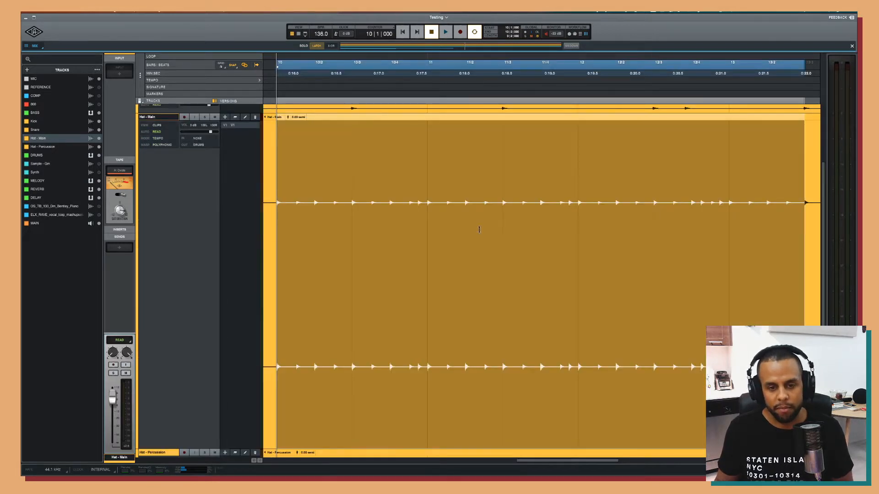
pyautogui.press('e')
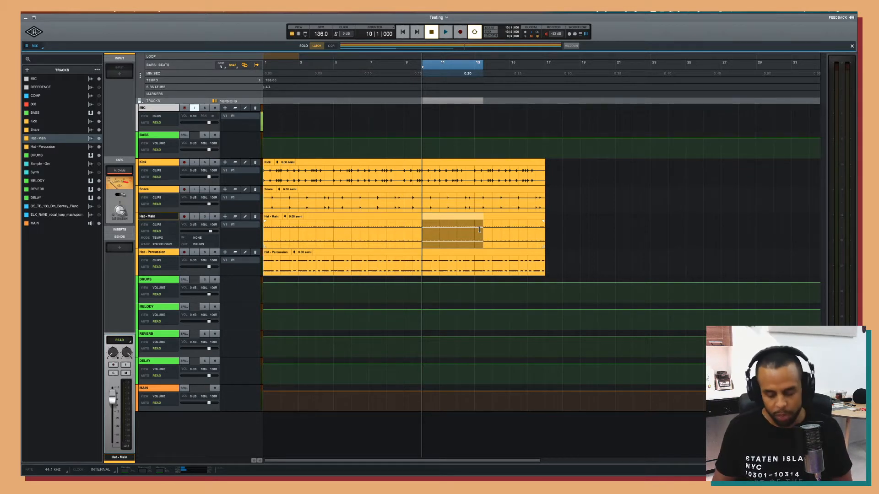
# Select the Hat - Main clip and try taller heights for all tracks together and for Hat - Main alone.
pyautogui.click(408, 235)
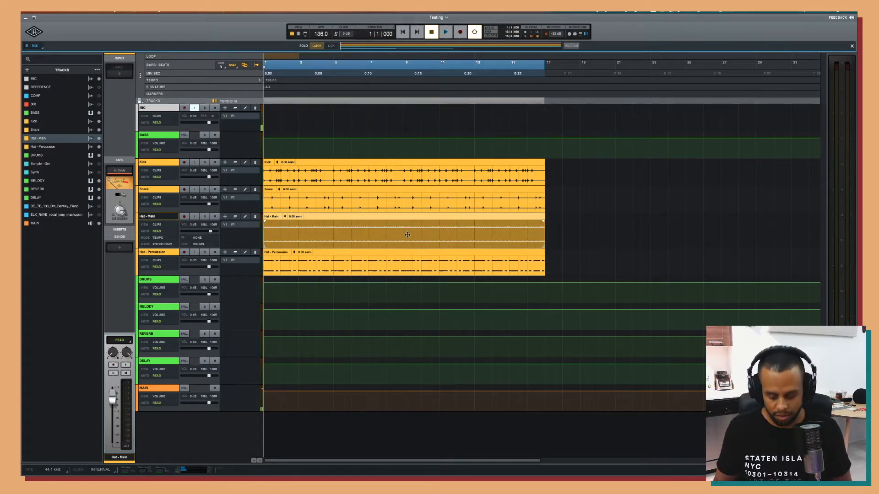
pyautogui.hotkey('ctrl', 'alt', 'Up')
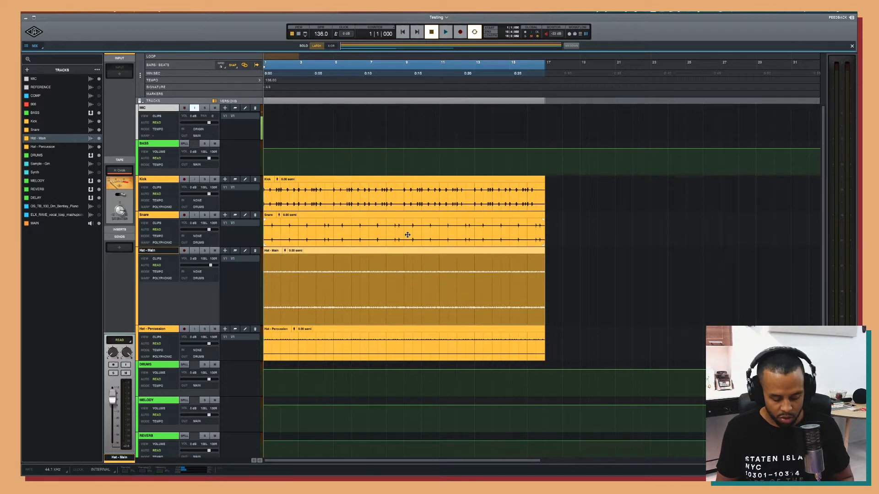
pyautogui.hotkey('ctrl', 'alt', 'Up')
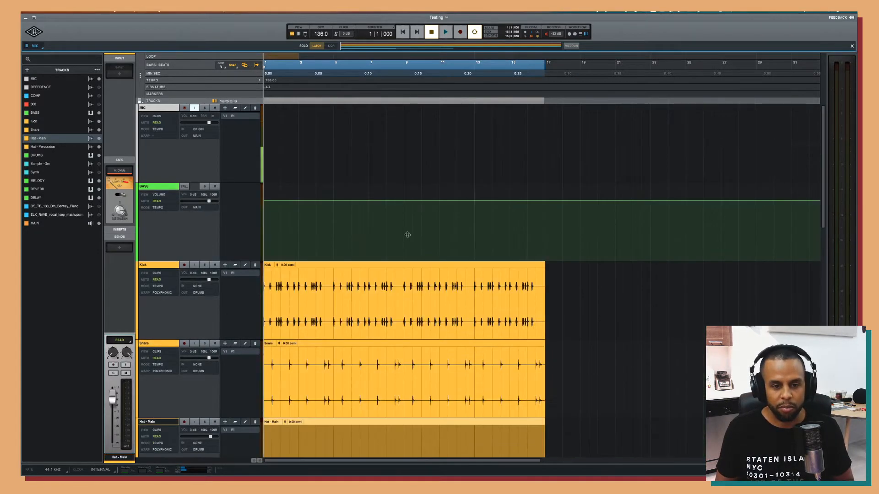
pyautogui.hotkey('ctrl', 'alt', 'Down')
pyautogui.hotkey('ctrl', 'Up')
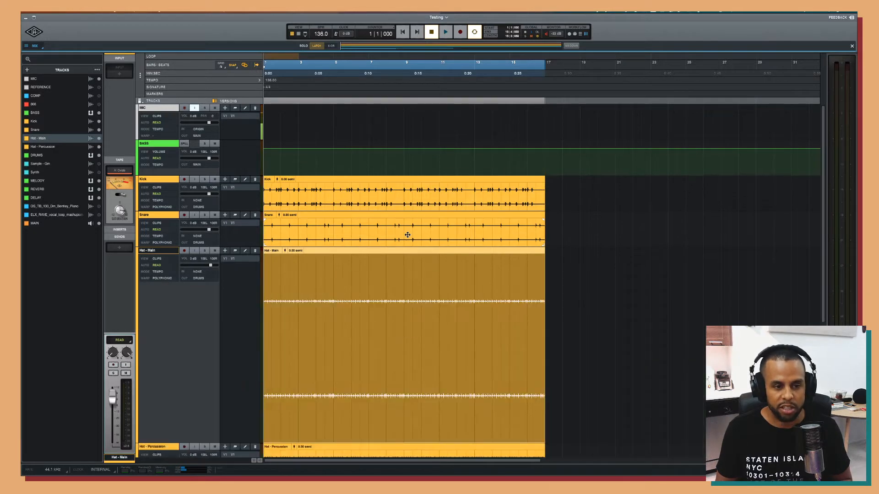
pyautogui.hotkey('ctrl', 'Down')
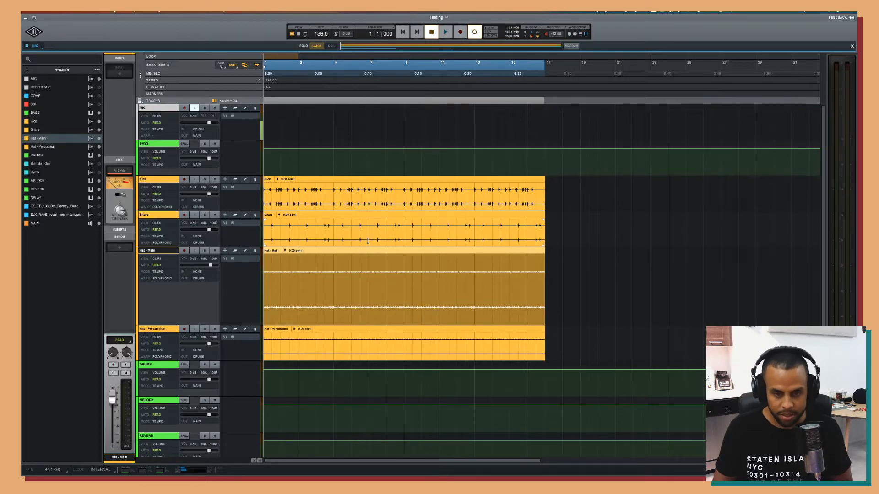
# Fit all tracks and clips in the window and enlarge the Kick track's height by four steps.
pyautogui.hotkey('alt', 'a')
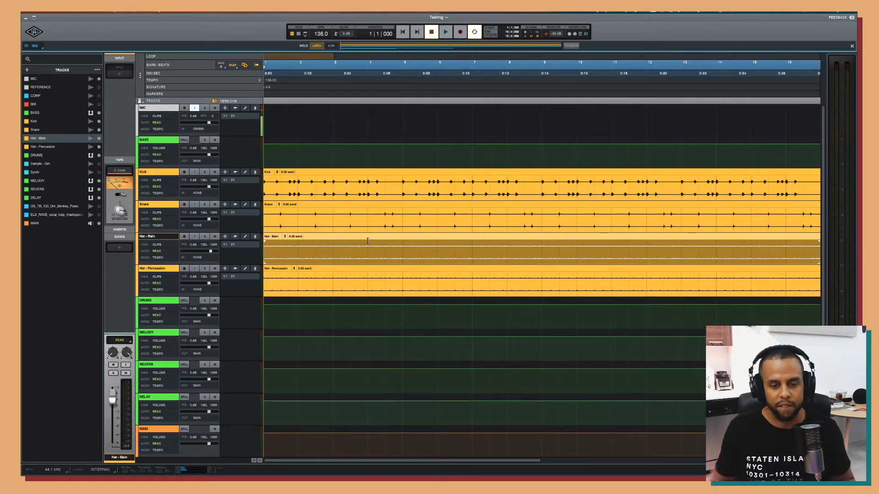
pyautogui.click(354, 192)
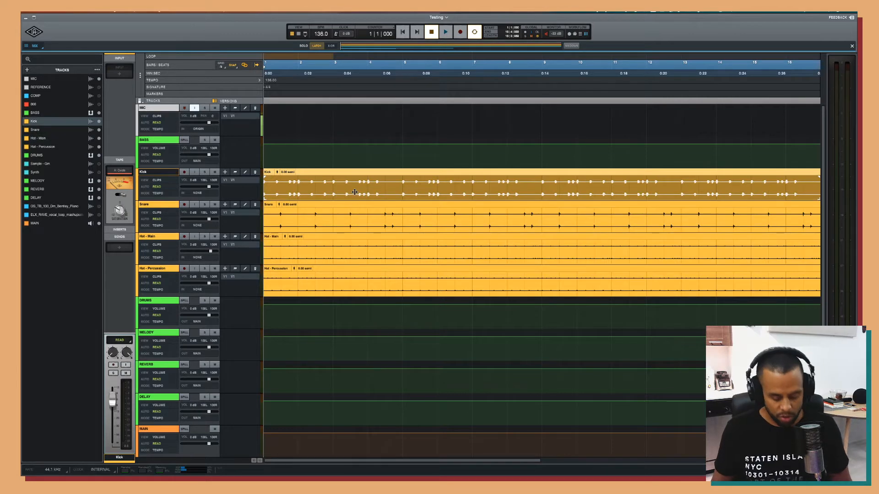
pyautogui.hotkey('ctrl', 'Up')
pyautogui.hotkey('ctrl', 'Up')
pyautogui.hotkey('ctrl', 'Up')
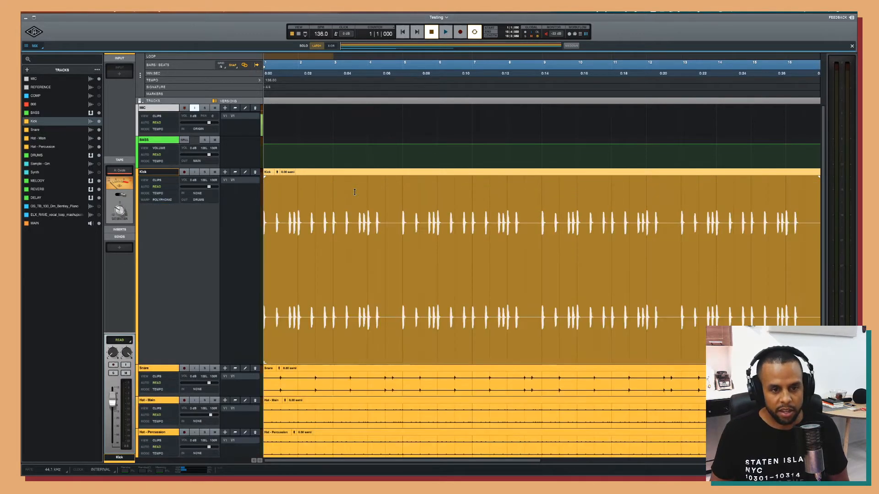
pyautogui.hotkey('ctrl', 'Up')
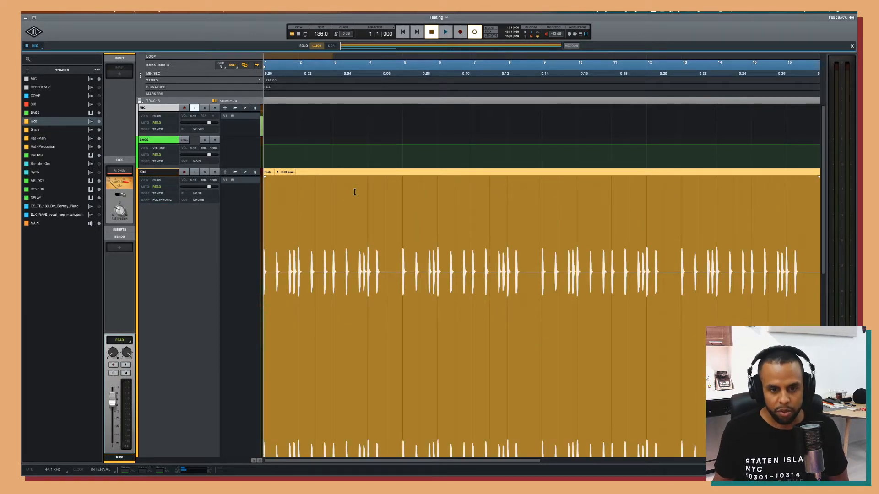
# Zoom in horizontally on the opening bars of the Kick waveform and reduce the Kick track's height by one step.
pyautogui.press('t')
pyautogui.press('t')
pyautogui.press('t')
pyautogui.click(366, 247)
pyautogui.scroll(-2, 367, 247)
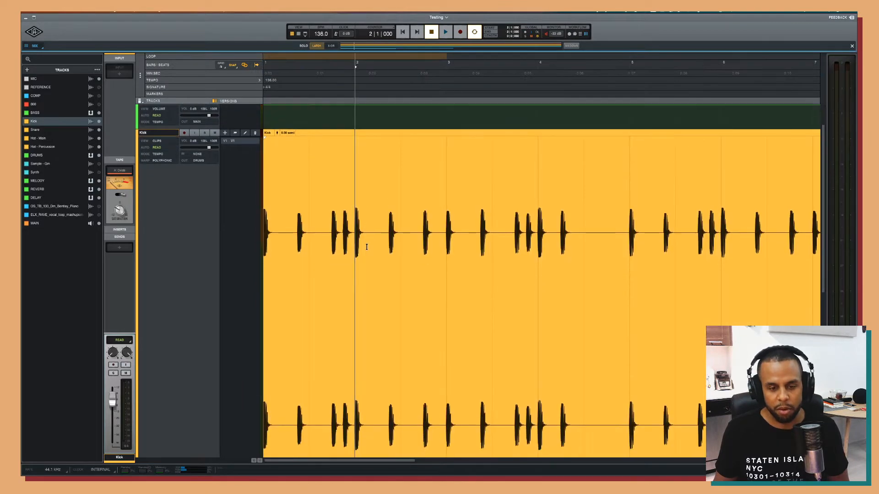
pyautogui.press('t')
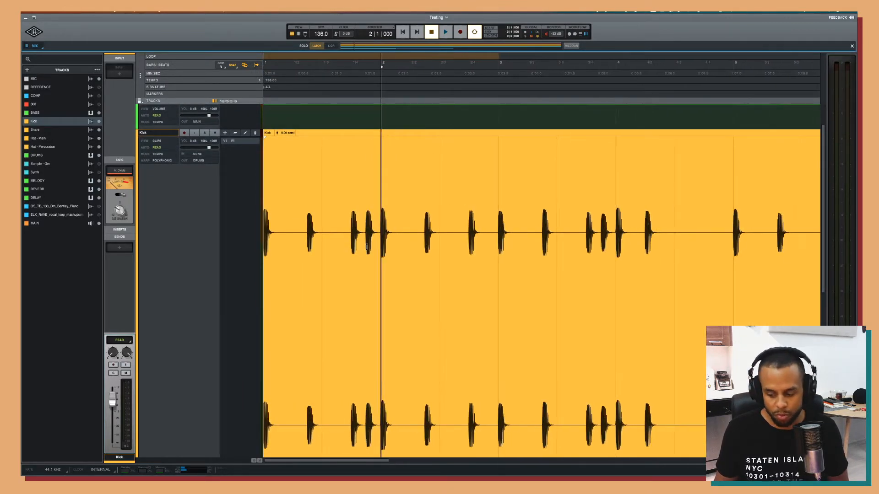
pyautogui.scroll(-1, 371, 238)
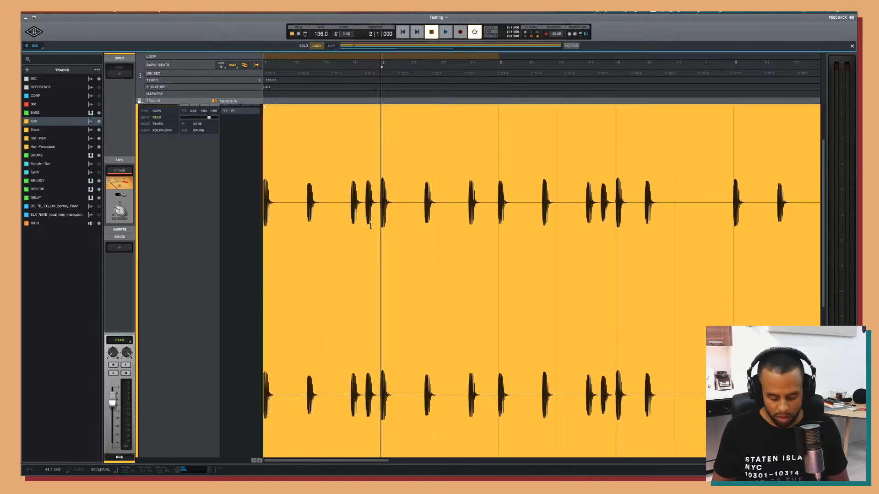
pyautogui.hotkey('ctrl', 'Down')
pyautogui.scroll(1, 370, 226)
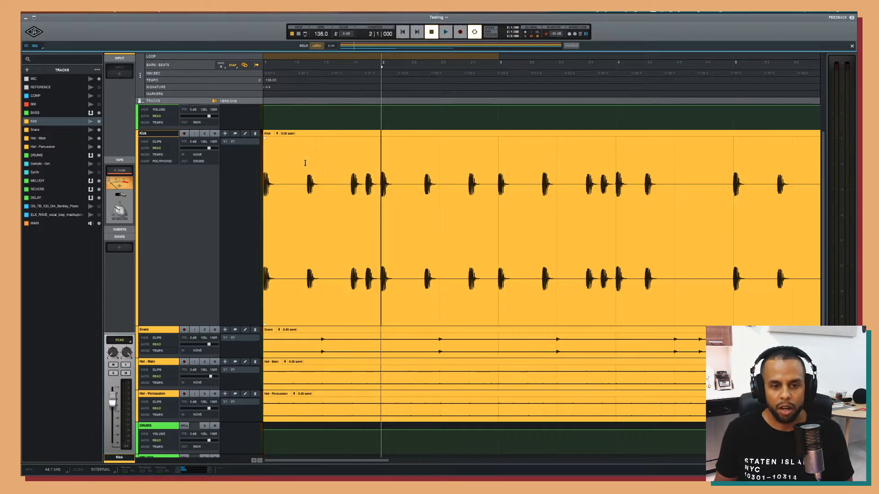
# Select the second half of bar 1 in the Kick clip, and then select the whole clip.
pyautogui.moveTo(323, 163); pyautogui.dragTo(368, 164)
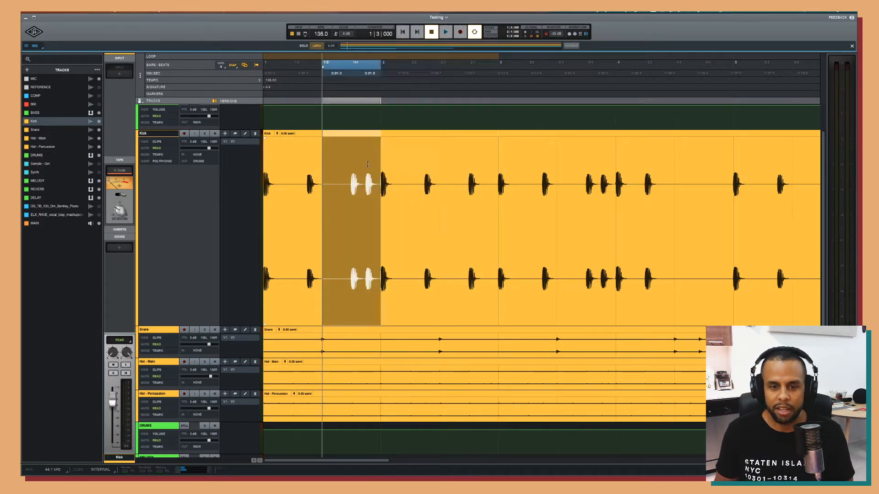
pyautogui.click(367, 164)
pyautogui.click(336, 290)
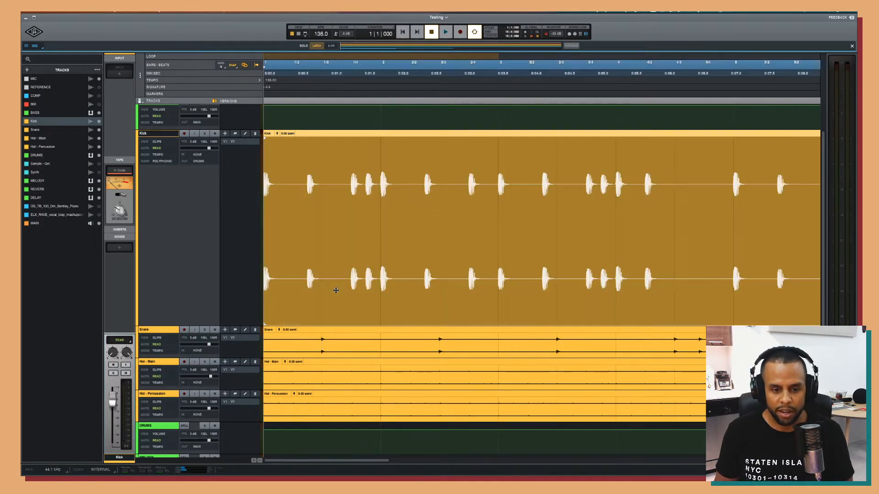
pyautogui.moveTo(336, 290)
pyautogui.mouseDown()
pyautogui.moveTo(413, 289)
pyautogui.moveTo(324, 294)
pyautogui.mouseUp()
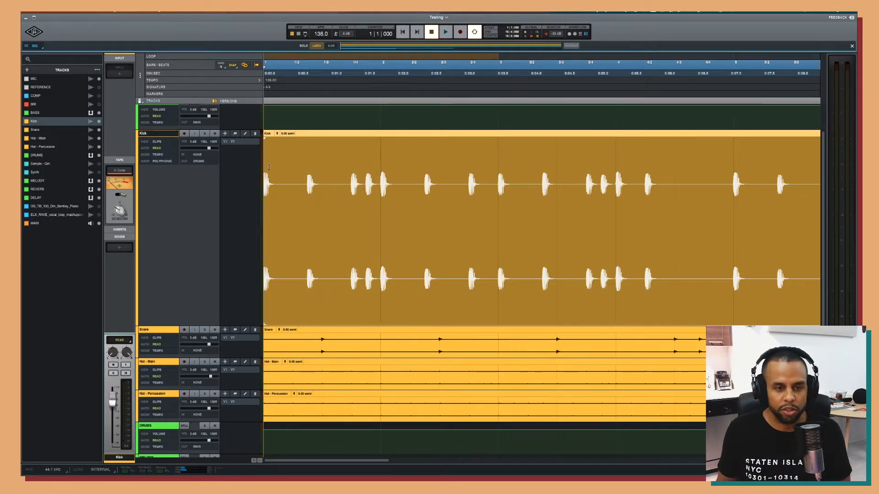
pyautogui.moveTo(264, 139); pyautogui.dragTo(218, 169)
pyautogui.moveTo(265, 322)
pyautogui.mouseDown()
pyautogui.moveTo(382, 322)
pyautogui.moveTo(259, 320)
pyautogui.mouseUp()
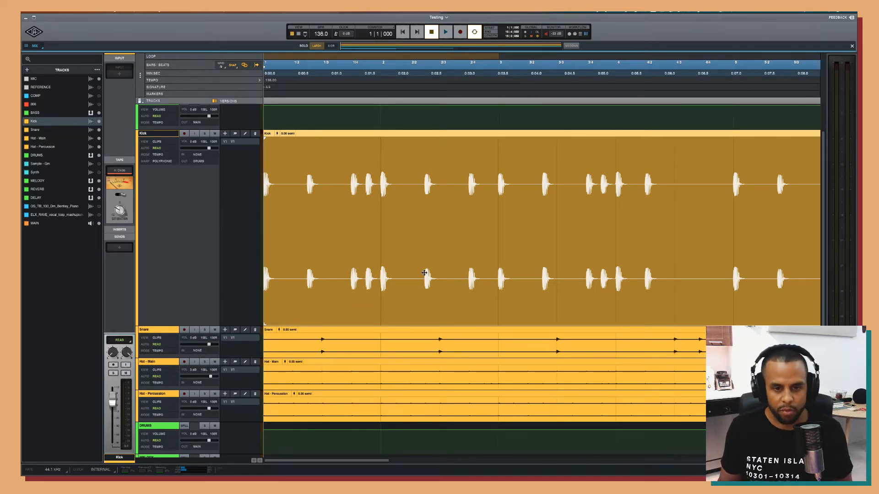
# Select bar 2 of the Kick clip, try splitting the clip at both edges of the selection, and undo the split.
pyautogui.moveTo(381, 162); pyautogui.dragTo(492, 163)
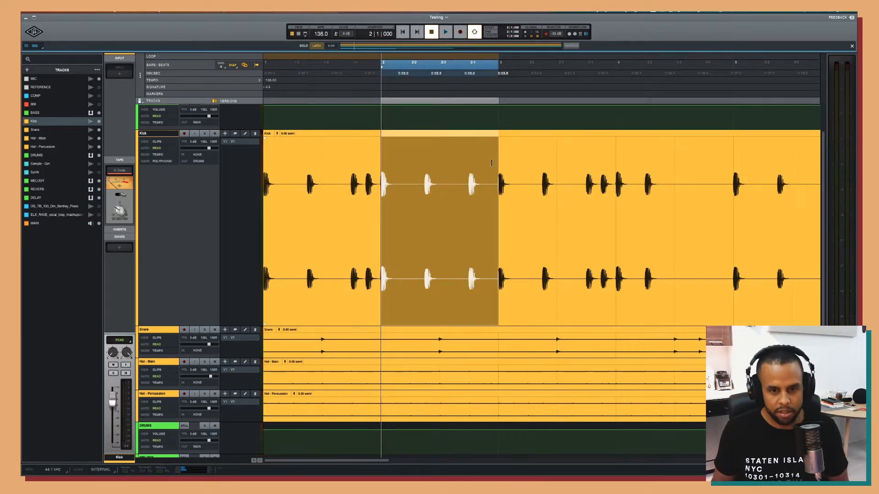
pyautogui.press('super+e')
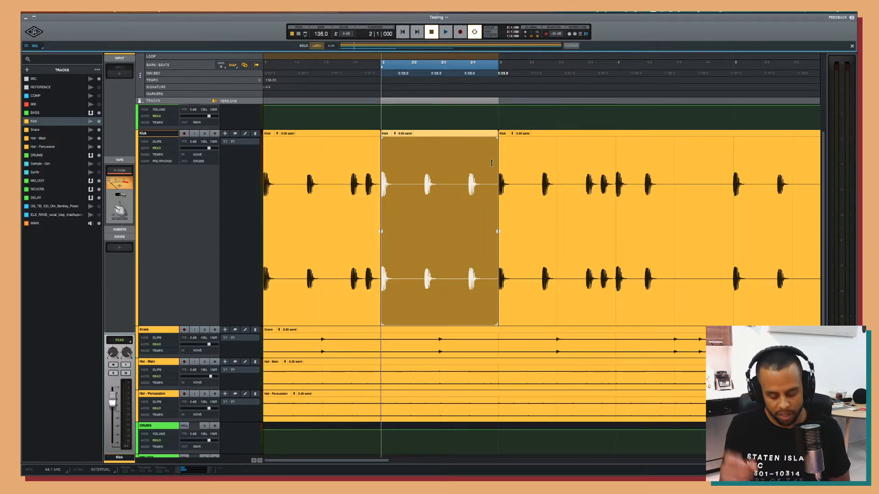
pyautogui.press('super+z')
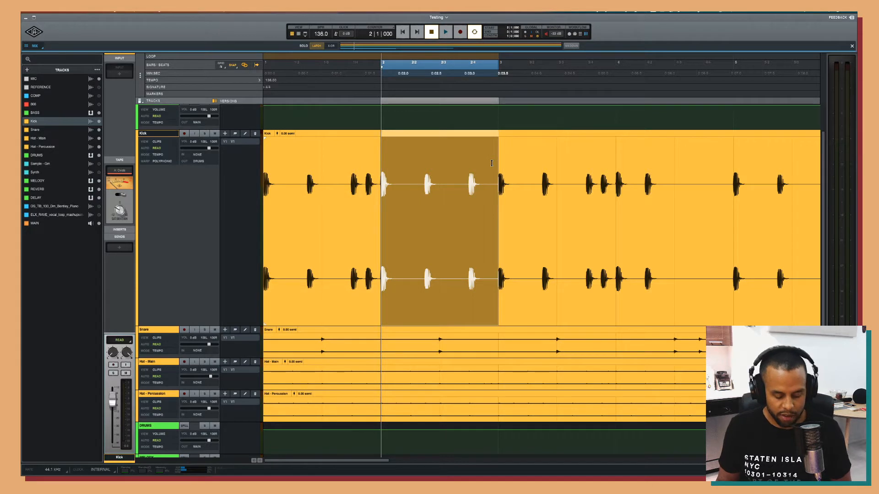
pyautogui.press('super+e')
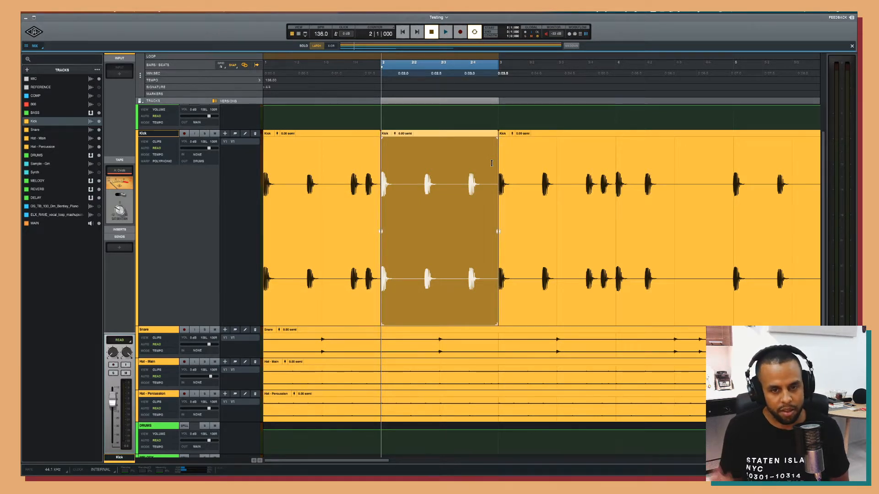
pyautogui.press('super+z')
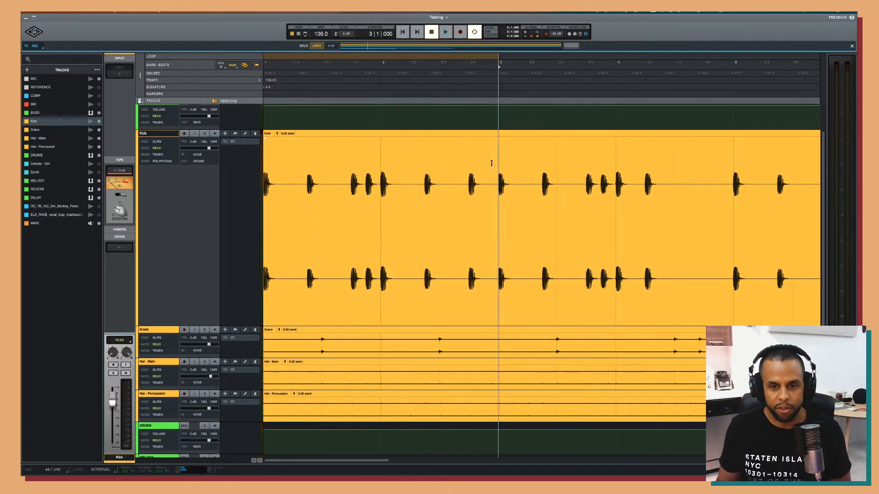
# Try splitting the Kick clip at bar 2, beat 3, and undo the split.
pyautogui.click(456, 181)
pyautogui.press('super+e')
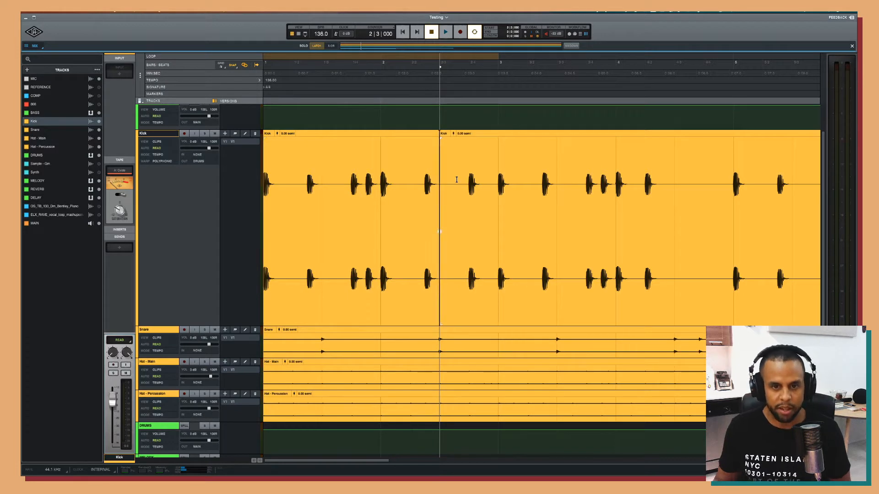
pyautogui.press('super+z')
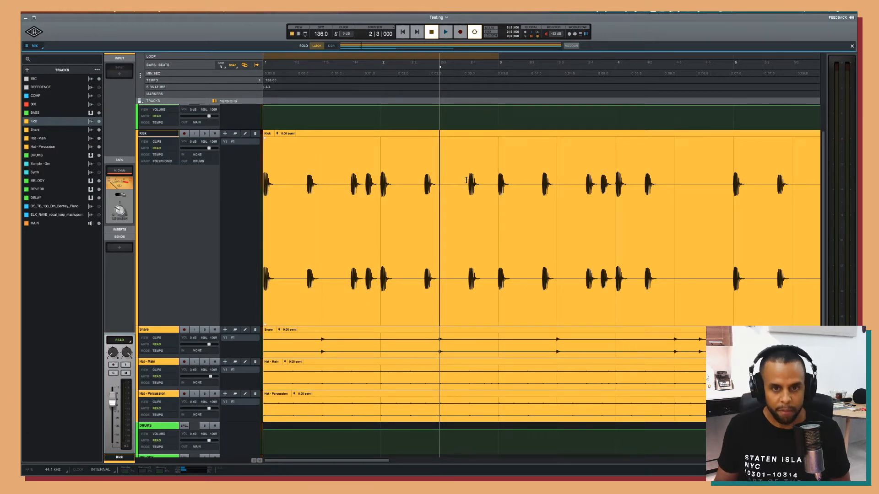
# Select the first half of bar 2 in the Kick clip and trim the clip's start to the selection's beginning.
pyautogui.moveTo(429, 187); pyautogui.dragTo(397, 187)
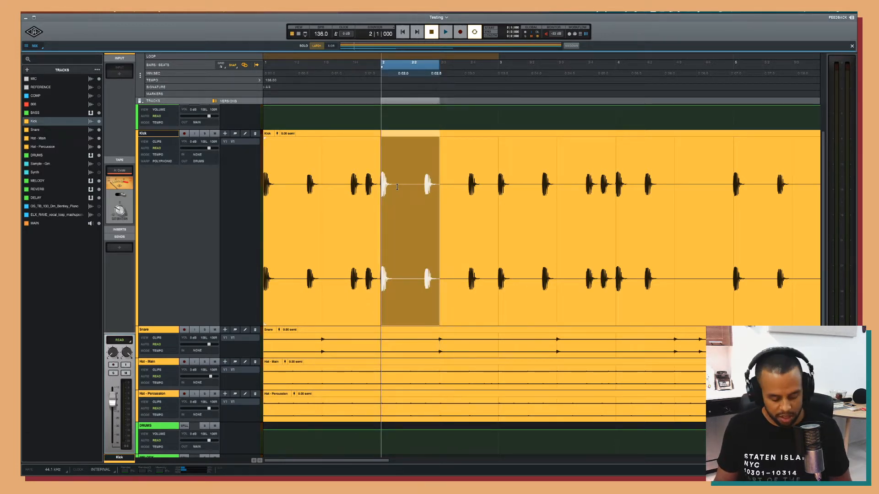
pyautogui.press('a')
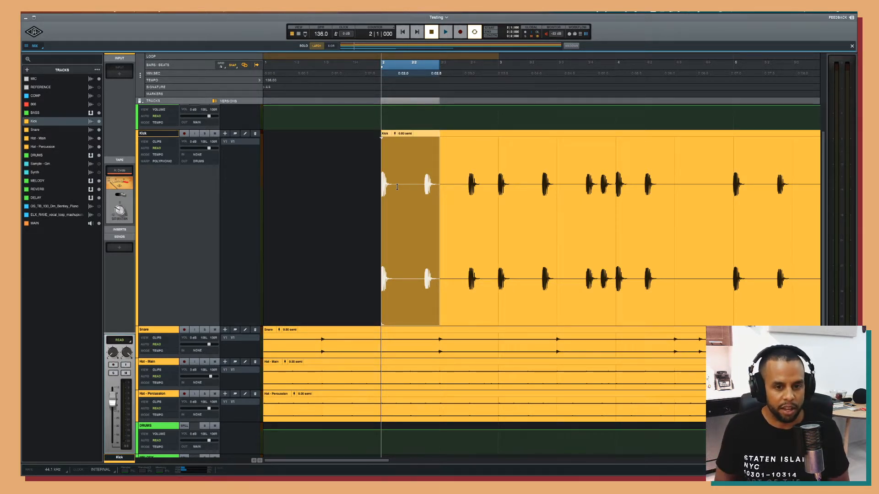
# Undo the start trim, then try trimming the Kick clip's end to the selection and trimming both sides to it, undoing each trim.
pyautogui.hotkey('ctrl', 'z')
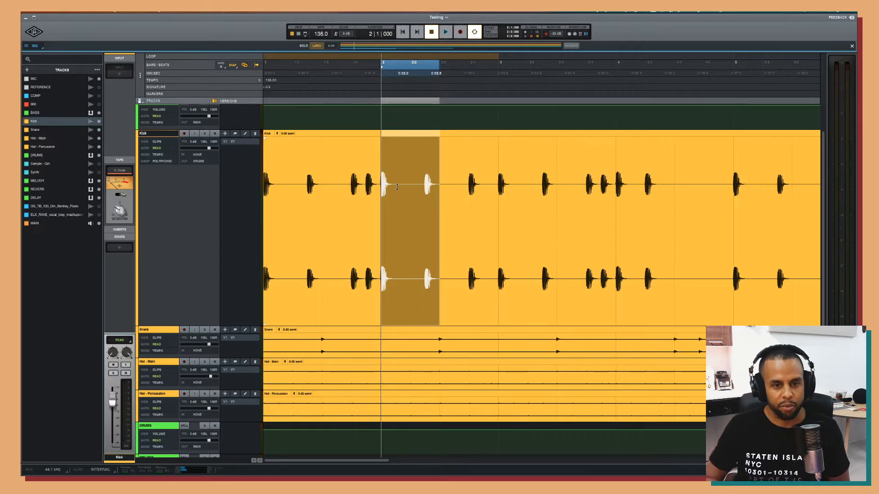
pyautogui.press('s')
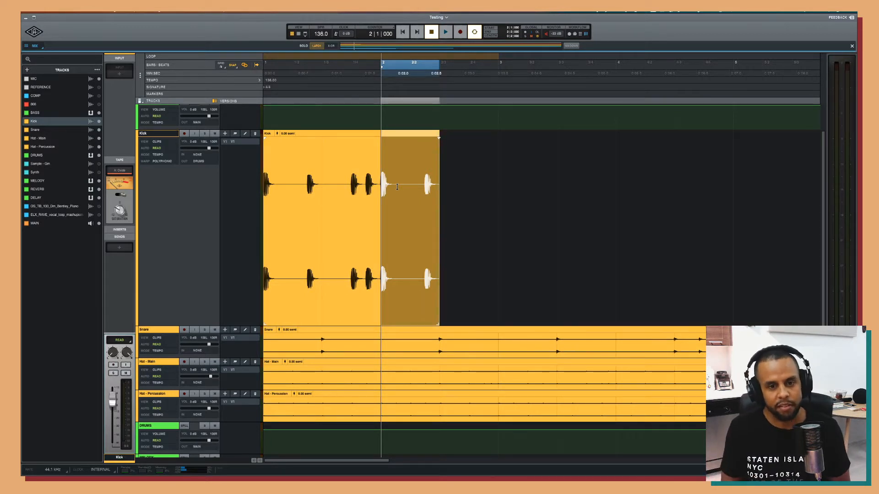
pyautogui.hotkey('ctrl', 'z')
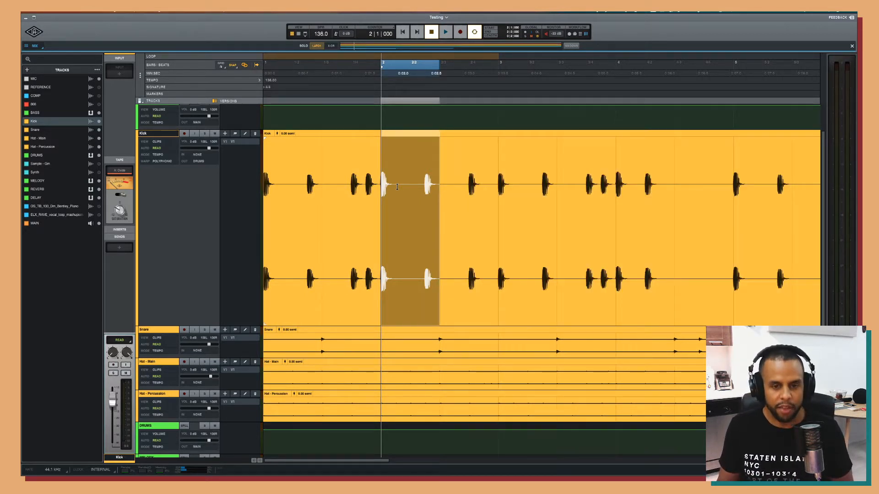
pyautogui.press('super+t')
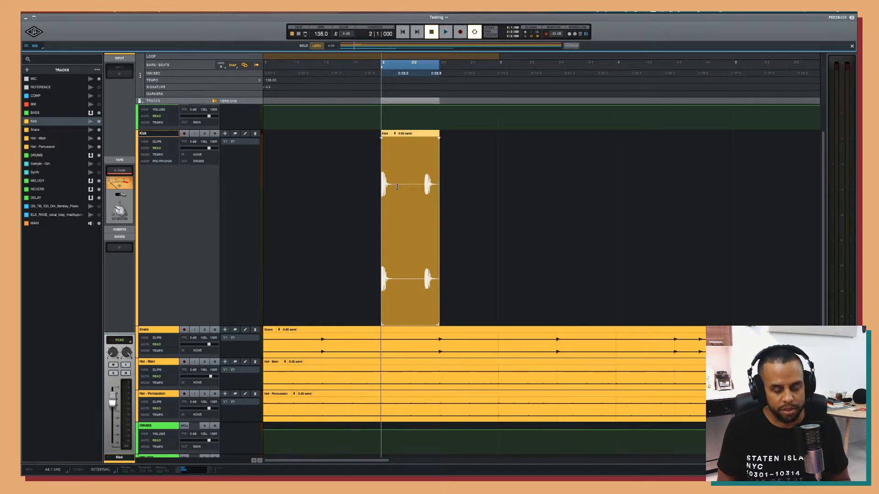
pyautogui.hotkey('ctrl', 'z')
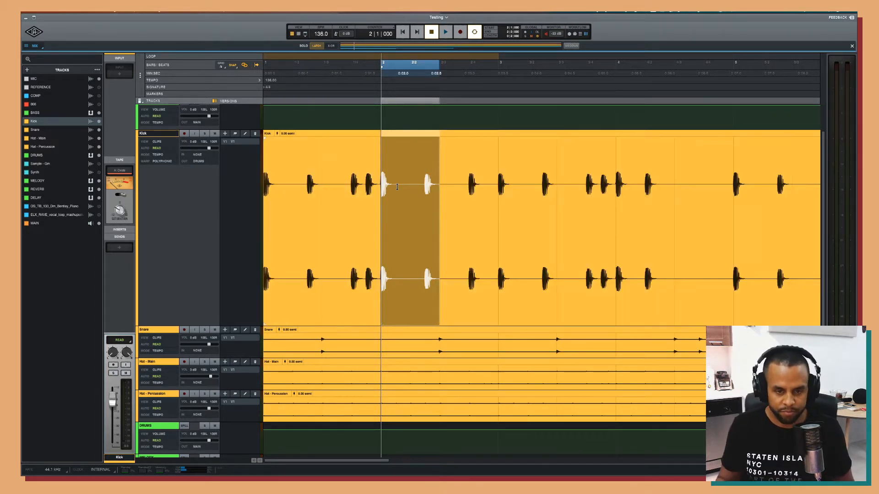
# Split the Kick clip at bar 2, beat 3, try a two-beat fade-in on the second piece, and undo the fade.
pyautogui.click(446, 186)
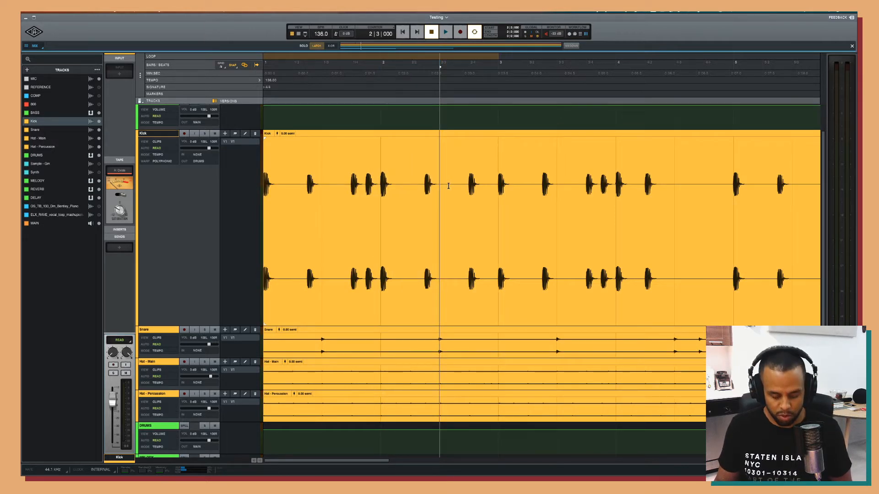
pyautogui.press('super+e')
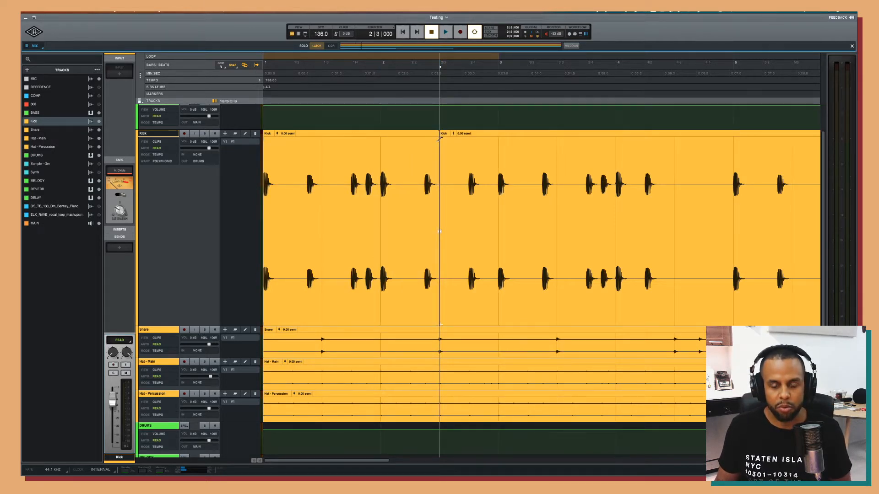
pyautogui.moveTo(440, 139); pyautogui.dragTo(507, 132)
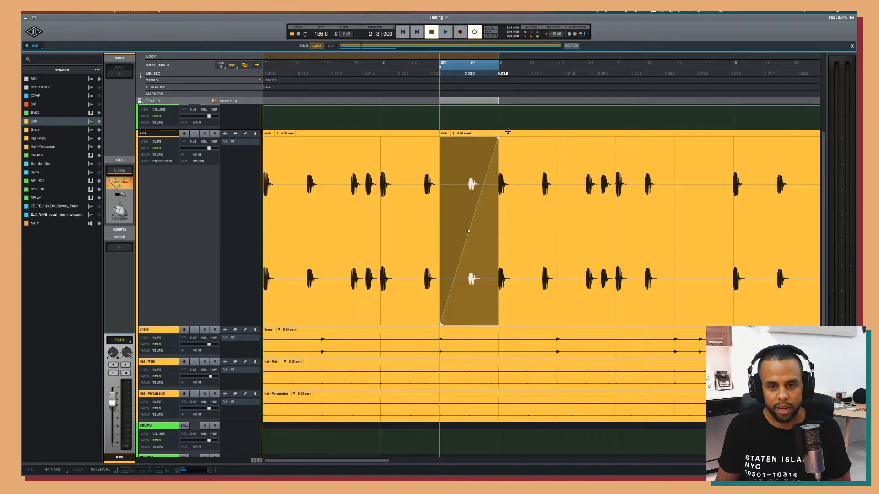
pyautogui.press('super+z')
# Select from bar 2, beat 3 to bar 3, beat 3 in the Kick track, try a fade-in across the selection, and undo it.
pyautogui.moveTo(550, 179); pyautogui.dragTo(426, 185)
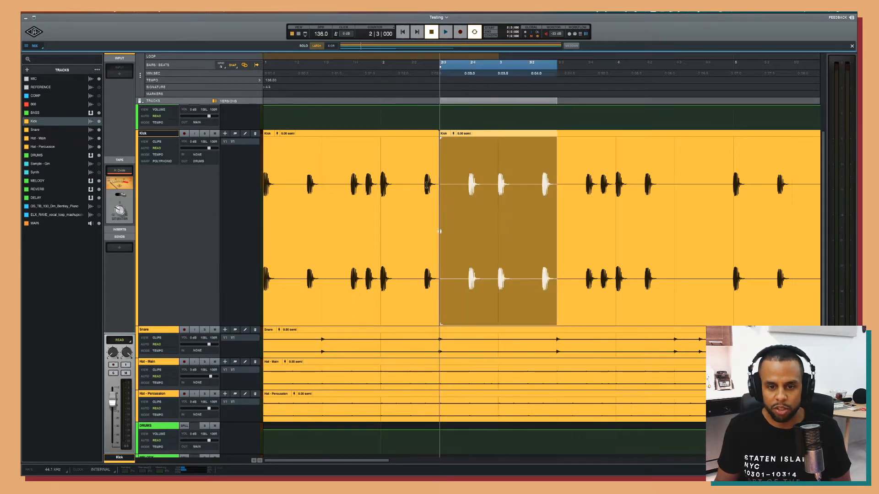
pyautogui.press('f')
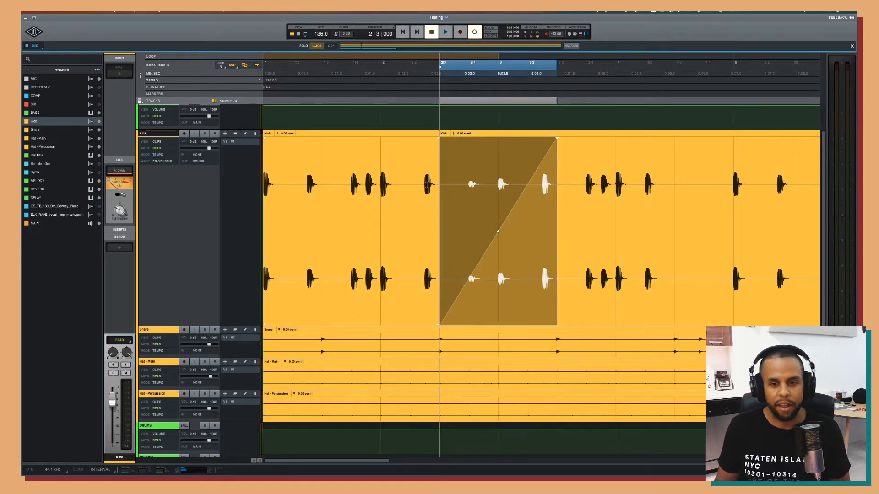
pyautogui.press('super+z')
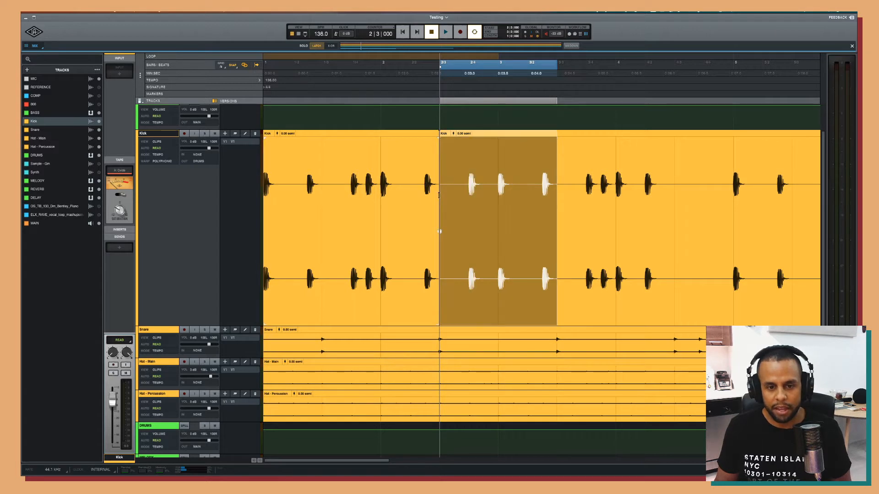
# Split the Kick clip at bar 2, try short fades at both edges of the middle piece, and undo the fades and splits.
pyautogui.click(383, 200)
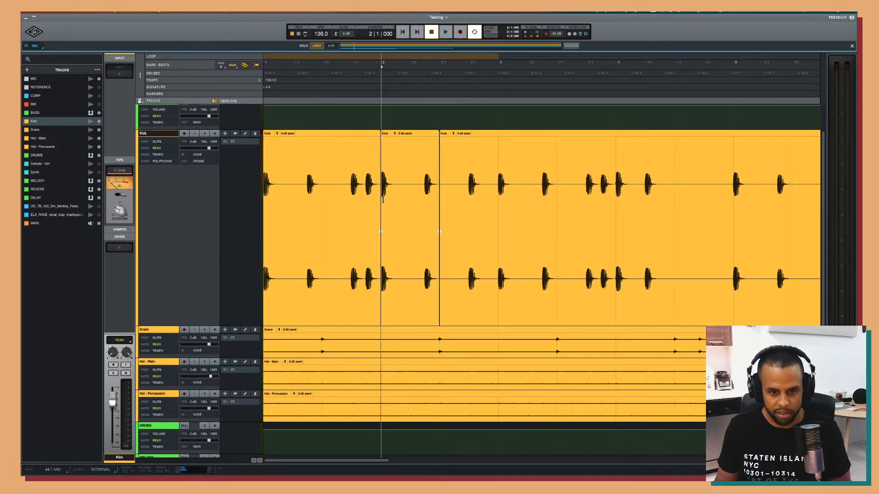
pyautogui.click(412, 284)
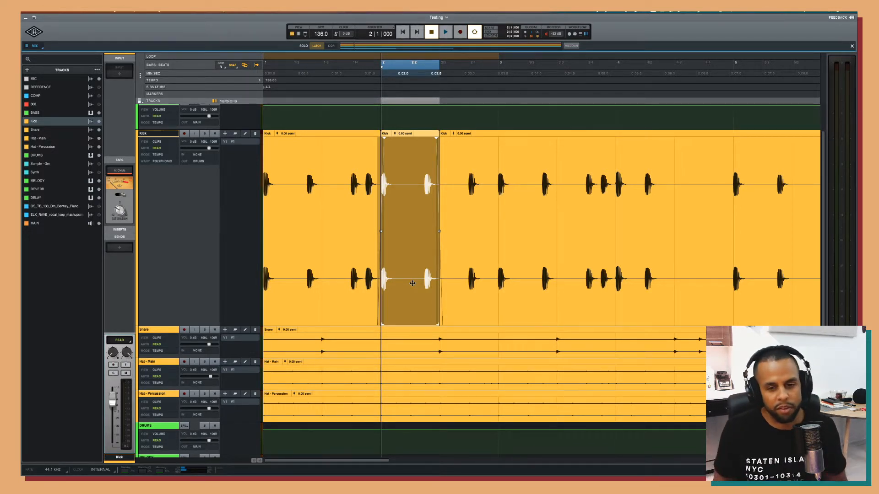
pyautogui.press('super+z')
pyautogui.press('super+z')
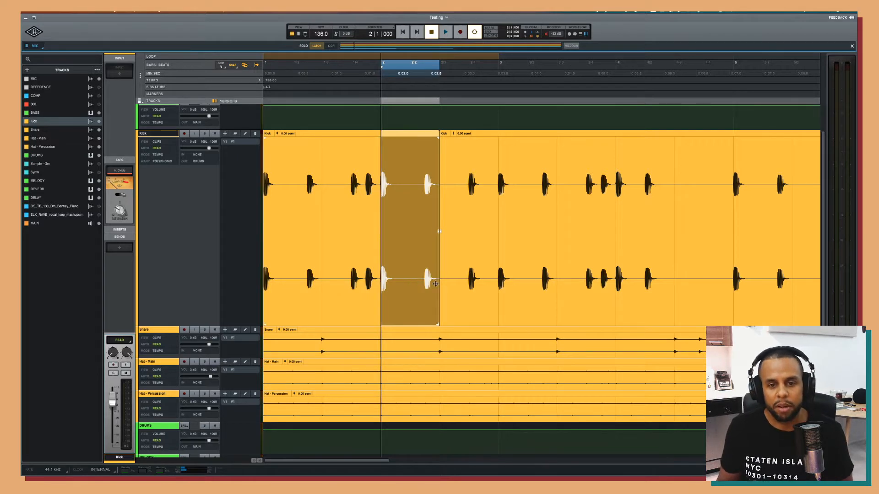
# Select the whole Kick clip, and then place the insertion point at bar 3.
pyautogui.scroll(-5, 462, 294)
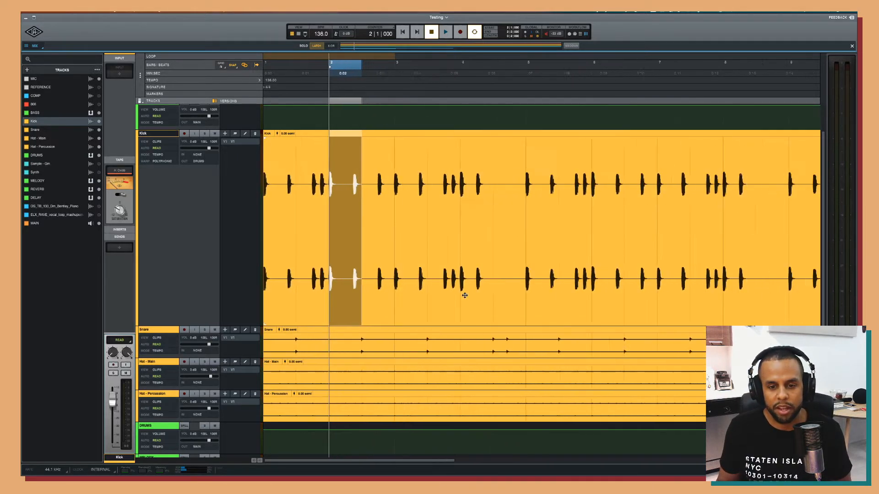
pyautogui.click(460, 270)
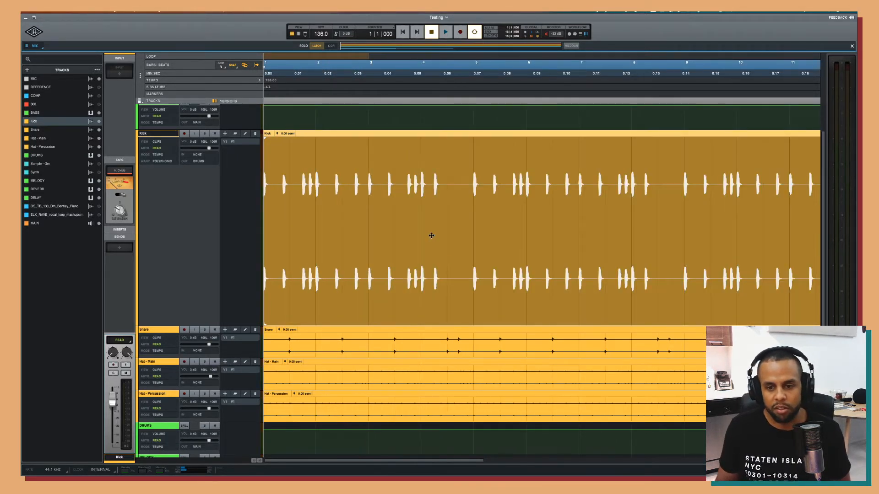
pyautogui.scroll(-3, 431, 236)
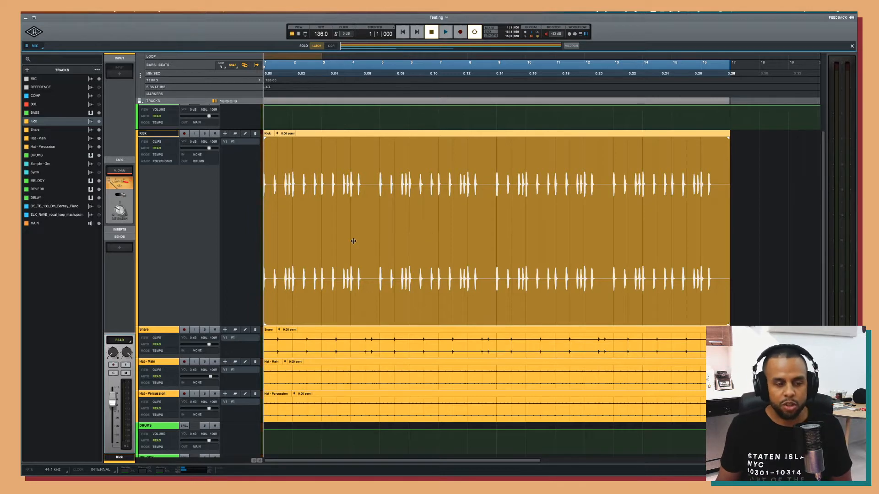
pyautogui.click(326, 207)
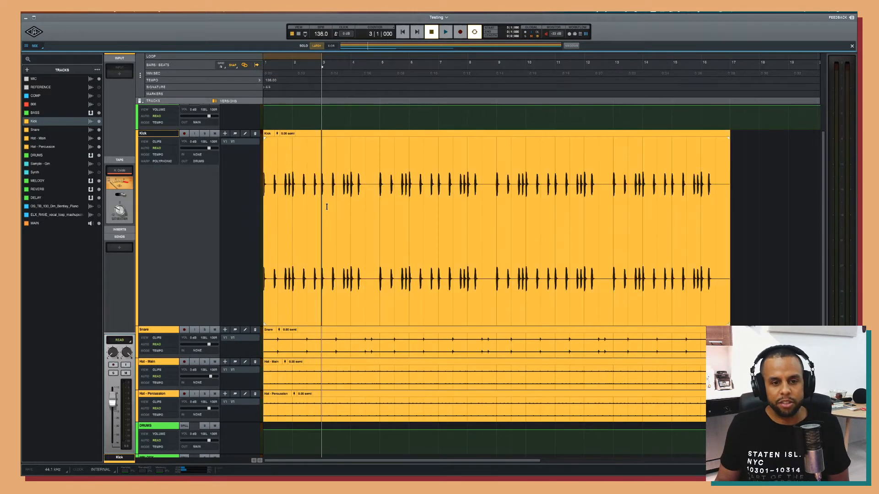
# Try raising the Kick clip's gain by about 9.1 dB, and undo the gain change.
pyautogui.scroll(5, 327, 206)
pyautogui.scroll(3, 327, 207)
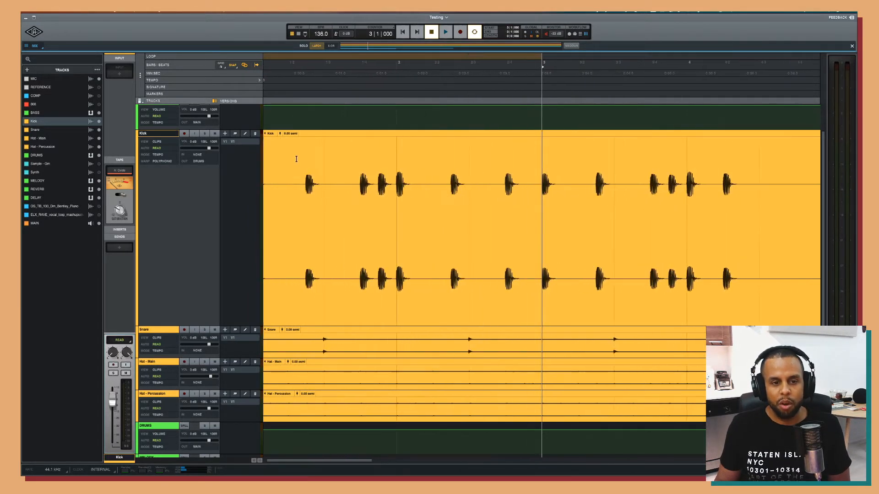
pyautogui.hscroll(-2, 280, 137)
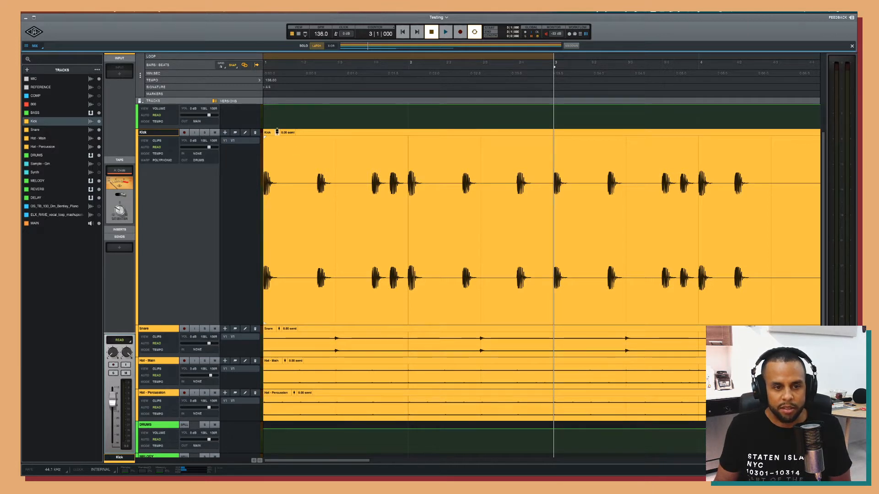
pyautogui.moveTo(277, 133); pyautogui.dragTo(281, 101)
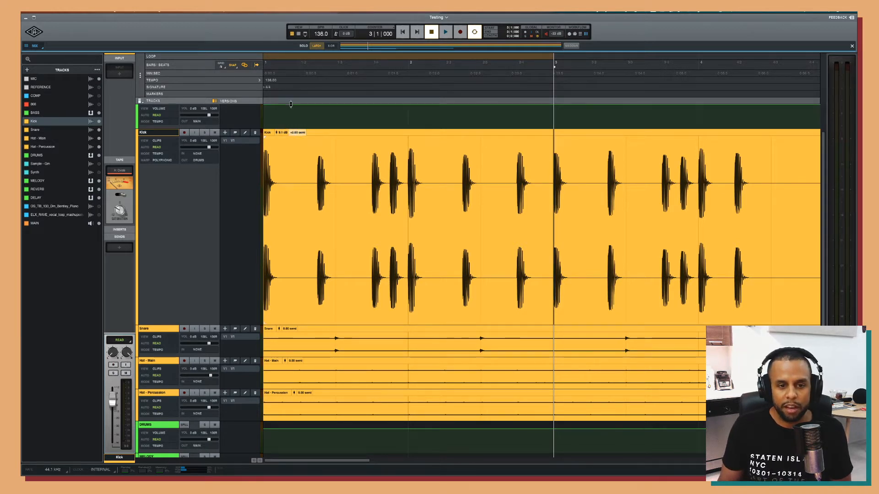
pyautogui.press('super+z')
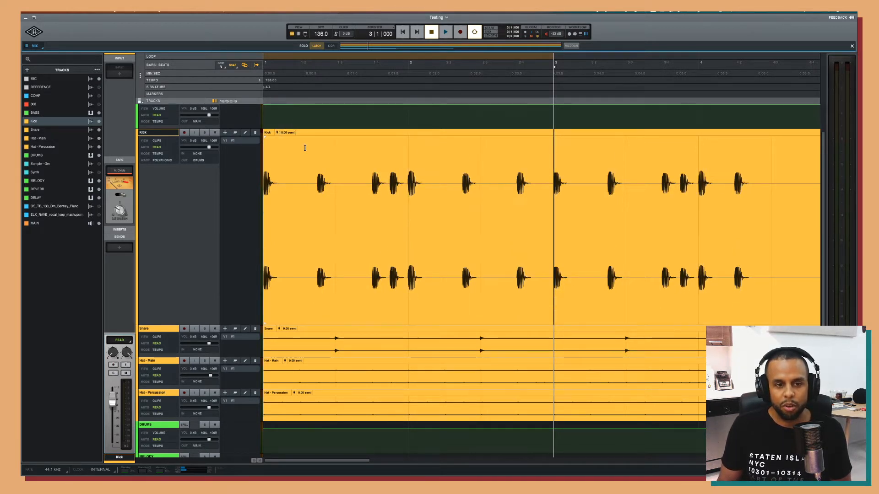
# Select the whole Kick clip and play the session briefly from bar 1.
pyautogui.click(336, 242)
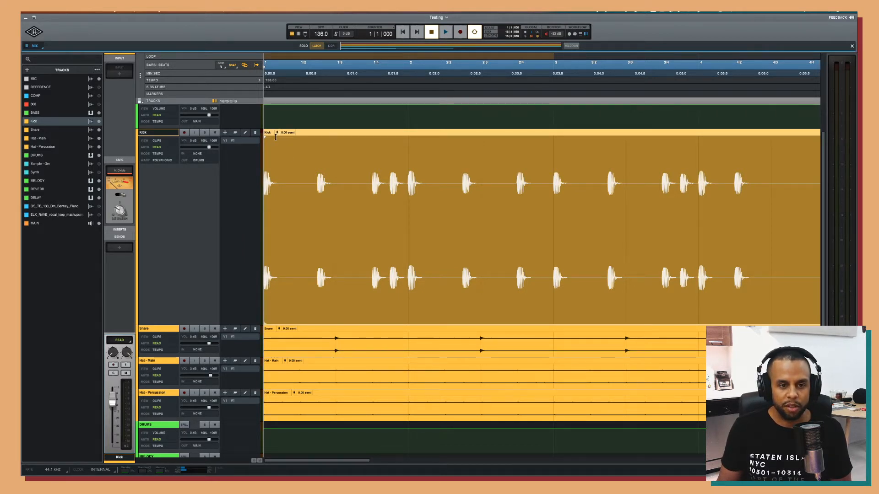
pyautogui.press('space')
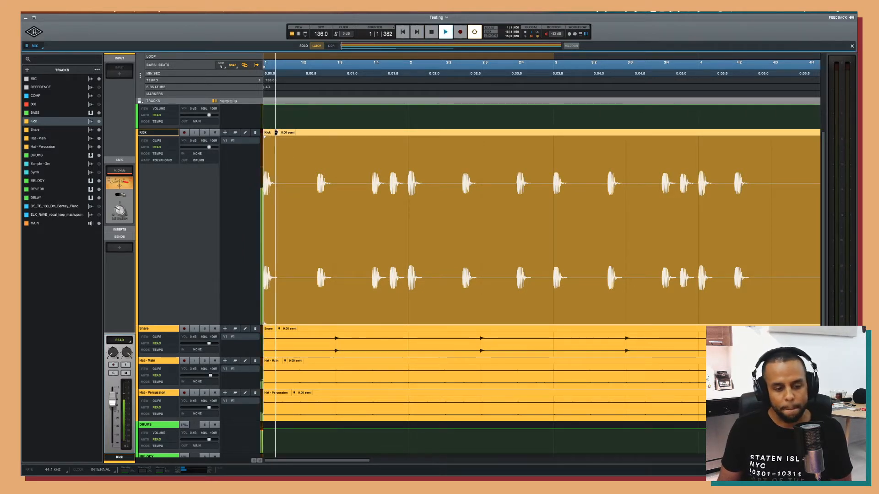
pyautogui.press('space')
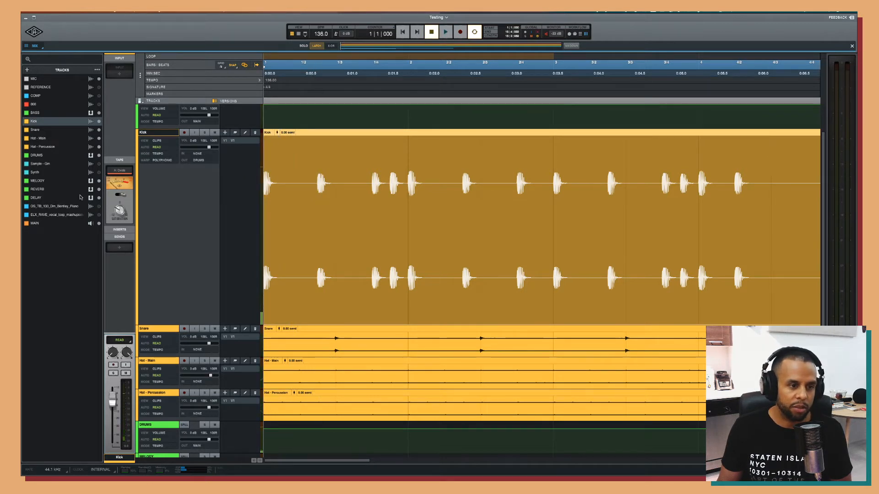
# Mute the ELX_RAVE vocal loop track, and hide it and the Bentley Piano track from the timeline.
pyautogui.click(64, 215)
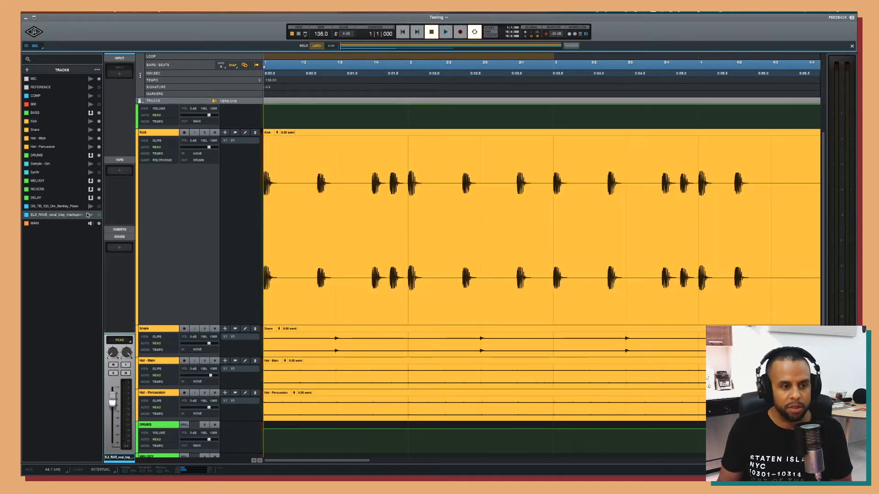
pyautogui.scroll(-5, 190, 294)
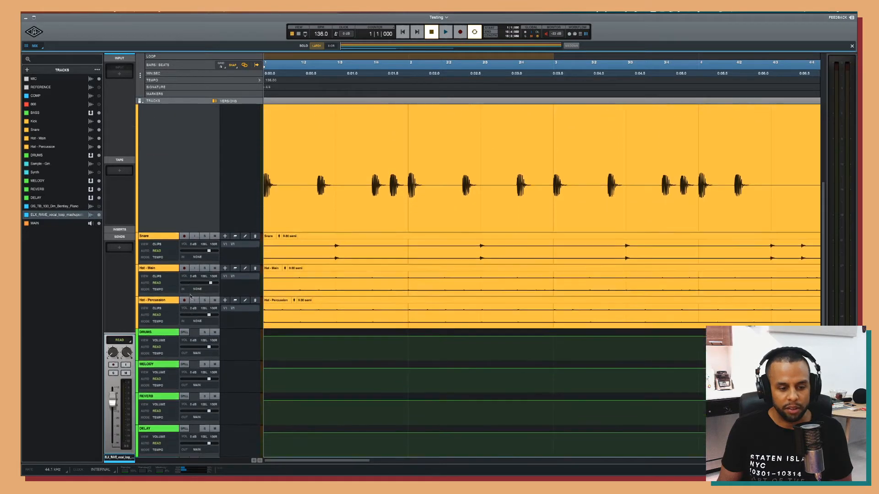
pyautogui.click(215, 334)
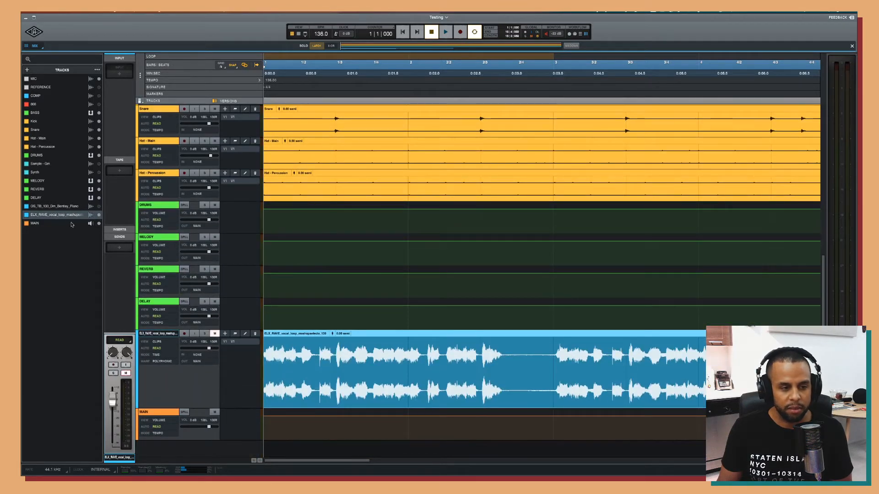
pyautogui.click(69, 207)
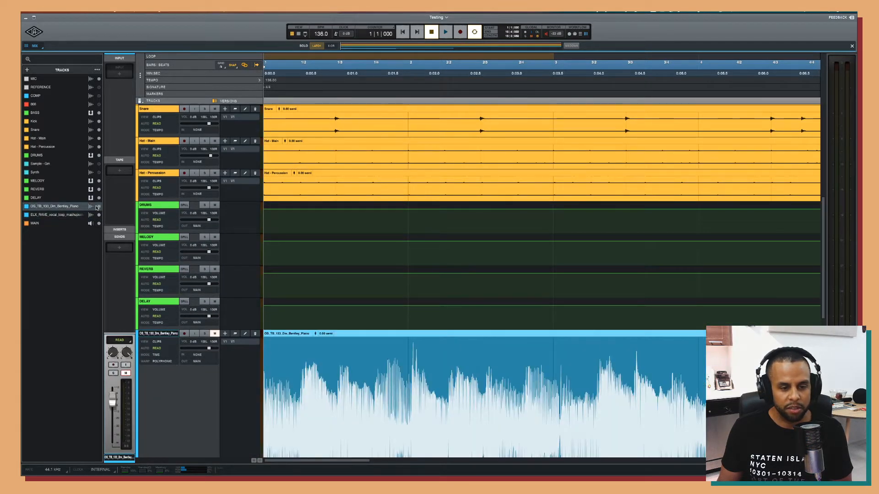
# Select the whole Kick clip, raise its gain by about 9 dB during playback, and play the session again to check the level.
pyautogui.scroll(4, 206, 236)
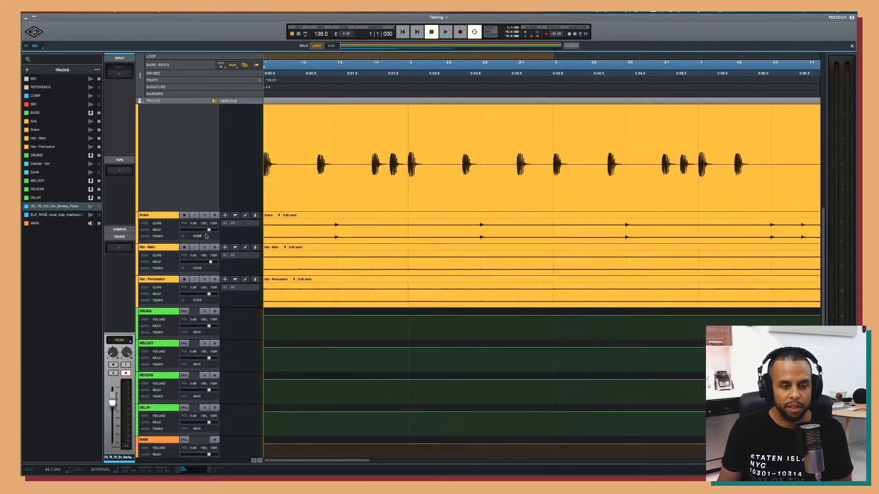
pyautogui.scroll(3, 206, 236)
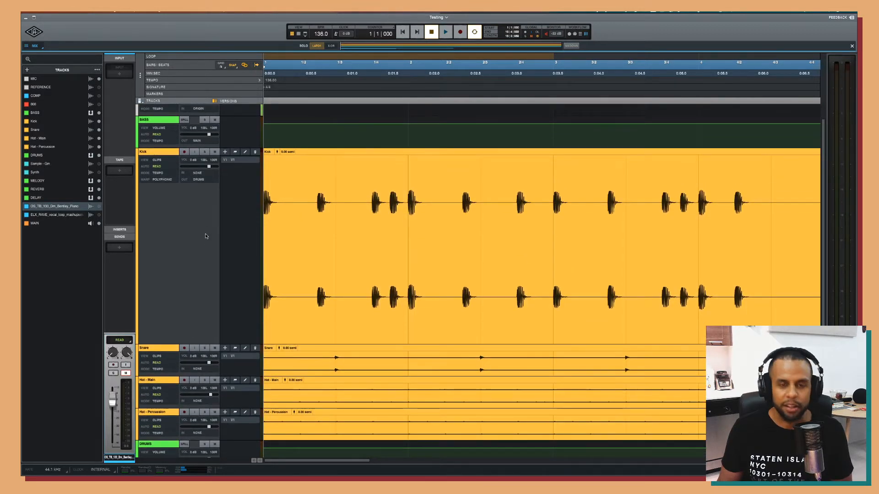
pyautogui.click(311, 263)
pyautogui.press('space')
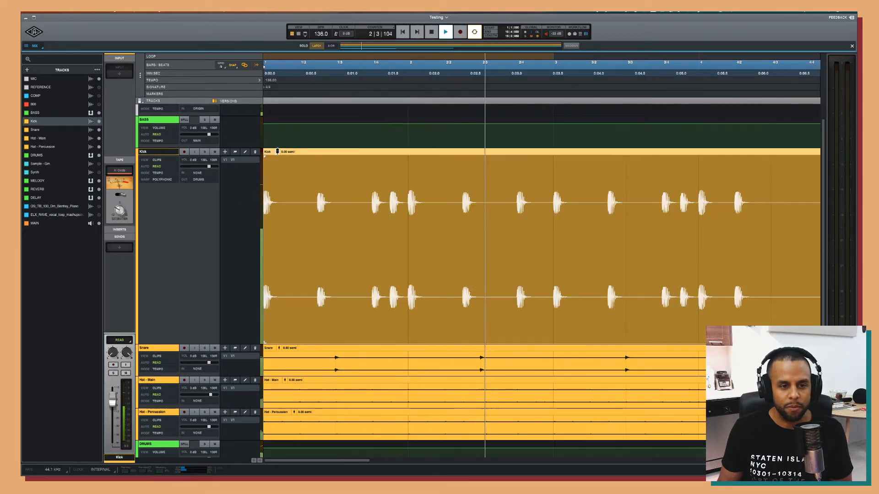
pyautogui.moveTo(277, 151); pyautogui.dragTo(279, 122)
pyautogui.press('space')
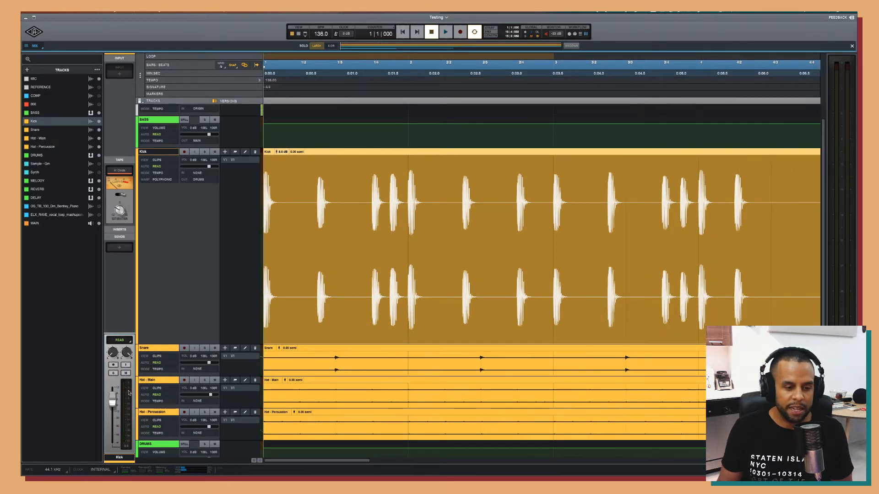
pyautogui.press('space')
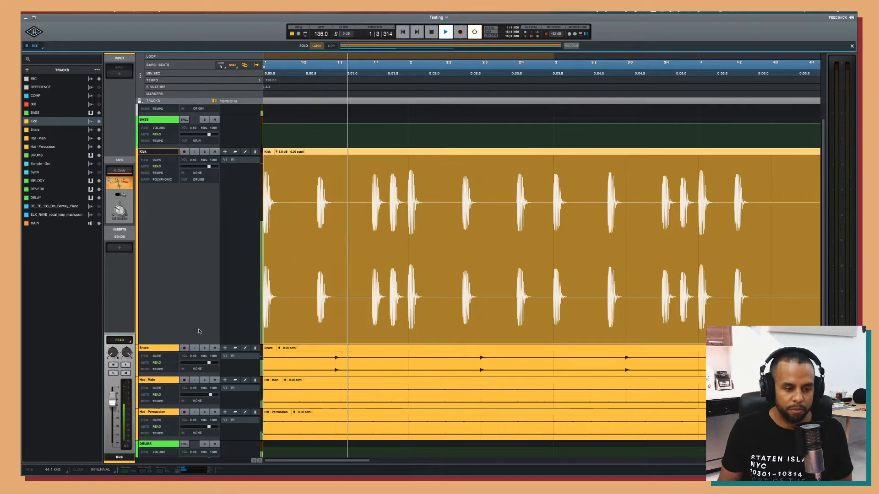
pyautogui.press('space')
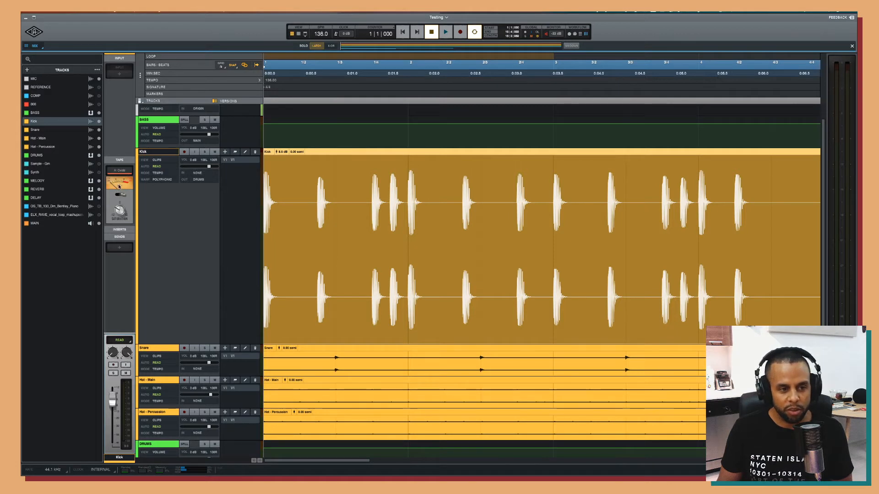
# Play the session briefly with the raised Kick gain, reset the Kick clip's gain to 0 dB, and play it again to compare.
pyautogui.press('space')
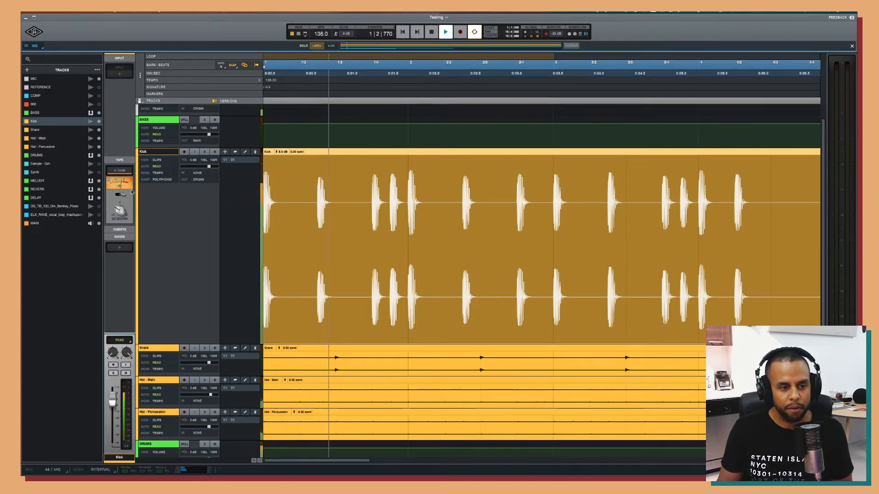
pyautogui.press('space')
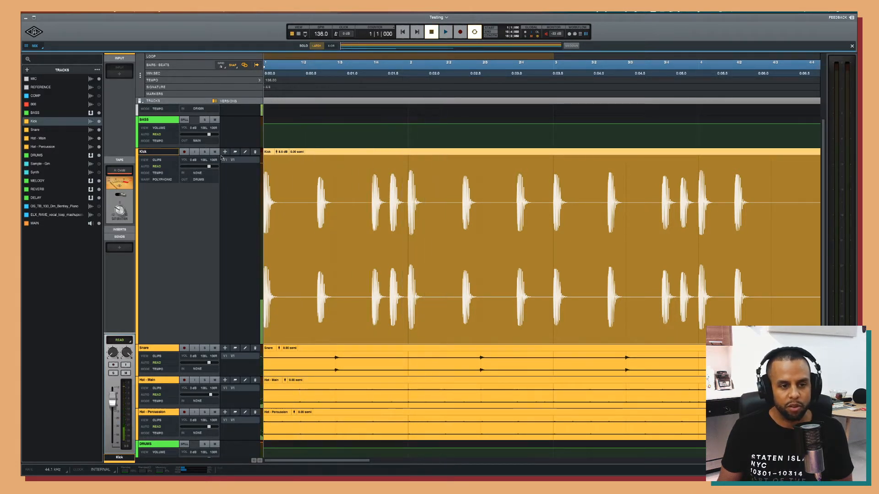
pyautogui.keyDown('alt'); pyautogui.click(282, 152); pyautogui.keyUp('alt')
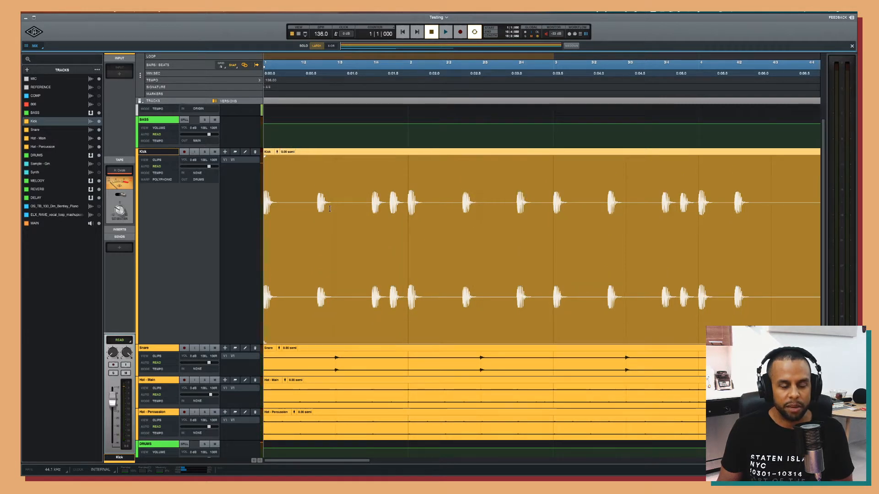
pyautogui.press('space')
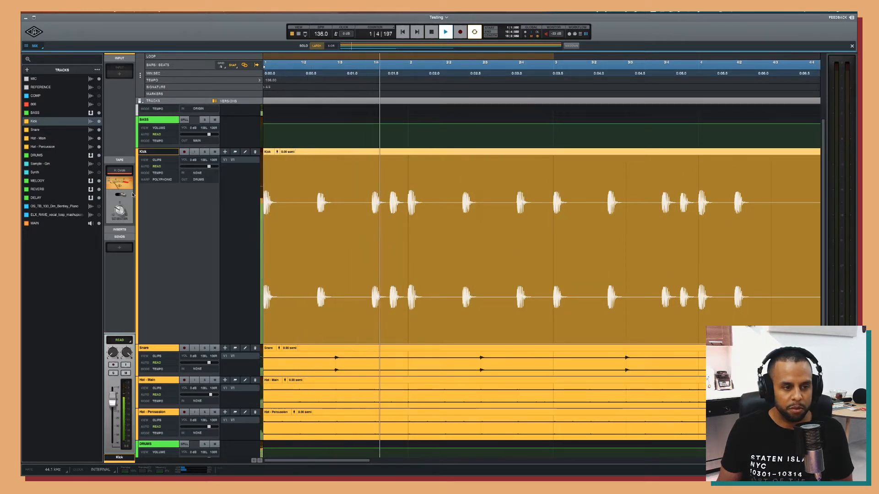
pyautogui.press('space')
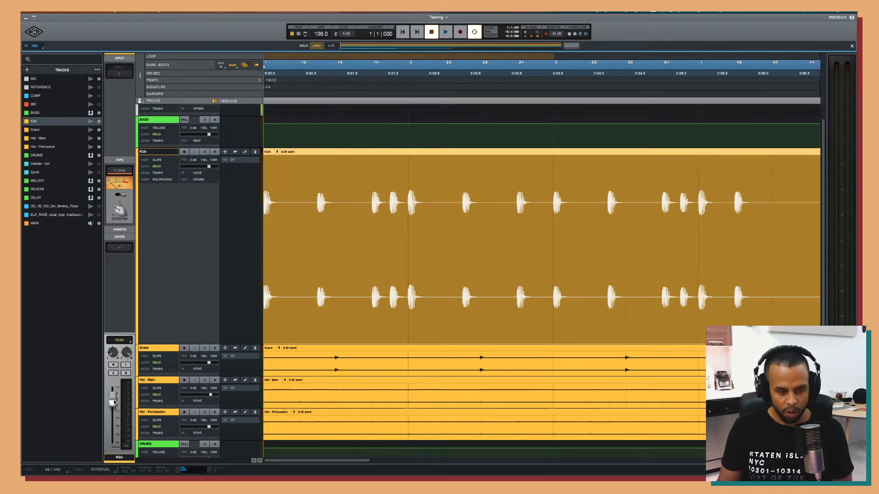
# Try lowering the Kick channel's volume fader during playback, and undo the fader change.
pyautogui.press('space')
pyautogui.moveTo(114, 402)
pyautogui.mouseDown()
pyautogui.moveTo(113, 394)
pyautogui.moveTo(116, 411)
pyautogui.mouseUp()
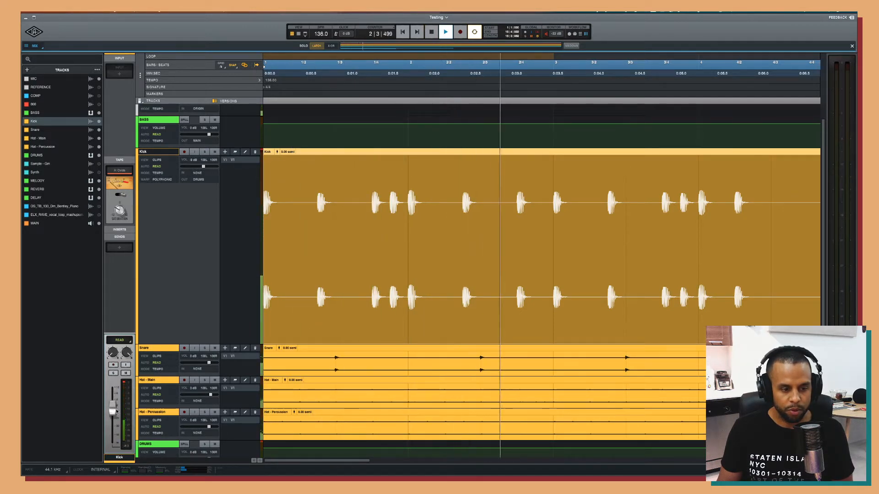
pyautogui.press('space')
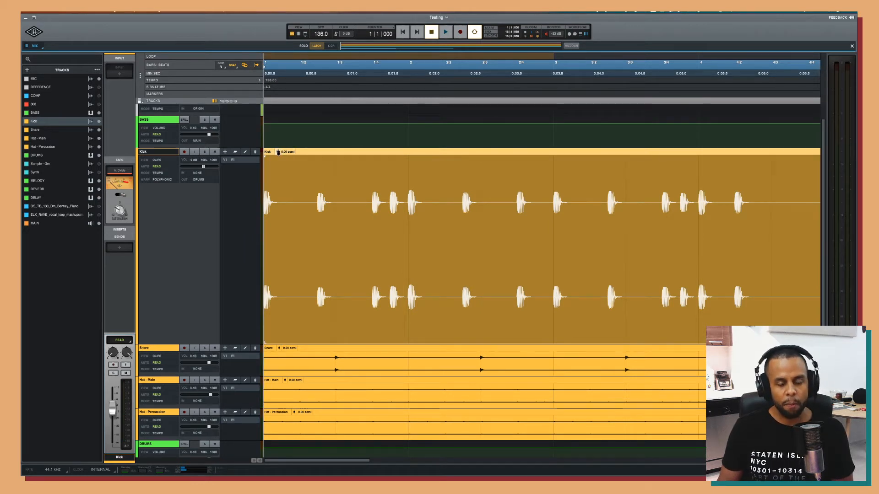
pyautogui.hotkey('ctrl', 'z')
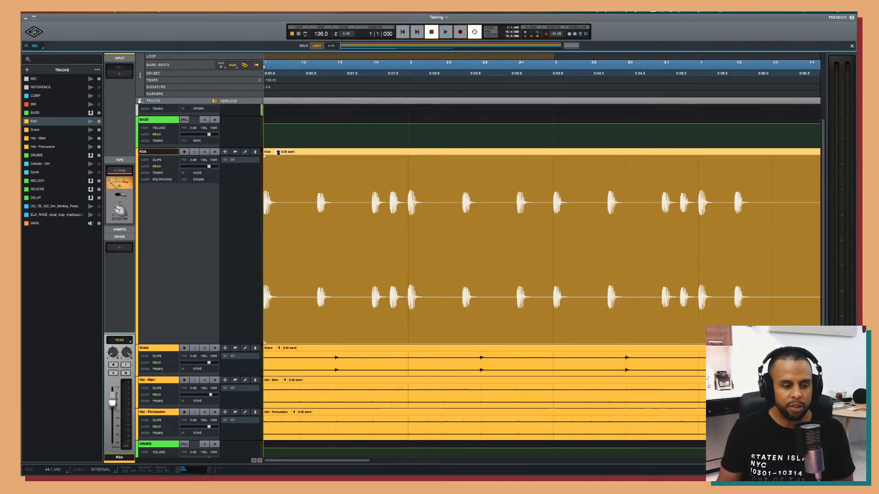
# Select the Kick, Snare, Hat - Main and Hat - Percussion clips together and set their gain to -6 dB.
pyautogui.scroll(-8, 407, 235)
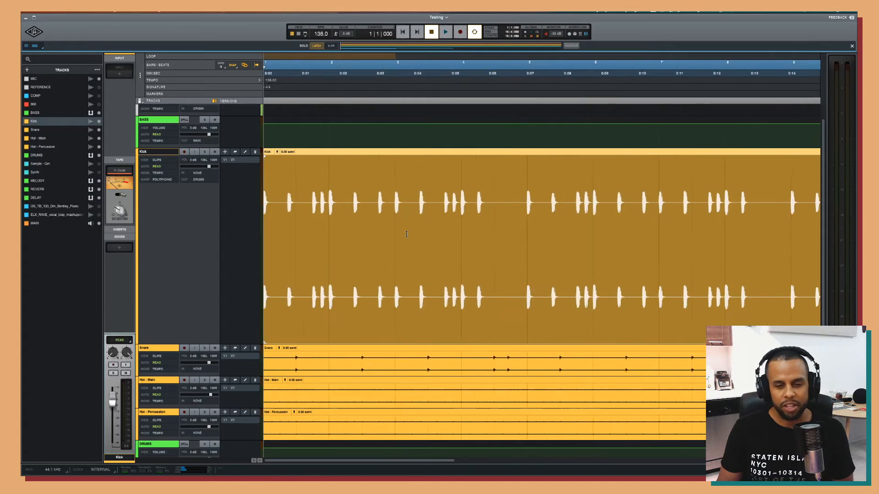
pyautogui.keyDown('shift'); pyautogui.click(362, 430); pyautogui.keyUp('shift')
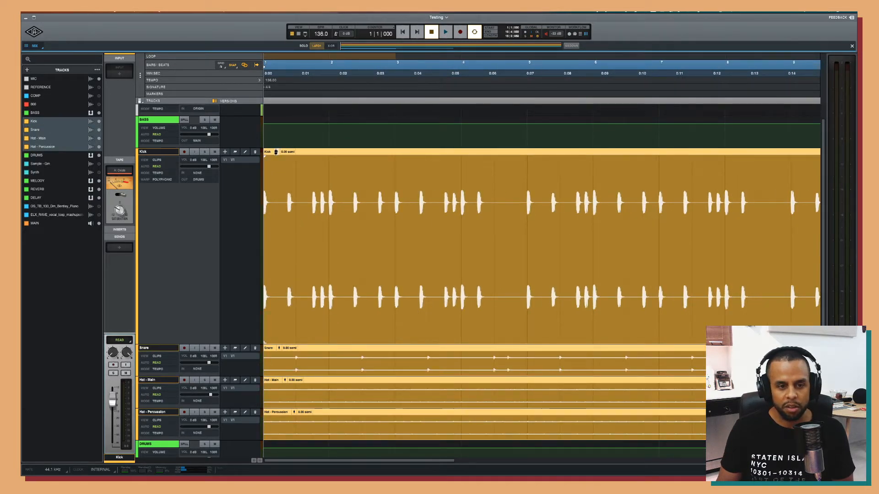
pyautogui.click(277, 151)
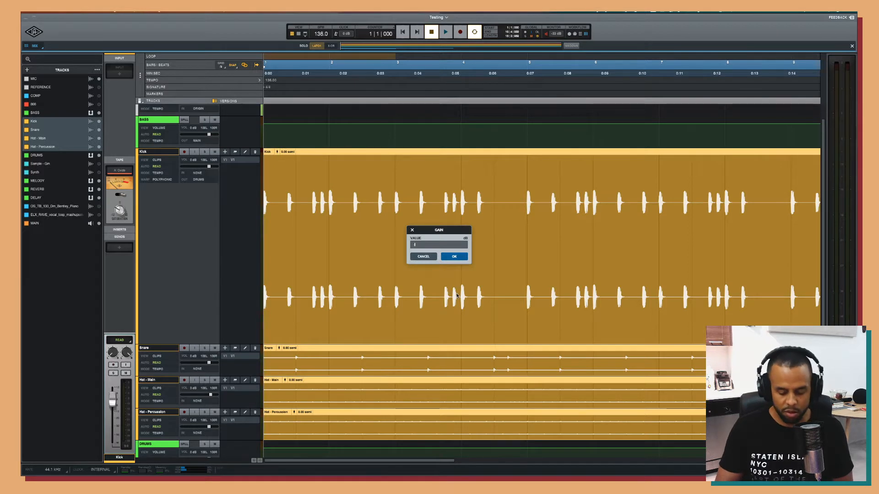
pyautogui.write('-6')
pyautogui.press('Return')
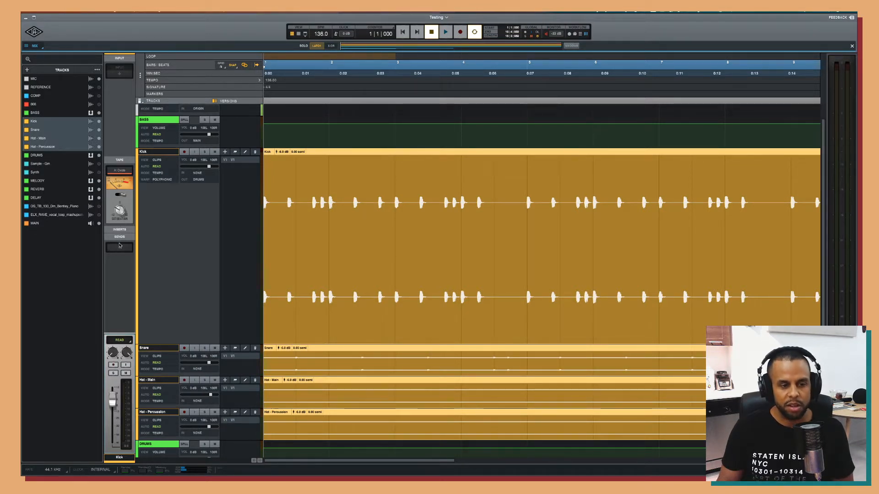
# Collapse the Sends section of the Kick channel strip and place the playhead at bar 2 on the Kick track.
pyautogui.click(120, 237)
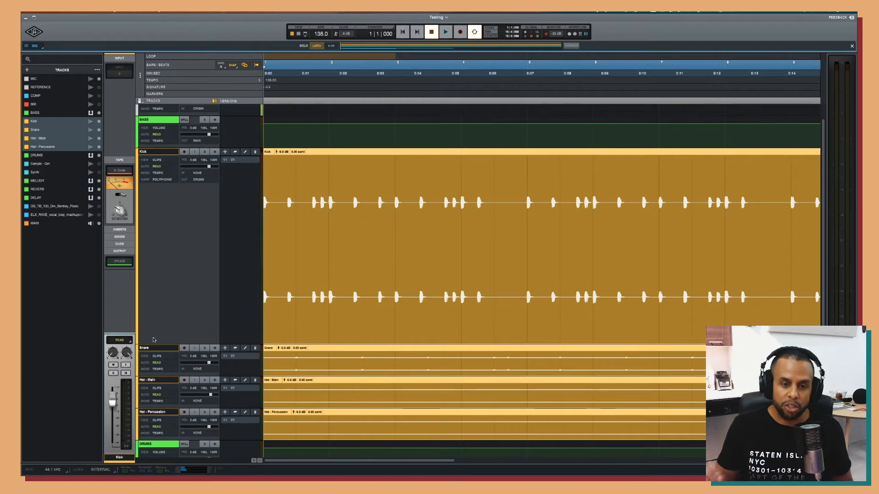
pyautogui.click(333, 227)
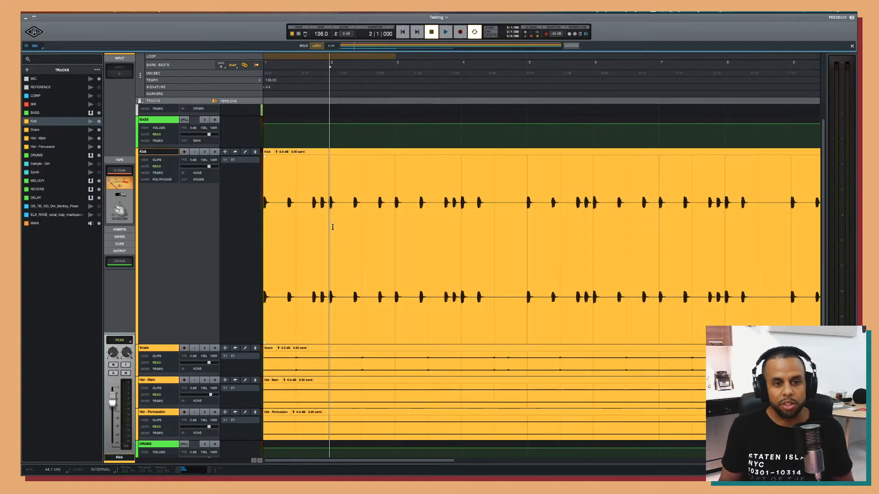
# Try lowering only the Kick clip's gain, and undo this along with the -6 dB change on the four drum clips.
pyautogui.moveTo(283, 154); pyautogui.dragTo(282, 183)
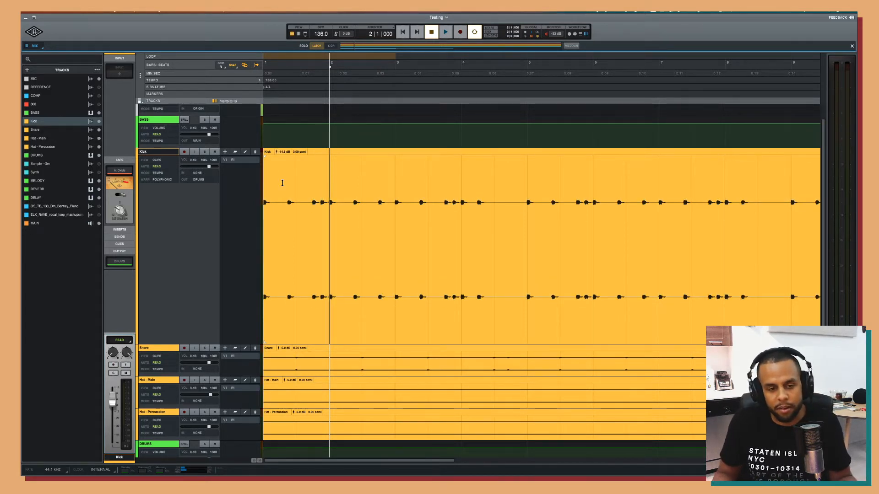
pyautogui.press('super+z')
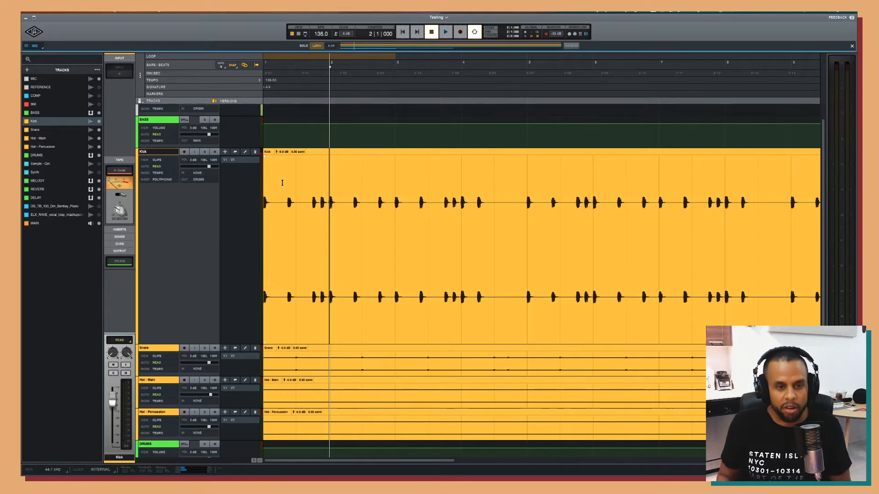
pyautogui.press('super+z')
pyautogui.click(291, 196)
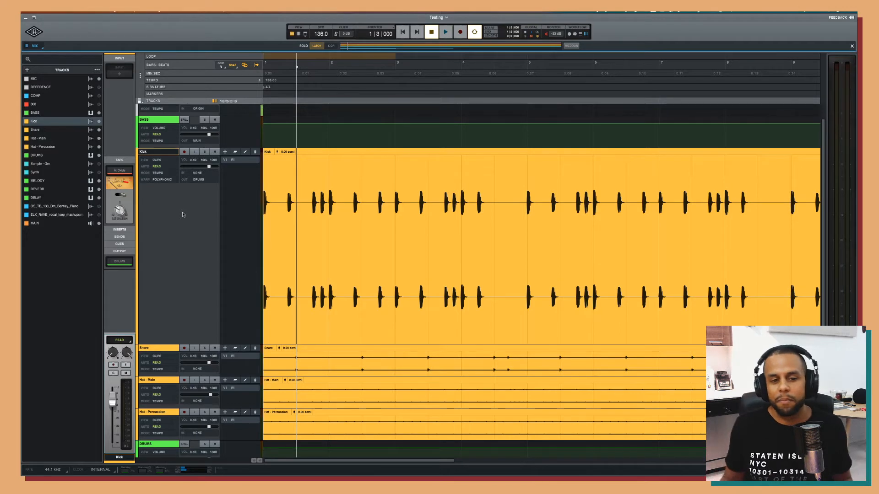
# Select the whole Kick clip and try adjusting its semitone pitch value during playback from bar 1.
pyautogui.click(323, 153)
pyautogui.scroll(-8, 325, 189)
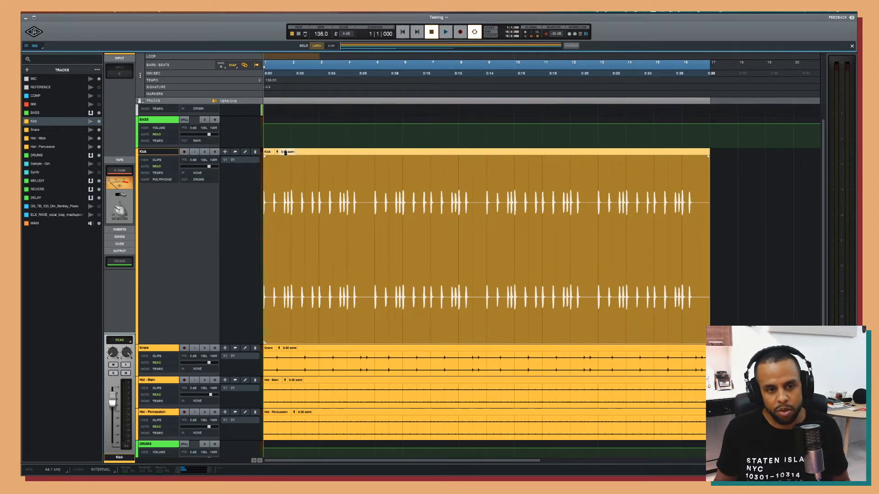
pyautogui.press('space')
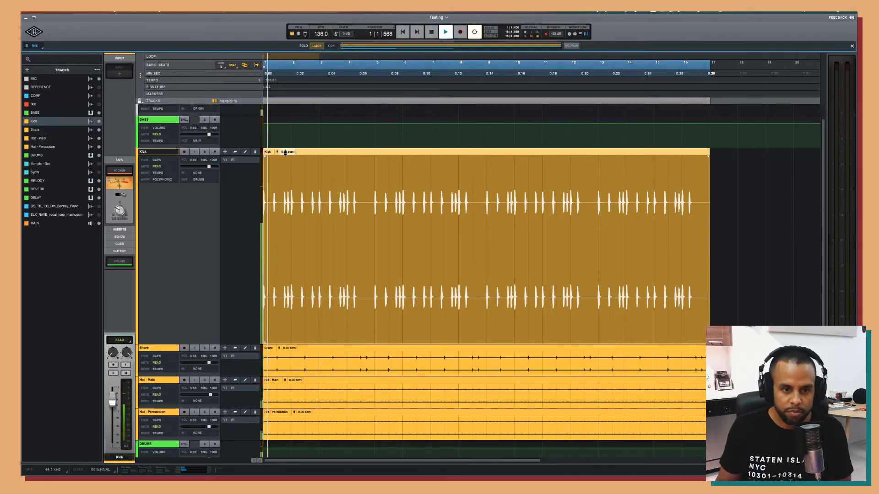
pyautogui.moveTo(285, 153)
pyautogui.mouseDown()
pyautogui.moveTo(285, 118)
pyautogui.moveTo(292, 204)
pyautogui.moveTo(291, 153)
pyautogui.mouseUp()
pyautogui.press('space')
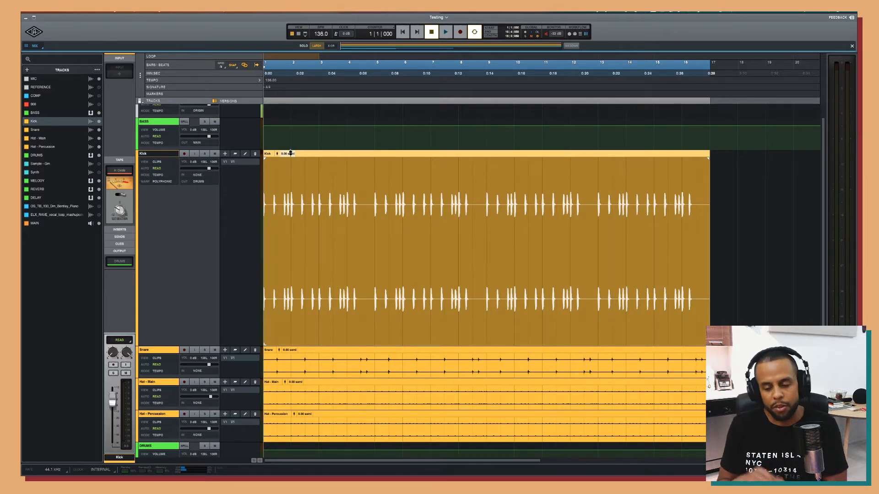
# Split the Kick clip into three at both ends of the range from bar 3 beat 3 to bar 7 beat 3.
pyautogui.click(330, 179)
pyautogui.moveTo(328, 179); pyautogui.dragTo(440, 168)
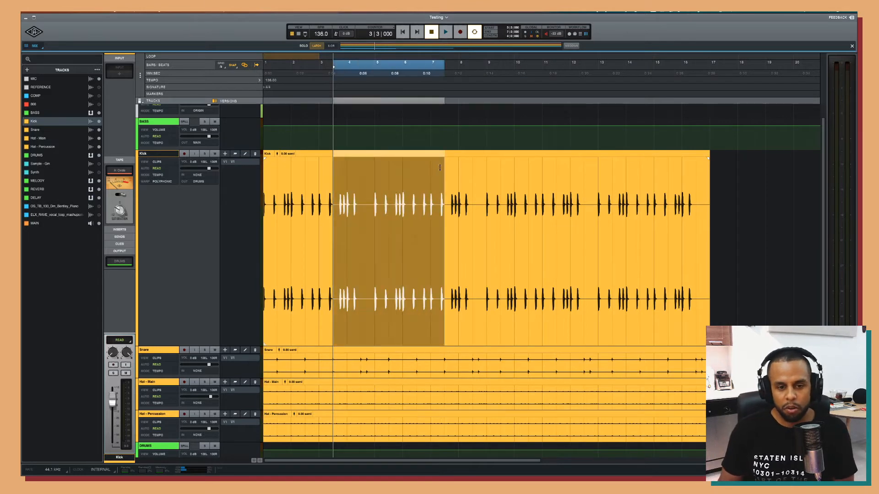
pyautogui.press('b')
pyautogui.click(475, 195)
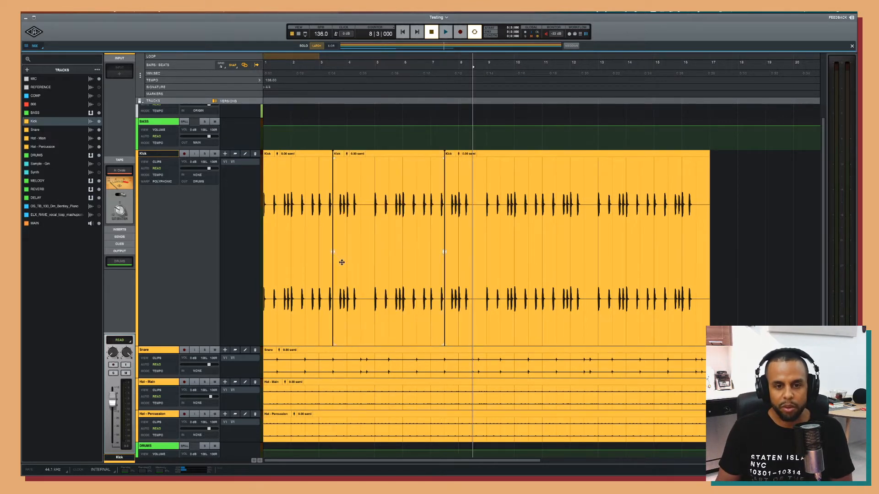
# Set the gain of the three Kick clips to about 7 dB, about -6 dB and about 1.6 dB, in timeline order.
pyautogui.press('t')
pyautogui.press('t')
pyautogui.press('t')
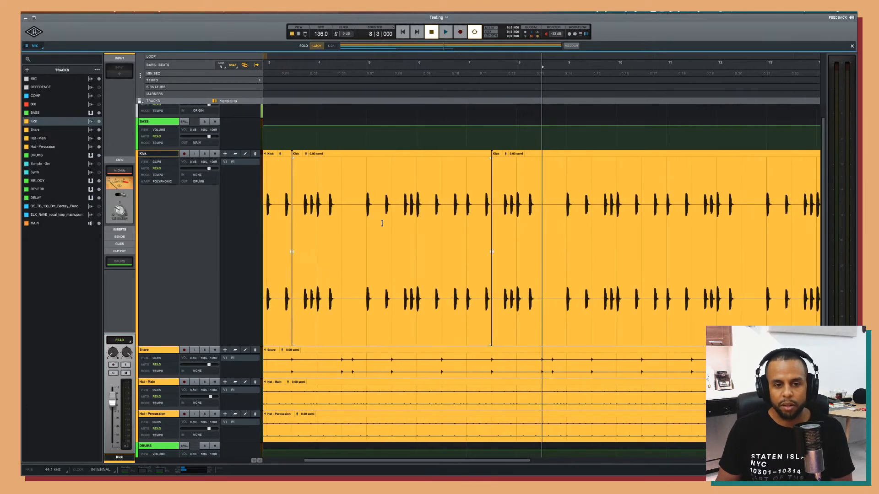
pyautogui.hscroll(-3, 383, 222)
pyautogui.click(303, 227)
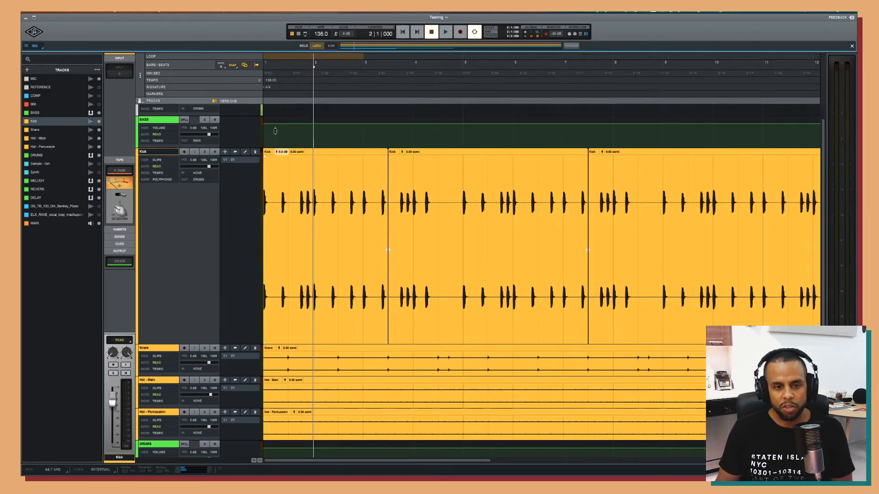
pyautogui.moveTo(277, 152); pyautogui.dragTo(276, 124)
pyautogui.moveTo(402, 152); pyautogui.dragTo(402, 171)
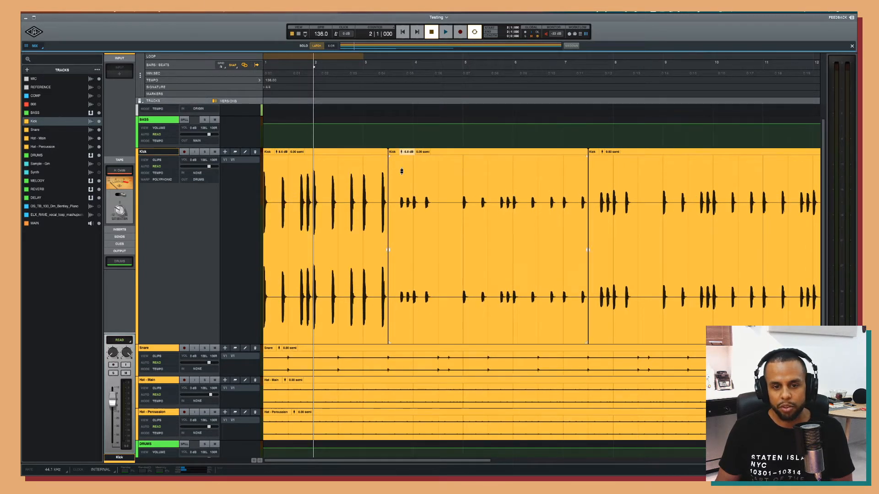
pyautogui.moveTo(604, 153); pyautogui.dragTo(604, 147)
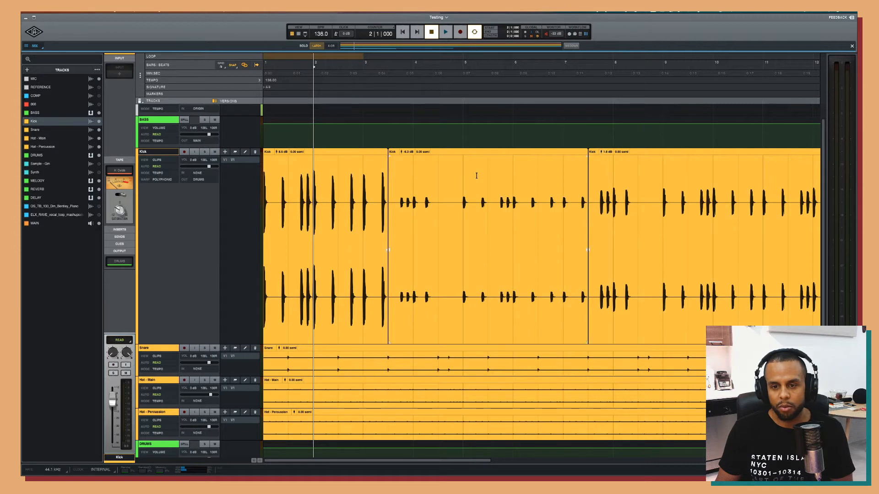
pyautogui.moveTo(282, 151); pyautogui.dragTo(284, 160)
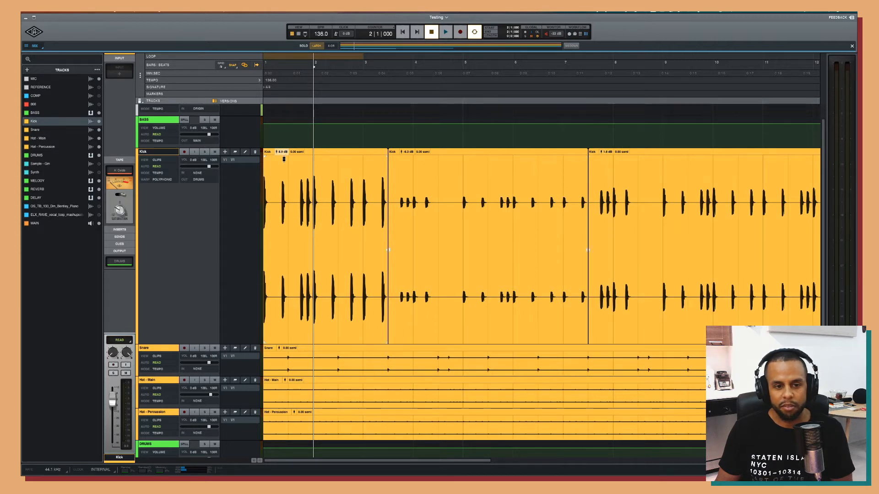
# Play the session from bar 1, and play the range from bar 3 to bar 4 beat 3 to compare the Kick levels.
pyautogui.press('Return')
pyautogui.press('space')
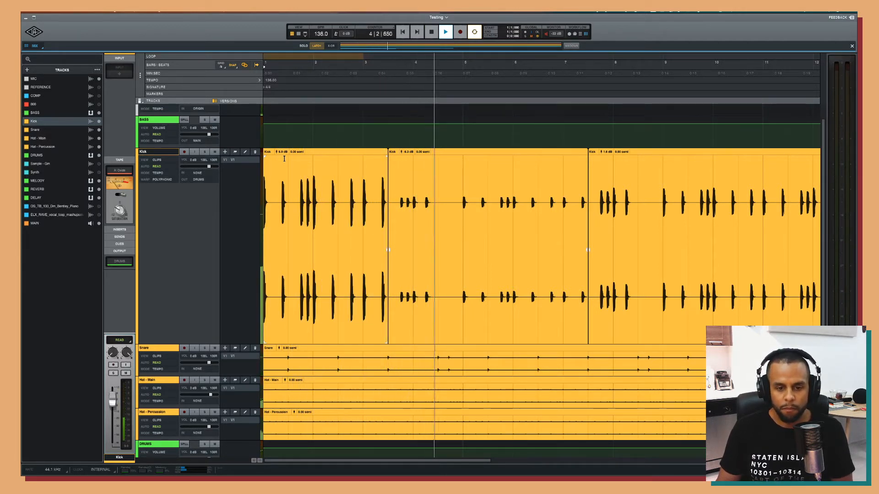
pyautogui.press('space')
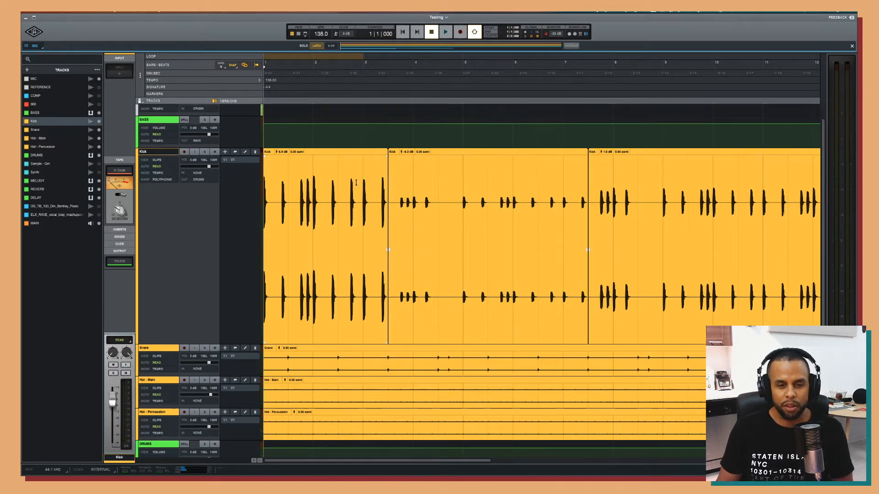
pyautogui.moveTo(364, 165); pyautogui.dragTo(426, 169)
pyautogui.press('space')
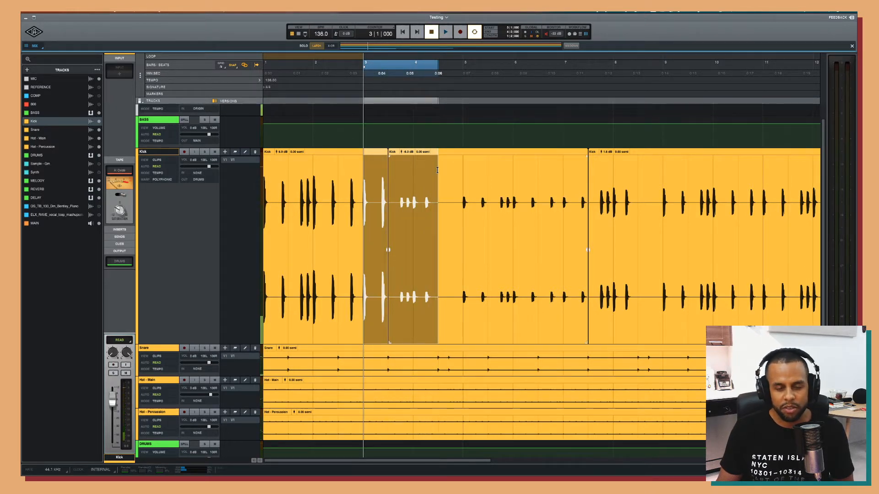
pyautogui.click(435, 171)
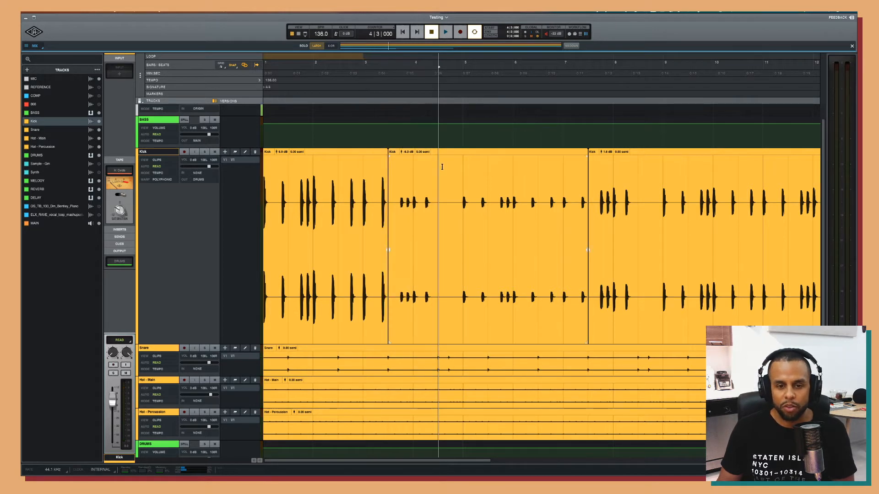
# Raise the second Kick clip's pitch by about 6 semitones and lower the first Kick clip's pitch by about 4 semitones.
pyautogui.click(423, 155)
pyautogui.moveTo(422, 152); pyautogui.dragTo(419, 125)
pyautogui.moveTo(300, 147); pyautogui.dragTo(301, 166)
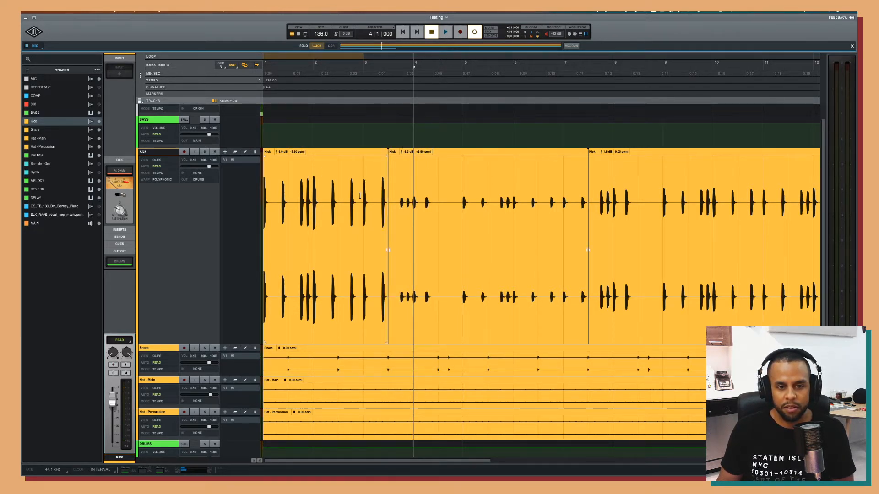
# Play the Kick range from bar 3 to bar 4, and select the stretch from bar 4 beat 3 to bar 5.
pyautogui.moveTo(368, 197); pyautogui.dragTo(412, 195)
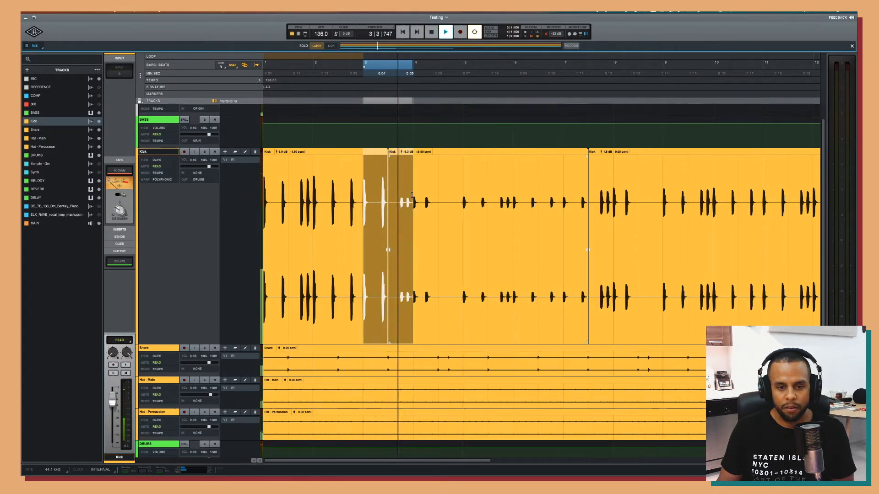
pyautogui.press('space')
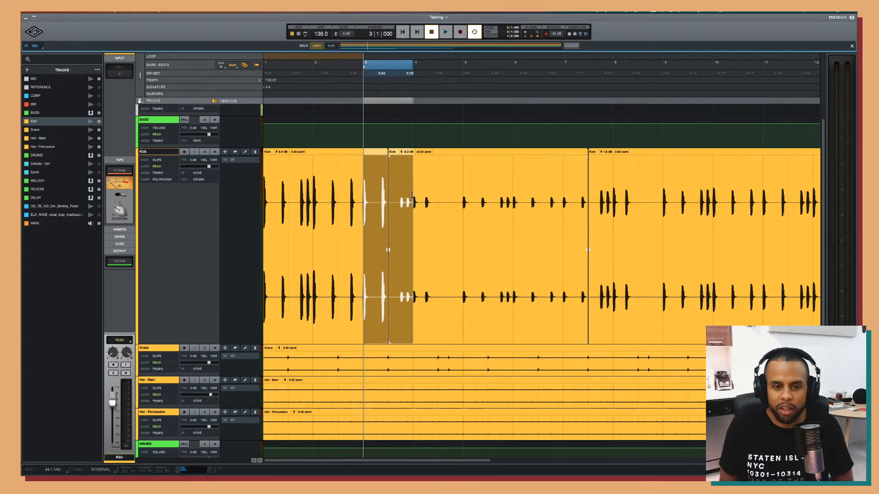
pyautogui.moveTo(438, 201); pyautogui.dragTo(459, 201)
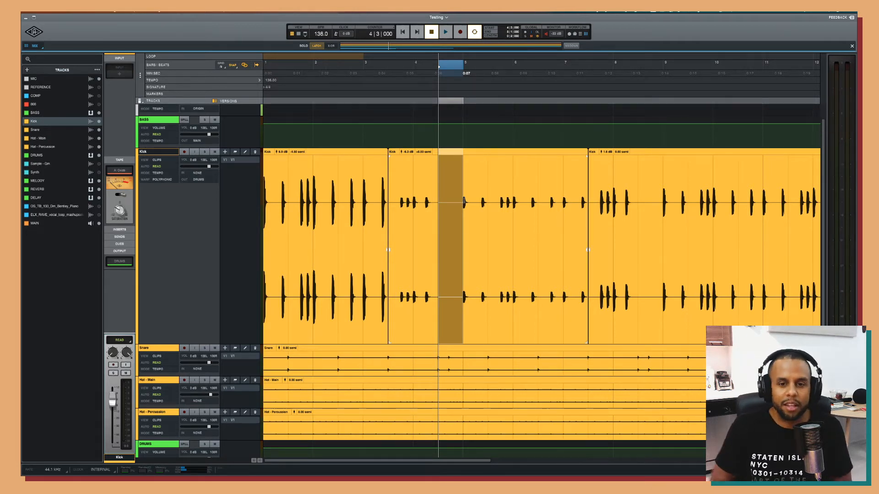
# Undo the pitch, gain and split edits on the Kick track.
pyautogui.moveTo(546, 201); pyautogui.dragTo(499, 200)
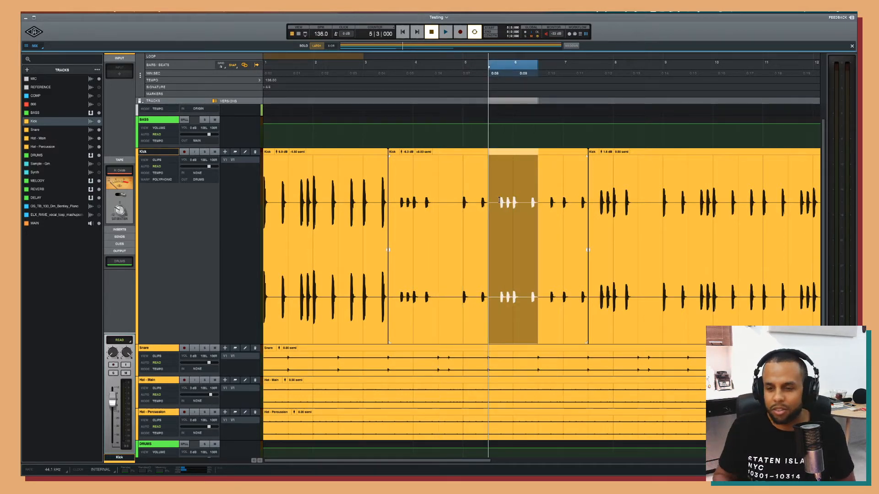
pyautogui.press('super+z')
pyautogui.press('super+z')
pyautogui.press('super+z')
pyautogui.press('super+z')
pyautogui.press('super+z')
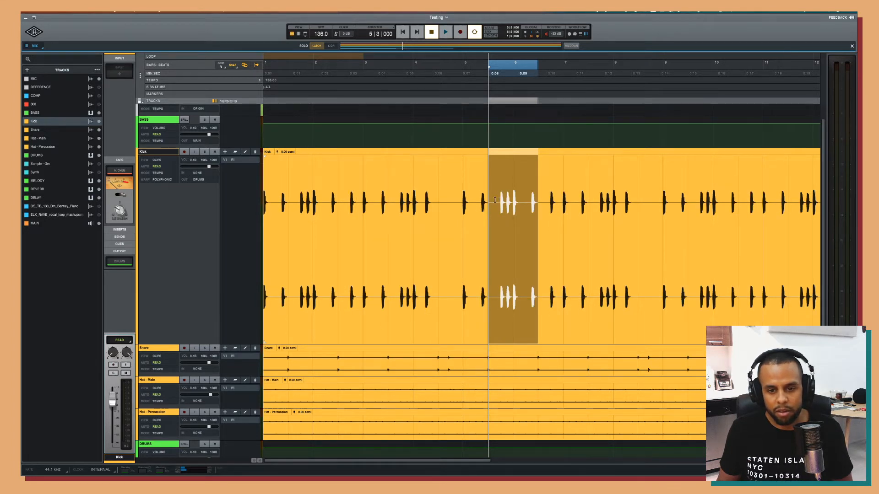
pyautogui.press('super+z')
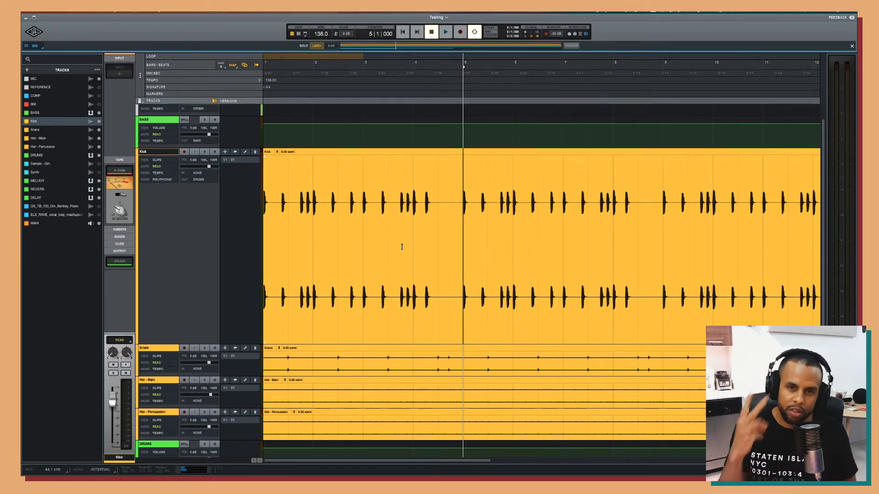
# Select the whole Kick clip and return the Kick track to its compact height.
pyautogui.click(424, 317)
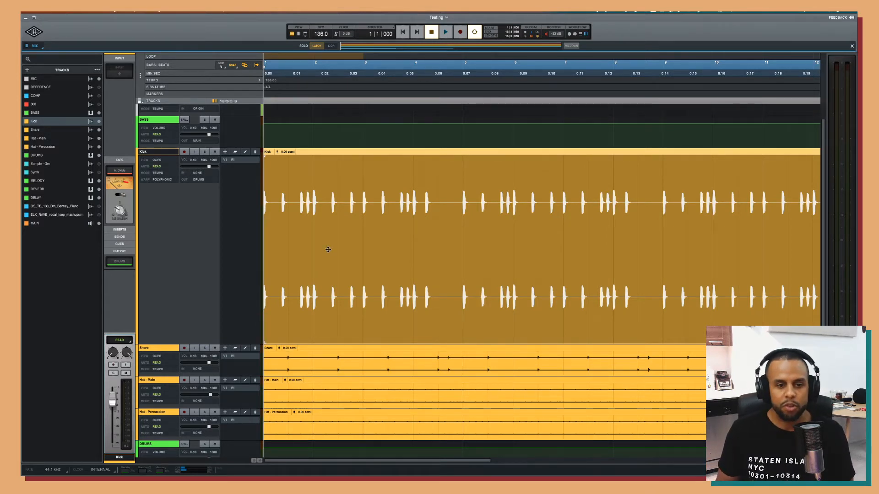
pyautogui.scroll(-1, 196, 252)
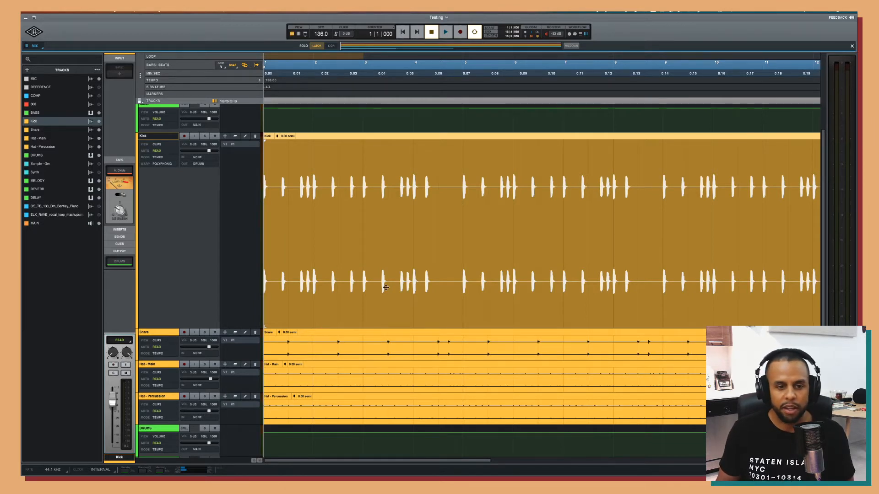
pyautogui.scroll(-5, 401, 279)
pyautogui.scroll(1, 400, 279)
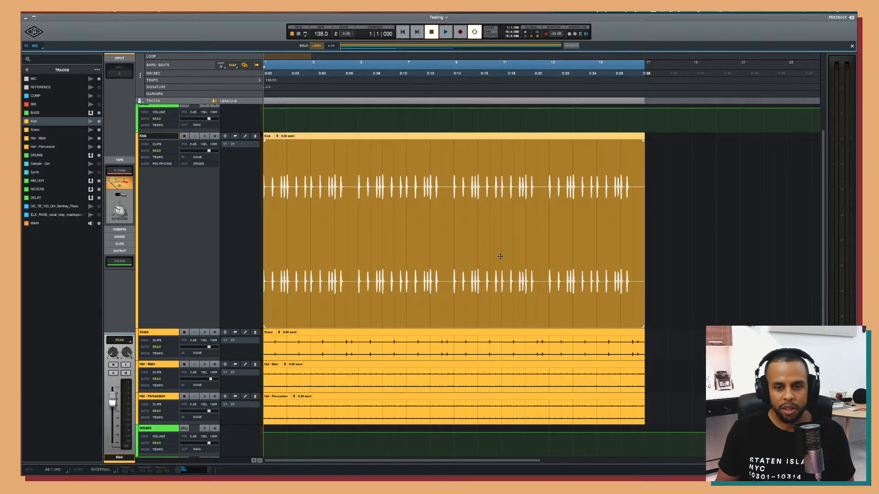
pyautogui.press('e')
# Switch to Splice and add OS_TB_136_G#m_Choppa_Vocal.wav from the Vocals samples to the LUNA session as a new track.
pyautogui.press('super+Tab')
pyautogui.press('super+Tab')
pyautogui.press('super+Tab')
pyautogui.press('super+Tab')
pyautogui.press('super+Tab')
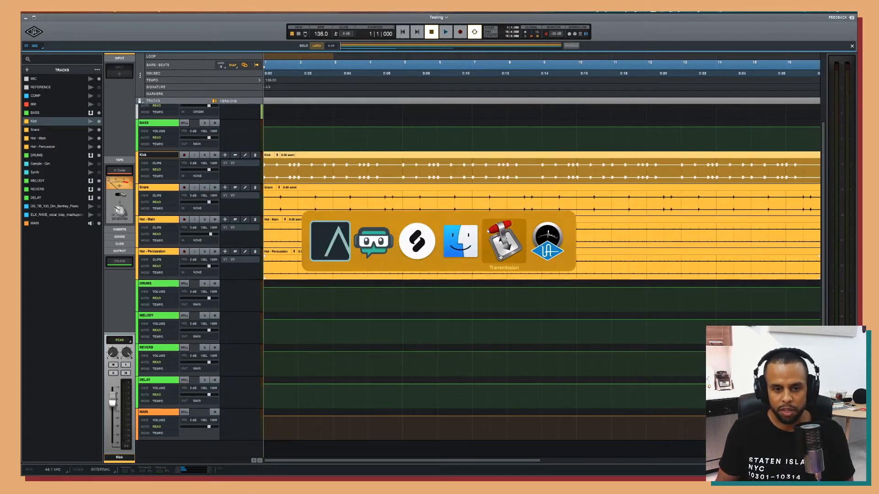
pyautogui.press('super+Tab')
pyautogui.press('super+Tab')
pyautogui.press('super+Tab')
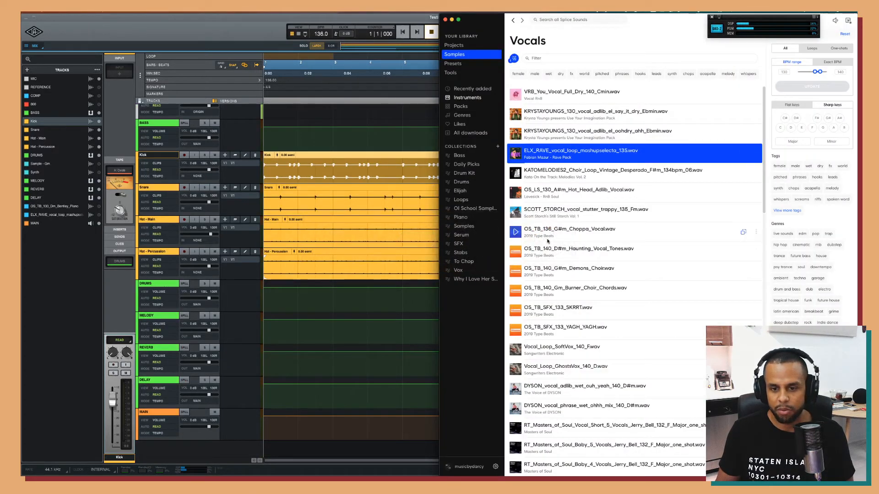
pyautogui.moveTo(550, 234); pyautogui.dragTo(366, 441)
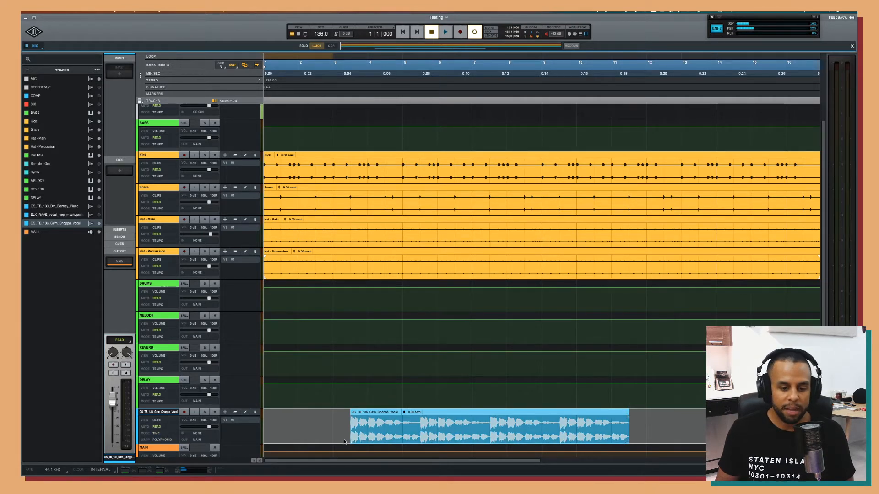
# Align the Choppa_Vocal clip to bar 1 and reorder its track directly beneath Hat - Percussion.
pyautogui.moveTo(397, 442); pyautogui.dragTo(292, 443)
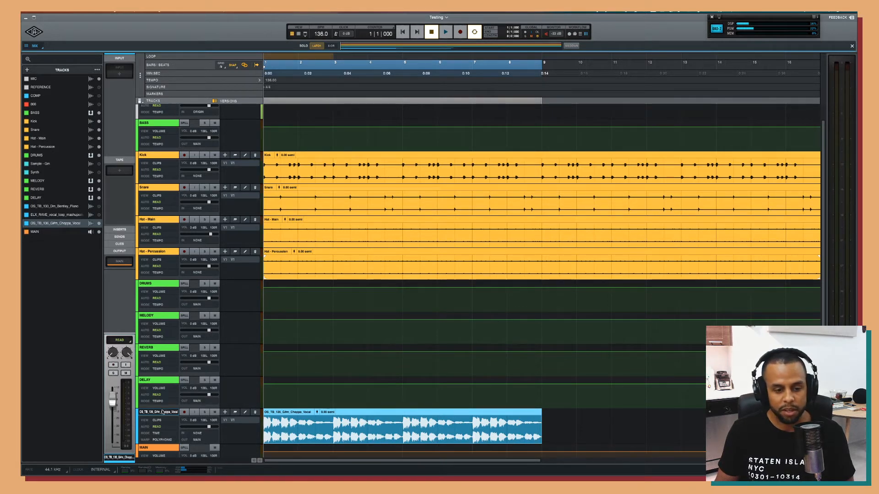
pyautogui.moveTo(162, 412); pyautogui.dragTo(162, 284)
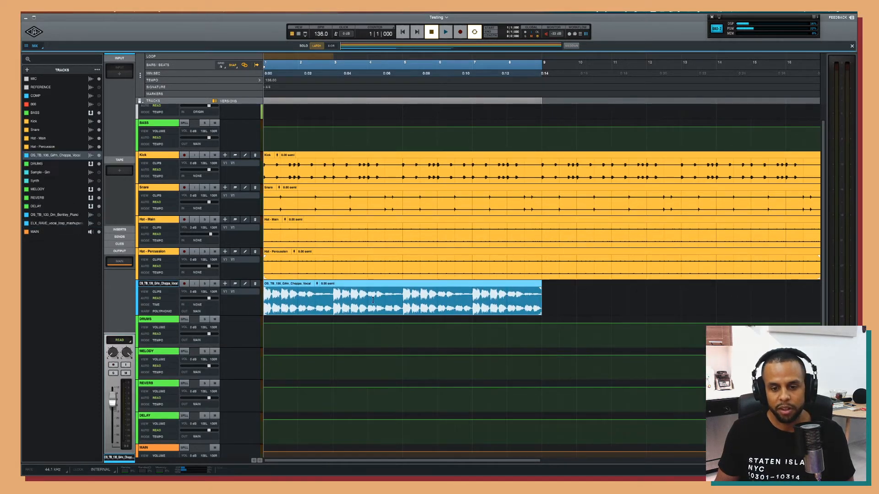
# Lower the Choppa_Vocal clip's gain to about -21 dB and shift its pitch while playing the session from bar 1.
pyautogui.moveTo(316, 289); pyautogui.dragTo(319, 317)
pyautogui.click(322, 284)
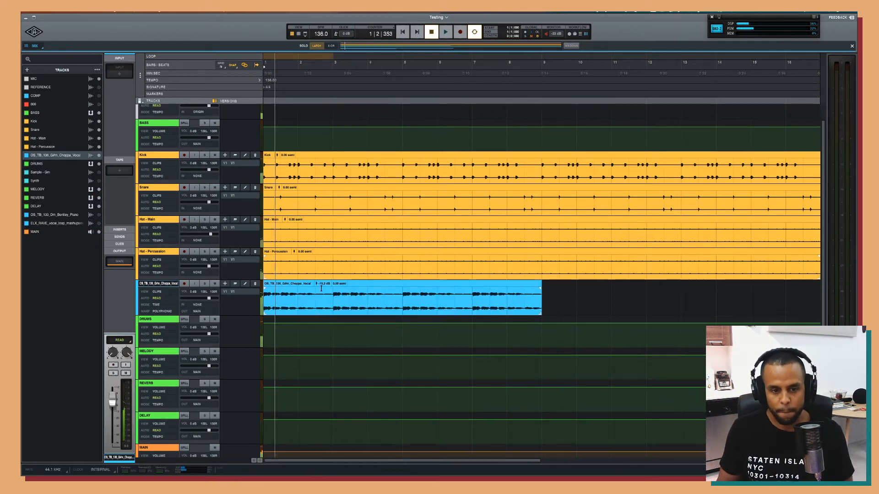
pyautogui.moveTo(321, 283); pyautogui.dragTo(323, 315)
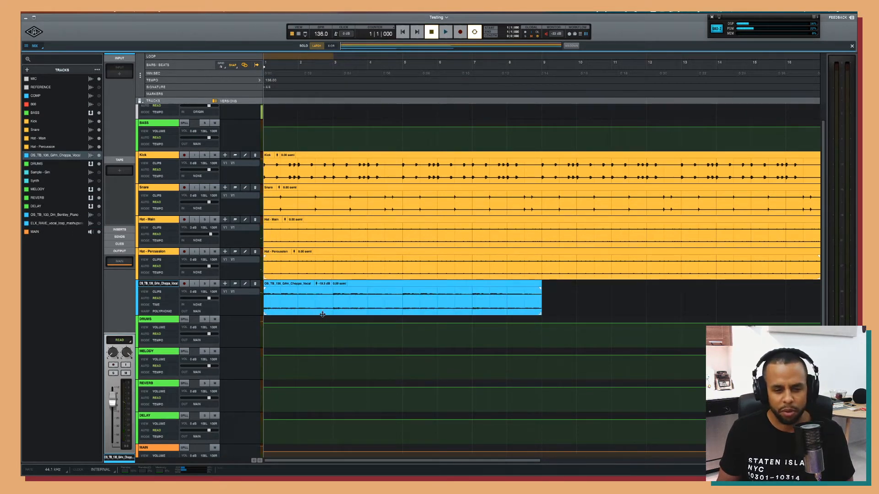
pyautogui.press('space')
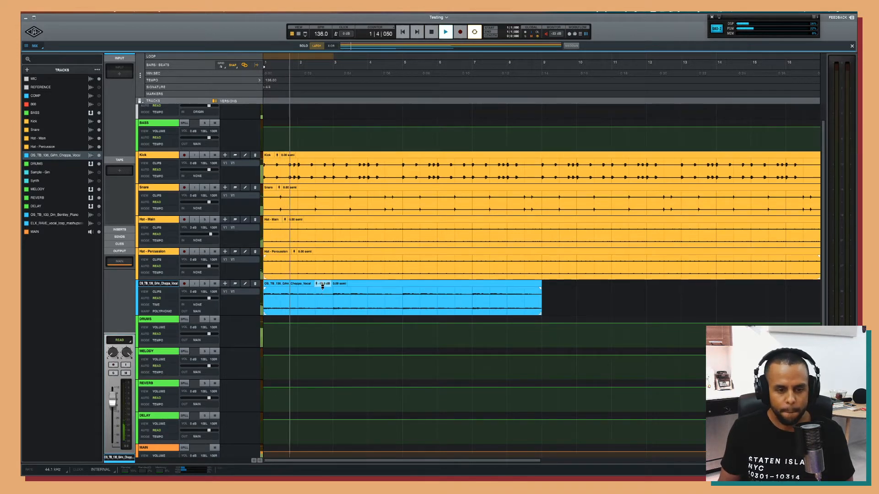
pyautogui.moveTo(323, 284); pyautogui.dragTo(323, 292)
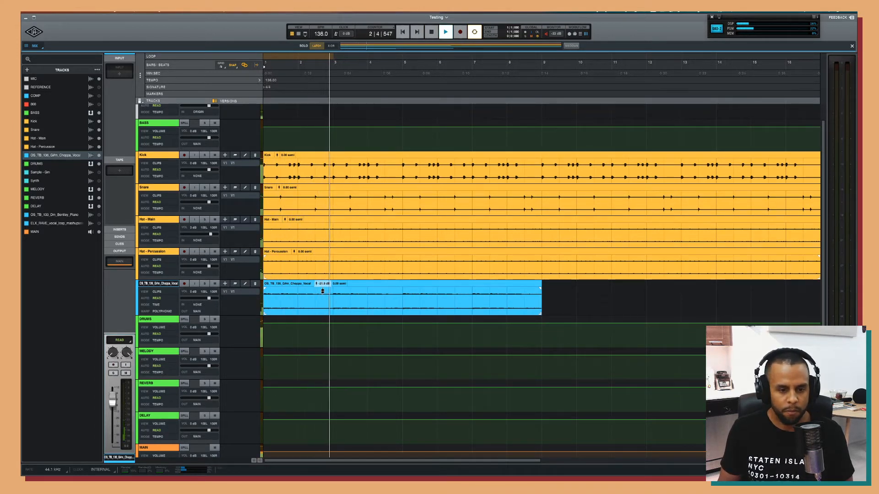
pyautogui.moveTo(339, 284)
pyautogui.mouseDown()
pyautogui.moveTo(344, 292)
pyautogui.moveTo(339, 281)
pyautogui.mouseUp()
pyautogui.press('space')
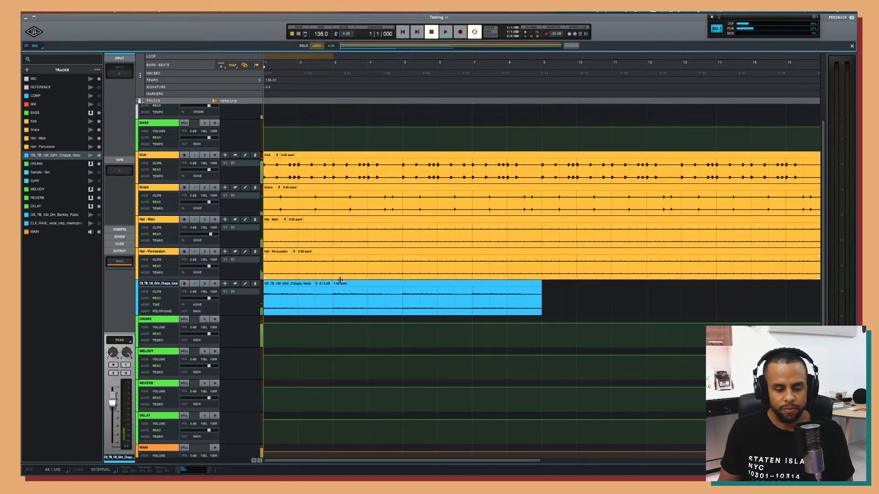
# Set the session tempo to 100 BPM while the Choppa_Vocal track follows time, and reselect its clip.
pyautogui.click(354, 305)
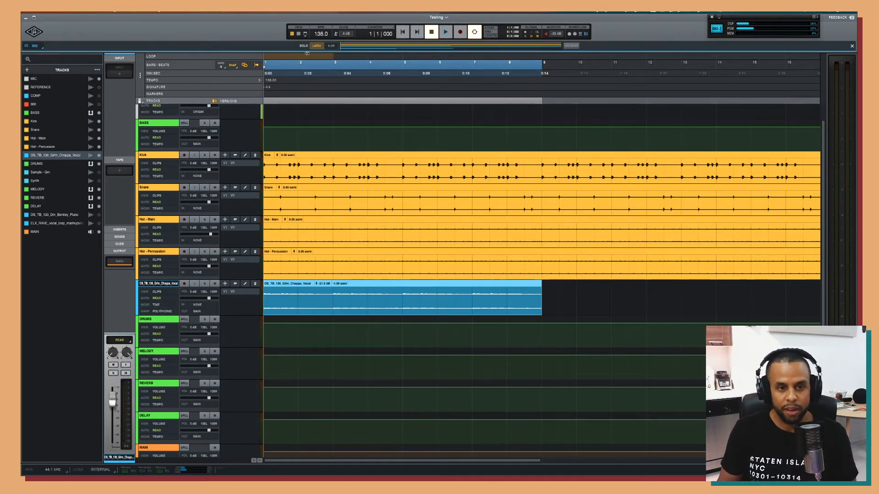
pyautogui.doubleClick(319, 33)
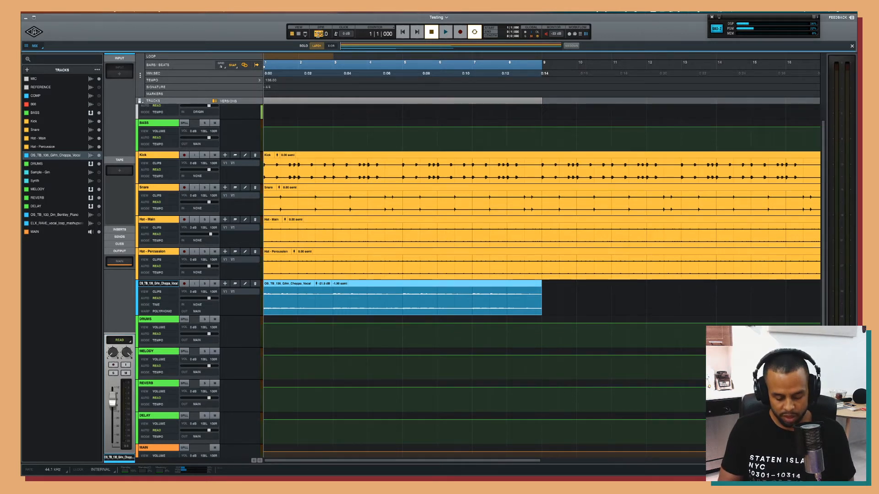
pyautogui.write('100')
pyautogui.press('Return')
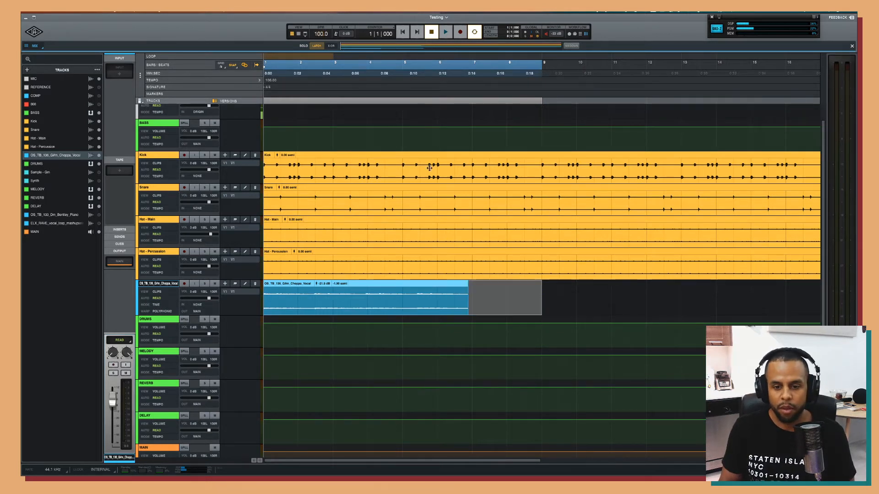
pyautogui.click(476, 267)
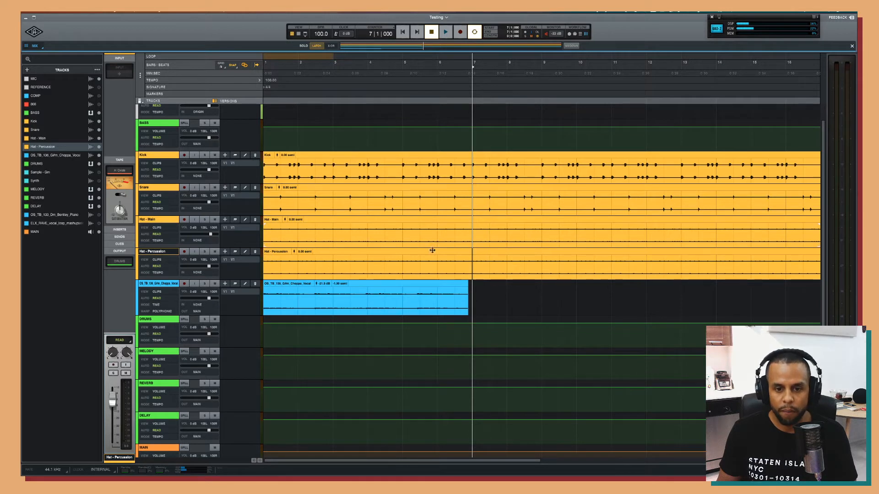
pyautogui.click(435, 300)
pyautogui.click(426, 306)
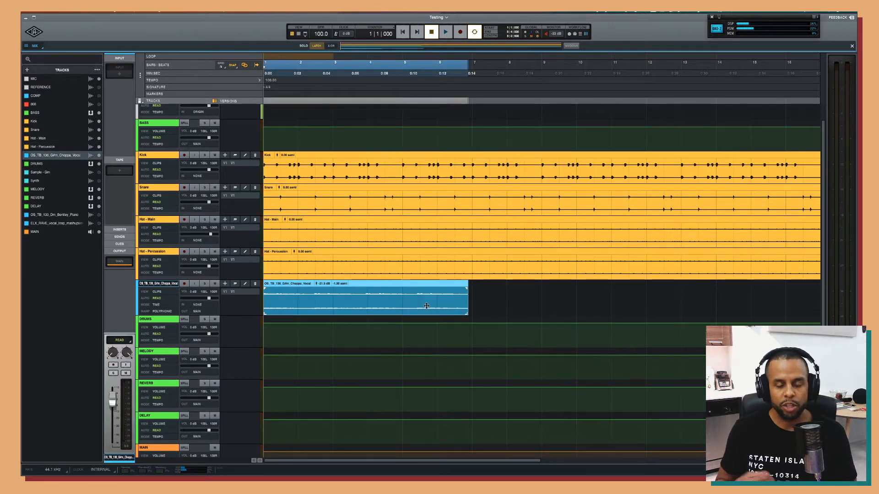
# Inspect the follow mode options of the Choppa_Vocal track without changing them.
pyautogui.click(156, 305)
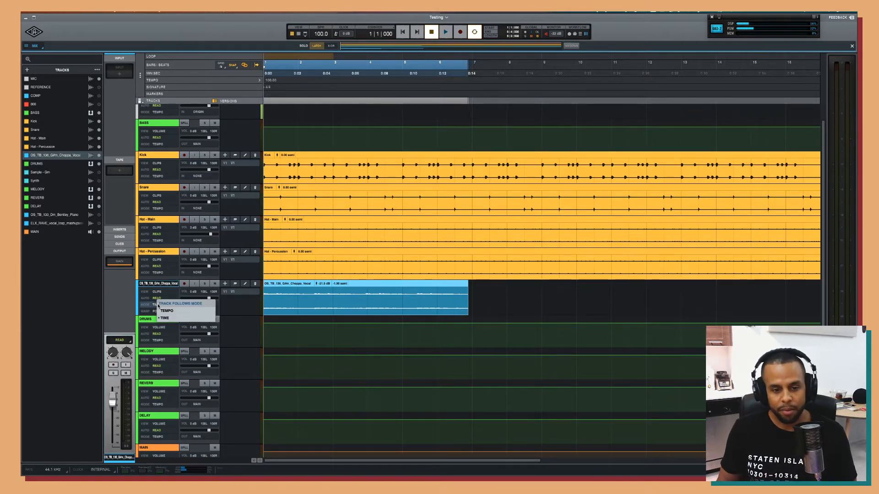
pyautogui.click(474, 319)
pyautogui.click(473, 319)
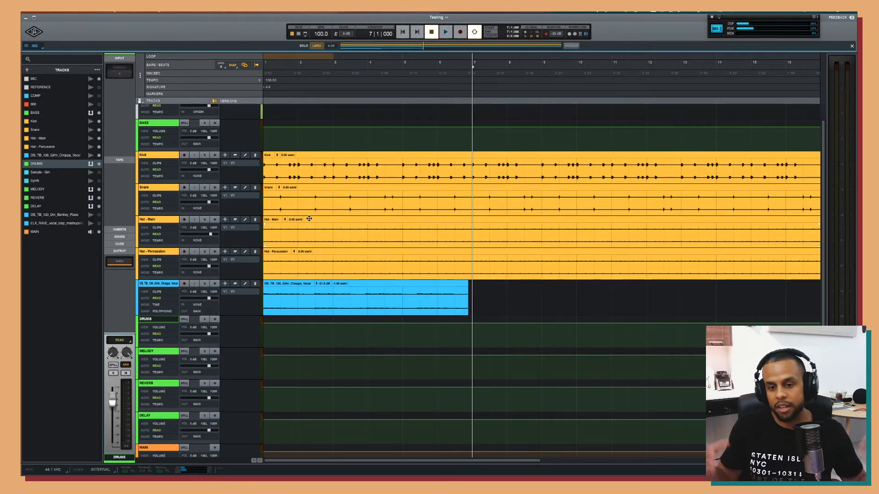
# Undo the session tempo change and select the full Choppa_Vocal clip.
pyautogui.click(295, 302)
pyautogui.hotkey('alt', 't')
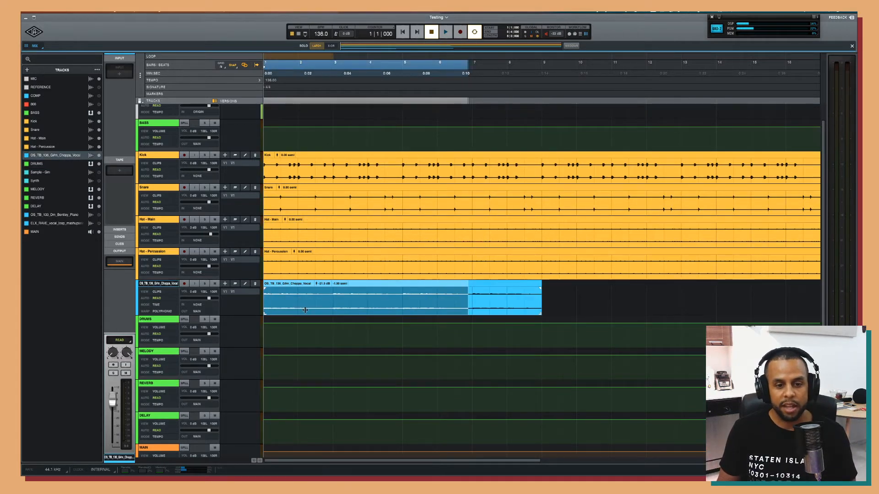
pyautogui.click(485, 298)
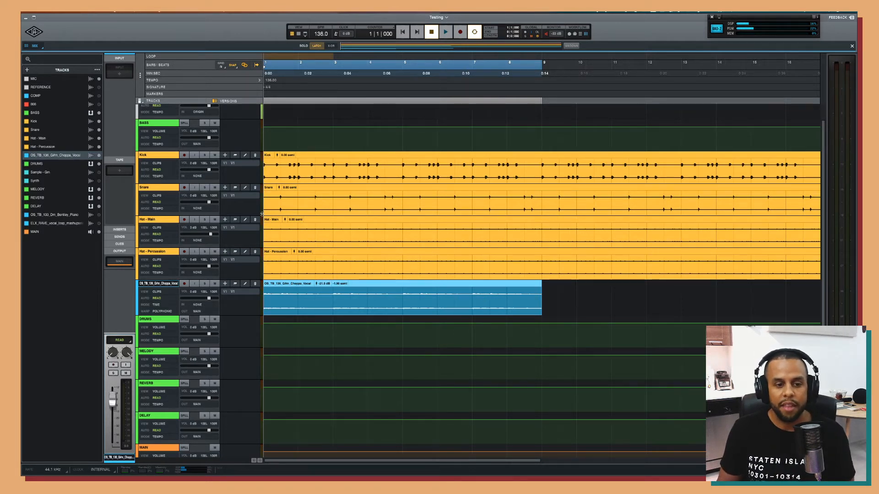
# Make the Choppa_Vocal track follow tempo and set the session tempo to 100 BPM.
pyautogui.click(157, 305)
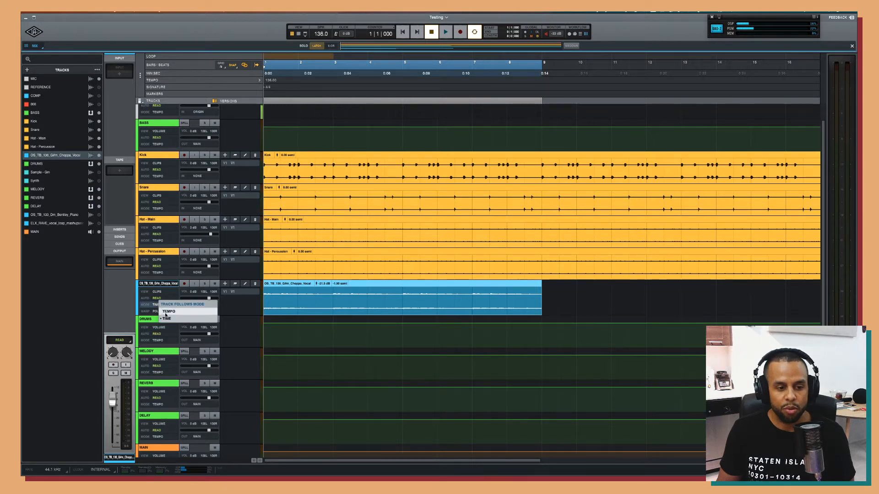
pyautogui.click(165, 316)
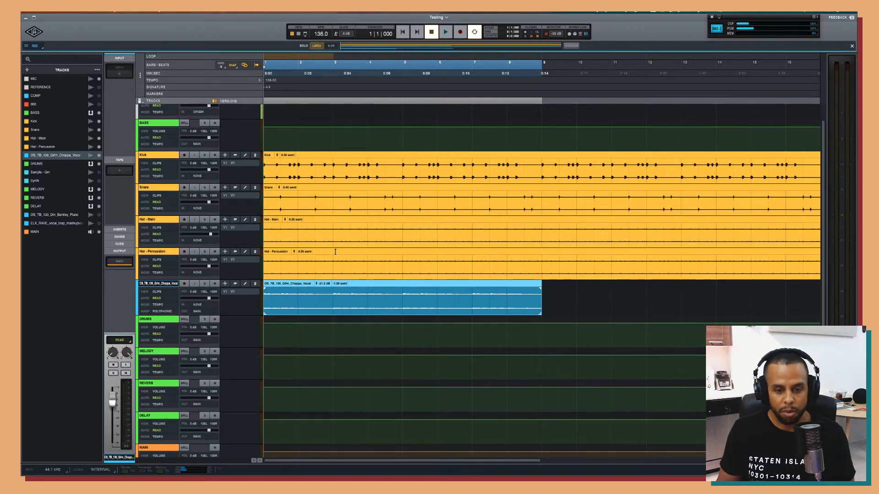
pyautogui.doubleClick(319, 34)
pyautogui.write('100')
pyautogui.press('Return')
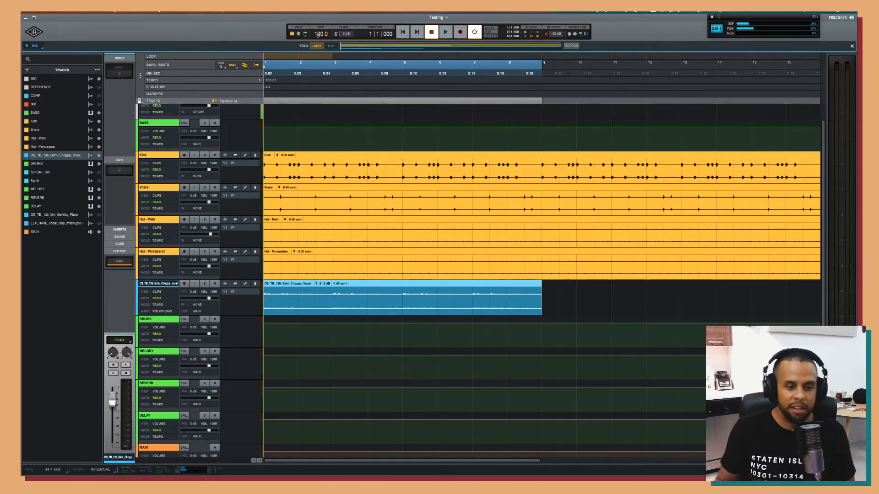
# Enlarge the Choppa_Vocal track's height and undo the 100 BPM tempo change.
pyautogui.hotkey('ctrl', 'Up')
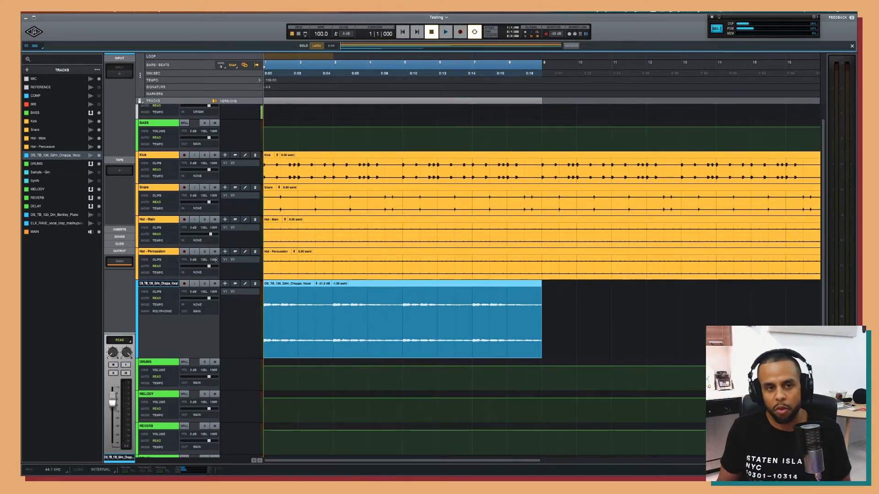
pyautogui.press('super+z')
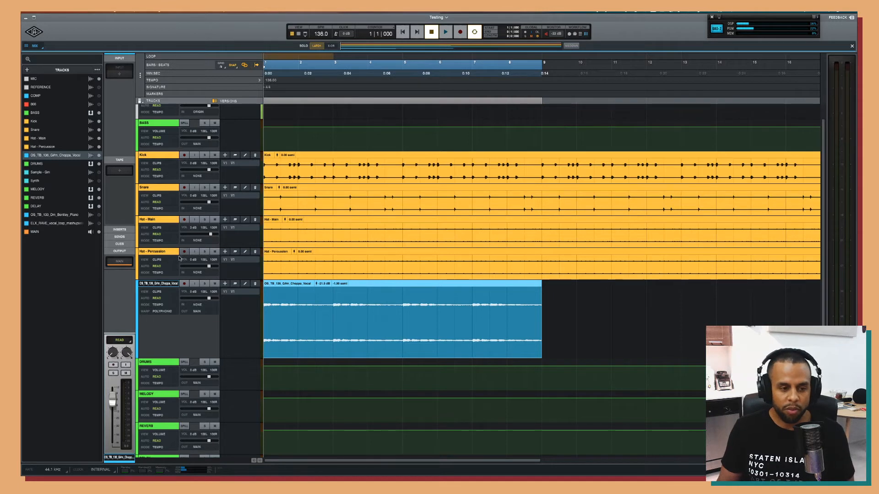
# Check that Hat - Percussion follows tempo, and view the warp algorithm options of the Choppa_Vocal track.
pyautogui.click(157, 273)
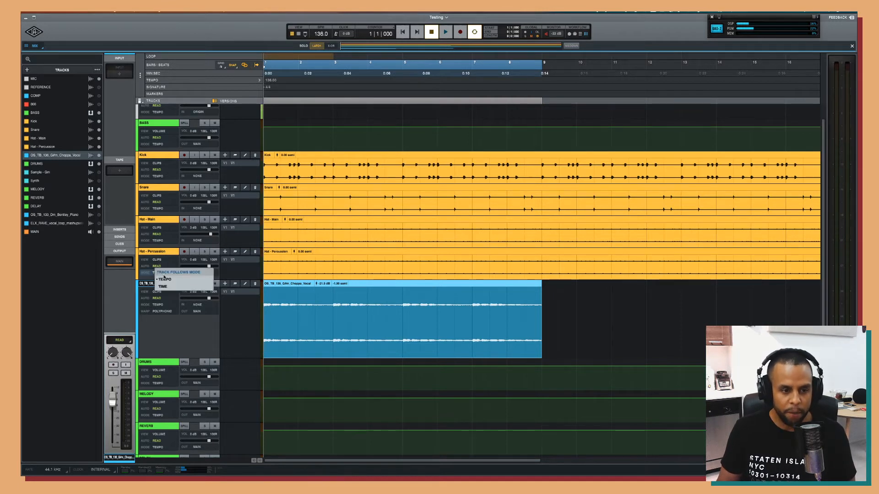
pyautogui.click(158, 279)
pyautogui.click(162, 312)
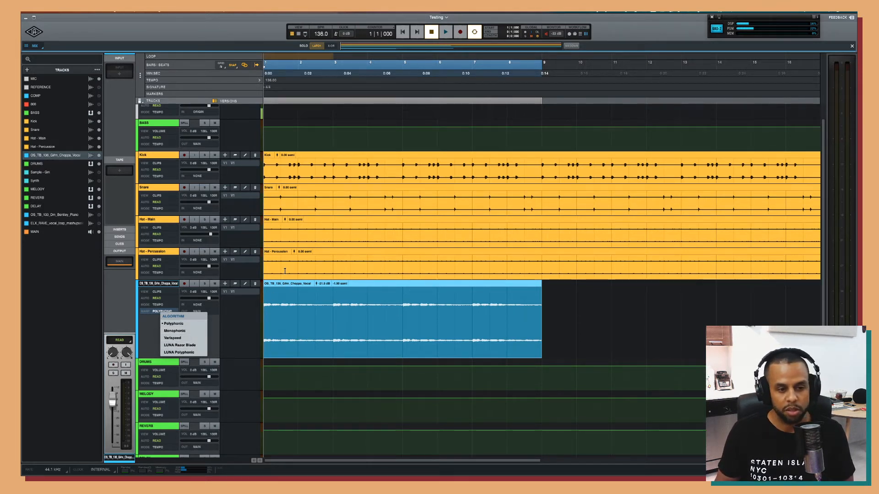
# Select the Kick through Hat - Percussion tracks, enlarge their height and set their warp algorithm to LUNA Razor Blade.
pyautogui.click(163, 255)
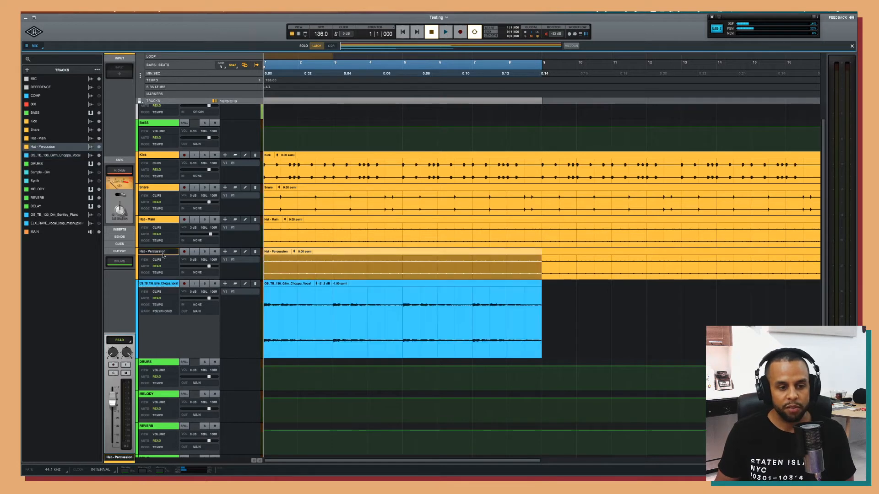
pyautogui.keyDown('shift'); pyautogui.click(157, 161); pyautogui.keyUp('shift')
pyautogui.hotkey('ctrl', 'Up')
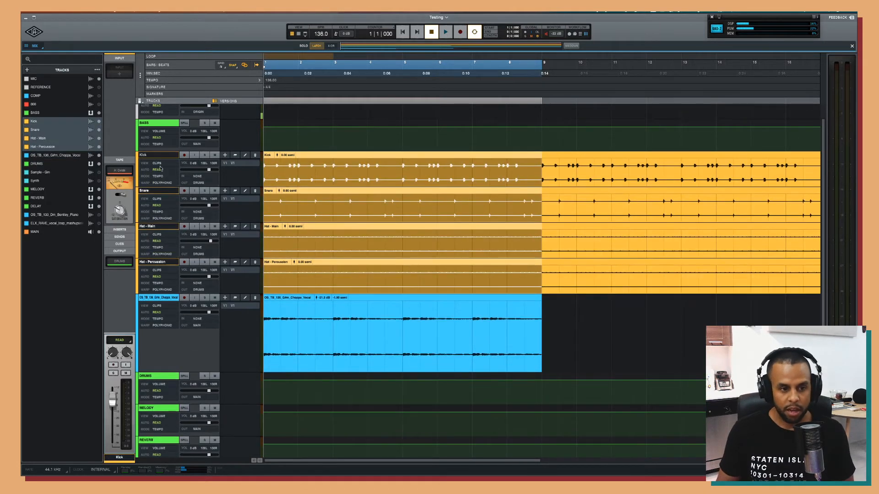
pyautogui.click(162, 290)
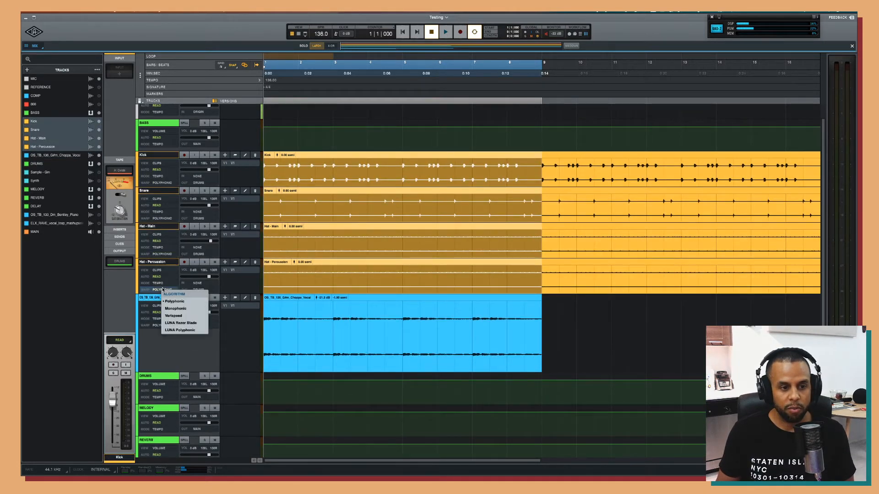
pyautogui.click(185, 324)
# View the warp algorithm options of the Choppa_Vocal track without changing them, and select the whole vocal clip.
pyautogui.click(163, 326)
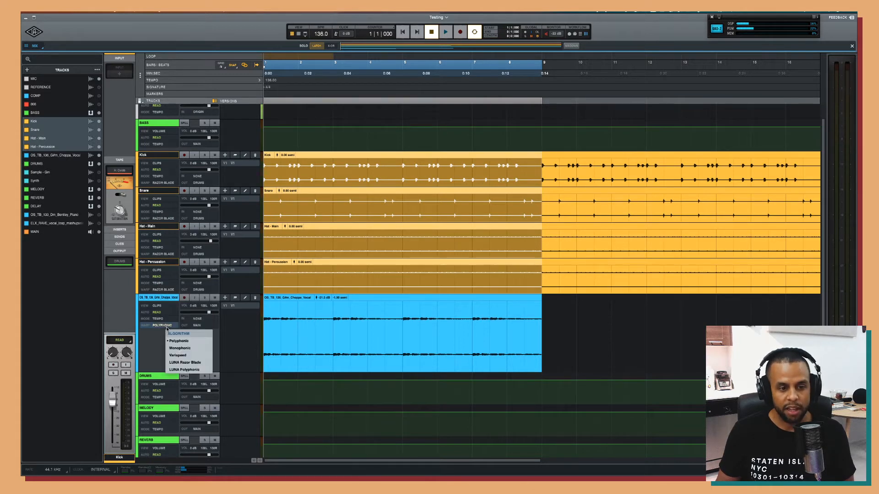
pyautogui.click(166, 329)
pyautogui.click(369, 333)
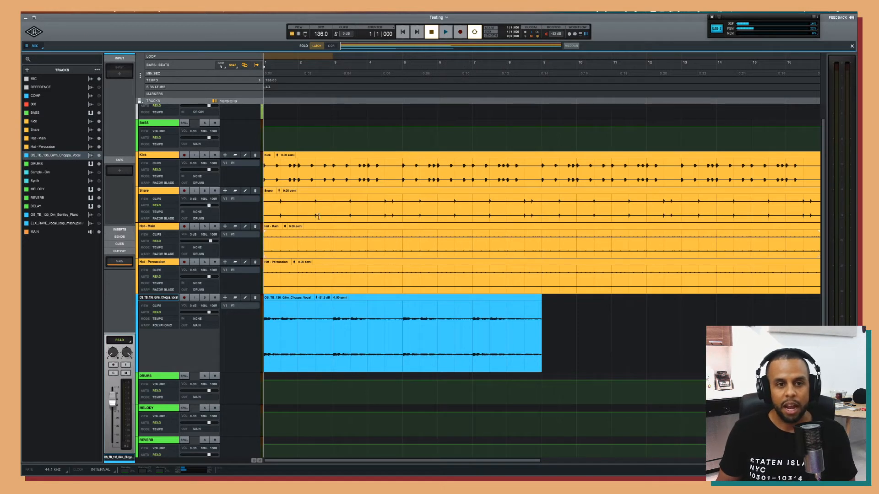
pyautogui.click(401, 365)
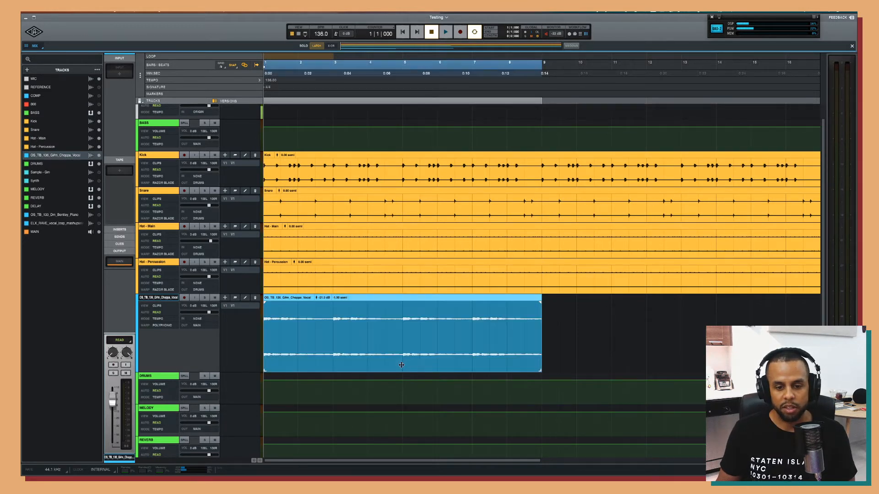
# Lower the session tempo to 106 BPM, mute the Choppa_Vocal track and audition the session.
pyautogui.press('space')
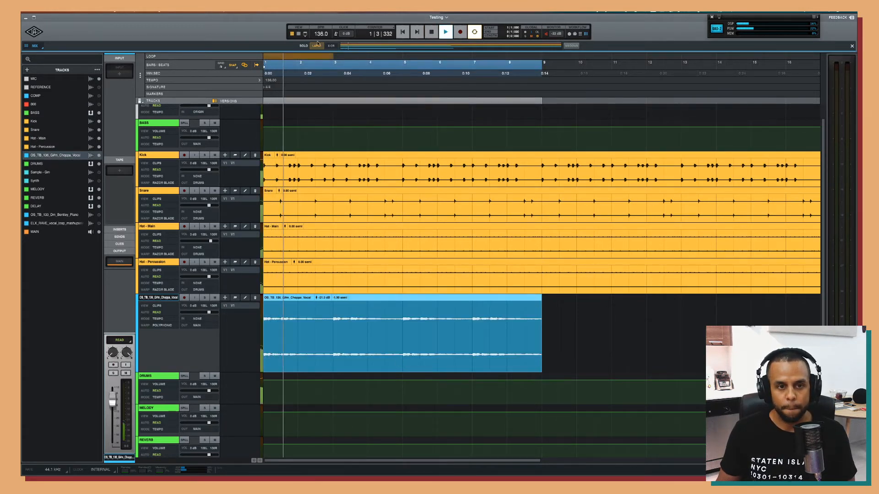
pyautogui.moveTo(317, 34); pyautogui.dragTo(321, 48)
pyautogui.press('space')
pyautogui.press('space')
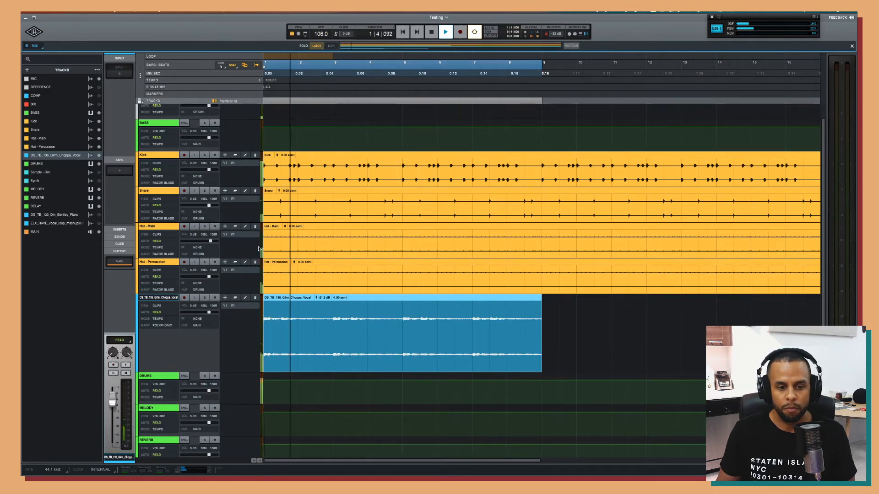
pyautogui.press('space')
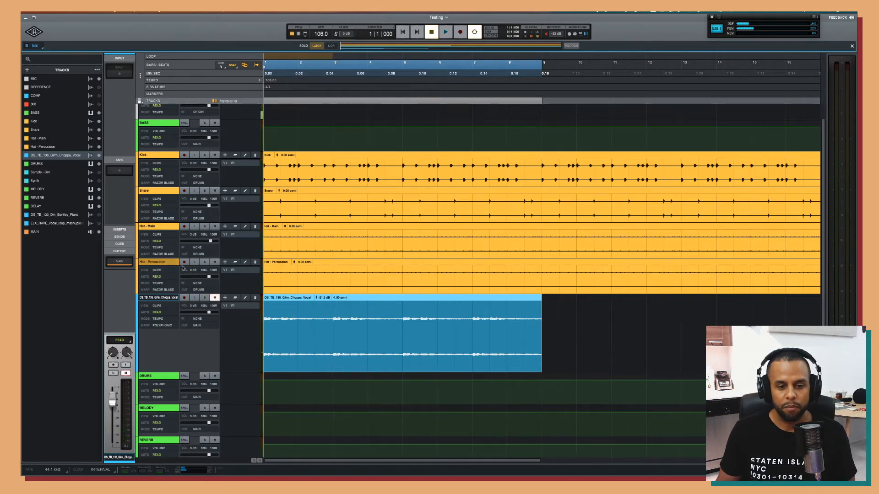
pyautogui.press('space')
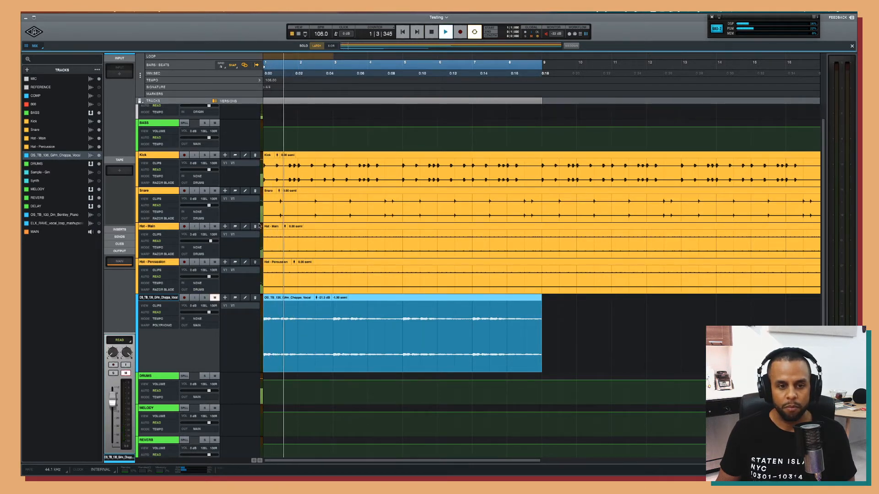
pyautogui.press('space')
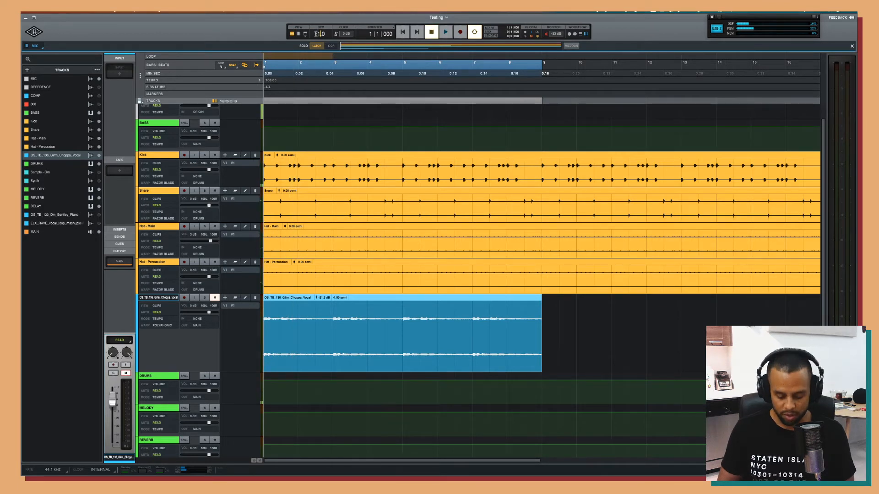
# Set the session tempo to 120 BPM, play the session and view the warp algorithm options of the four drum tracks.
pyautogui.press('Return')
pyautogui.press('space')
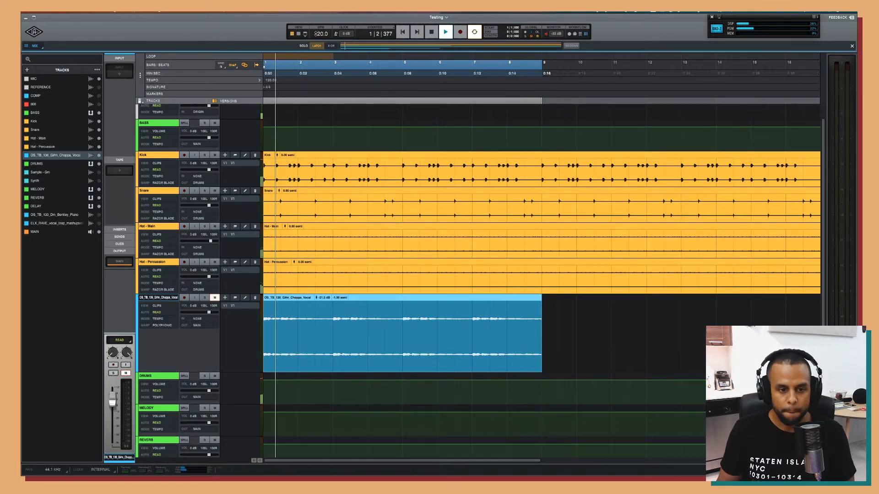
pyautogui.click(172, 263)
pyautogui.keyDown('shift'); pyautogui.click(163, 170); pyautogui.keyUp('shift')
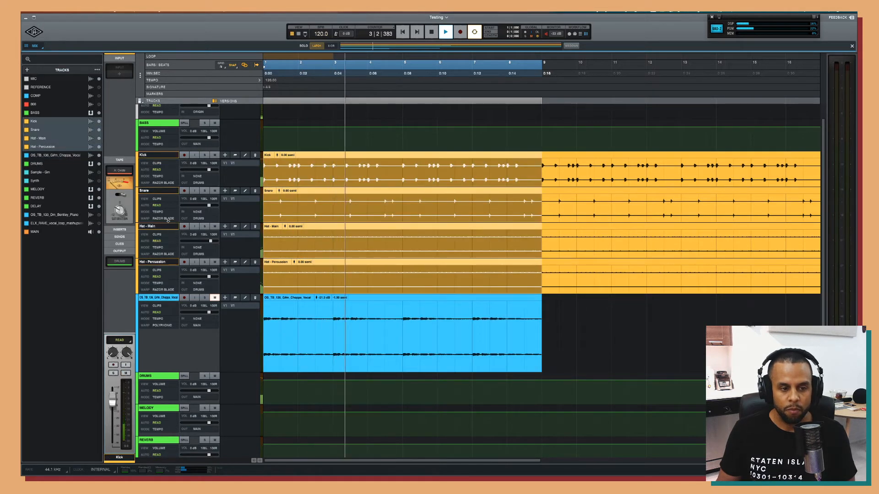
pyautogui.click(167, 219)
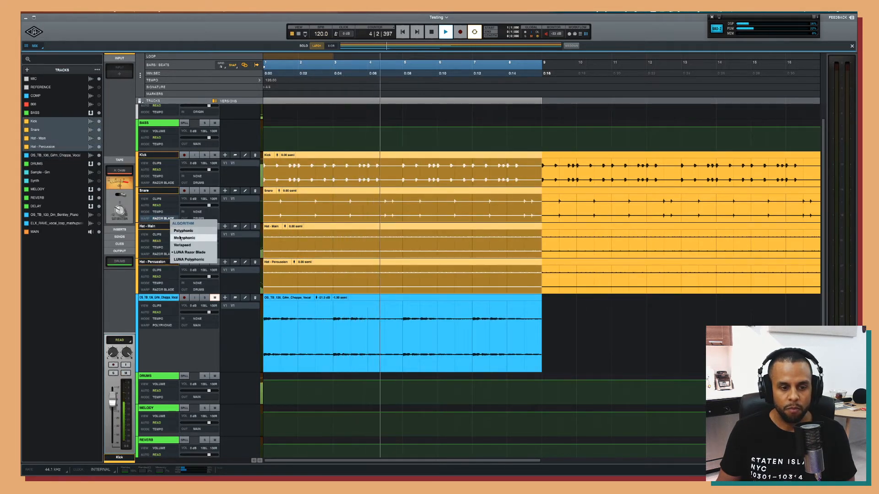
pyautogui.click(311, 238)
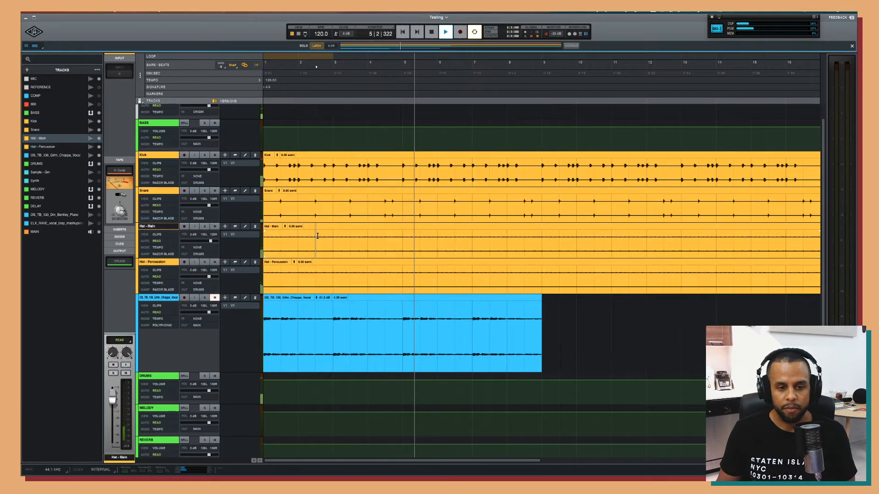
pyautogui.press('space')
# Select the four full drum clips from Hat - Percussion up to Kick, set their tracks to the Monophonic warp algorithm and audition them.
pyautogui.click(346, 262)
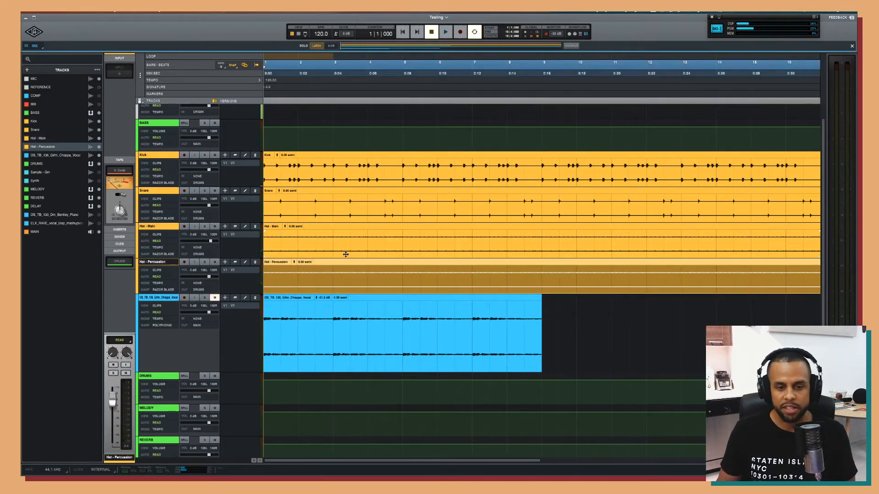
pyautogui.keyDown('shift'); pyautogui.click(339, 155); pyautogui.keyUp('shift')
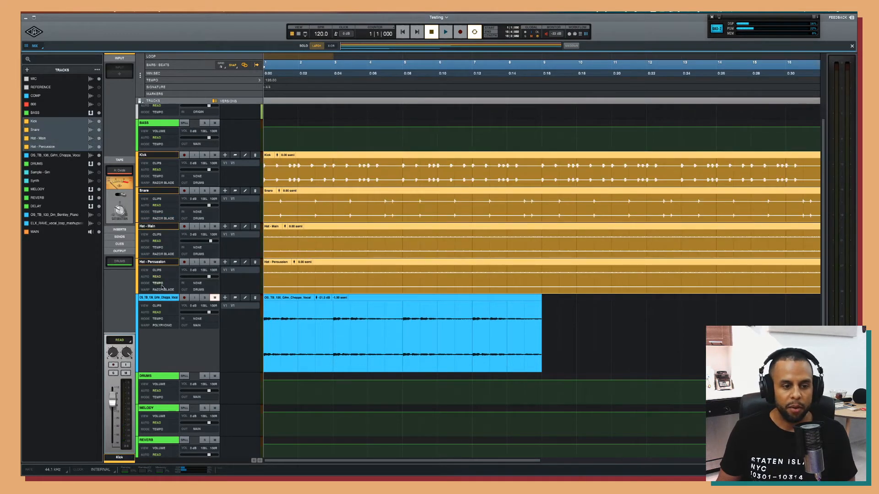
pyautogui.click(162, 289)
pyautogui.click(174, 311)
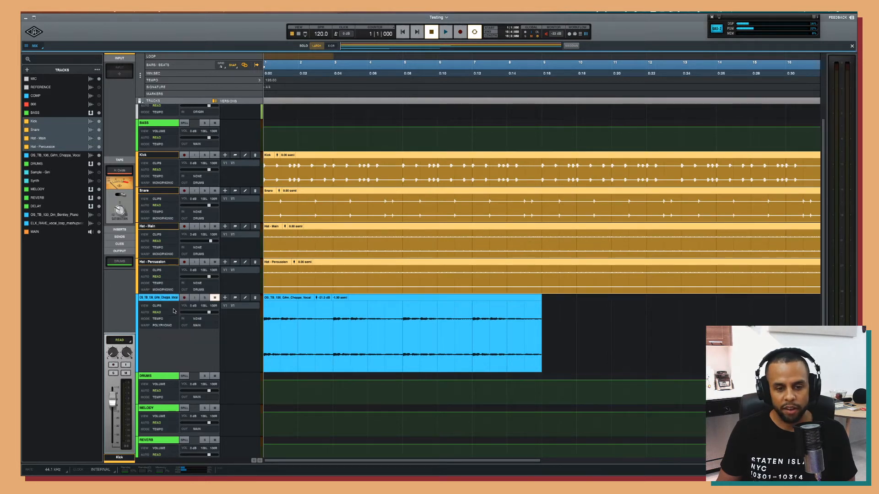
pyautogui.press('space')
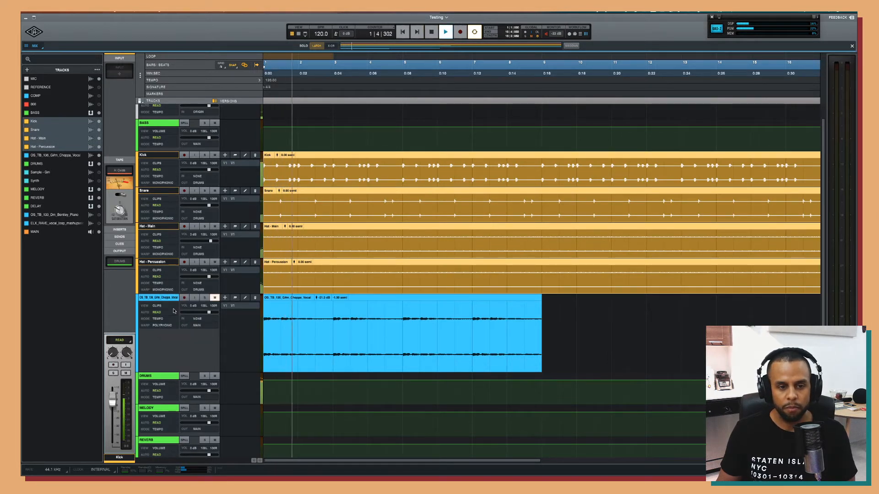
pyautogui.press('space')
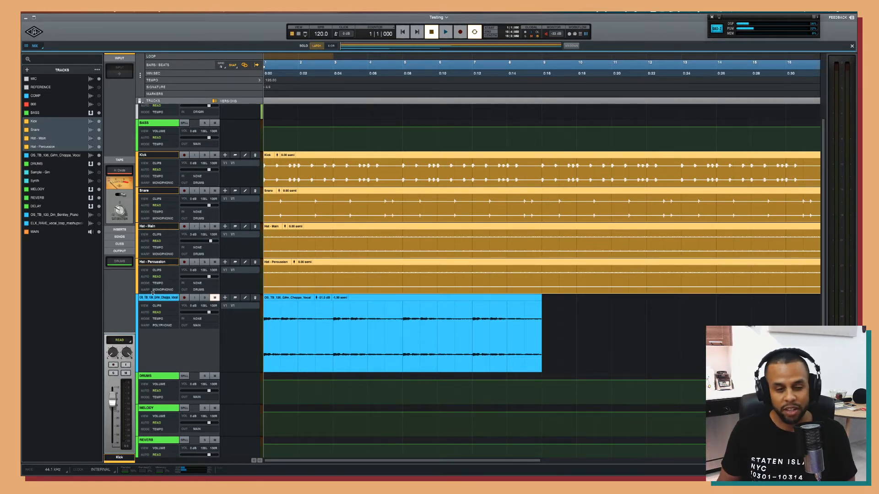
pyautogui.press('space')
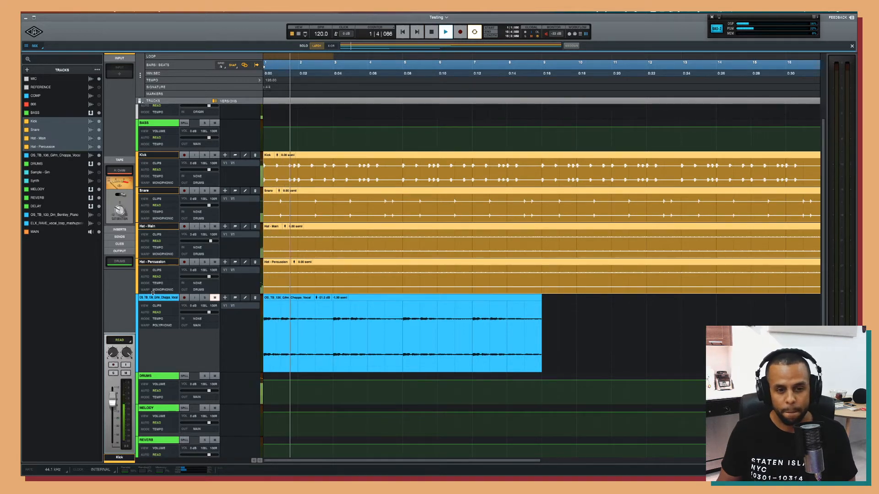
pyautogui.press('space')
# Switch the four drum tracks from Monophonic back to LUNA Razor Blade and audition them at 120 BPM.
pyautogui.click(159, 291)
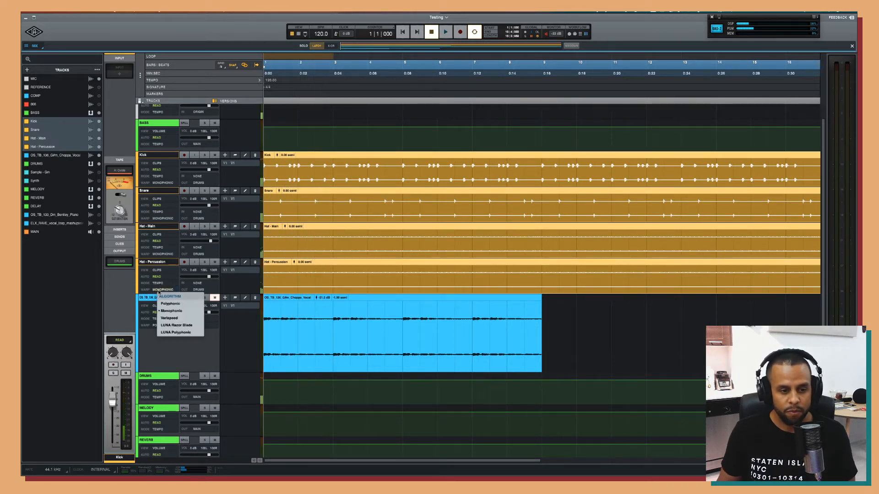
pyautogui.click(183, 326)
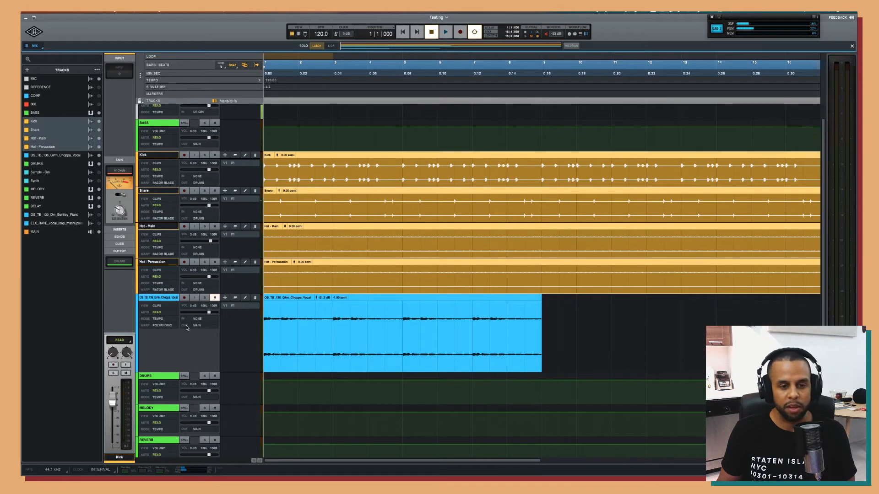
pyautogui.press('space')
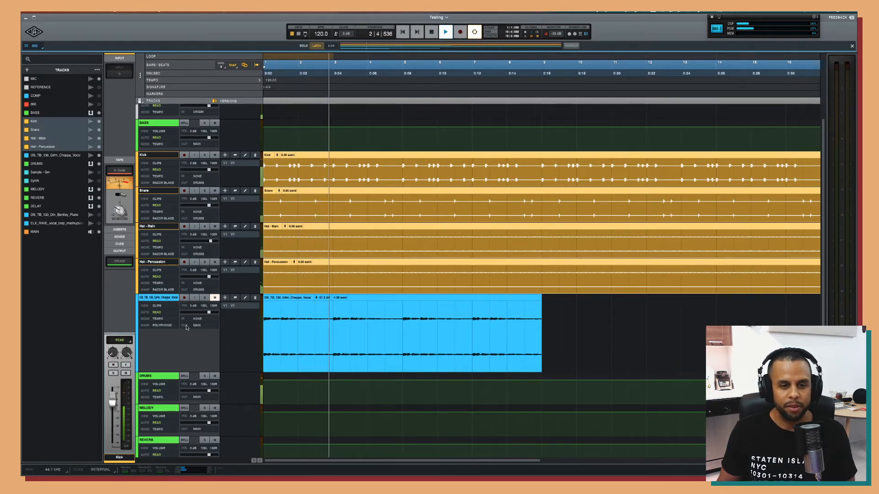
pyautogui.press('space')
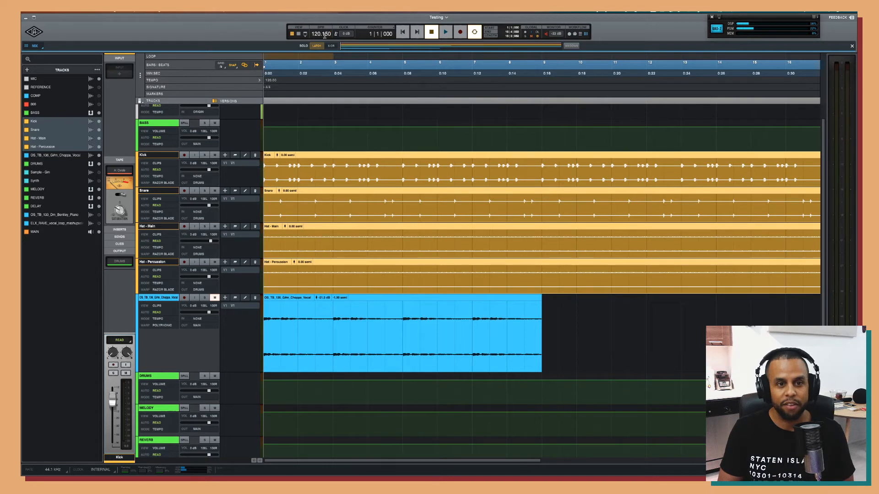
# Set the session tempo to 150 BPM and play the drums briefly.
pyautogui.press('Return')
pyautogui.press('space')
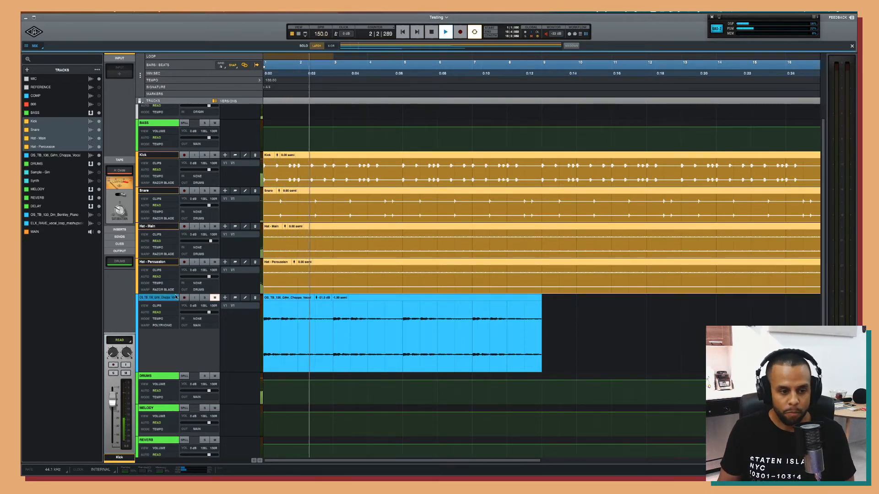
pyautogui.press('space')
# Set the four drum tracks' warp algorithm to Monophonic and audition them at 150 BPM.
pyautogui.click(164, 289)
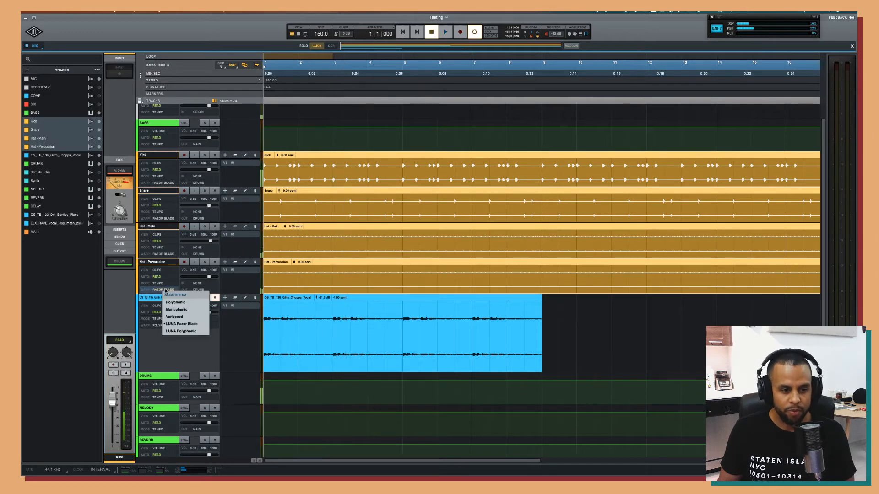
pyautogui.click(182, 311)
pyautogui.press('space')
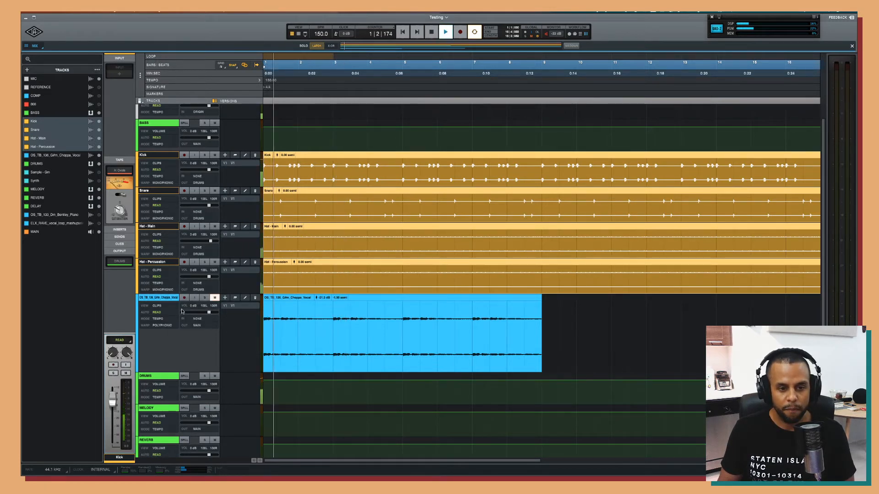
pyautogui.press('space')
# Set the four drum tracks' warp algorithm to Polyphonic and audition the result.
pyautogui.click(169, 290)
pyautogui.click(182, 303)
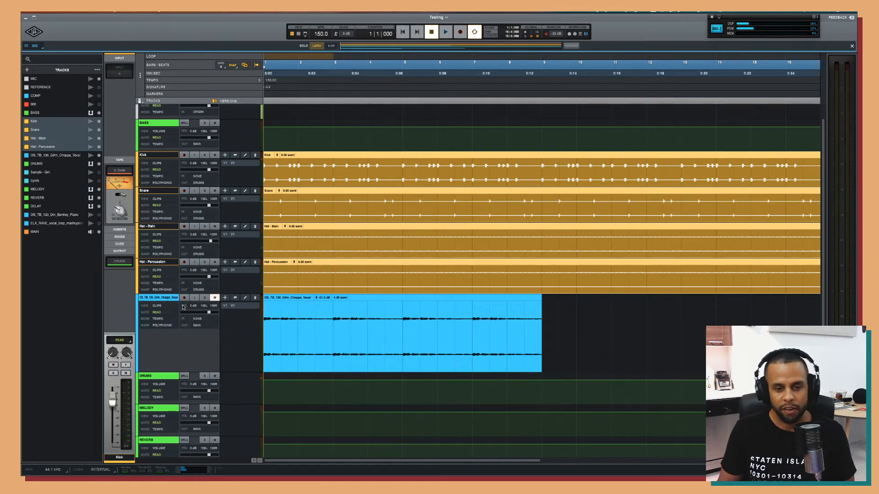
pyautogui.press('space')
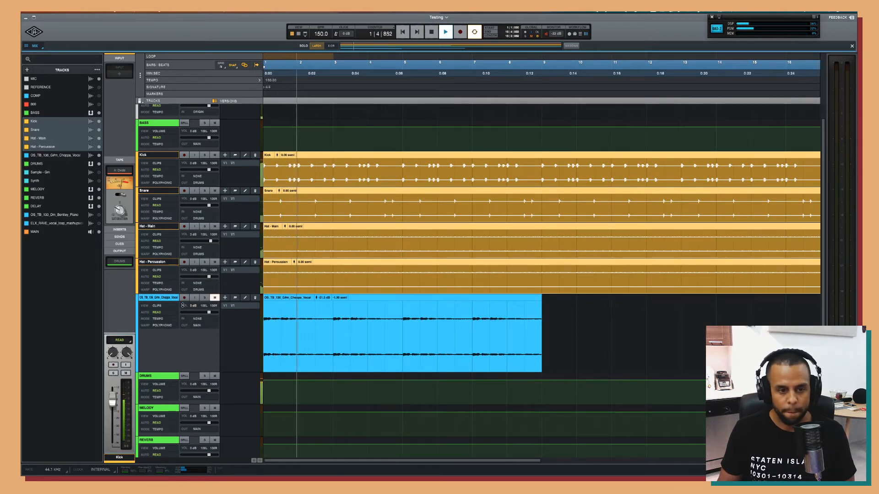
pyautogui.press('space')
# Set the four drum tracks' warp algorithm to LUNA Razor Blade and audition them at 150 BPM.
pyautogui.click(167, 290)
pyautogui.click(180, 324)
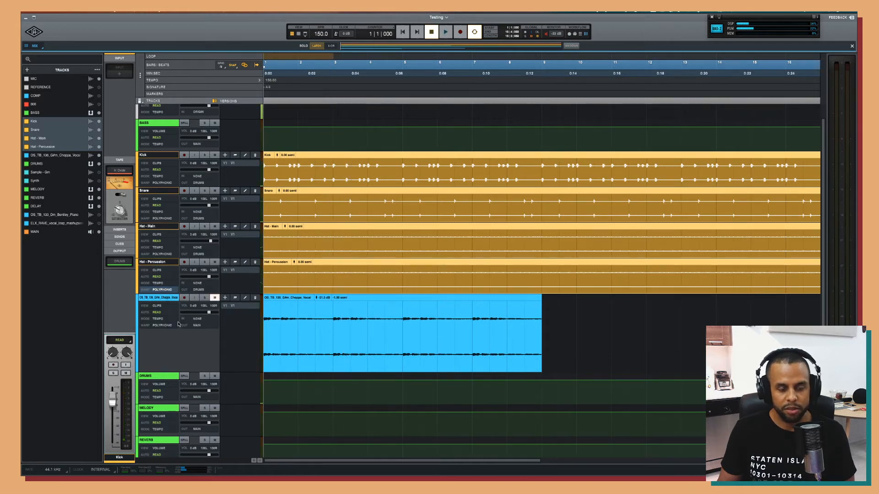
pyautogui.press('space')
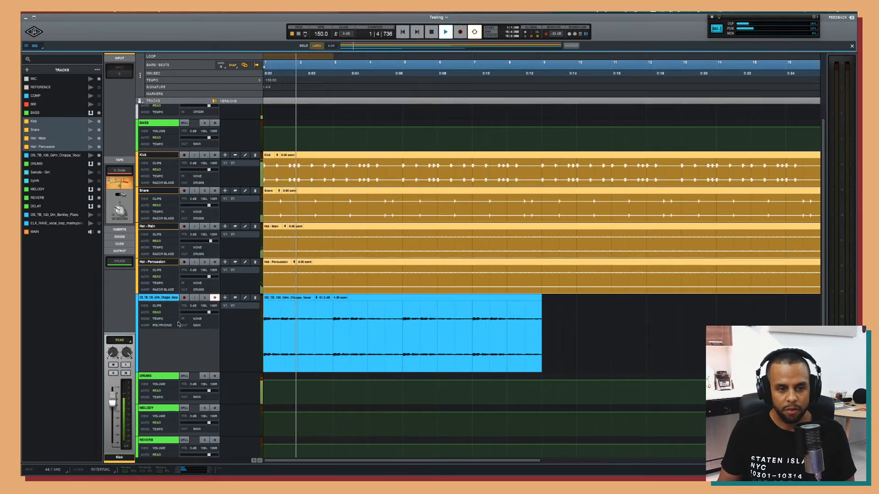
pyautogui.press('space')
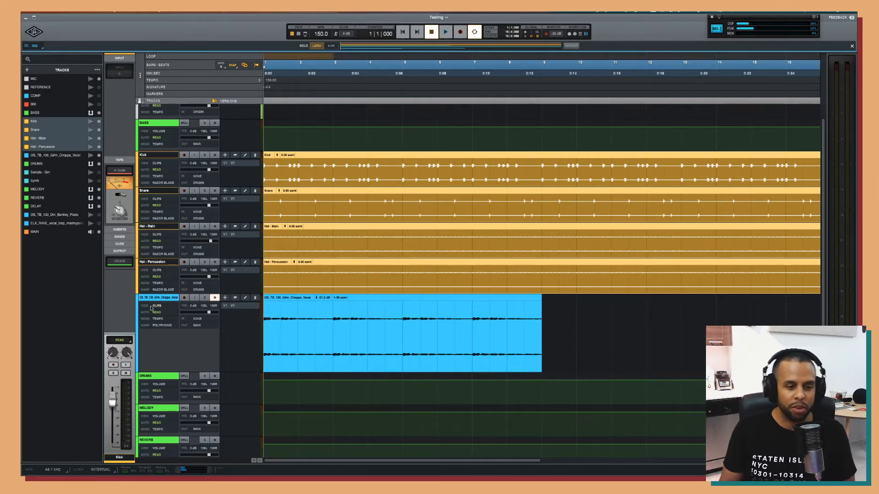
# Set the four drum tracks' warp algorithm to Varispeed and play the session.
pyautogui.click(163, 289)
pyautogui.click(184, 317)
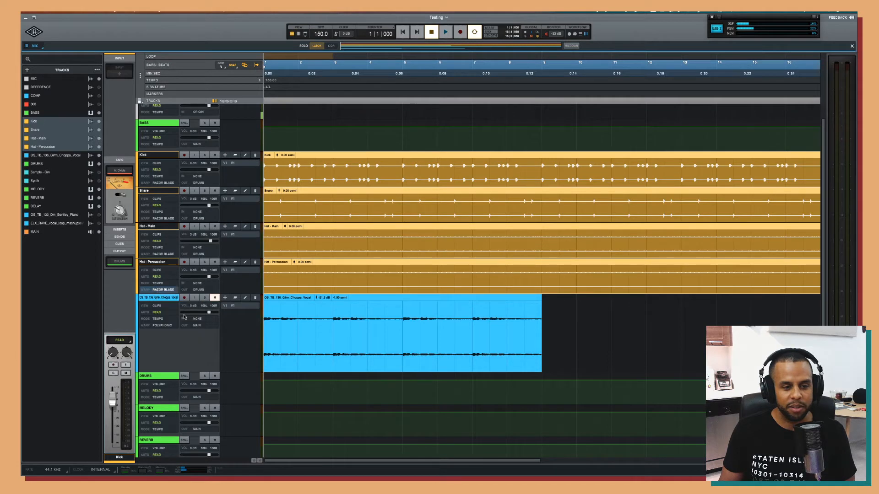
pyautogui.press('space')
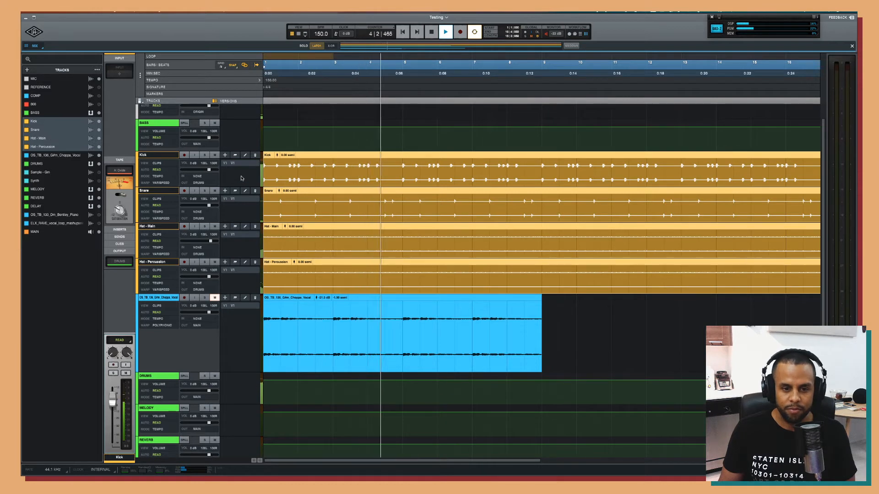
# Stop playback, set the four drum tracks' warp algorithm to LUNA Razor Blade and the session tempo to 136 BPM.
pyautogui.press('space')
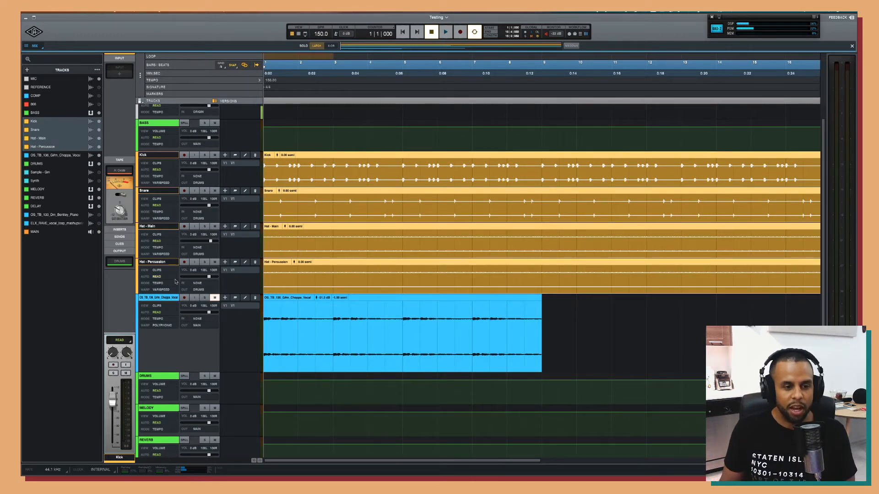
pyautogui.click(162, 289)
pyautogui.click(188, 324)
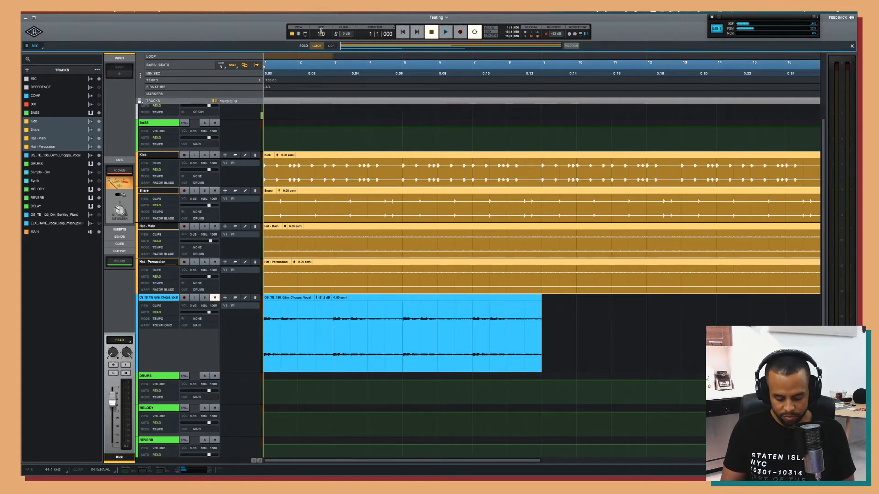
pyautogui.press('Return')
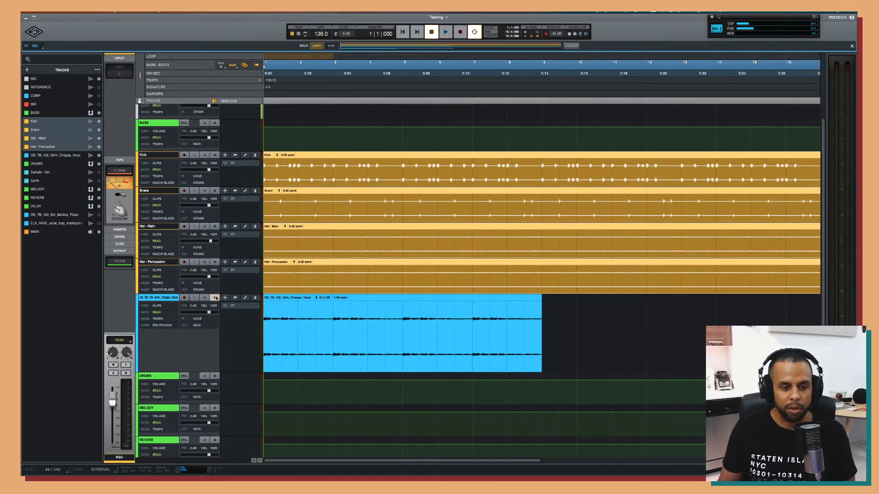
# Unmute the Choppa Vocal track, set its warp algorithm to Varispeed and audition its clip with the drums.
pyautogui.click(170, 299)
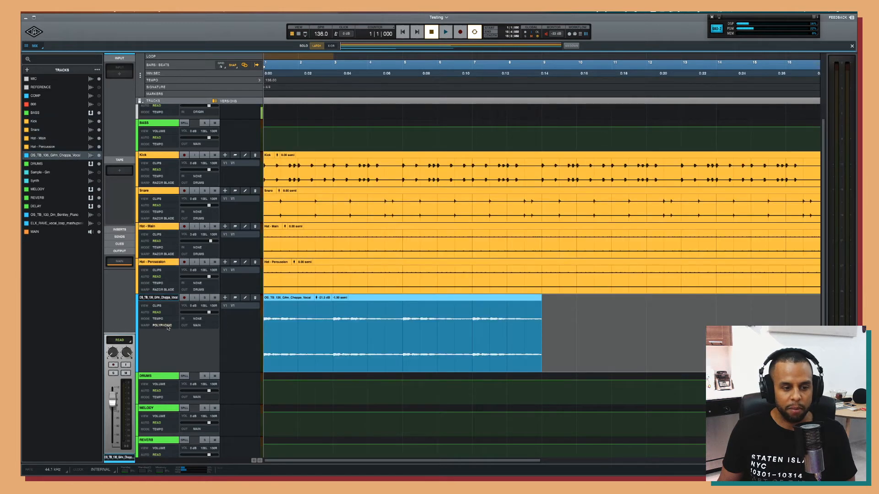
pyautogui.click(169, 326)
pyautogui.click(192, 351)
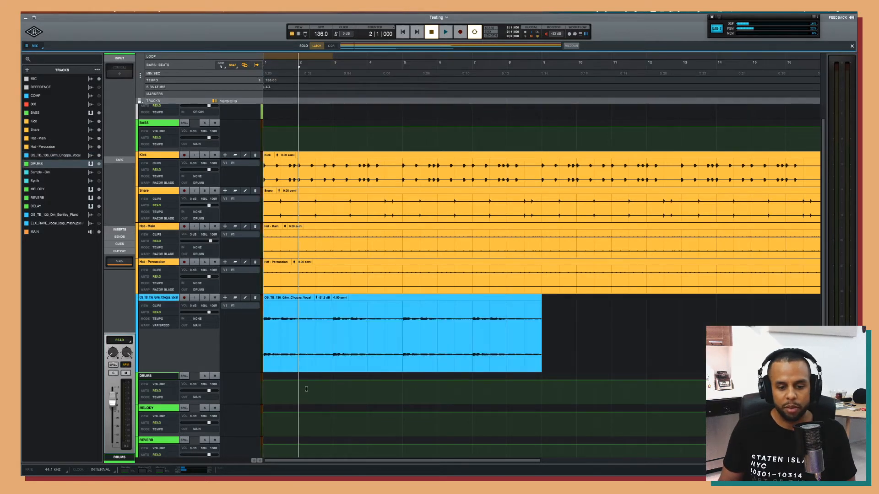
pyautogui.click(313, 365)
pyautogui.press('space')
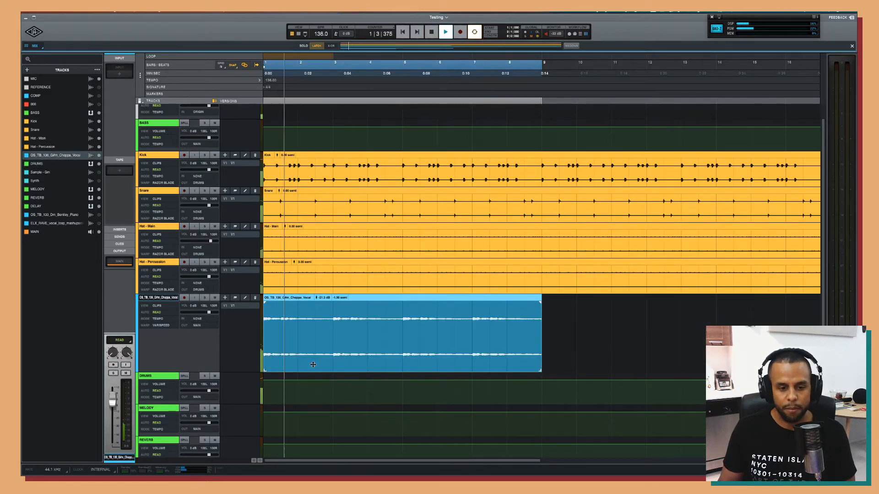
pyautogui.press('space')
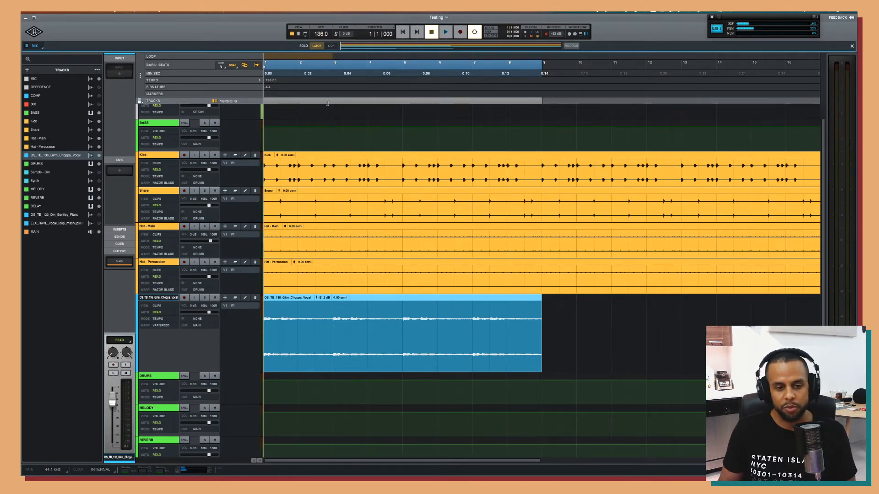
# Play the session while lowering the tempo to 81 BPM, and stop playback.
pyautogui.press('space')
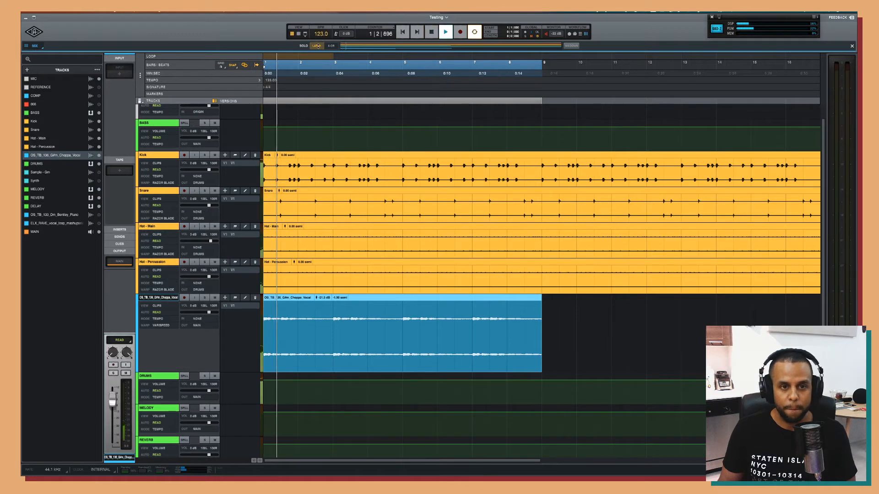
pyautogui.moveTo(324, 38); pyautogui.dragTo(320, 55)
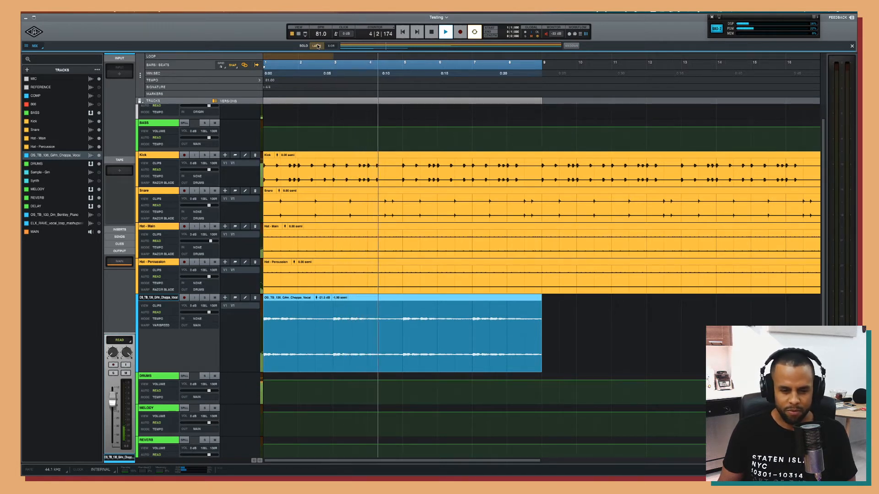
pyautogui.press('space')
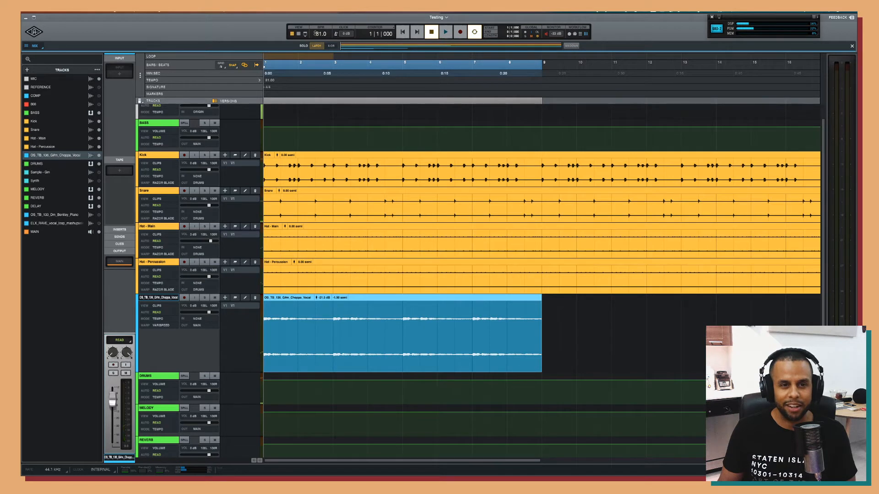
# Set the session tempo to 96 BPM and audition the Varispeed vocal with the drums.
pyautogui.click(316, 33)
pyautogui.write('96')
pyautogui.press('Return')
pyautogui.press('space')
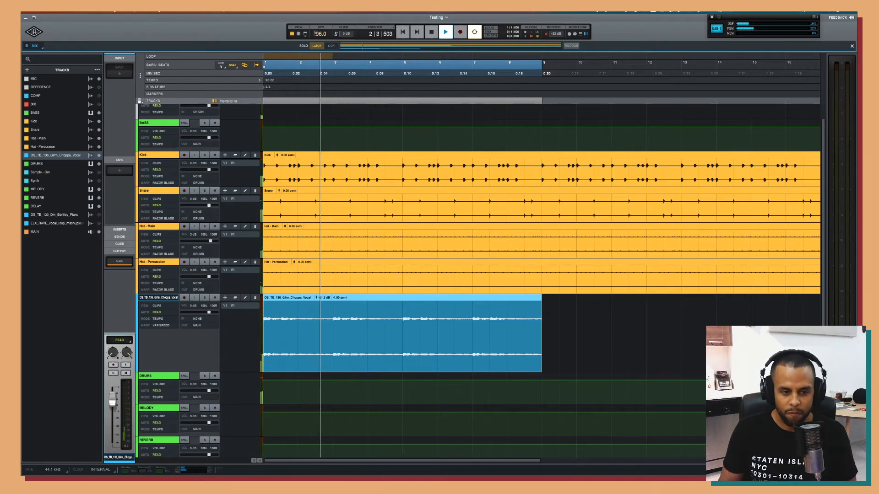
pyautogui.press('space')
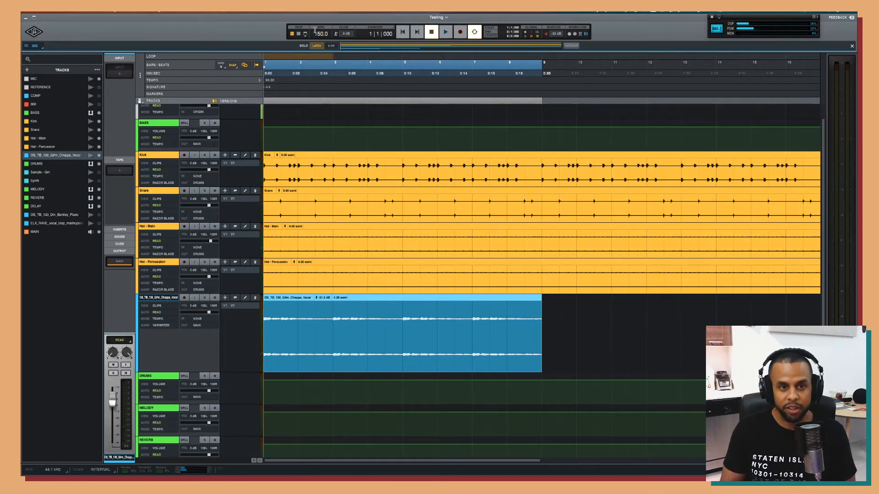
# Set the session tempo to 150 BPM and audition the Varispeed vocal with the drums.
pyautogui.press('Return')
pyautogui.press('space')
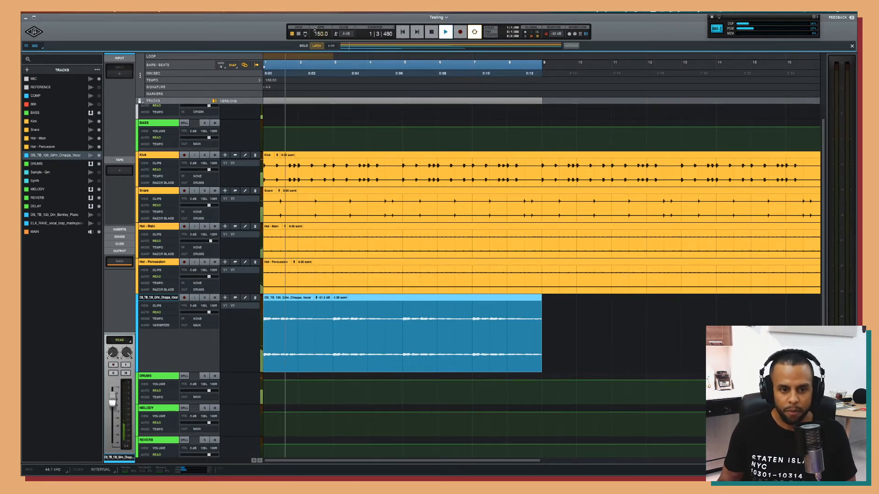
pyautogui.press('space')
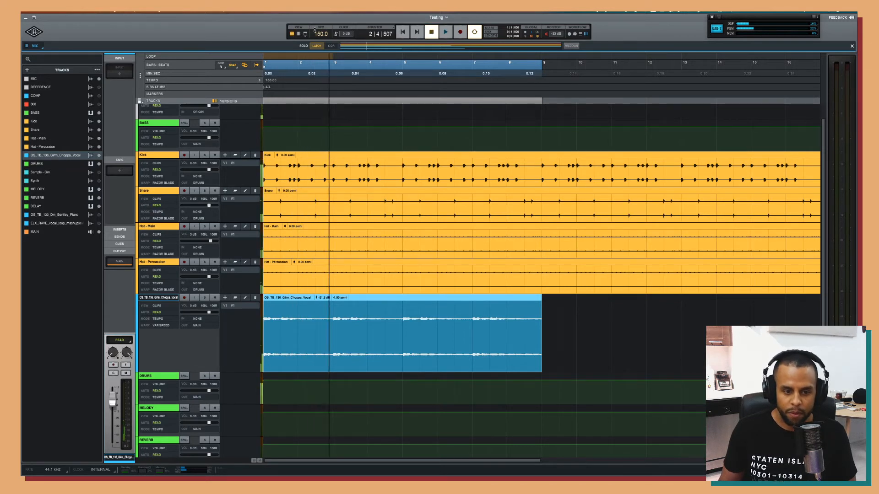
# Set the Choppa Vocal track's warp algorithm to Polyphonic and audition it at 150 BPM.
pyautogui.click(163, 325)
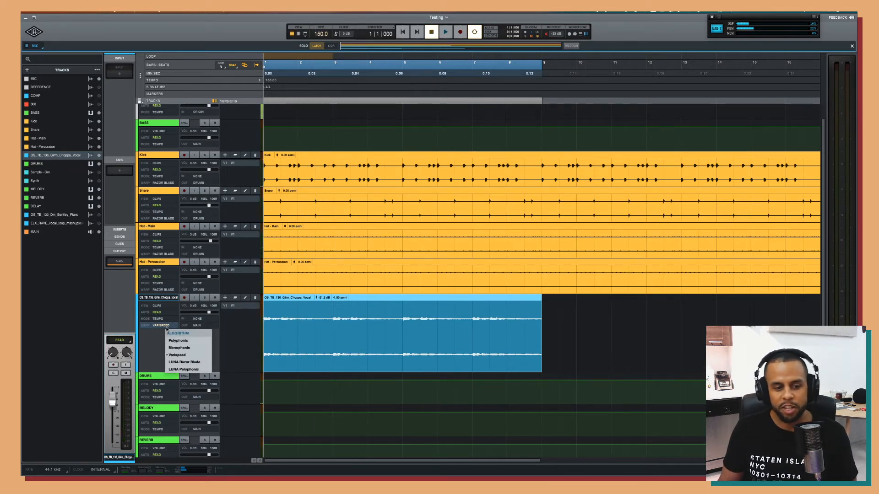
pyautogui.click(184, 341)
pyautogui.press('space')
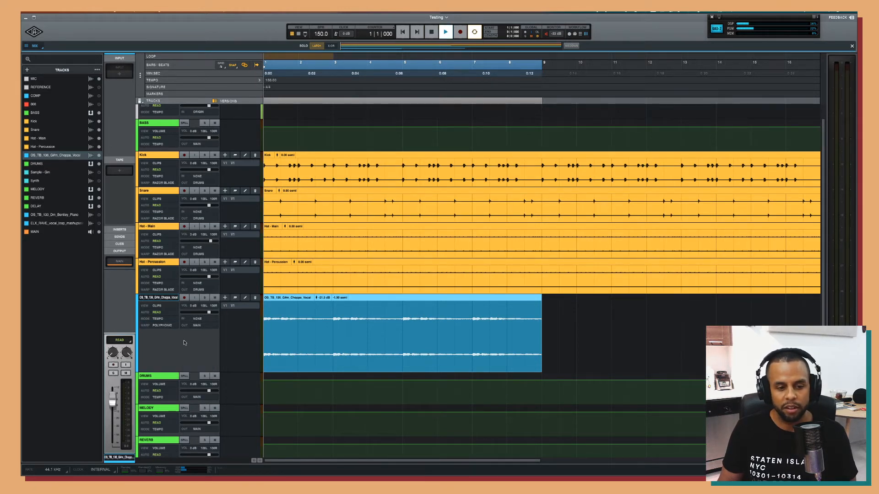
pyautogui.press('space')
# Switch the Choppa Vocal track's warp algorithm back to Varispeed and audition it at 150 BPM.
pyautogui.click(166, 326)
pyautogui.click(174, 358)
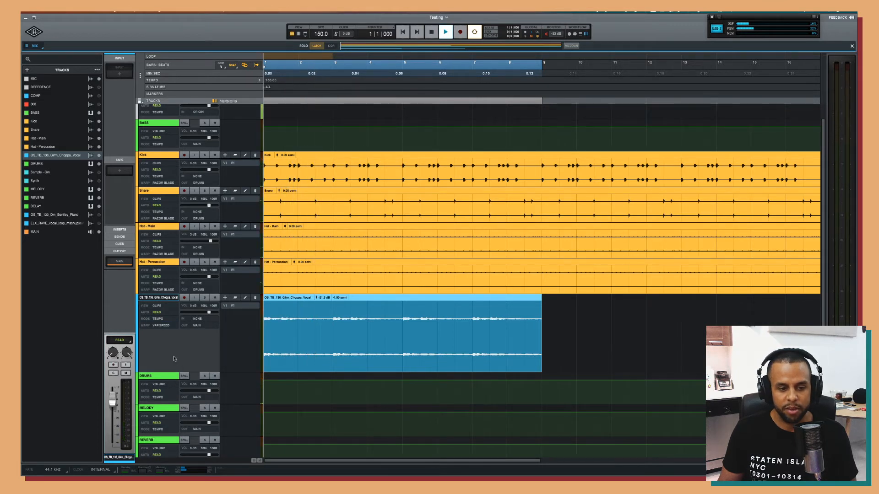
pyautogui.press('space')
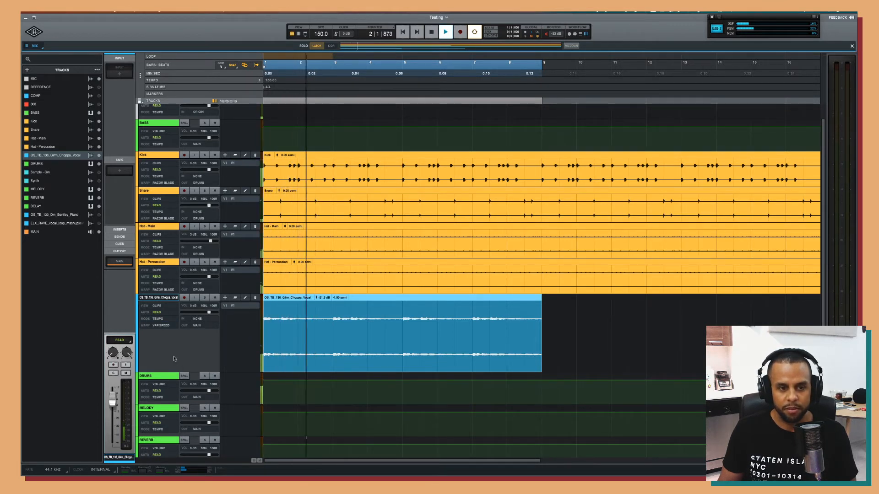
pyautogui.press('space')
# Set the Choppa Vocal track's warp algorithm to Polyphonic and the session tempo to 136 BPM.
pyautogui.click(164, 326)
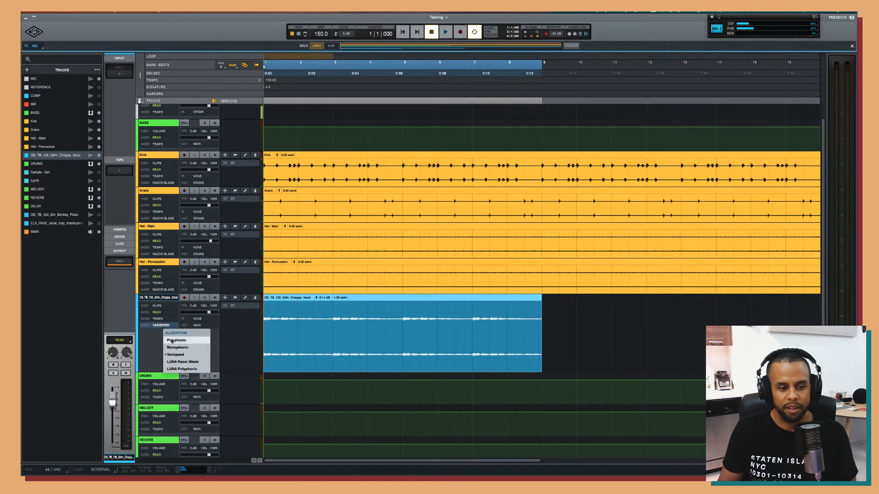
pyautogui.click(173, 340)
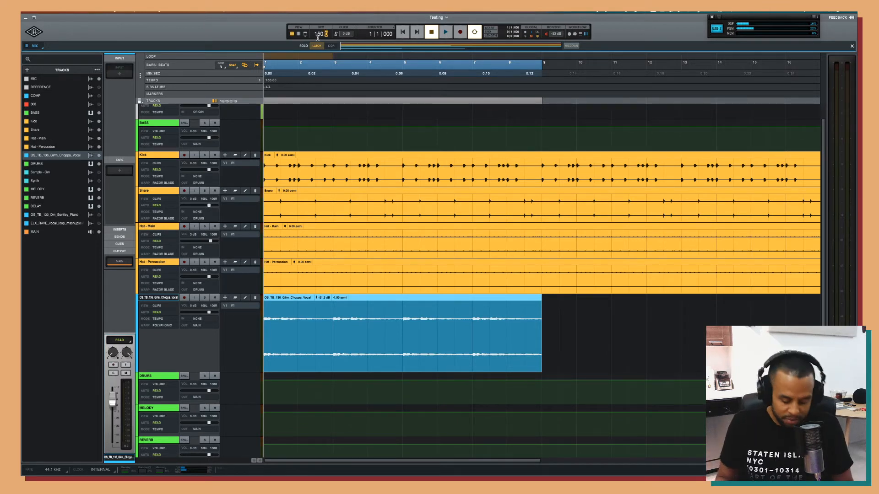
pyautogui.press('Return')
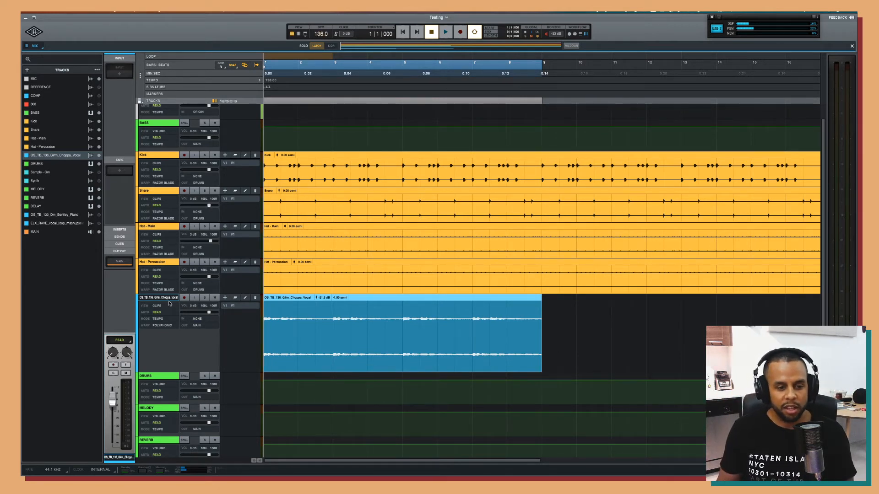
# Mute the Choppa Vocal track and hide it from the timeline.
pyautogui.click(215, 298)
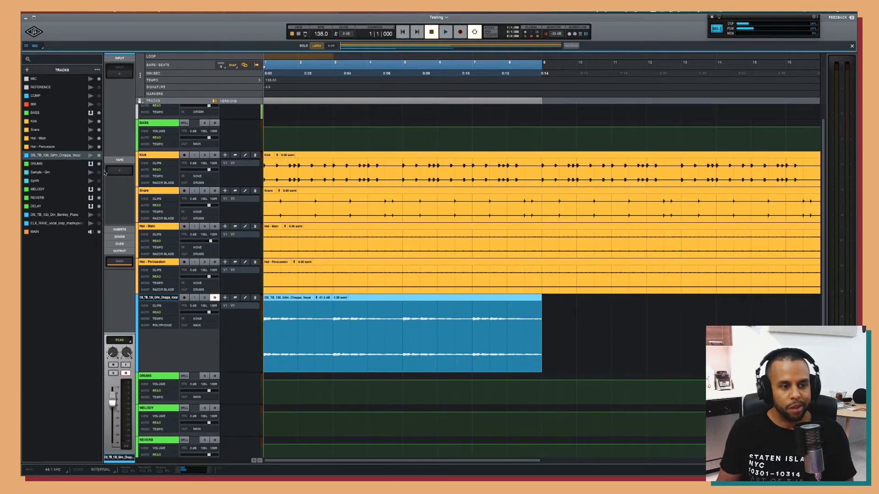
pyautogui.click(98, 156)
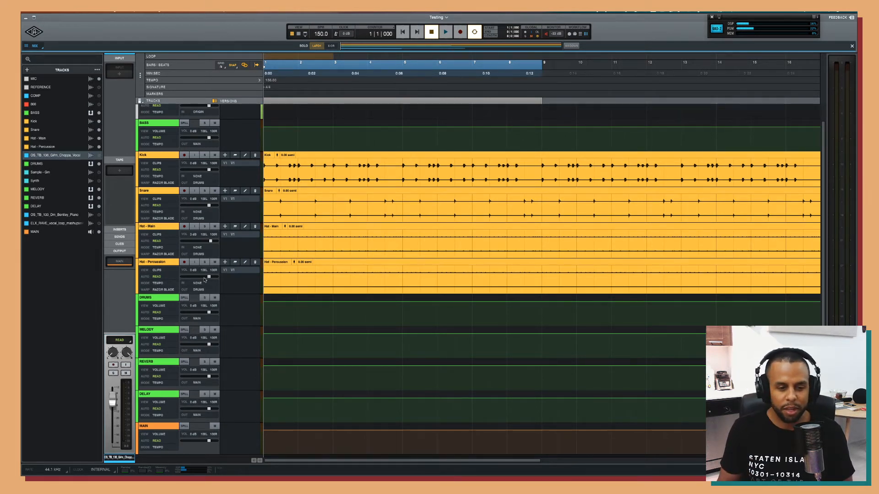
# Show the Choppa Vocal track in the timeline again, select its clip and audition it at 150 BPM.
pyautogui.click(267, 322)
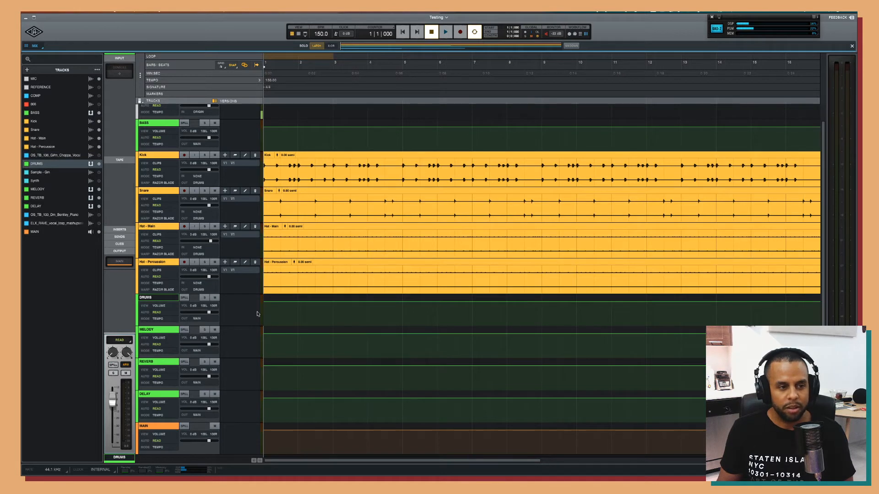
pyautogui.click(99, 156)
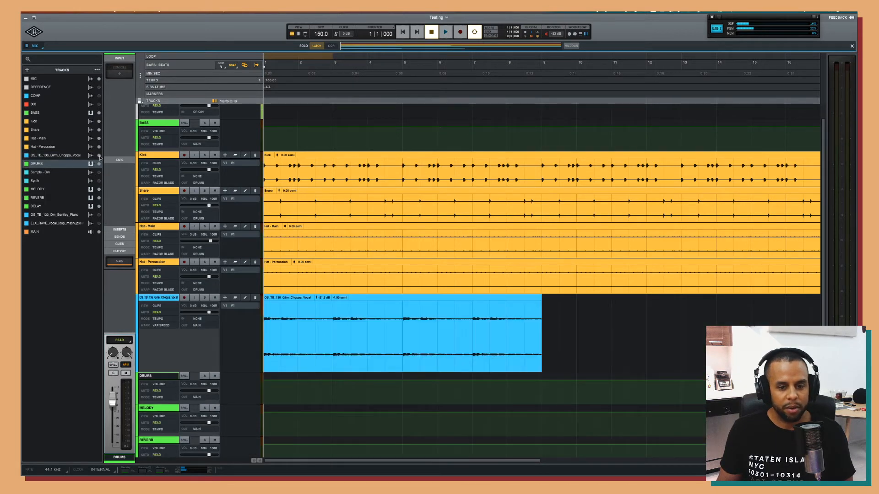
pyautogui.click(336, 369)
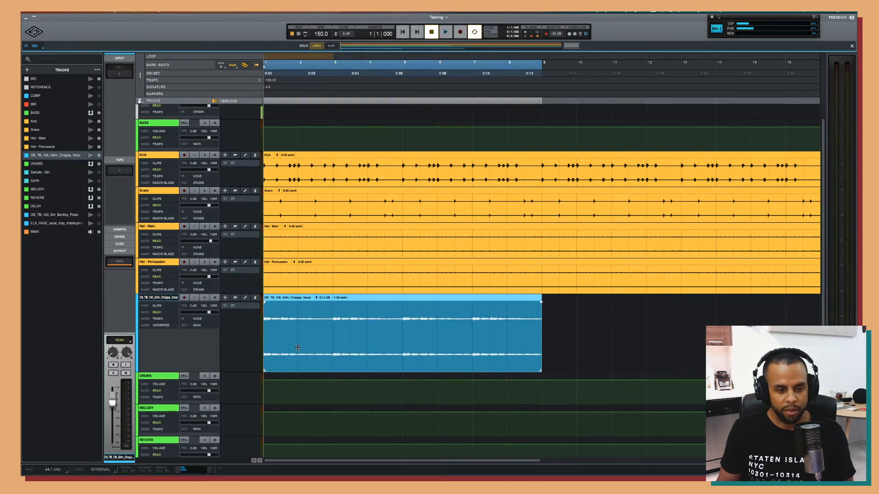
pyautogui.press('space')
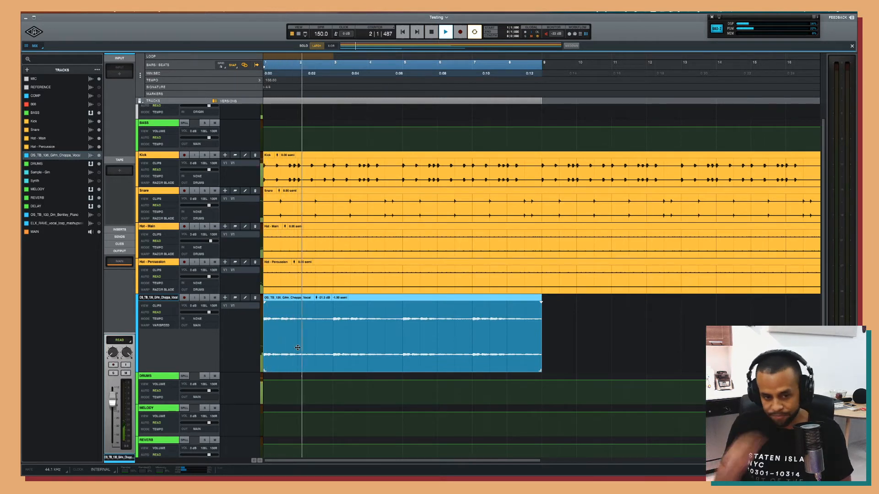
pyautogui.press('space')
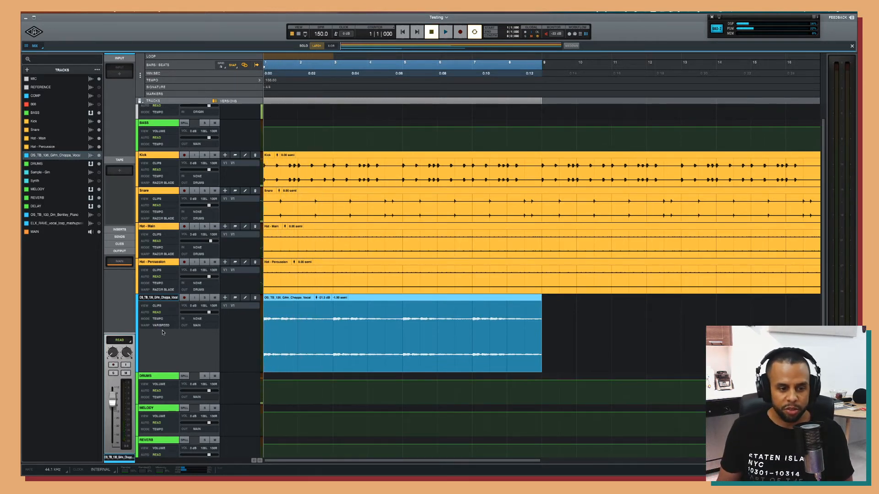
# Switch the Choppa Vocal track's view from Clips to Warps and expand the track to fill the edit area.
pyautogui.click(158, 305)
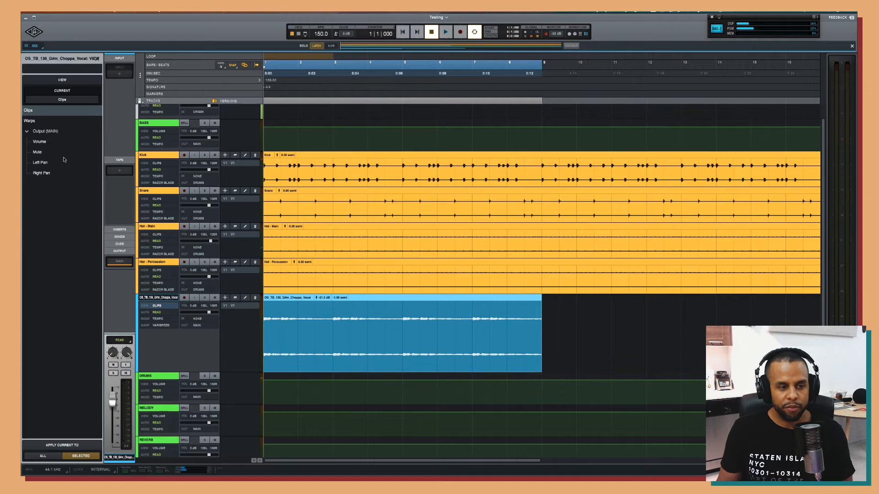
pyautogui.click(29, 121)
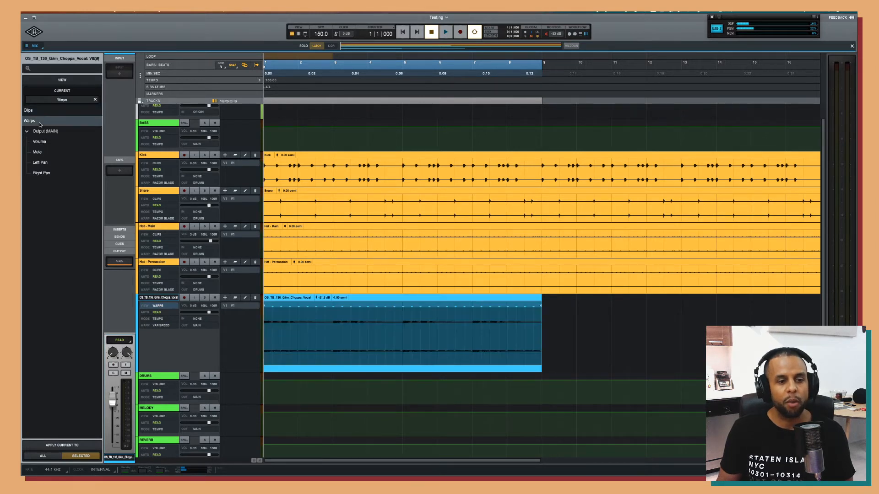
pyautogui.click(378, 298)
pyautogui.press('e')
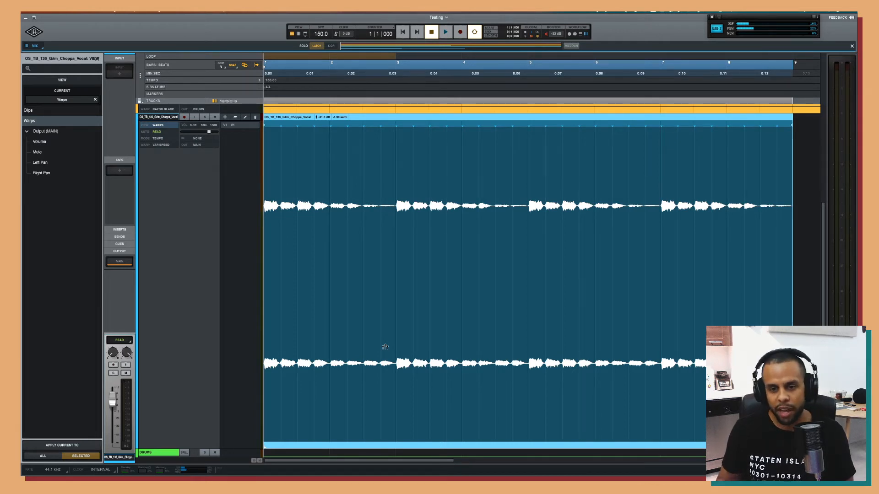
# Try moving the vocal clip's warp point at bar 2 to bar 2 beat 3, and undo the move.
pyautogui.press('t')
pyautogui.press('t')
pyautogui.press('t')
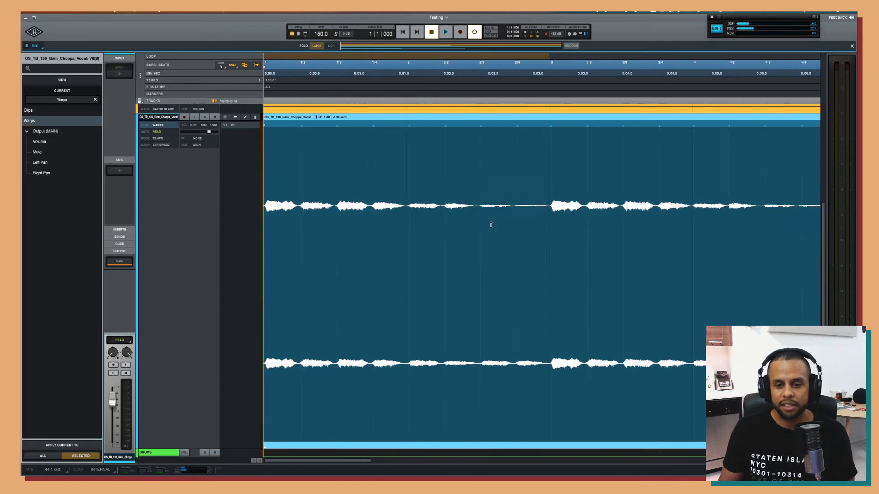
pyautogui.click(478, 127)
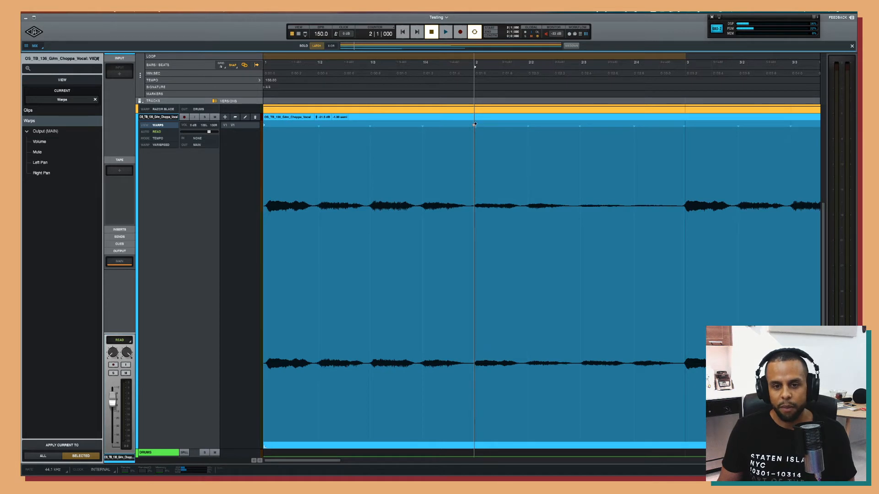
pyautogui.press('.')
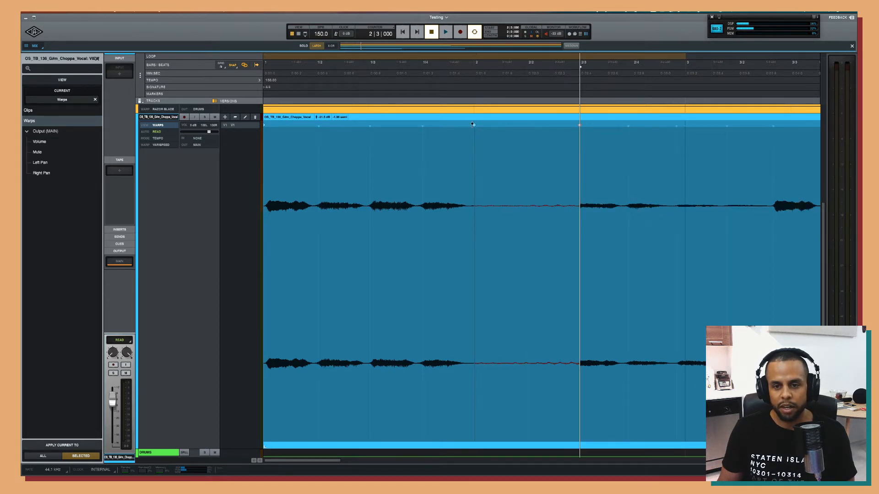
pyautogui.press('super+z')
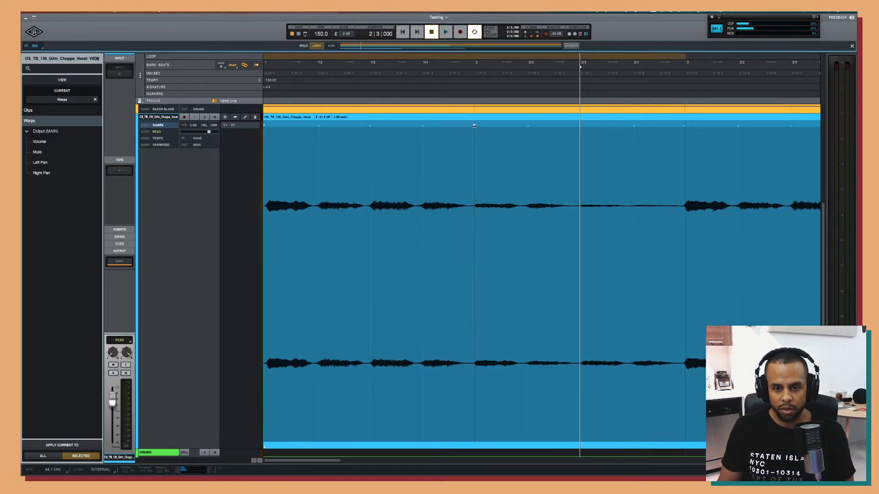
# Try aligning the vocal clip's warp point with the bar 2 grid line, and undo the move.
pyautogui.click(474, 126)
pyautogui.moveTo(475, 126)
pyautogui.mouseDown()
pyautogui.moveTo(488, 131)
pyautogui.moveTo(465, 132)
pyautogui.moveTo(491, 133)
pyautogui.moveTo(474, 135)
pyautogui.mouseUp()
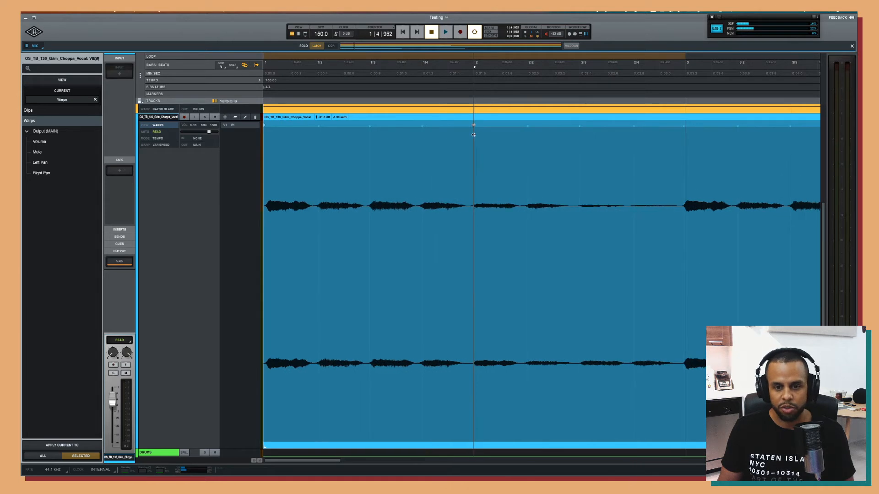
pyautogui.click(370, 124)
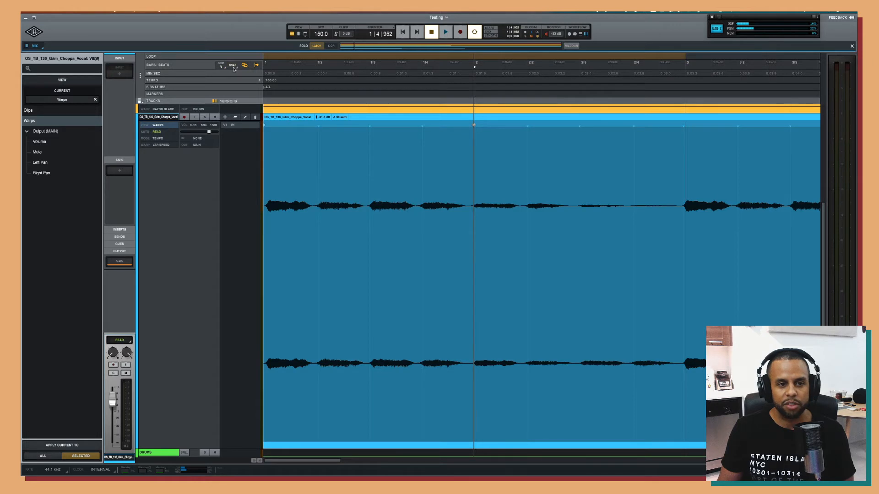
pyautogui.click(370, 198)
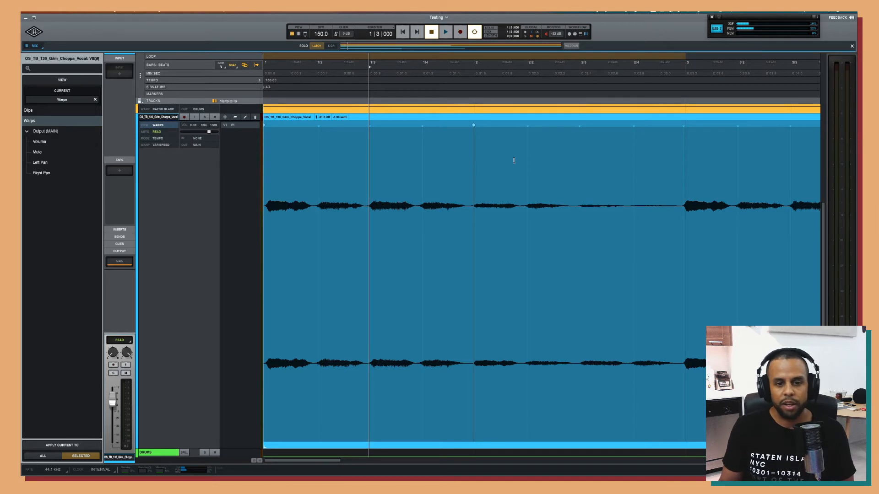
pyautogui.click(474, 197)
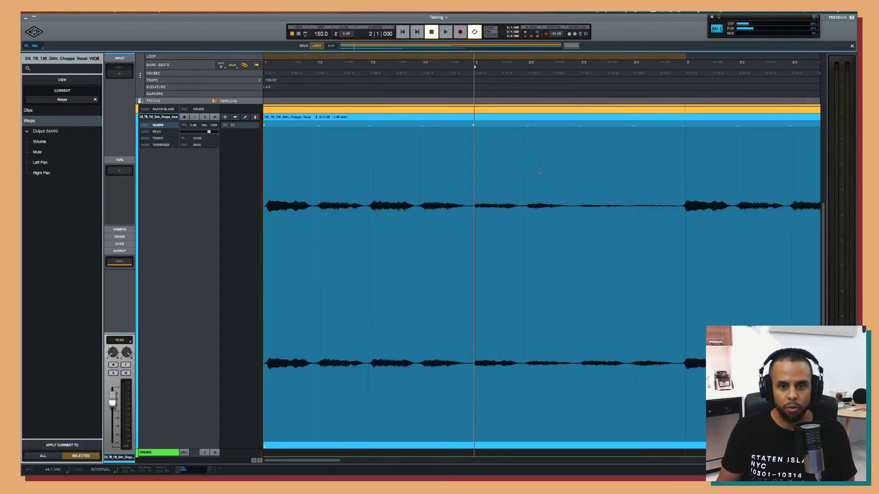
pyautogui.press('super+z')
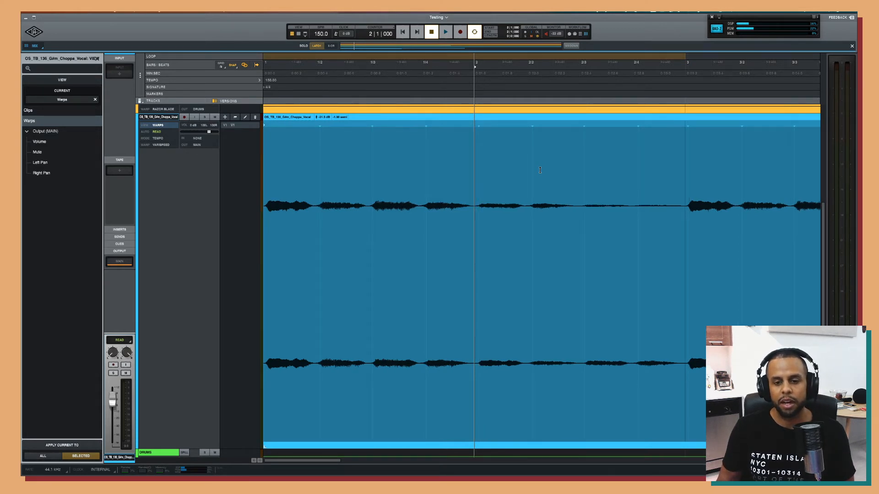
# Play the vocal clip, try snapping its warp point to bar 2 during playback, and undo the change.
pyautogui.scroll(-2, 508, 161)
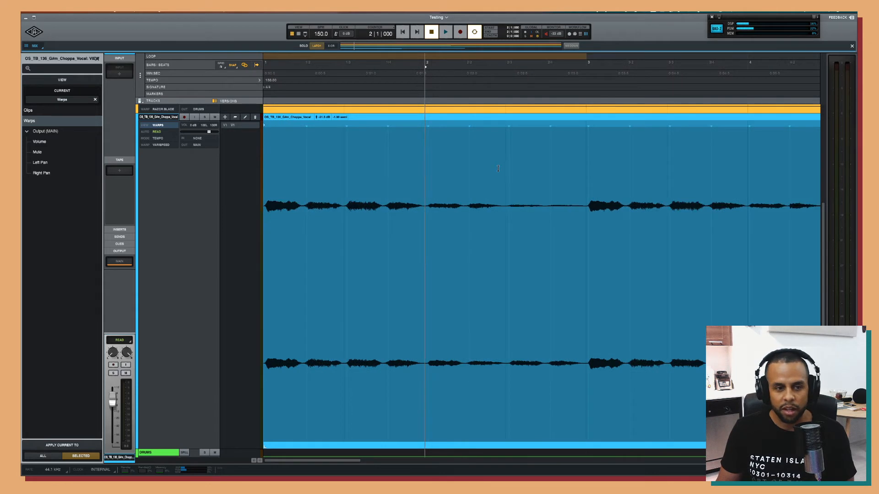
pyautogui.scroll(-3, 499, 169)
pyautogui.click(389, 119)
pyautogui.click(400, 113)
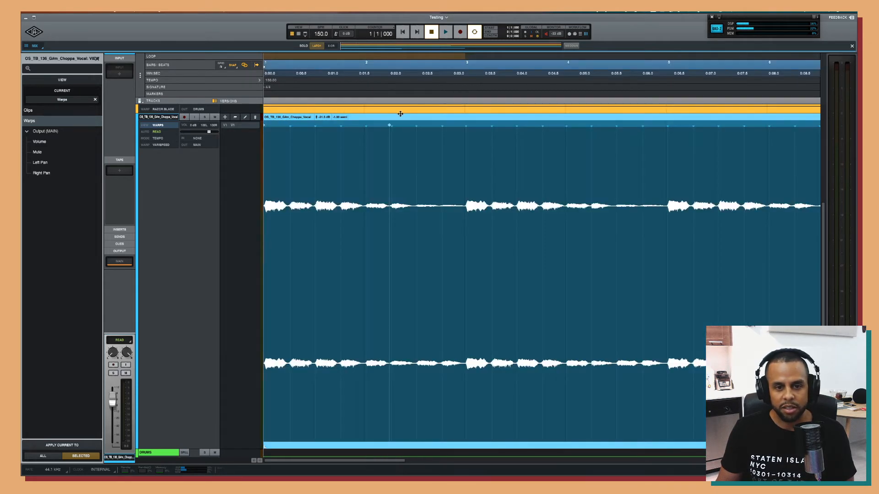
pyautogui.press('space')
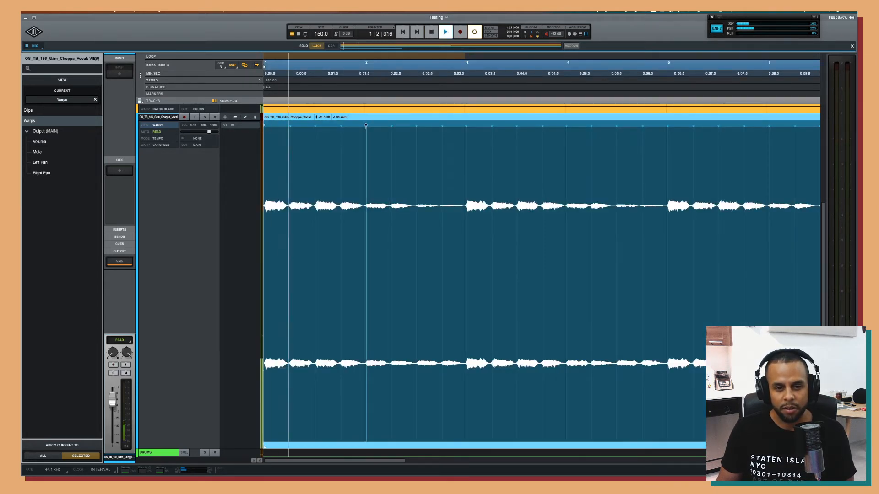
pyautogui.click(363, 126)
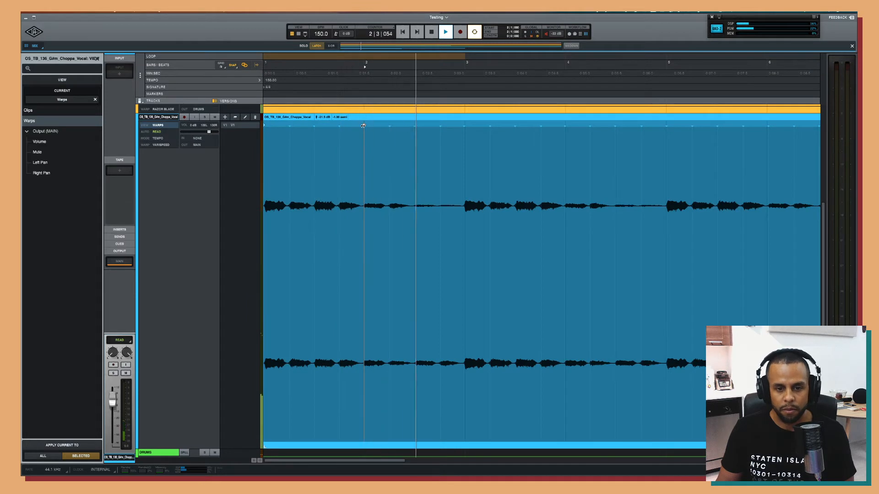
pyautogui.press('space')
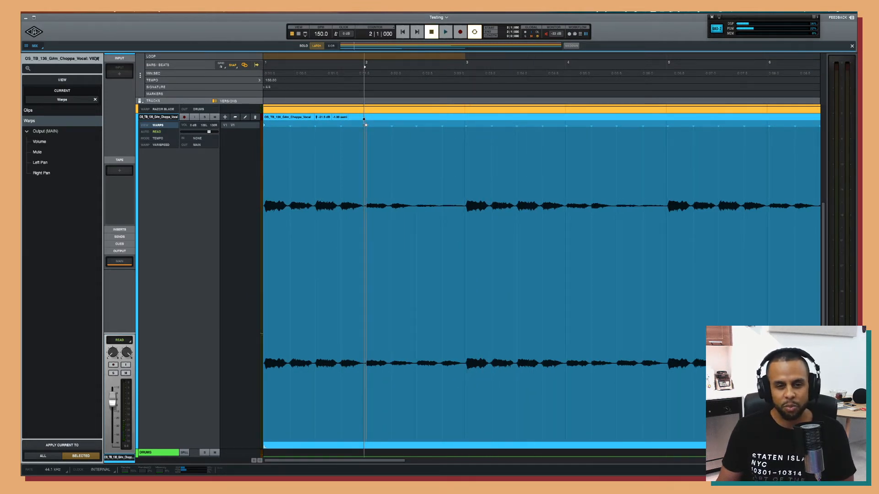
# Audition the vocal clip before and after moving its warp point onto bar 2, and undo the move.
pyautogui.click(366, 119)
pyautogui.press('space')
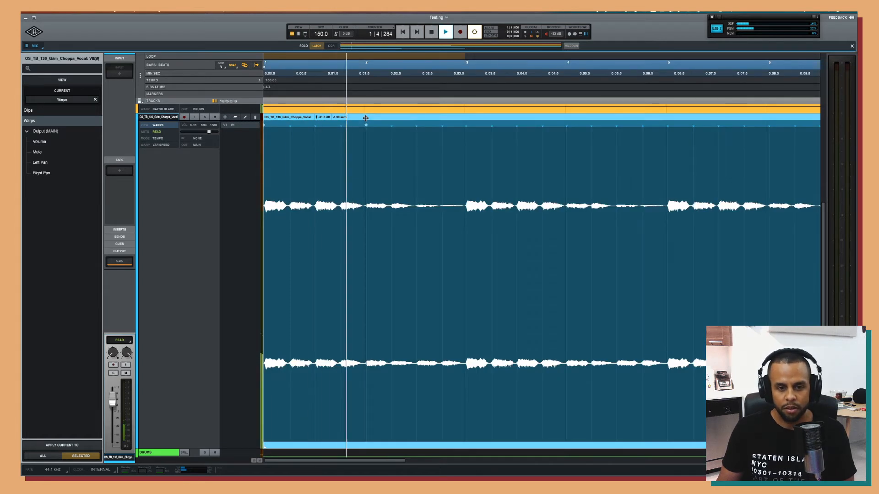
pyautogui.press('space')
pyautogui.click(366, 124)
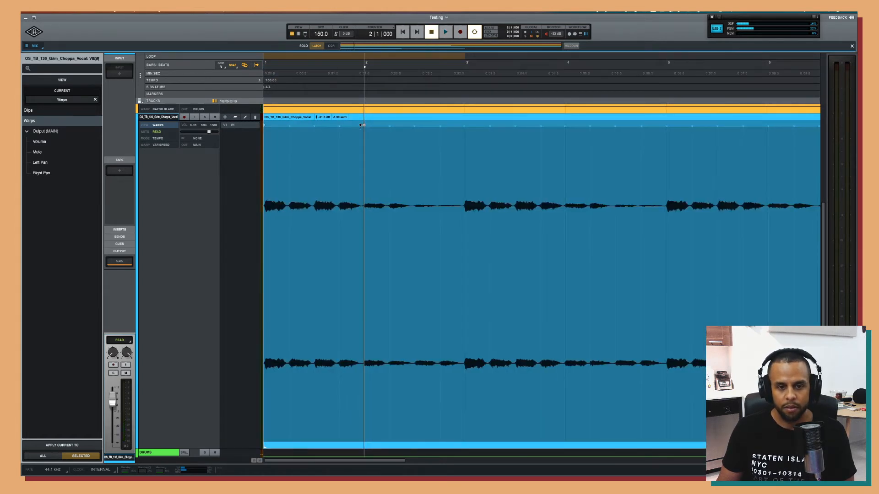
pyautogui.press('space')
pyautogui.press('space')
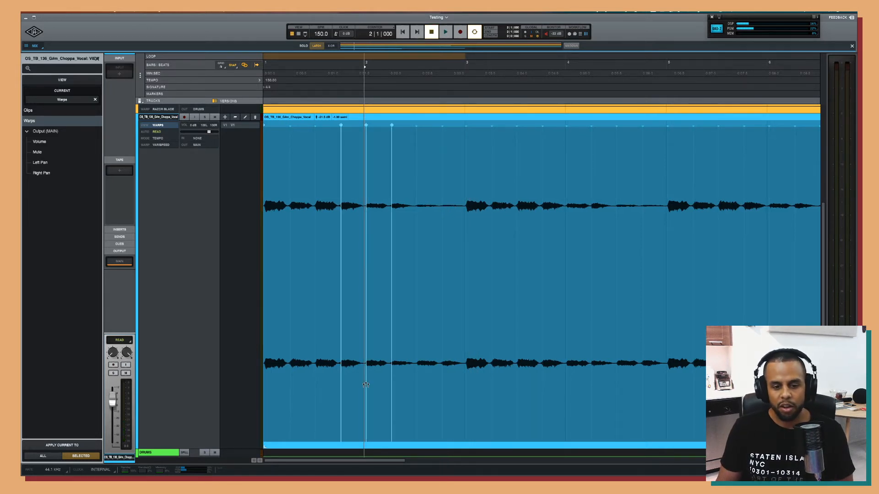
# Try shifting the vocal clip's warp point near bar 2 up close in different ways, and undo the attempts.
pyautogui.press('t')
pyautogui.press('t')
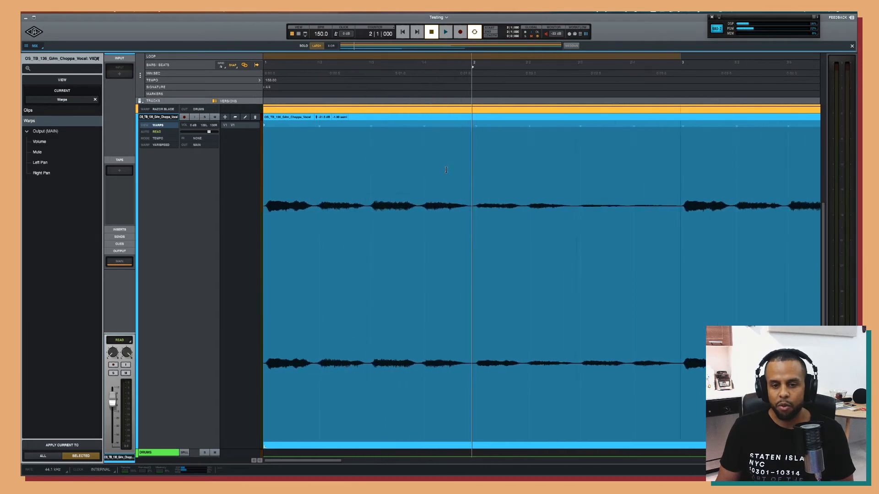
pyautogui.moveTo(477, 123); pyautogui.dragTo(471, 124)
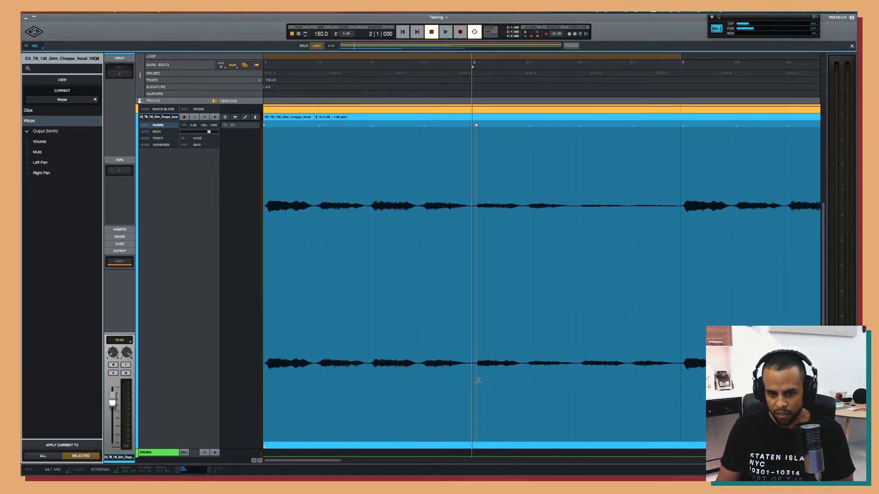
pyautogui.press('super+z')
pyautogui.moveTo(470, 382)
pyautogui.mouseDown()
pyautogui.moveTo(502, 380)
pyautogui.moveTo(490, 383)
pyautogui.moveTo(511, 386)
pyautogui.moveTo(494, 393)
pyautogui.moveTo(501, 401)
pyautogui.mouseUp()
pyautogui.press('super+z')
pyautogui.press('super+z')
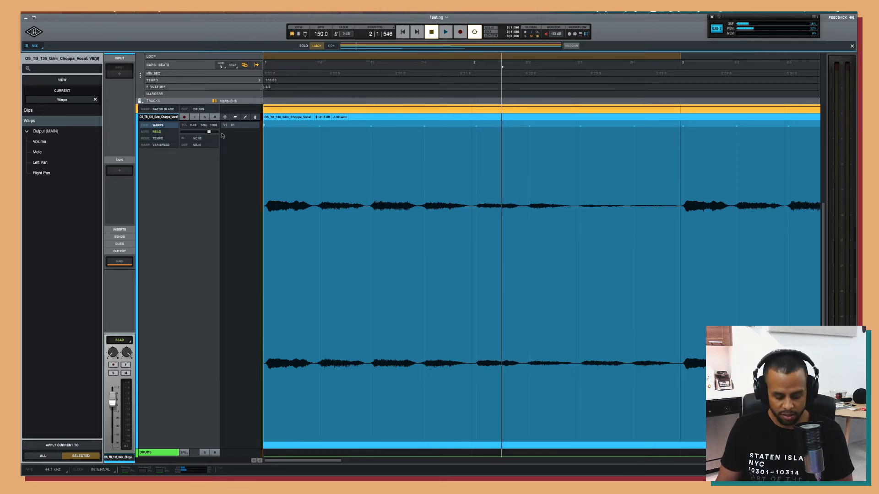
# Restore the Choppa Vocal track's normal height, mute the track and hide it from the timeline.
pyautogui.press('e')
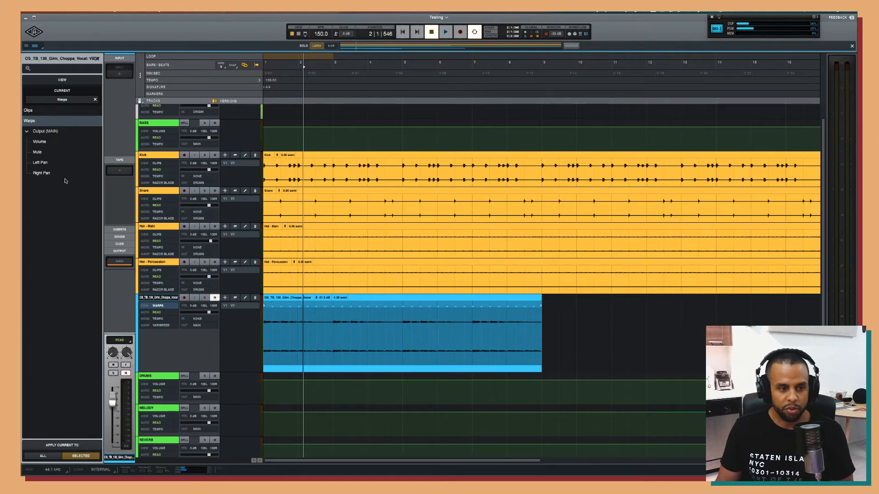
pyautogui.press('e')
pyautogui.press('e')
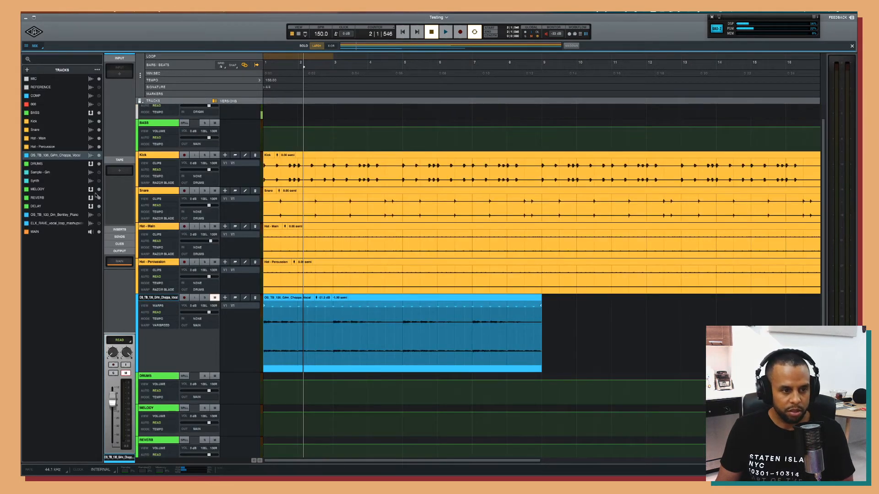
pyautogui.click(97, 156)
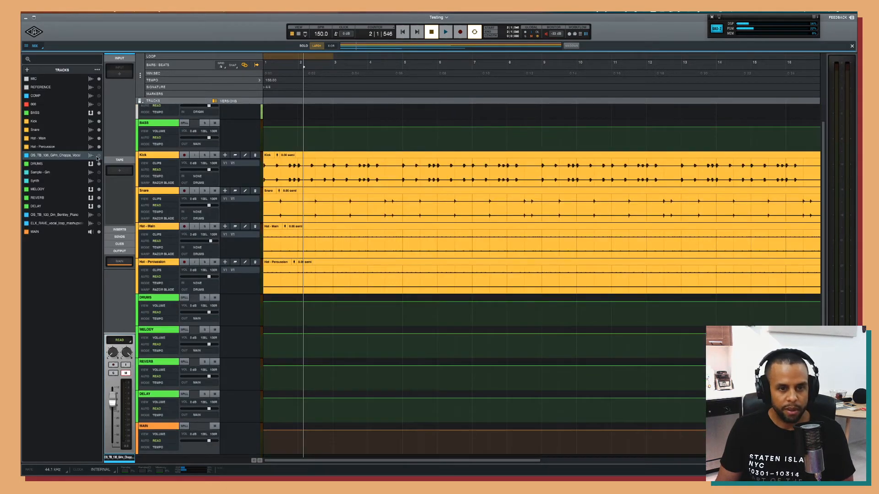
# Show the Bentley Piano and ELX_RAVE vocal loop tracks in the timeline, and reduce the track heights.
pyautogui.click(98, 215)
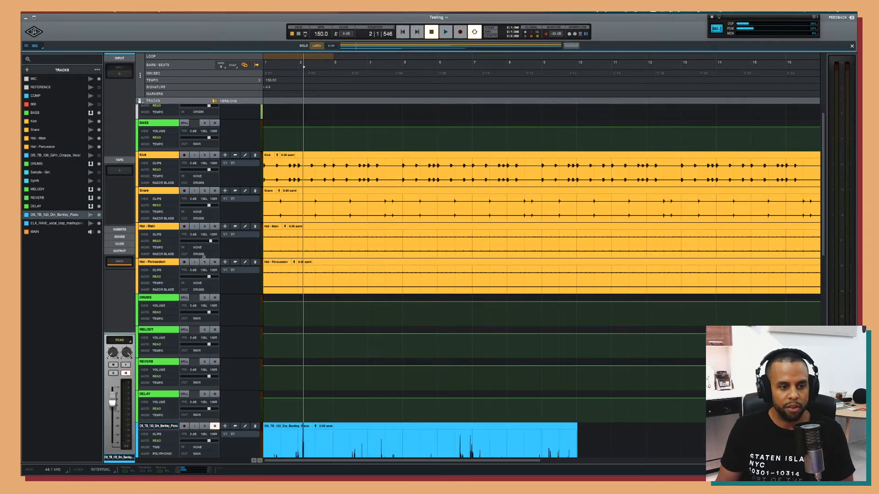
pyautogui.scroll(-5, 356, 314)
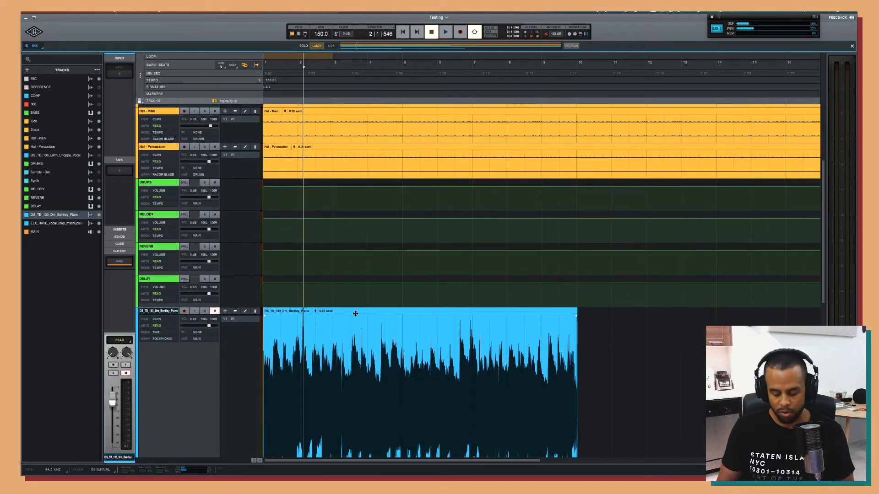
pyautogui.hotkey('ctrl', 'Down')
pyautogui.hotkey('ctrl', 'Down')
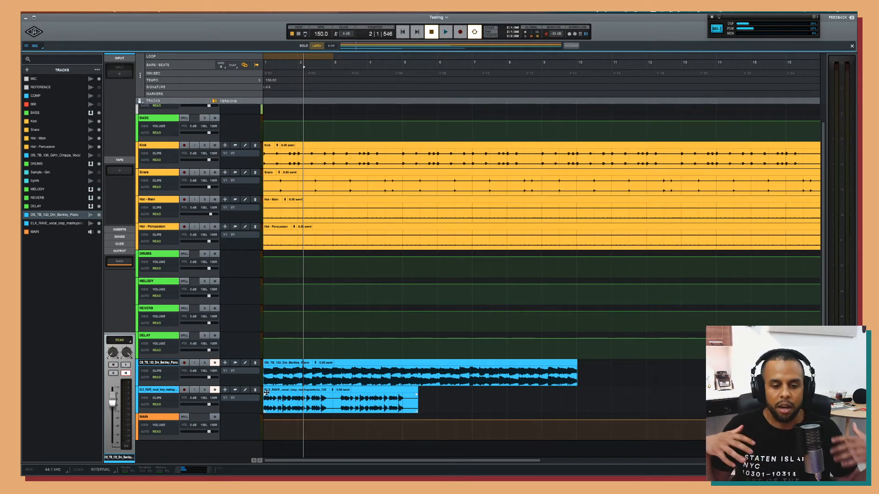
# Select the Bentley Piano and ELX_RAVE vocal loop clips, and lower the piano clip's gain to about -12 dB.
pyautogui.click(363, 382)
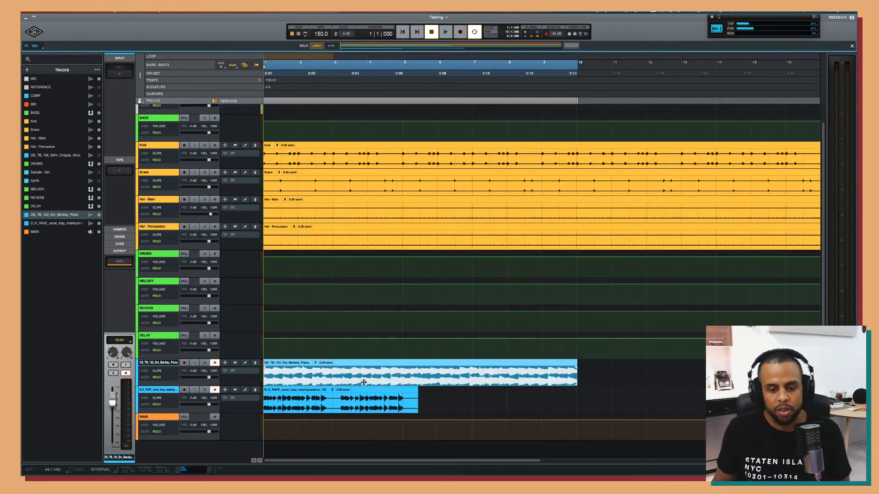
pyautogui.click(214, 362)
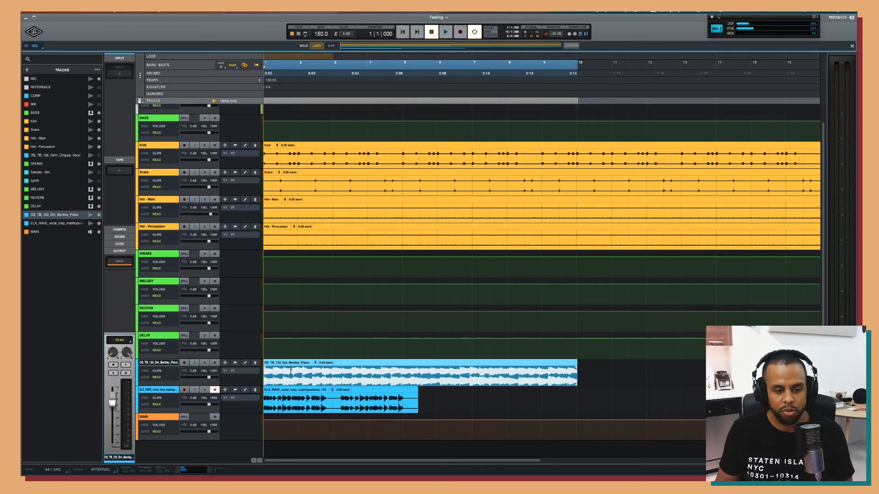
pyautogui.keyDown('shift'); pyautogui.click(318, 406); pyautogui.keyUp('shift')
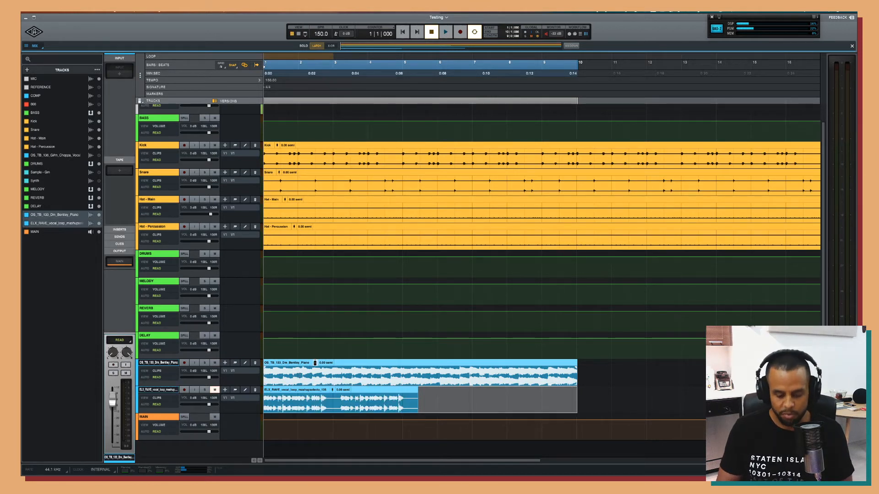
pyautogui.press('-')
pyautogui.hotkey('shift', 'm')
pyautogui.doubleClick(315, 364)
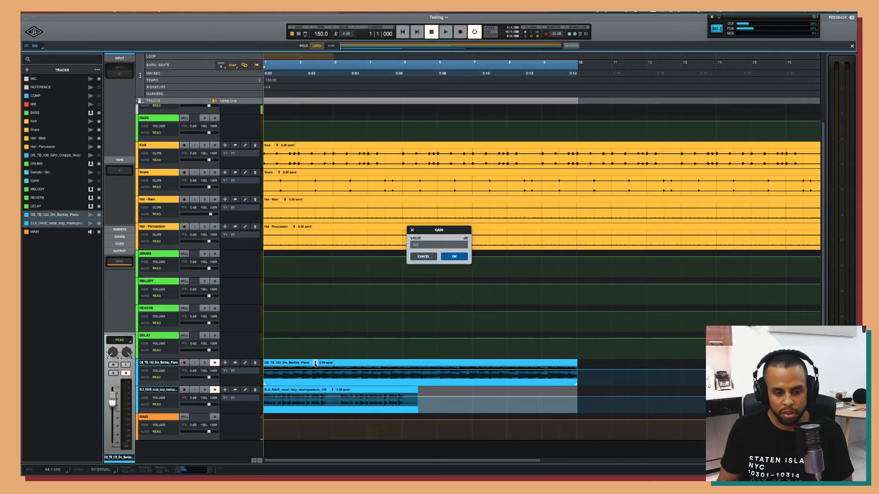
pyautogui.press('Return')
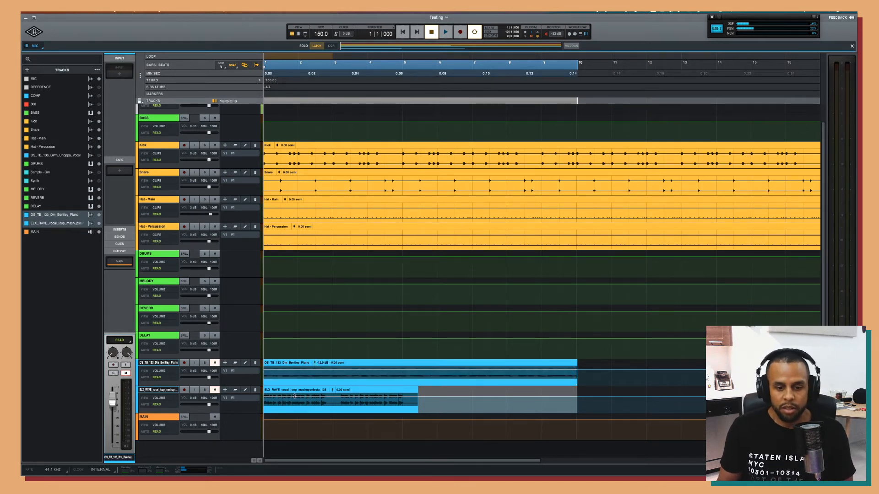
# Display the warp points of the piano and vocal loop tracks, and return both tracks to Clips view.
pyautogui.press('w')
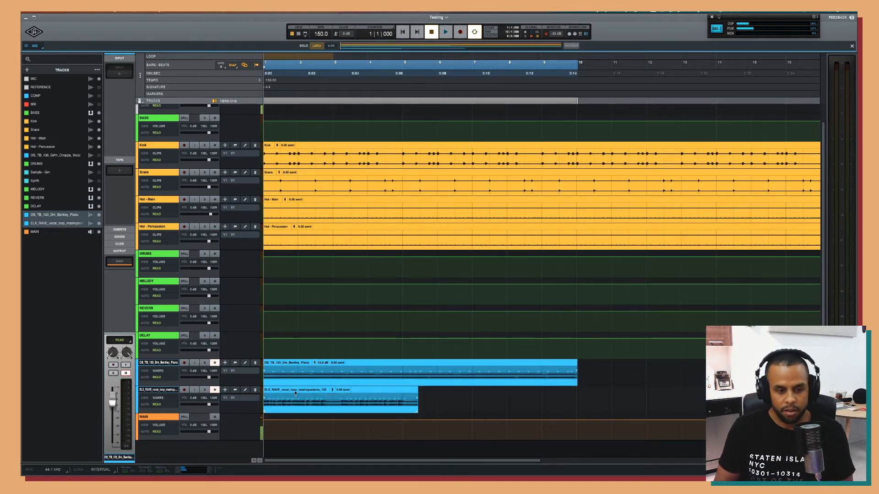
pyautogui.press('c')
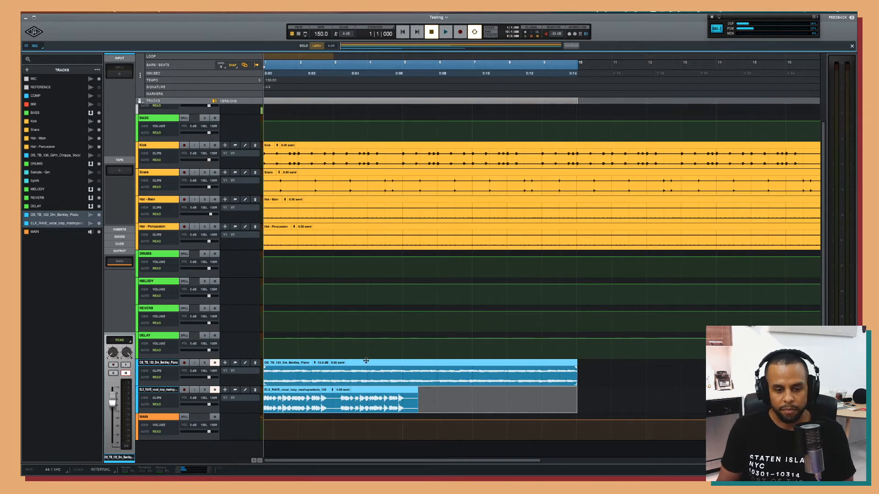
pyautogui.click(453, 403)
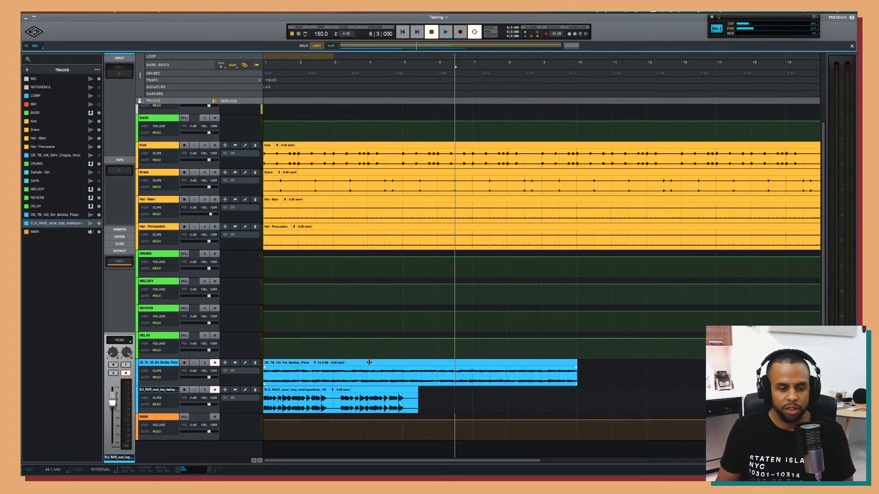
# Enlarge the Bentley Piano and ELX_RAVE vocal loop tracks in the timeline.
pyautogui.keyDown('shift'); pyautogui.click(152, 365); pyautogui.keyUp('shift')
pyautogui.hotkey('ctrl', 'Up')
pyautogui.hotkey('ctrl', 'Up')
pyautogui.hotkey('ctrl', 'Up')
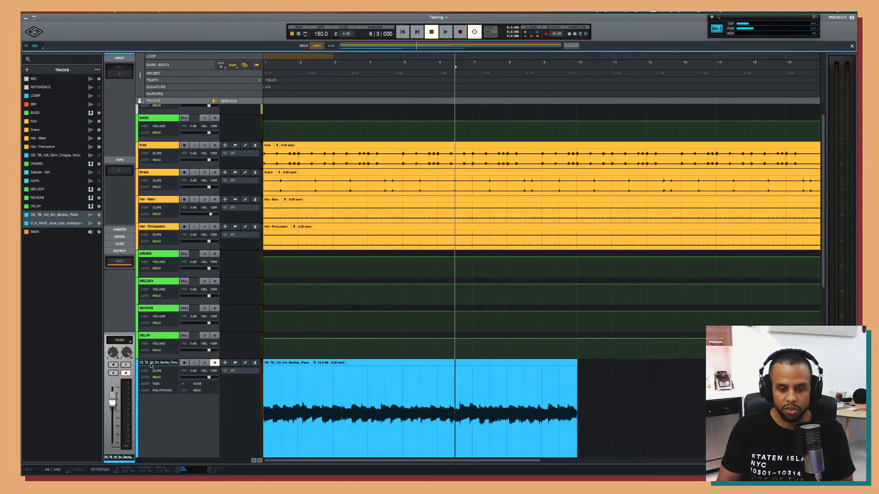
pyautogui.scroll(-3, 458, 376)
pyautogui.click(464, 389)
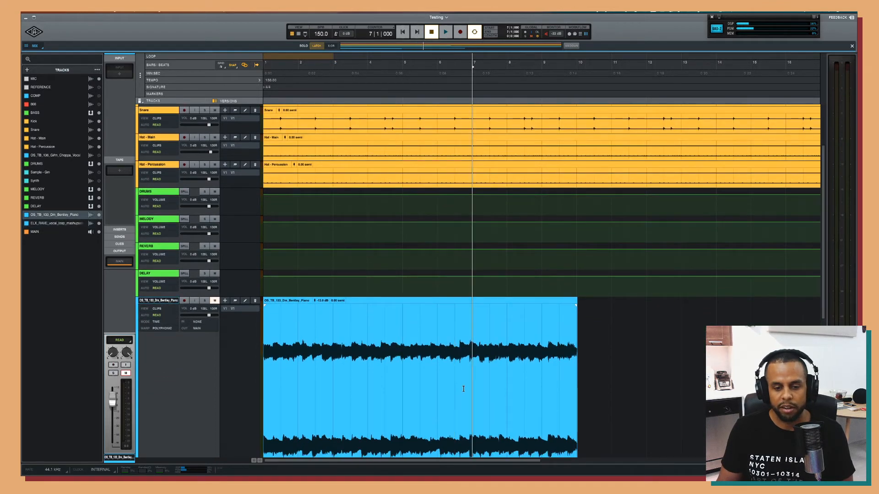
# Play the session briefly from bar 1 at 150 BPM with the Bentley Piano clip in view.
pyautogui.scroll(-2, 463, 389)
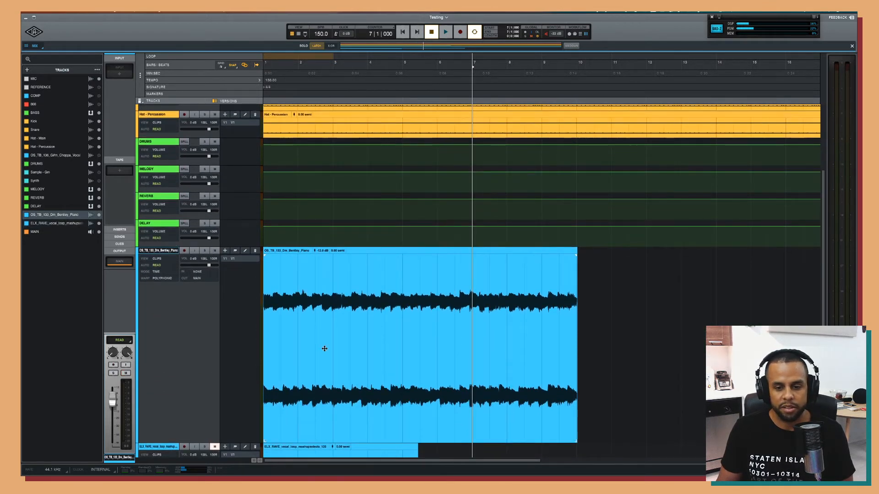
pyautogui.click(418, 360)
pyautogui.press('Return')
pyautogui.press('space')
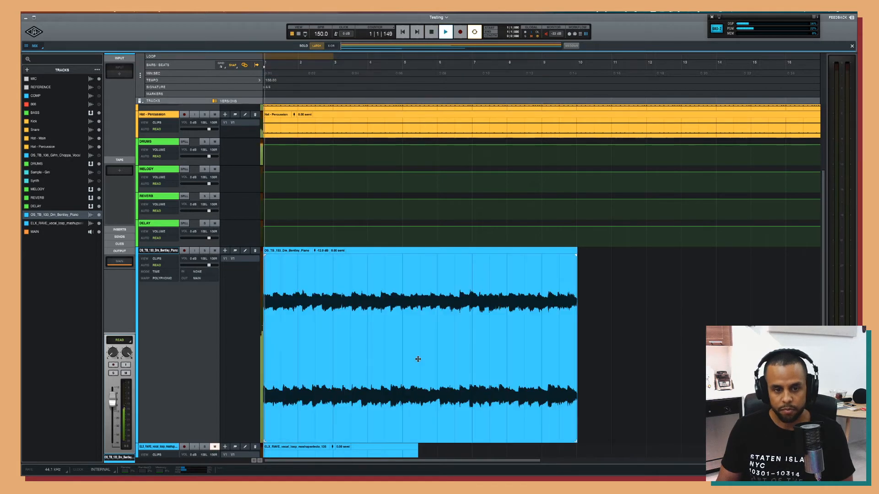
pyautogui.press('space')
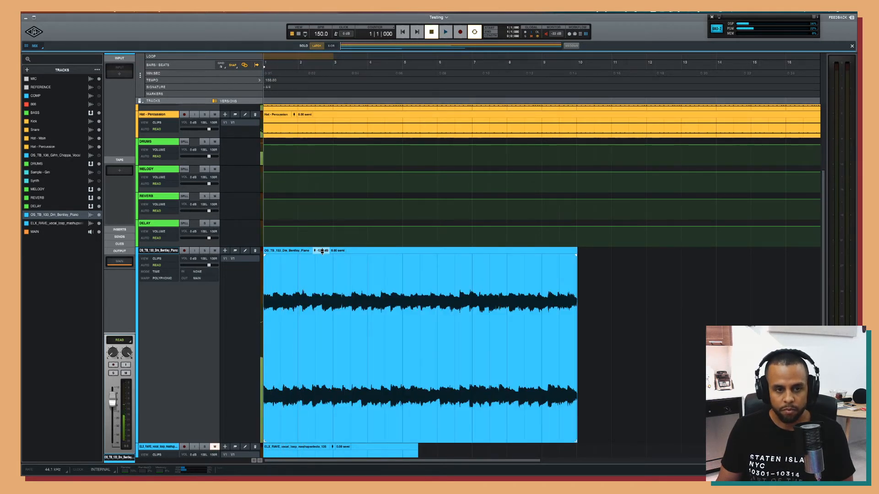
# Set the session tempo to 136 BPM.
pyautogui.doubleClick(318, 32)
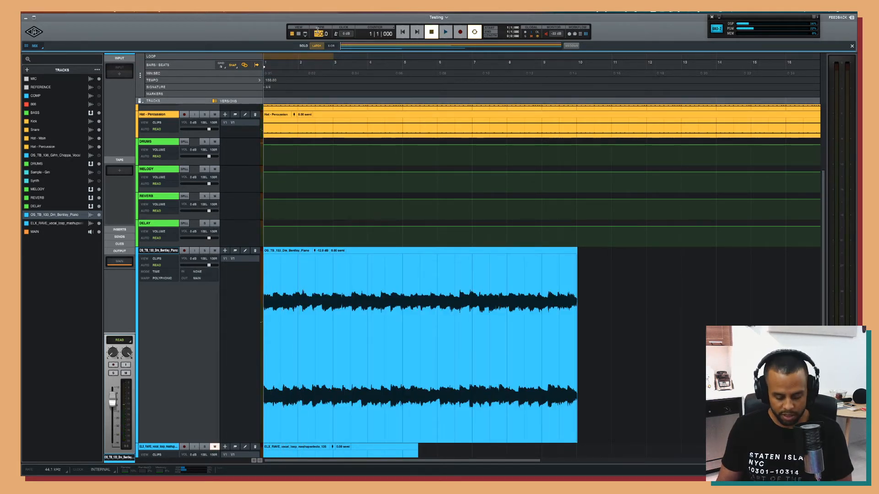
pyautogui.write('136')
pyautogui.press('Return')
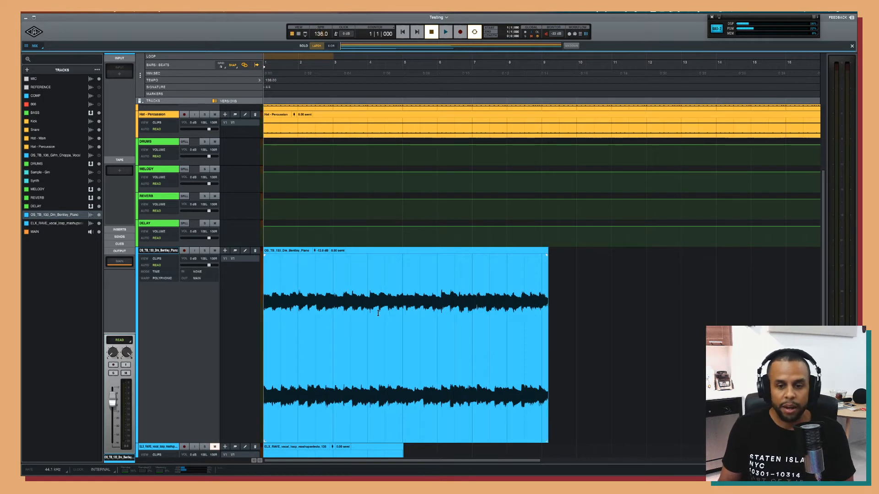
# Move the Bentley Piano track up so it sits directly below the Hat - Percussion track.
pyautogui.click(524, 344)
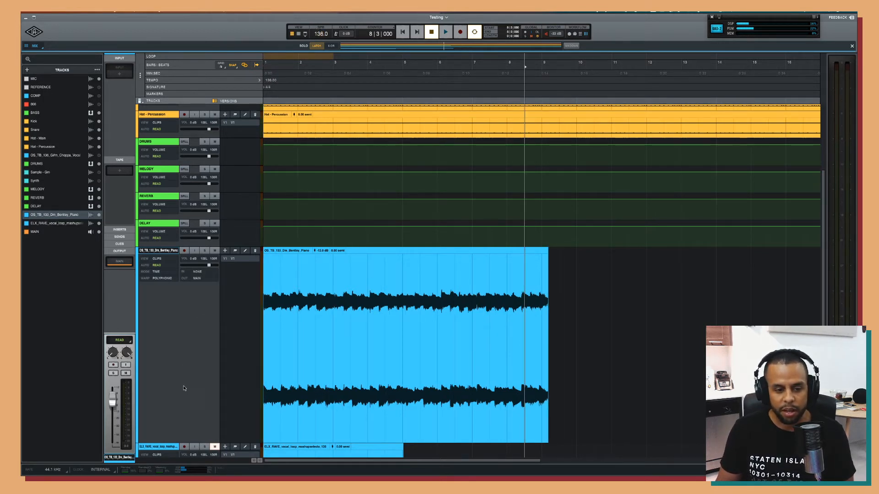
pyautogui.moveTo(164, 253); pyautogui.dragTo(160, 142)
pyautogui.scroll(1, 329, 219)
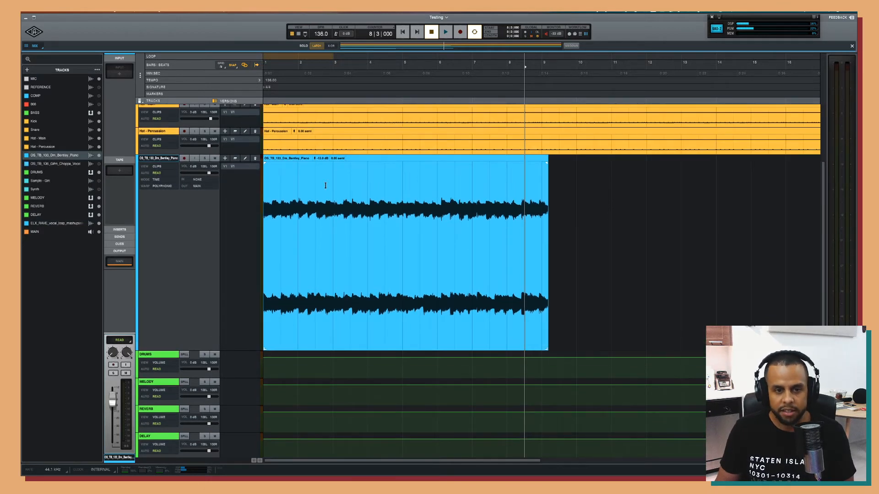
# Time-stretch the Bentley Piano clip so its end lands on bar 9, and set the track's mode to Tempo.
pyautogui.scroll(2, 325, 185)
pyautogui.scroll(3, 328, 184)
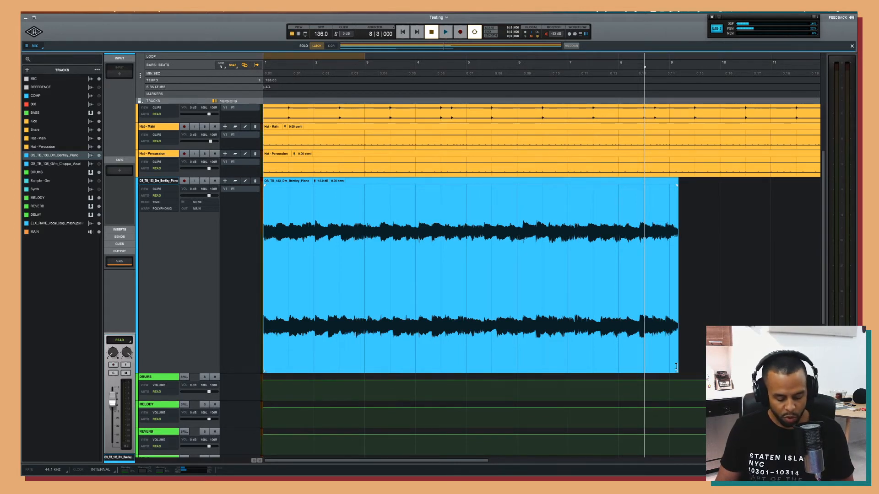
pyautogui.click(676, 367)
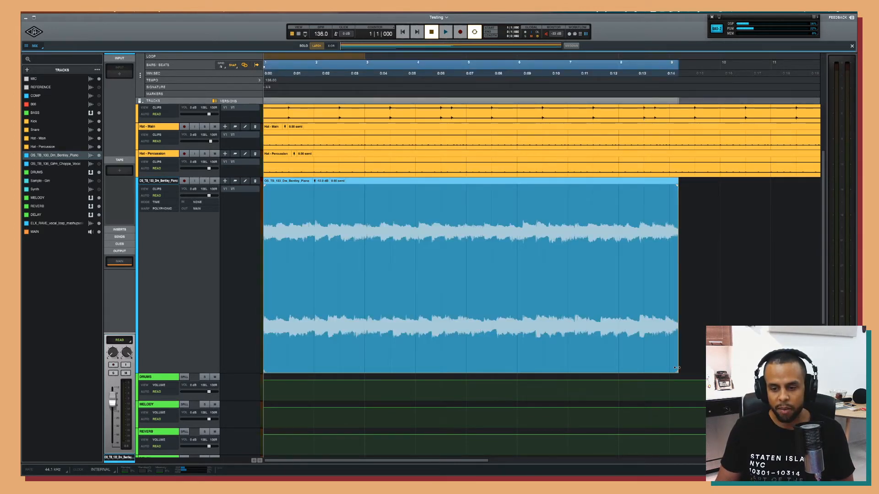
pyautogui.moveTo(677, 367); pyautogui.dragTo(672, 369)
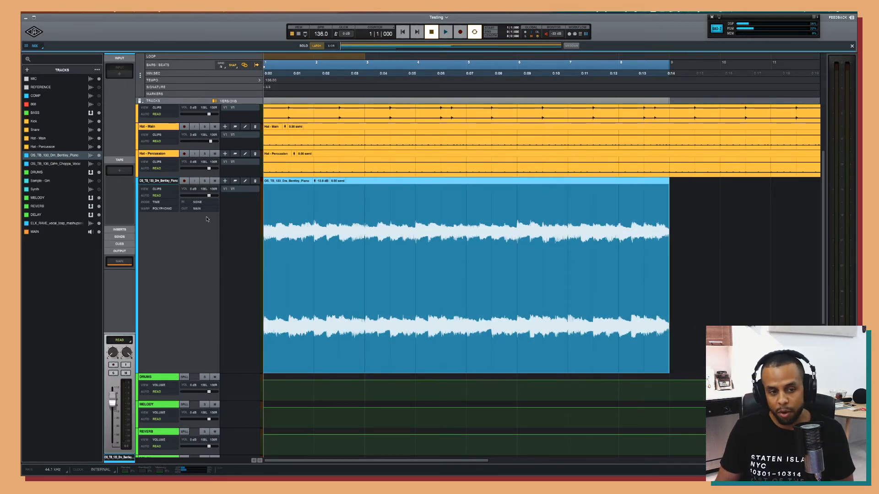
pyautogui.click(164, 203)
pyautogui.click(173, 211)
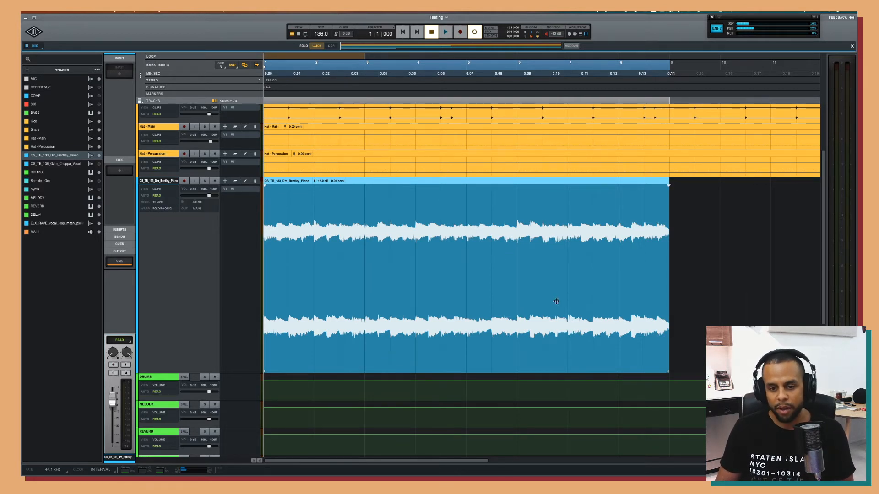
# Play the session from bar 1 and lower the Bentley Piano clip's gain to about -17 dB while listening, ending with playback stopped.
pyautogui.press('space')
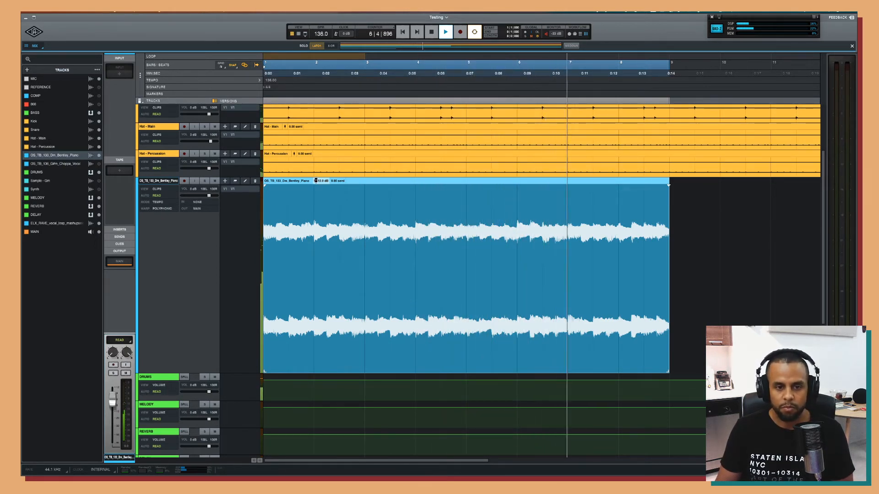
pyautogui.moveTo(316, 181)
pyautogui.mouseDown()
pyautogui.moveTo(324, 209)
pyautogui.moveTo(320, 194)
pyautogui.mouseUp()
pyautogui.press('space')
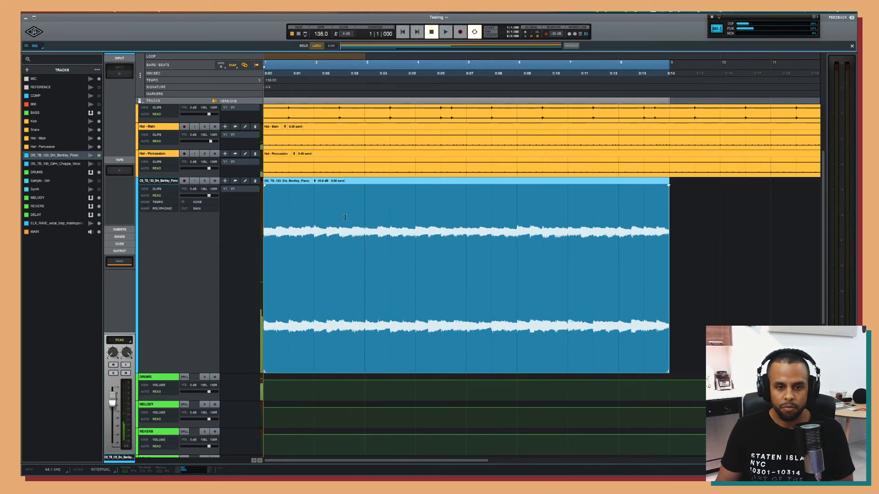
# Play the Bentley_Piano clip and delete beat 4 of bar 2 from it.
pyautogui.click(345, 217)
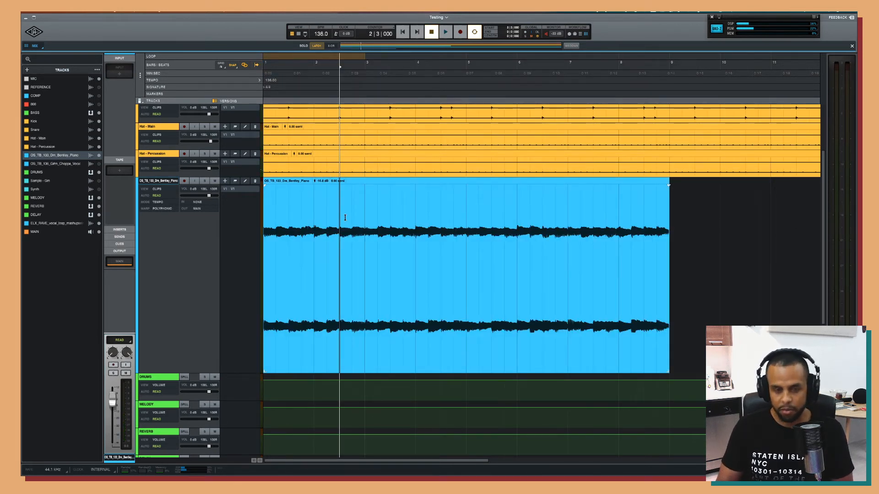
pyautogui.press('space')
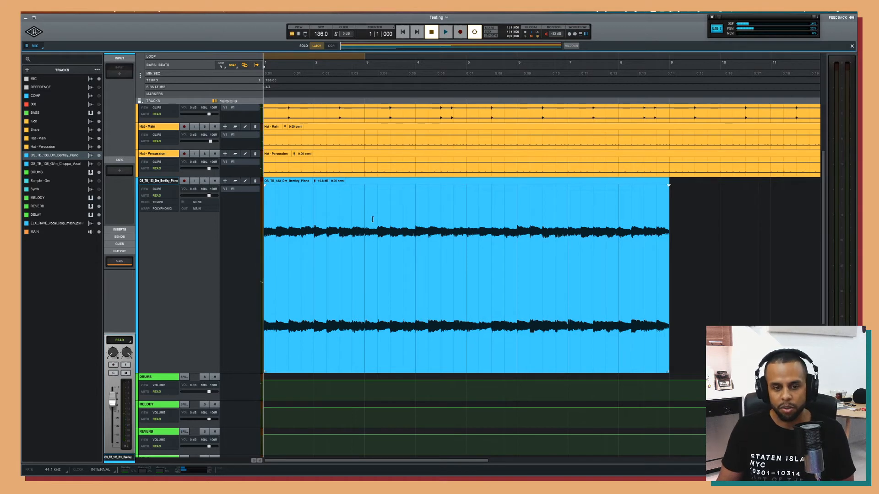
pyautogui.click(374, 181)
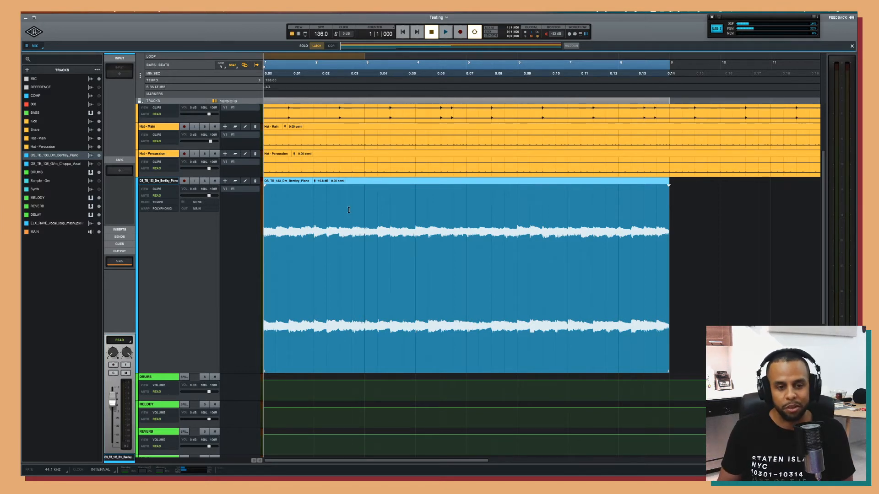
pyautogui.press('space')
pyautogui.moveTo(355, 212); pyautogui.dragTo(363, 216)
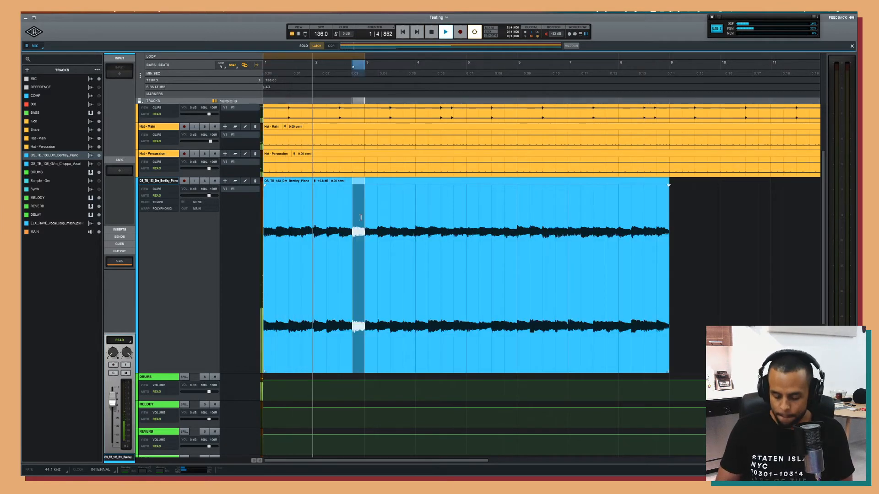
pyautogui.press('Delete')
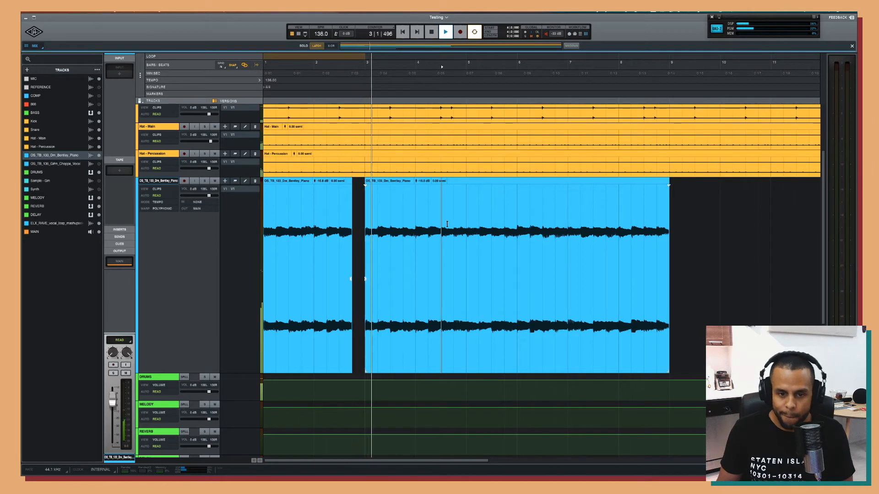
# Delete beat 4 of bar 4 and beat 4 of bar 6 from the Bentley_Piano clip.
pyautogui.moveTo(447, 224); pyautogui.dragTo(453, 225)
pyautogui.press('super+d')
pyautogui.click(470, 235)
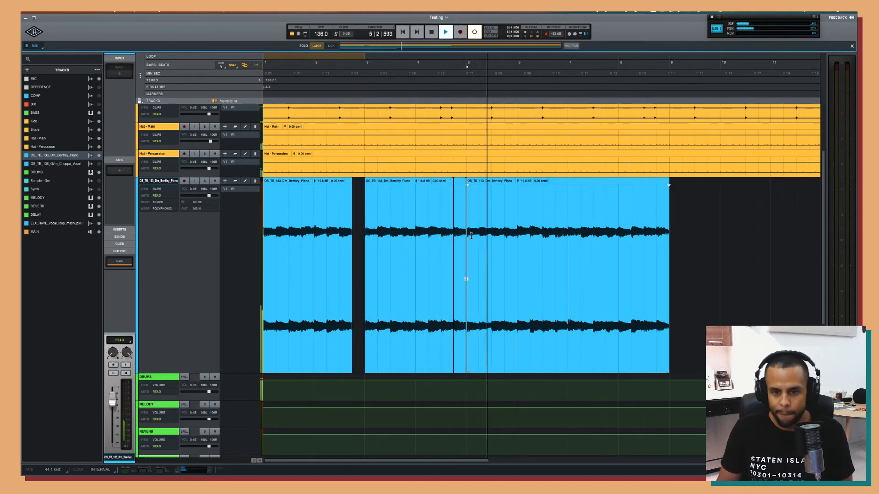
pyautogui.moveTo(555, 234); pyautogui.dragTo(568, 236)
pyautogui.press('Delete')
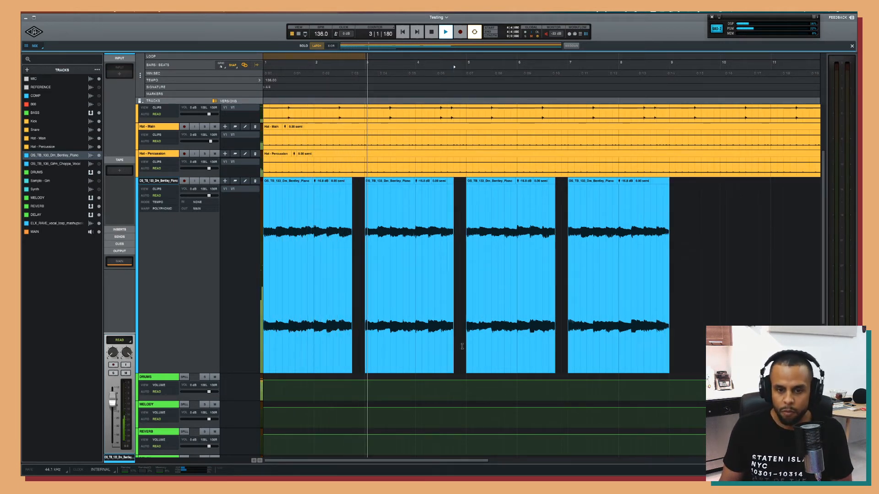
# Fill the gap before bar 5 by duplicating the last half beat of the second piano clip twice.
pyautogui.click(450, 312)
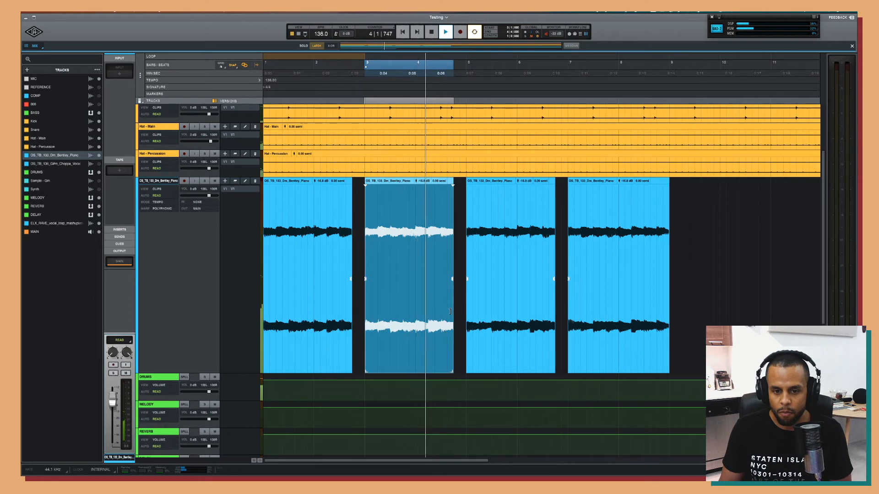
pyautogui.moveTo(455, 311); pyautogui.dragTo(448, 311)
pyautogui.press('super+d')
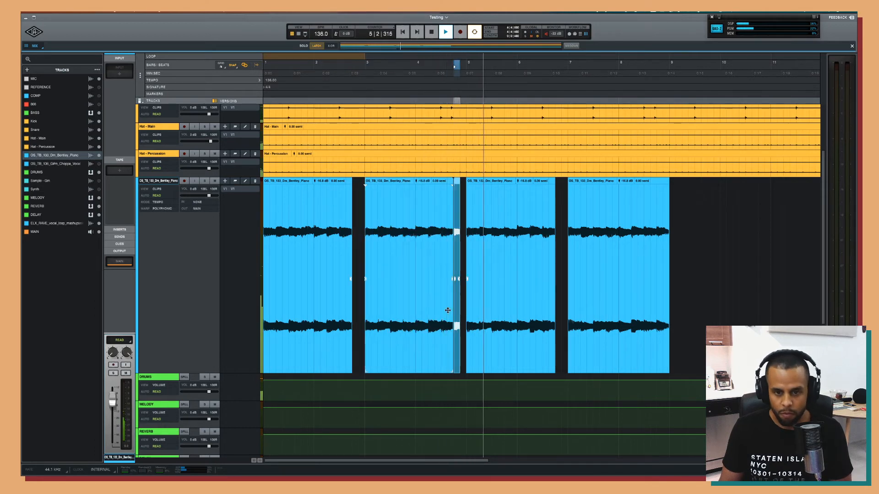
pyautogui.press('super+d')
# Split the last piano clip at beat 3 of bar 8 and delete the second half of that beat.
pyautogui.click(641, 288)
pyautogui.press('t')
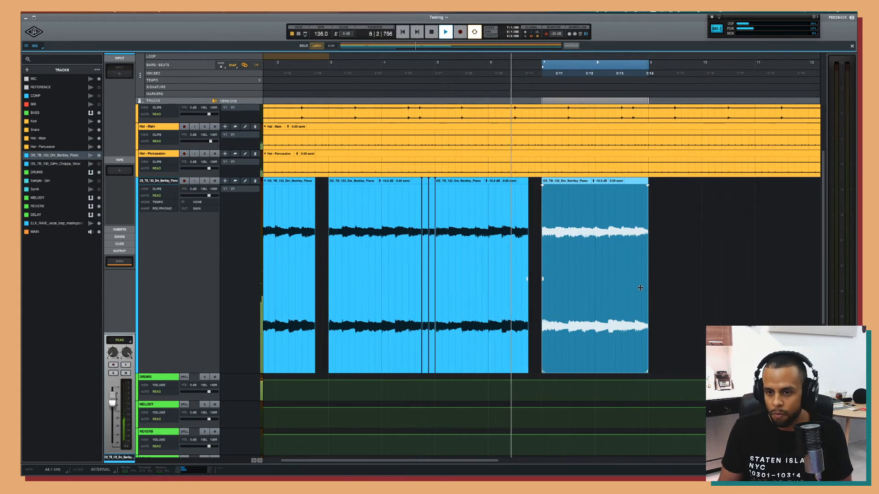
pyautogui.hscroll(5, 641, 288)
pyautogui.press('t')
pyautogui.hscroll(2, 640, 287)
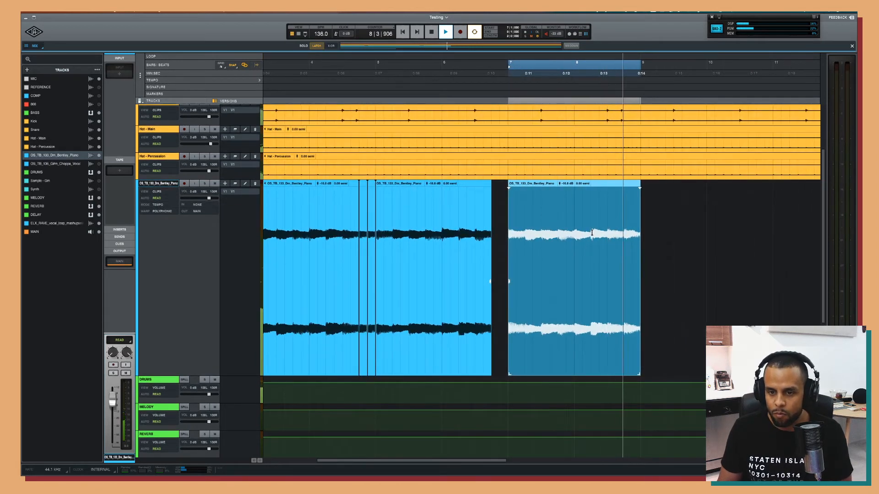
pyautogui.moveTo(592, 232); pyautogui.dragTo(632, 232)
pyautogui.click(608, 232)
pyautogui.press('b')
pyautogui.press('Delete')
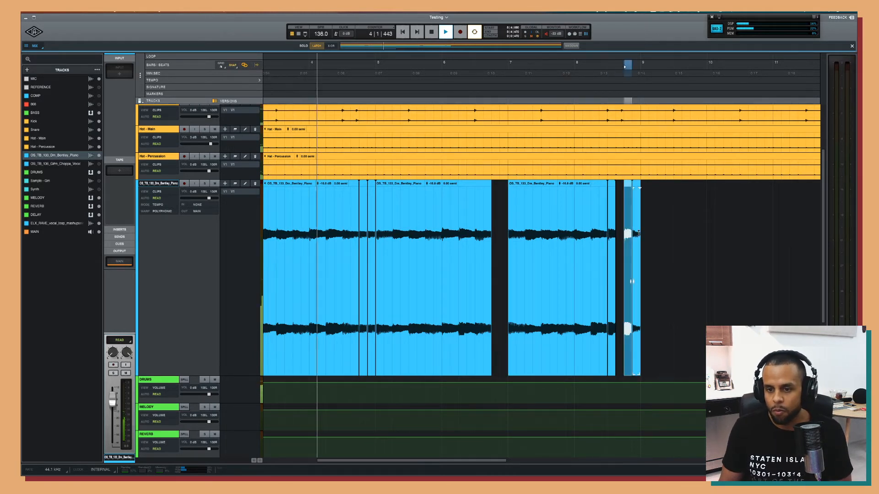
# Delete the second half of beat 4 in bar 8, at the end of the last piano clip.
pyautogui.press('b')
pyautogui.moveTo(641, 342); pyautogui.dragTo(633, 342)
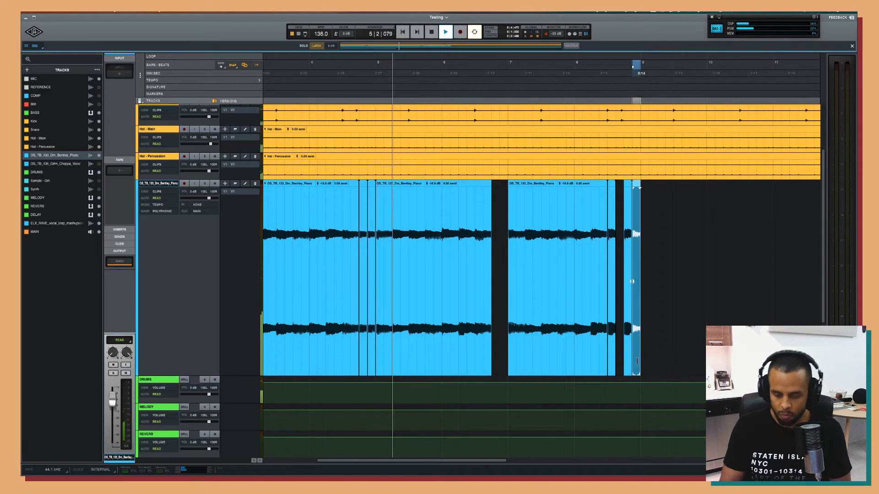
pyautogui.press('Delete')
pyautogui.press('r')
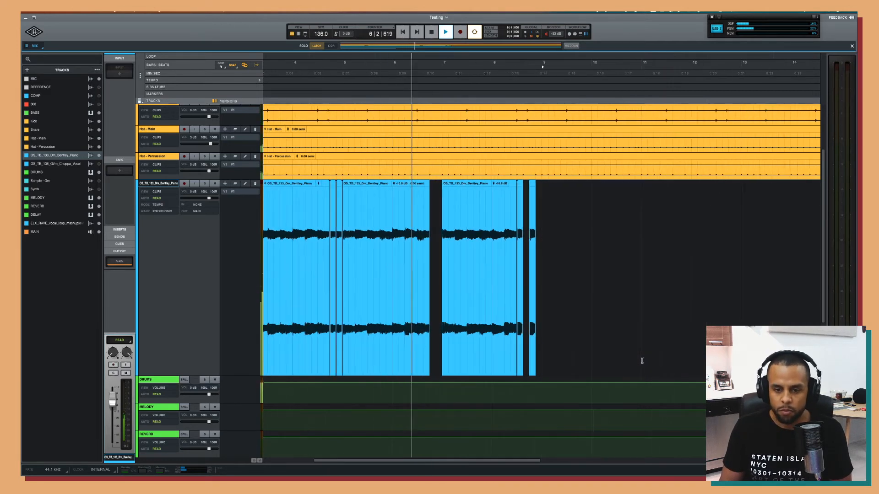
# Stop playback, select all the piano clips and give their ends a short fade-out finer than the snap grid.
pyautogui.hscroll(-3, 642, 360)
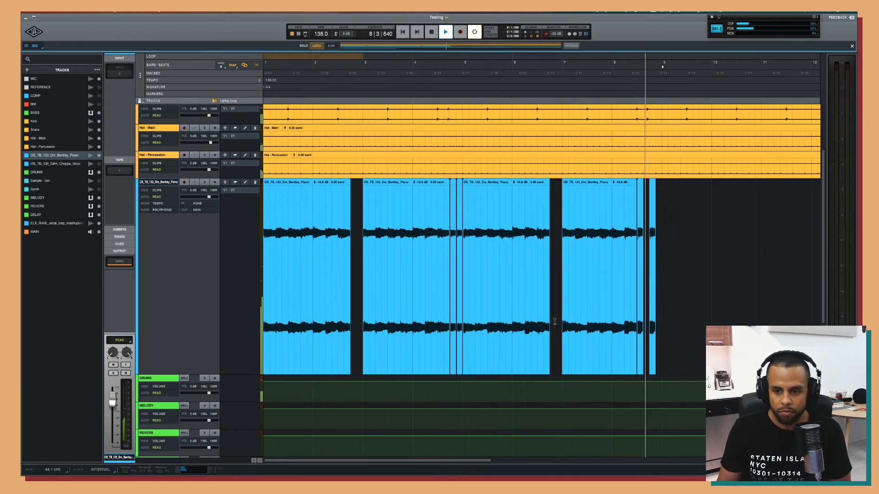
pyautogui.scroll(-1, 546, 333)
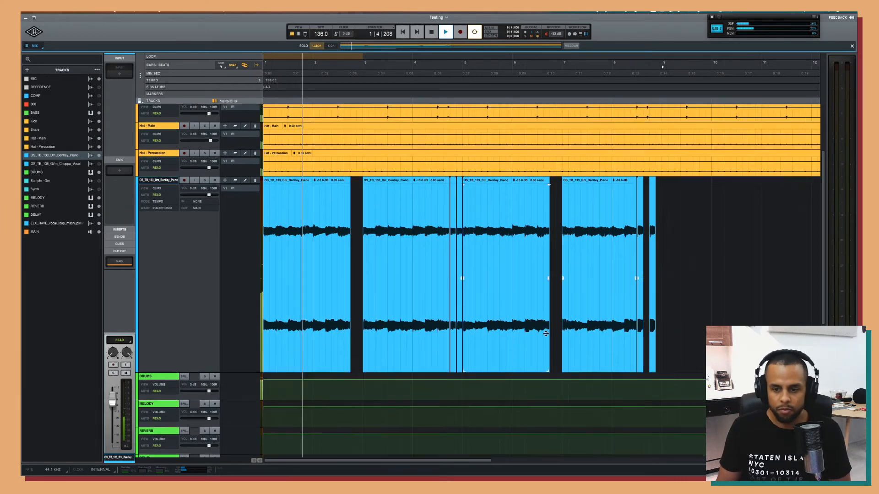
pyautogui.press('super+a')
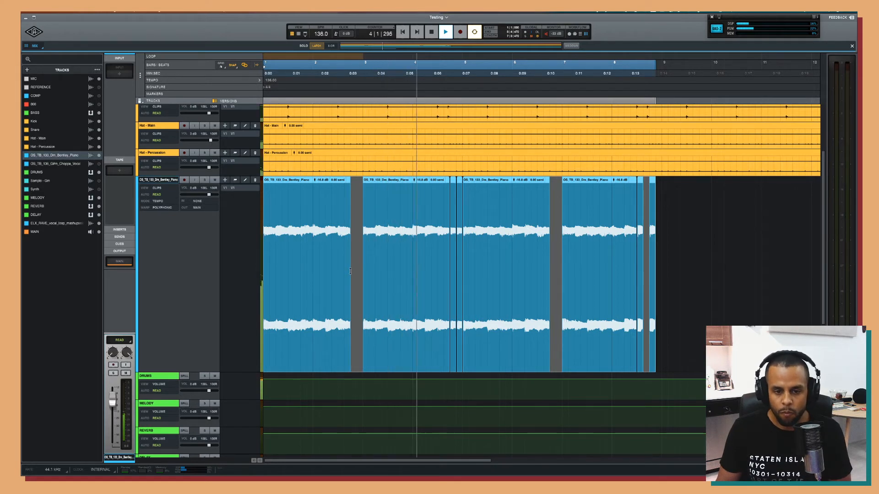
pyautogui.press('space')
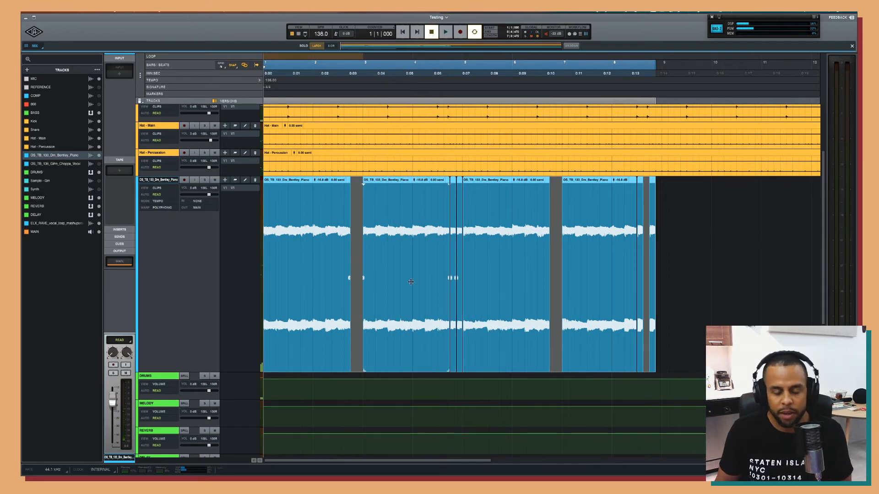
pyautogui.scroll(5, 353, 227)
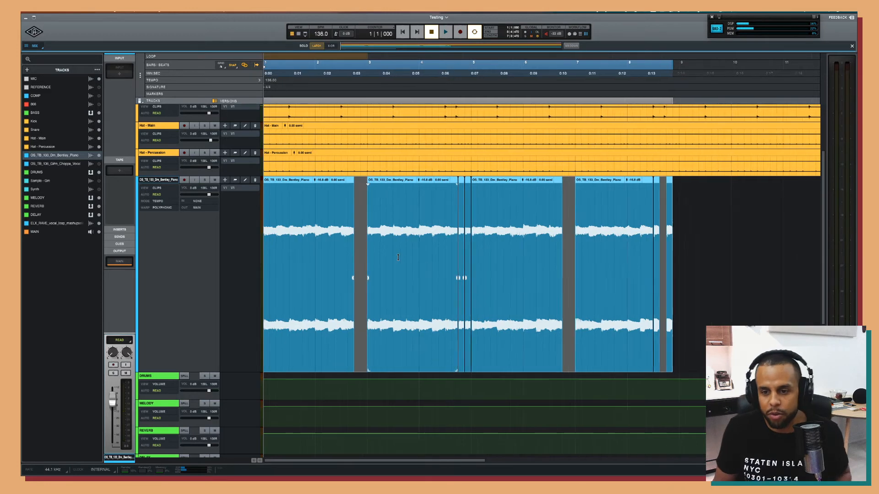
pyautogui.hscroll(1, 376, 194)
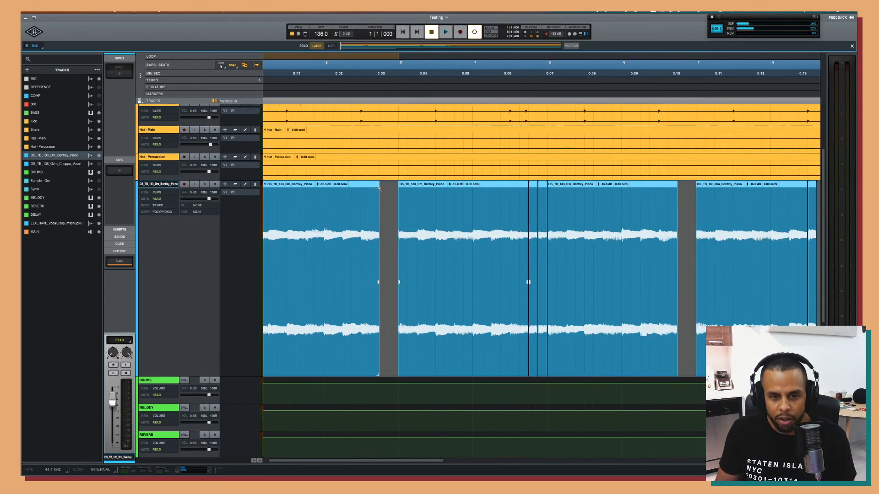
pyautogui.click(378, 189)
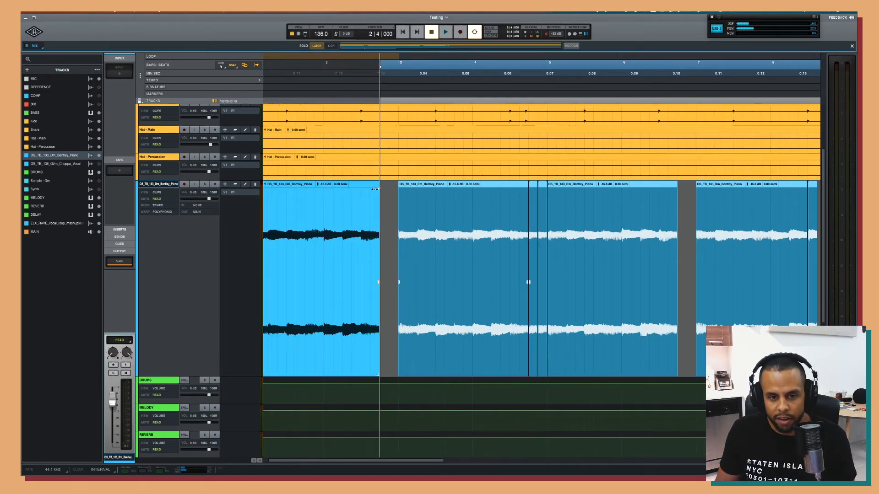
pyautogui.moveTo(375, 189); pyautogui.dragTo(375, 190)
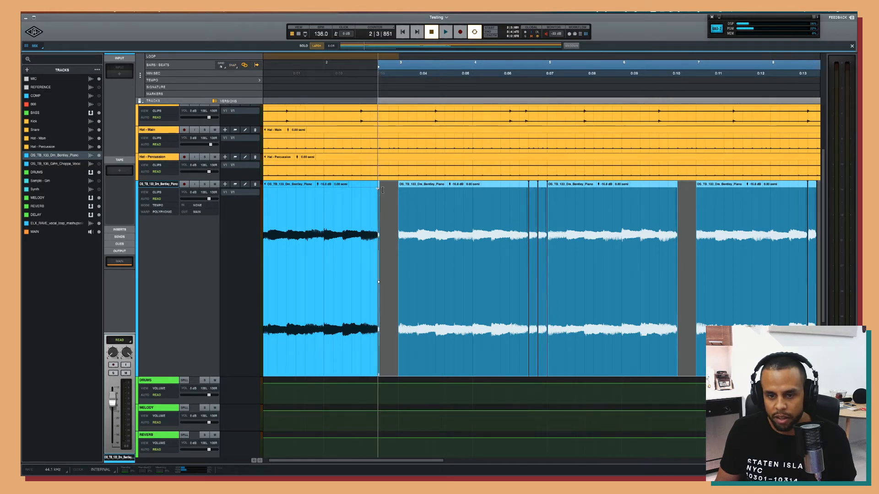
pyautogui.press('n')
# Select all the piano clips again and give their starts a short fade-in.
pyautogui.click(531, 266)
pyautogui.press('t')
pyautogui.press('t')
pyautogui.press('t')
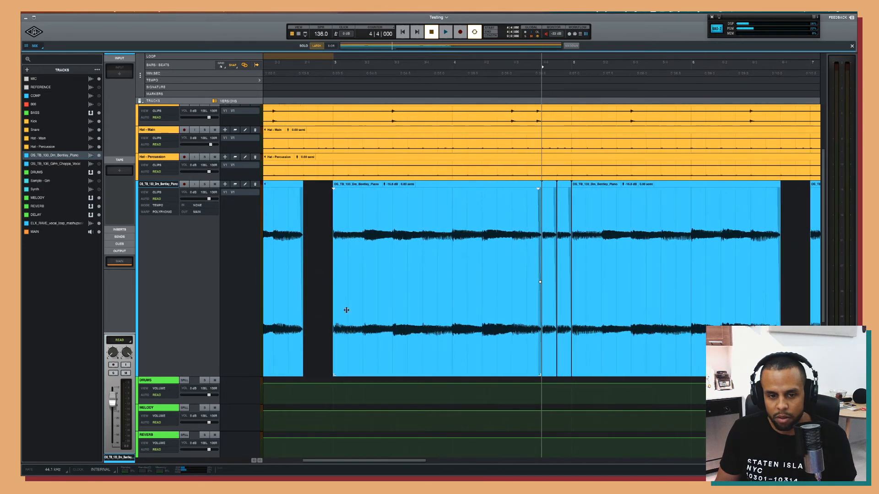
pyautogui.press('super+a')
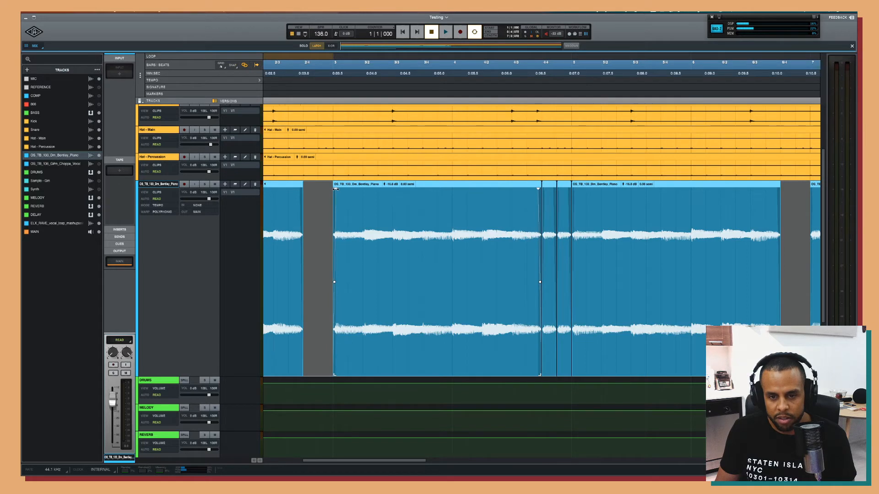
# Select the piano track from its start up to bar 9 and play that range.
pyautogui.click(369, 237)
pyautogui.press('r')
pyautogui.press('r')
pyautogui.press('r')
pyautogui.press('r')
pyautogui.press('r')
pyautogui.press('r')
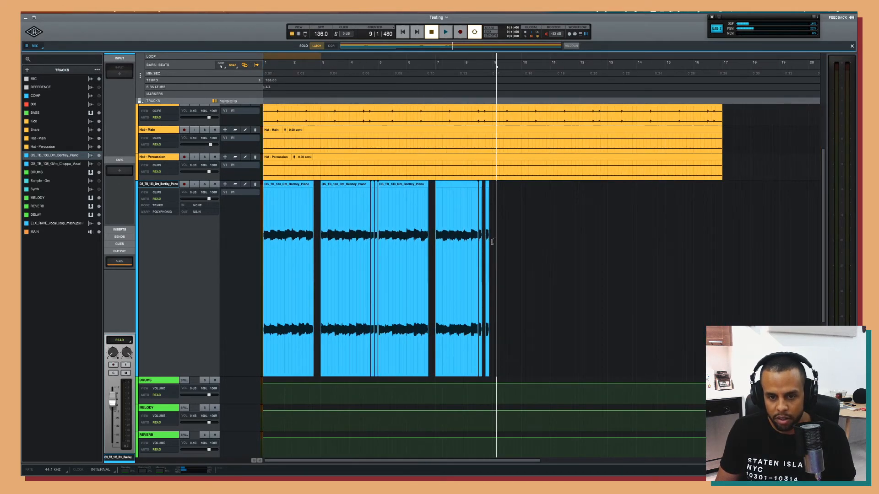
pyautogui.click(492, 241)
pyautogui.scroll(-1, 564, 281)
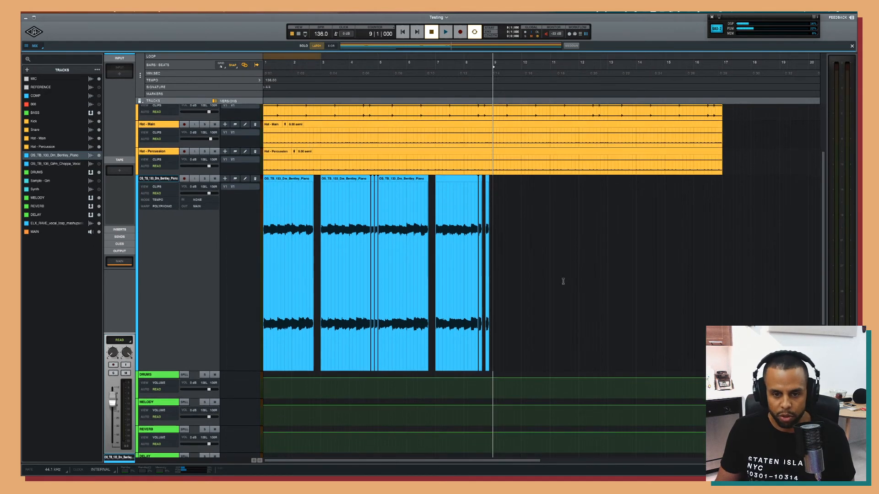
pyautogui.scroll(1, 563, 282)
pyautogui.hotkey('shift', 'Return')
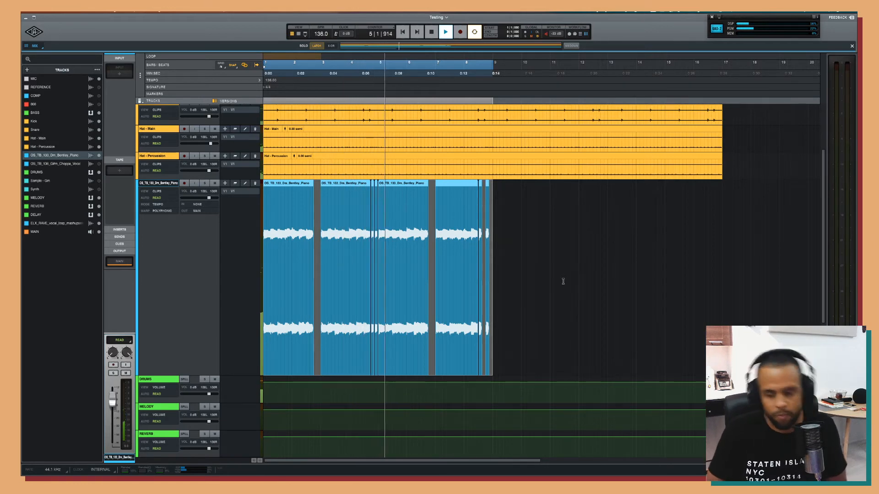
# Examine the chopped piano clips and their fades up close during playback.
pyautogui.press('t')
pyautogui.press('t')
pyautogui.press('t')
pyautogui.press('t')
pyautogui.press('t')
pyautogui.press('t')
pyautogui.press('t')
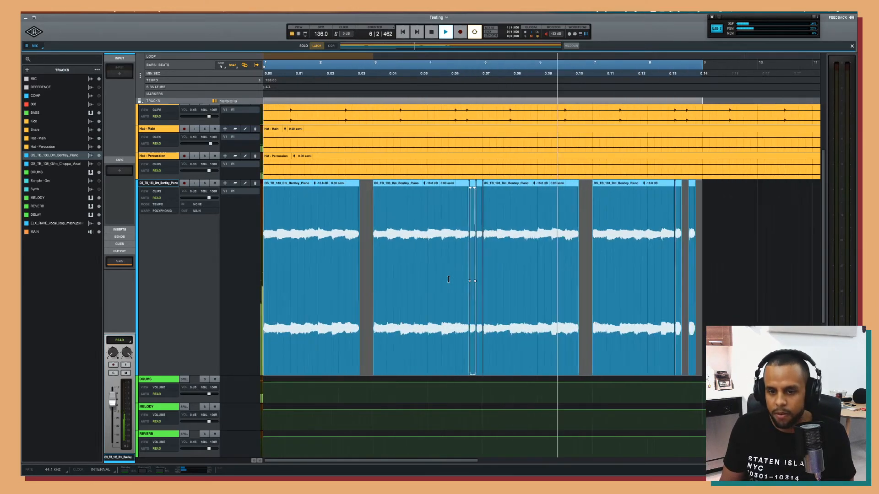
pyautogui.press('t')
pyautogui.press('t')
pyautogui.press('t')
pyautogui.press('t')
pyautogui.press('t')
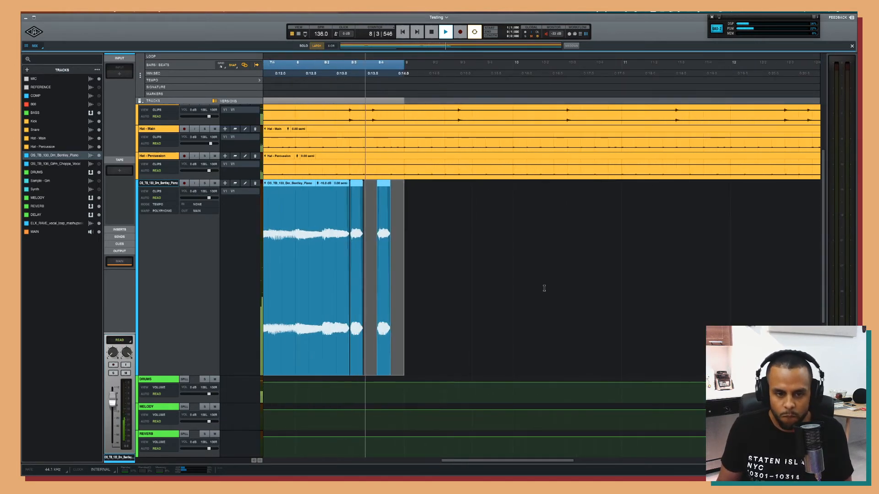
pyautogui.scroll(-1, 368, 249)
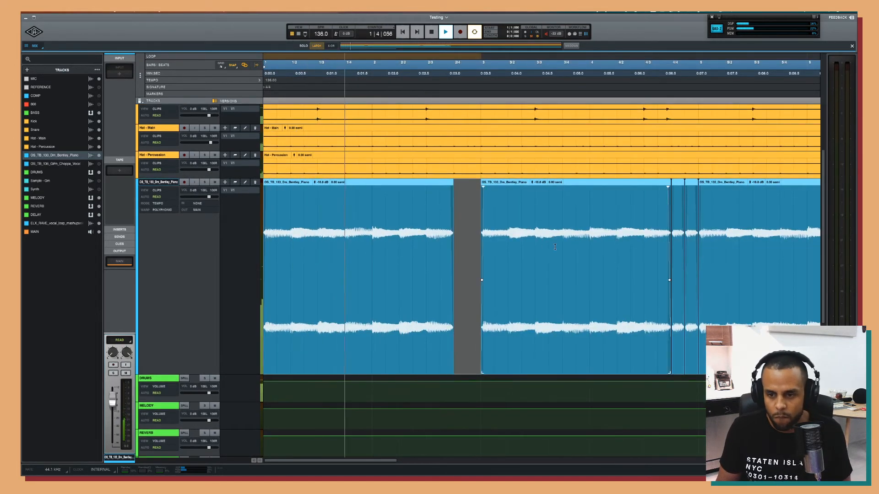
# Shorten the fades at the three cuts around the two short piano slices before bar 5, stopping playback.
pyautogui.click(632, 252)
pyautogui.press('t')
pyautogui.press('t')
pyautogui.press('t')
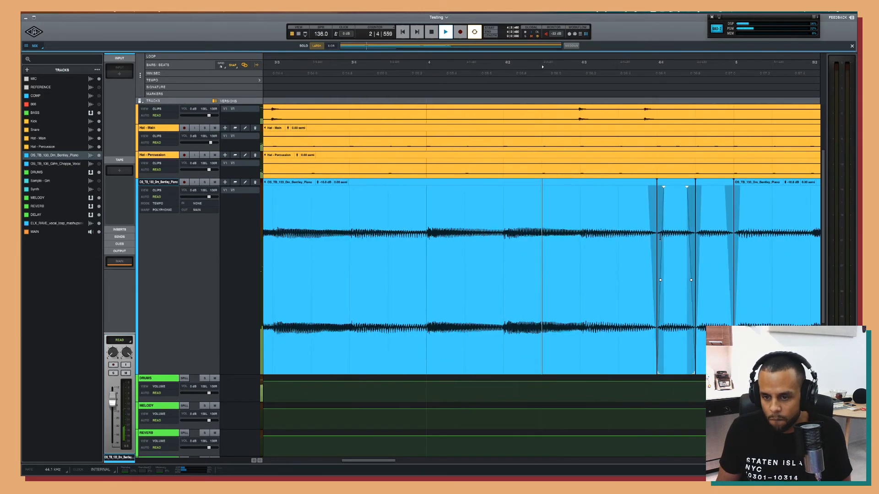
pyautogui.moveTo(648, 187); pyautogui.dragTo(654, 187)
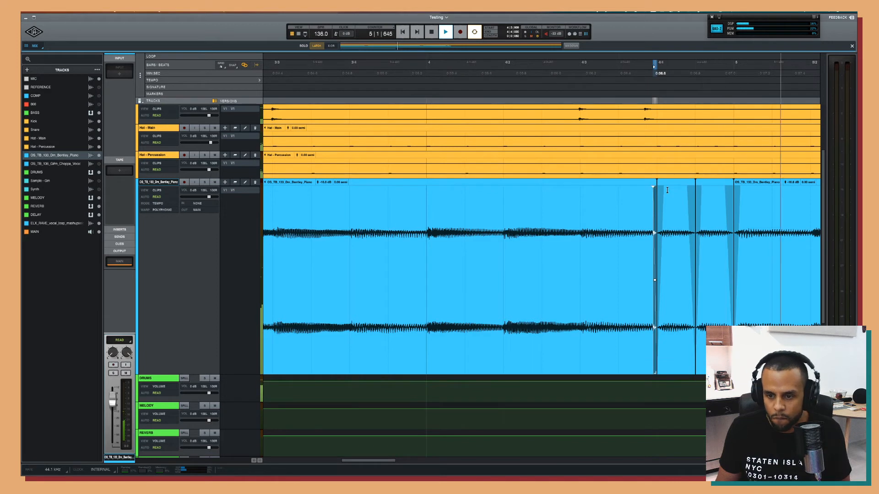
pyautogui.press('space')
pyautogui.click(663, 188)
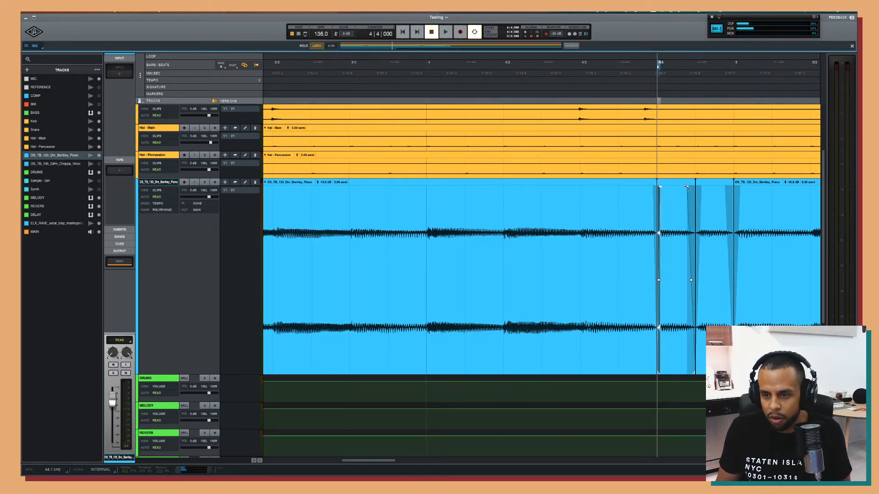
pyautogui.moveTo(687, 188); pyautogui.dragTo(728, 187)
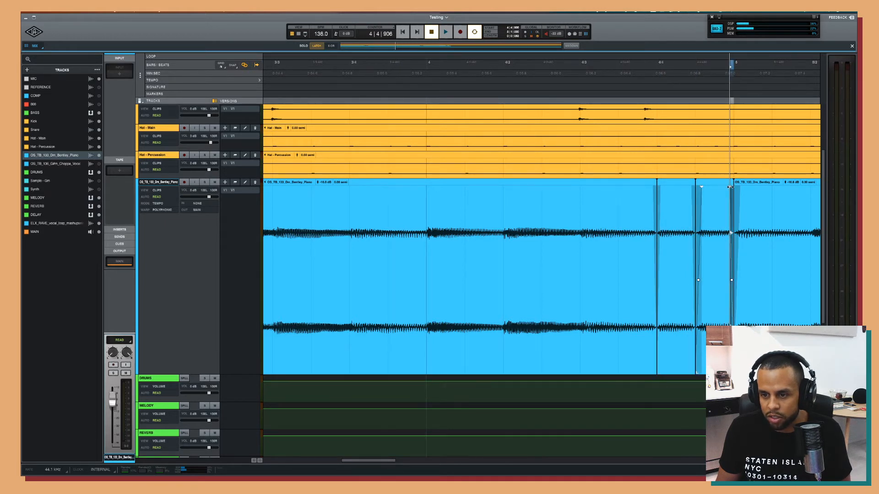
pyautogui.moveTo(702, 186); pyautogui.dragTo(741, 187)
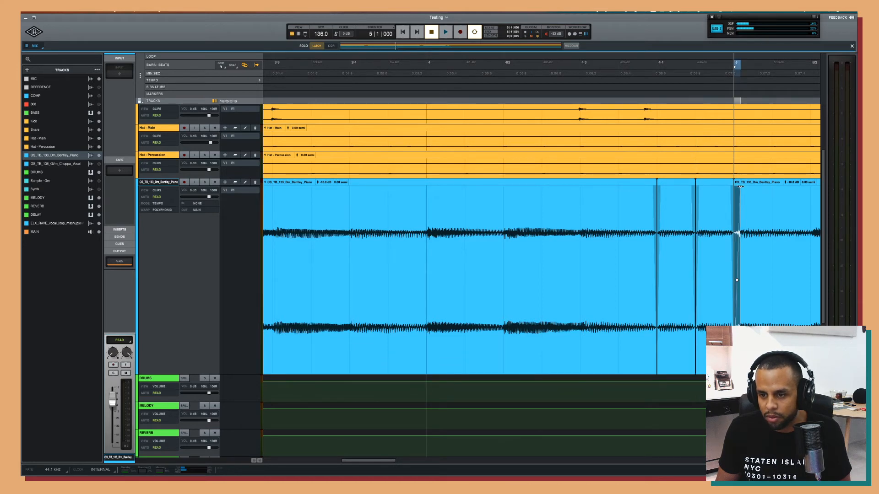
# Shorten the fade-out of the long piano clip before bar 8 beat 3 and the fades of the two short slices following it.
pyautogui.press('r')
pyautogui.press('r')
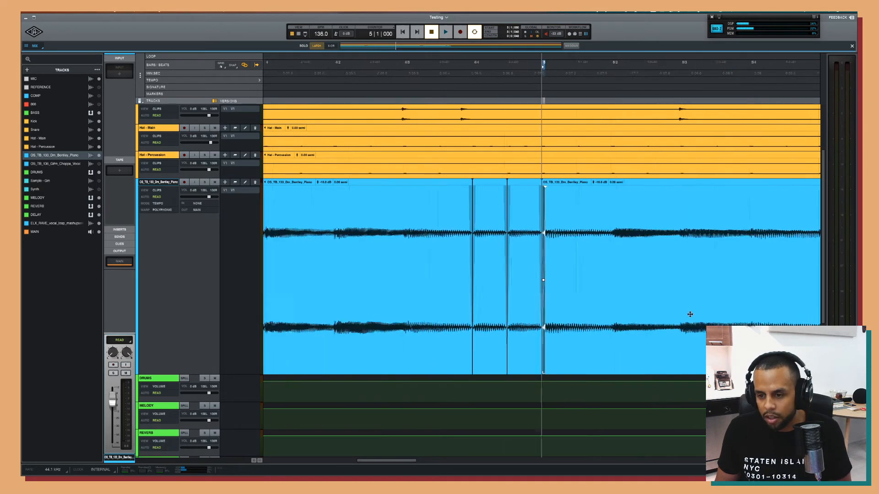
pyautogui.hscroll(7, 689, 314)
pyautogui.hscroll(10, 690, 315)
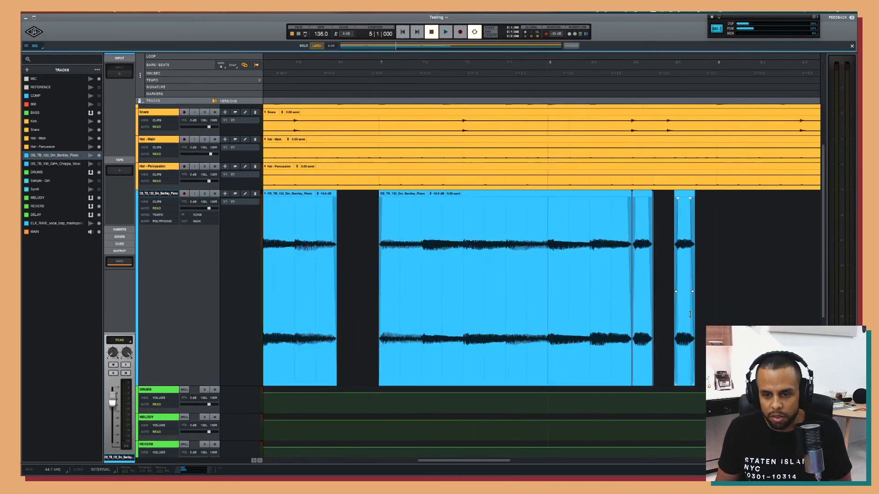
pyautogui.click(460, 199)
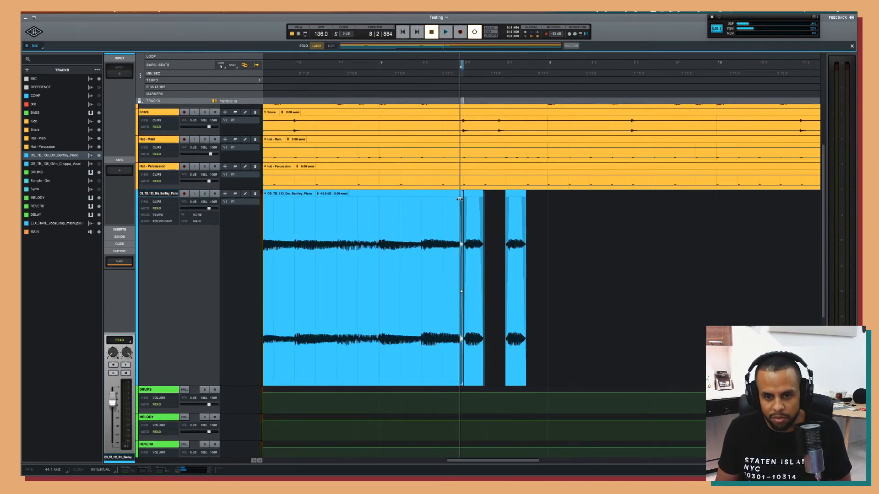
pyautogui.click(467, 199)
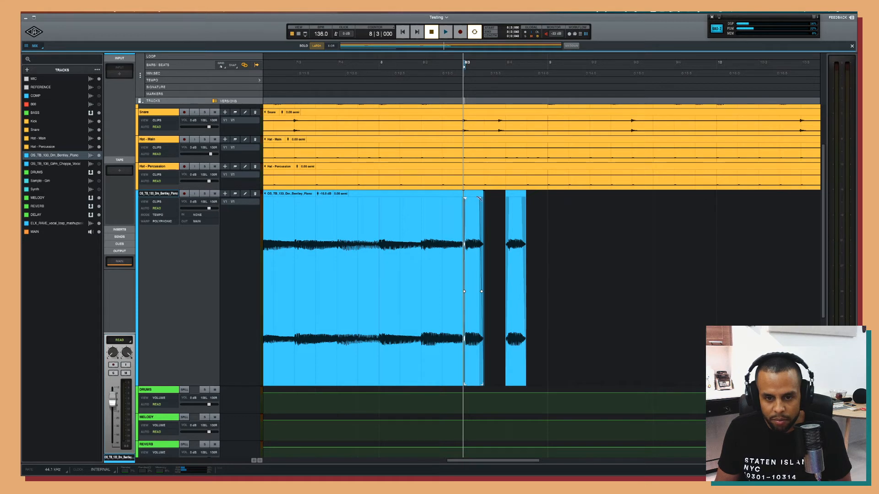
pyautogui.click(481, 199)
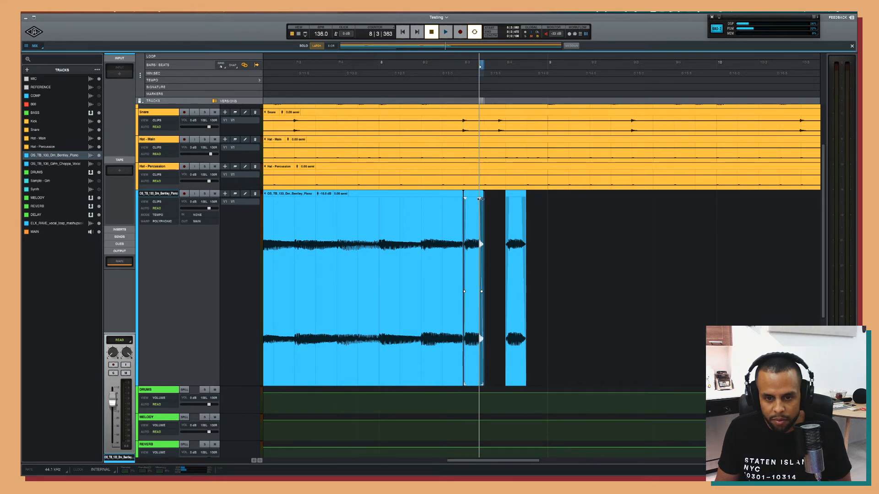
pyautogui.click(509, 197)
pyautogui.click(509, 198)
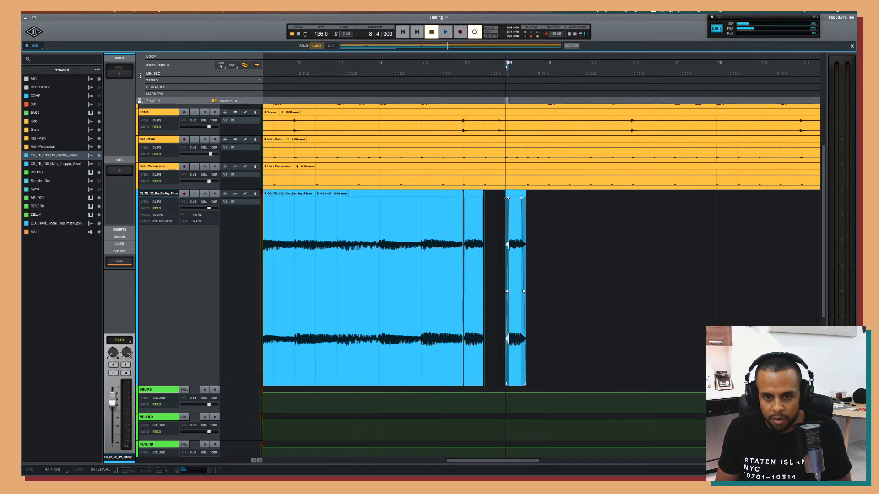
pyautogui.click(522, 198)
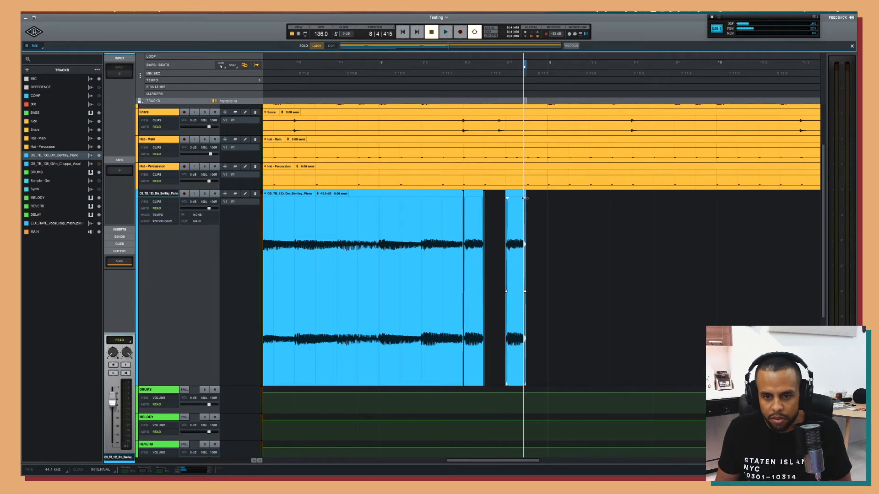
# Select the piano track from its start up to bar 9, play that range and stop playback.
pyautogui.click(549, 216)
pyautogui.hotkey('shift', 'Return')
pyautogui.press('space')
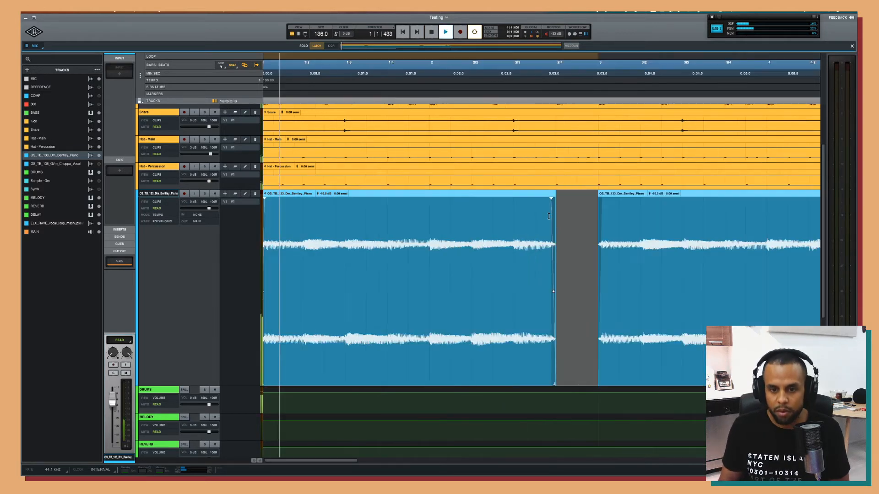
pyautogui.press('e')
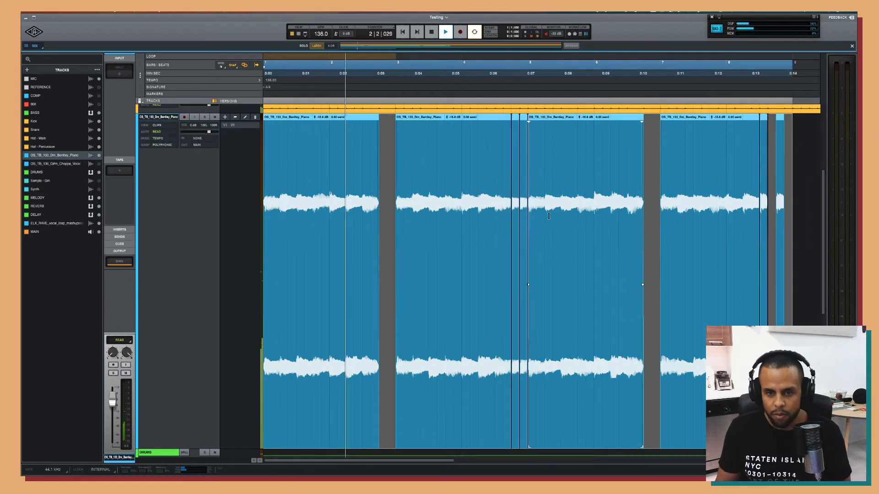
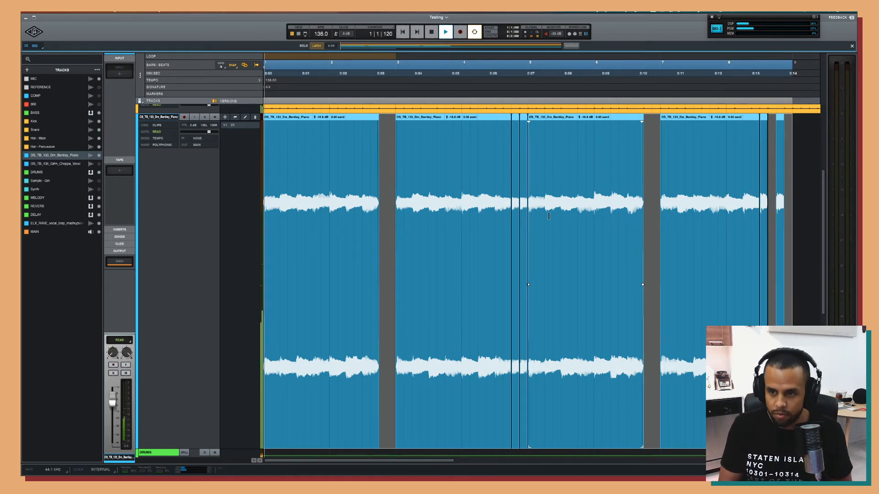
pyautogui.press('space')
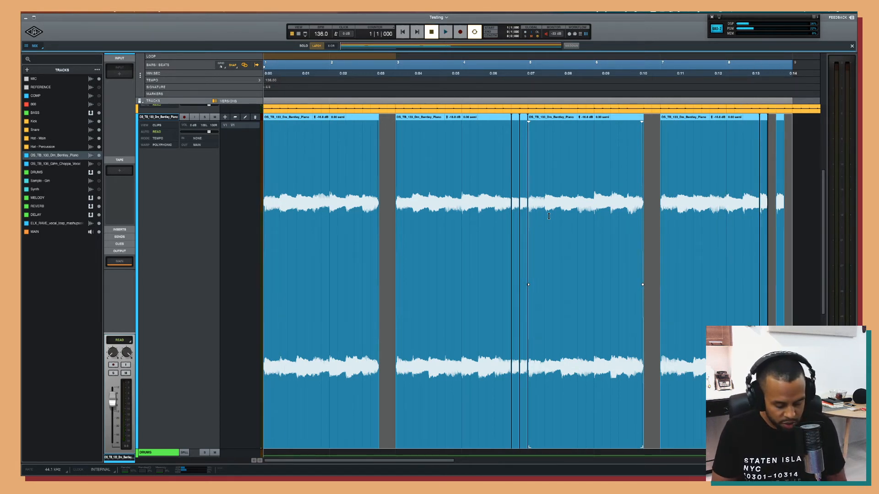
# Consolidate the selected piano clips into one continuous clip and inspect its waveform around bar 4 beat 4.
pyautogui.hotkey('alt', 'shift', '3')
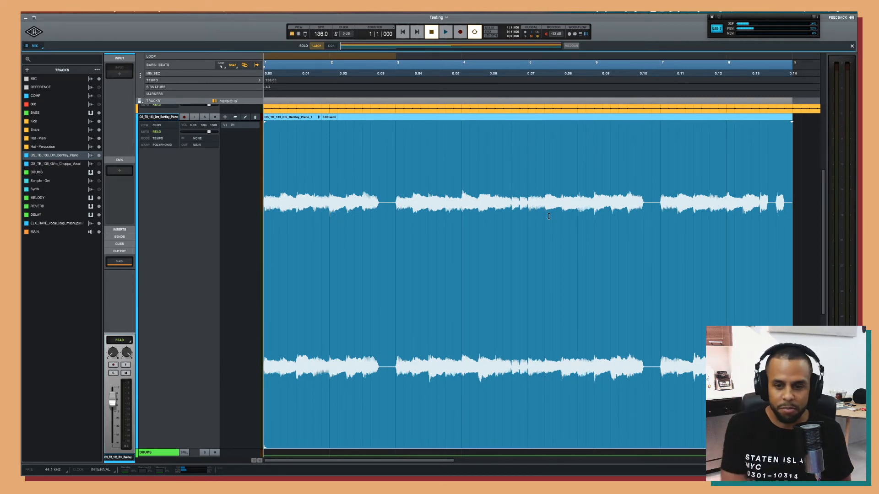
pyautogui.click(528, 220)
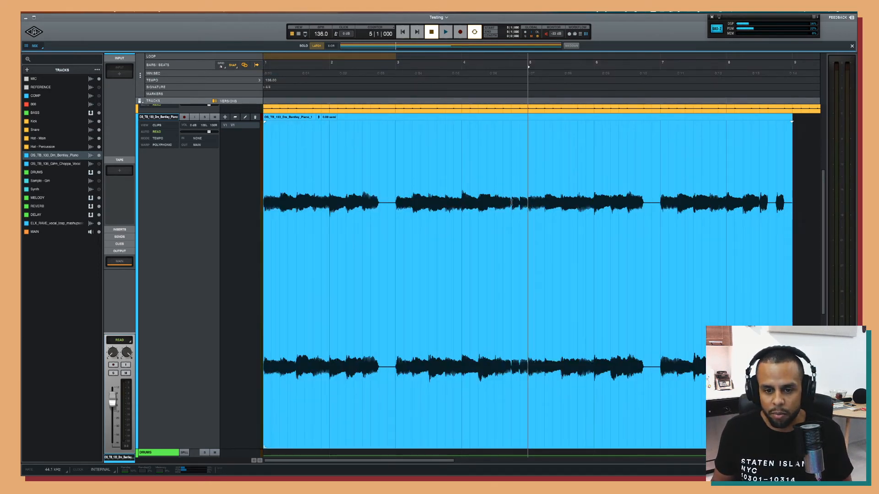
pyautogui.click(512, 202)
pyautogui.scroll(3, 512, 201)
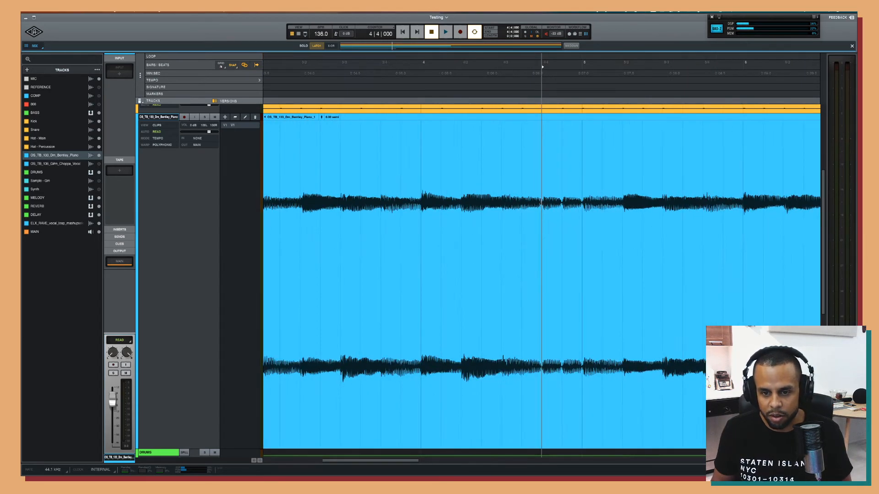
# Split out the short slice at bar 4 beat 4 from the consolidated clip, and undo the split and the consolidation.
pyautogui.moveTo(541, 200); pyautogui.dragTo(560, 199)
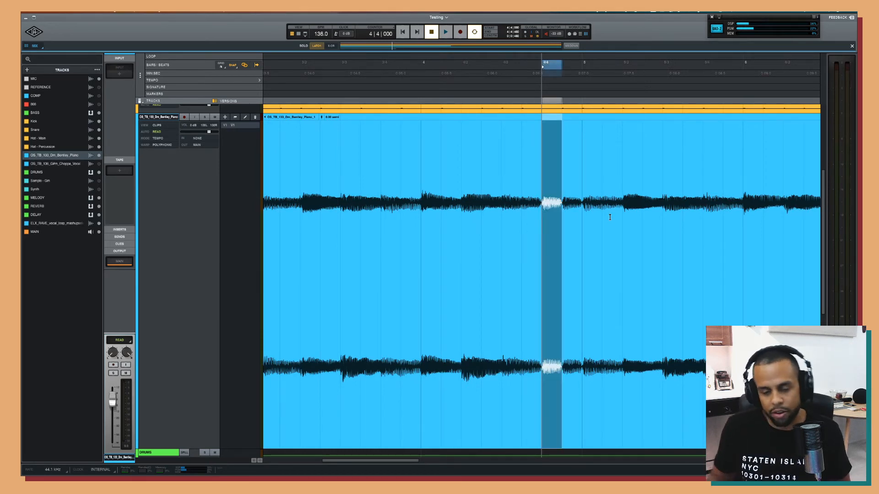
pyautogui.press('t')
pyautogui.press('t')
pyautogui.press('b')
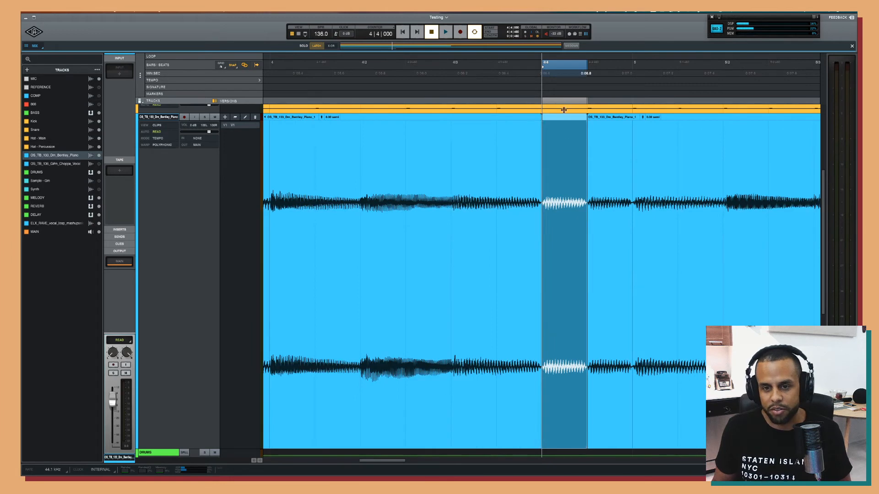
pyautogui.press('super+z')
pyautogui.press('super+z')
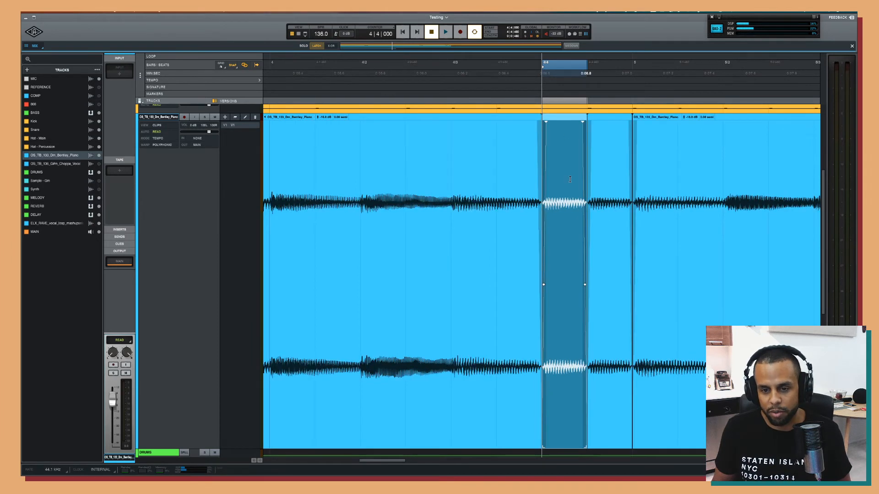
# Raise the clip gain of the two short piano slices before bar 5, setting the first to -15 dB.
pyautogui.press('t')
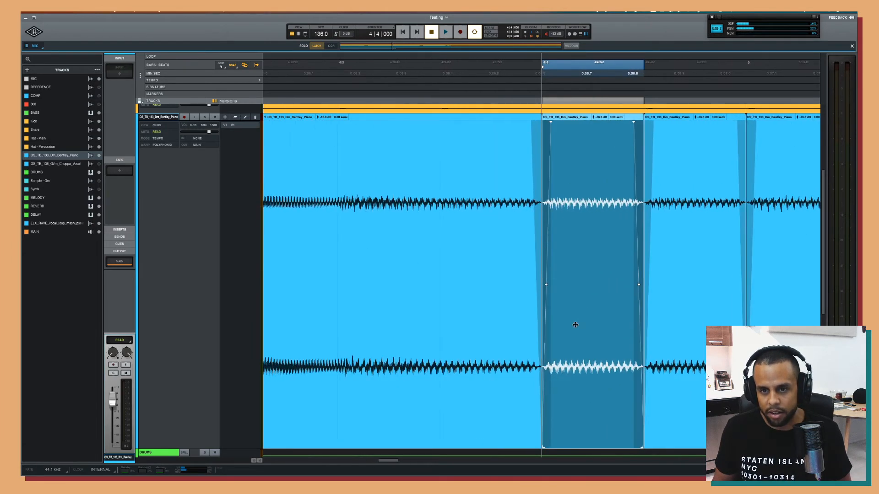
pyautogui.doubleClick(602, 117)
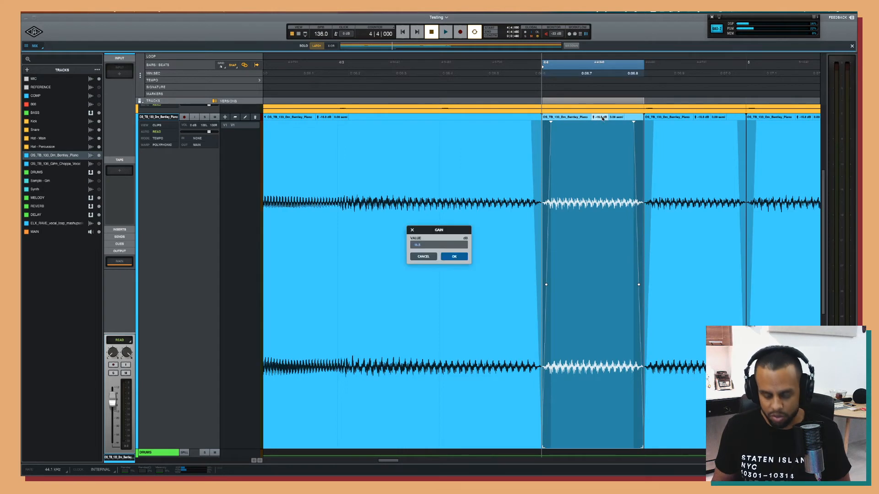
pyautogui.write('-1')
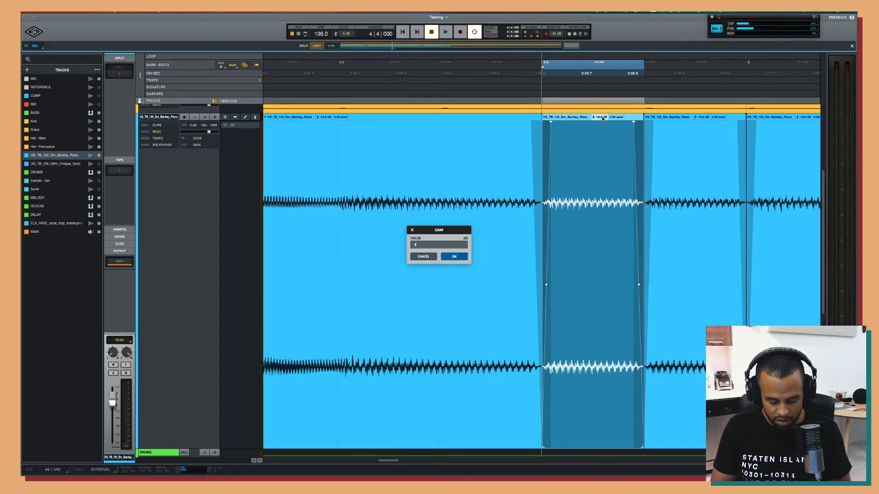
pyautogui.write('5')
pyautogui.press('Return')
pyautogui.doubleClick(707, 118)
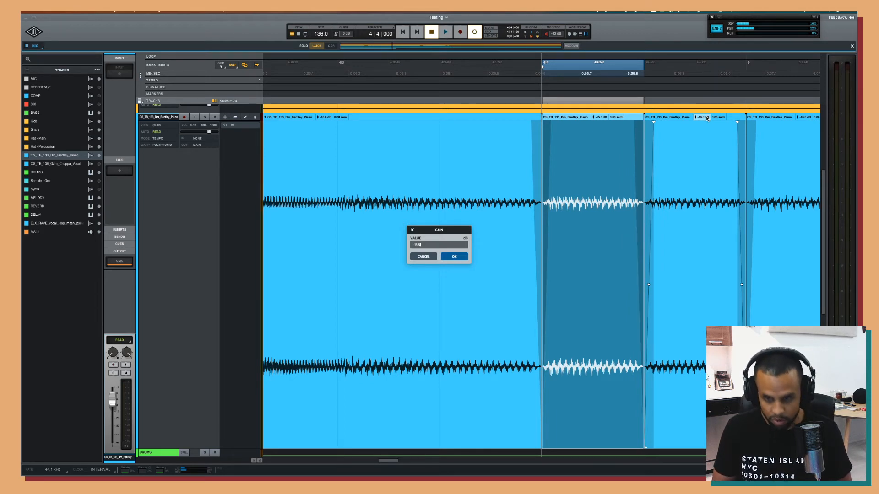
pyautogui.press('Return')
pyautogui.press('r')
pyautogui.press('r')
pyautogui.press('r')
pyautogui.press('r')
pyautogui.click(702, 253)
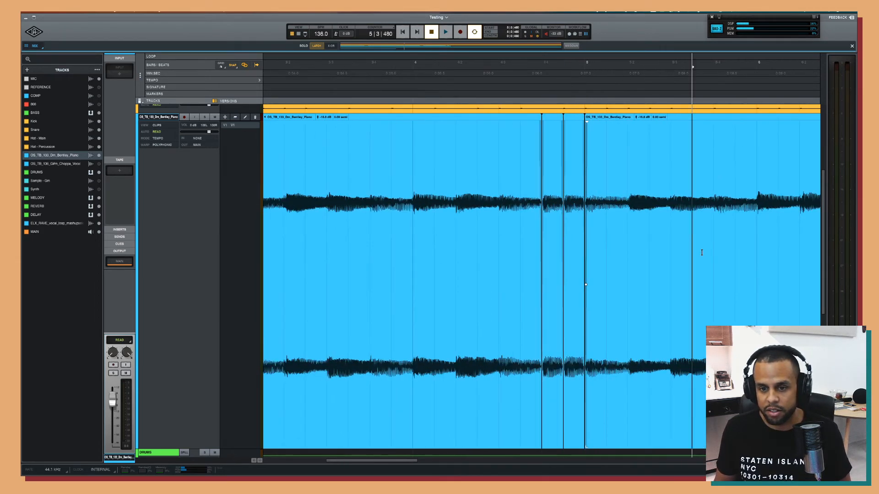
# Set the clip gain of the first short slice, at bar 4 beat 4, to -16.8 dB.
pyautogui.press('t')
pyautogui.press('t')
pyautogui.press('t')
pyautogui.press('t')
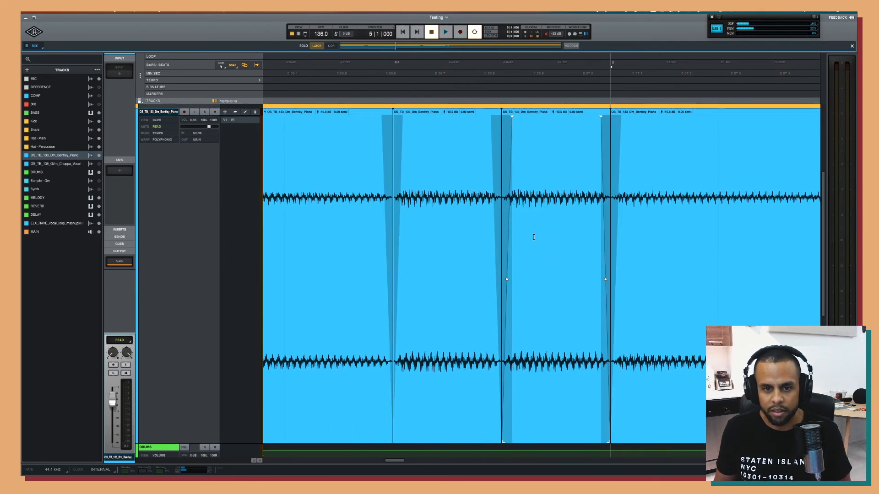
pyautogui.click(451, 231)
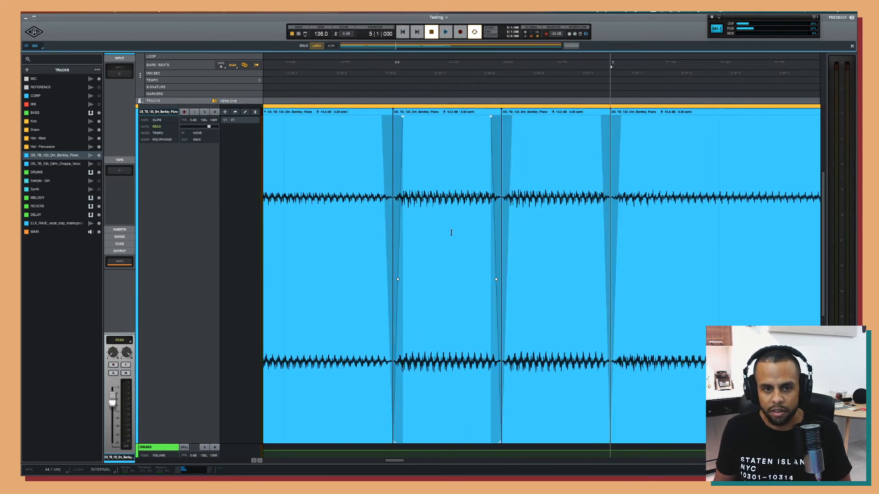
pyautogui.doubleClick(452, 112)
pyautogui.write('-16')
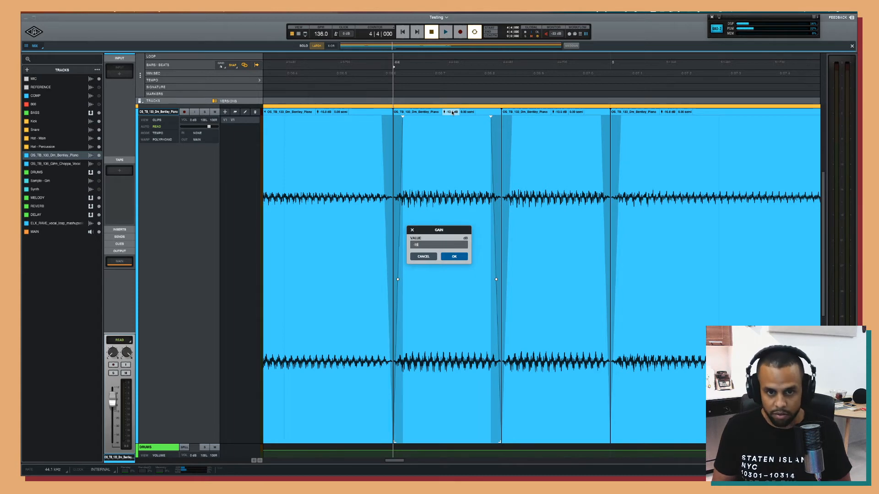
pyautogui.write('.8')
pyautogui.press('Return')
# Play the piano track from near the start of bar 3 through the adjusted slices and stop playback.
pyautogui.press('r')
pyautogui.press('r')
pyautogui.press('r')
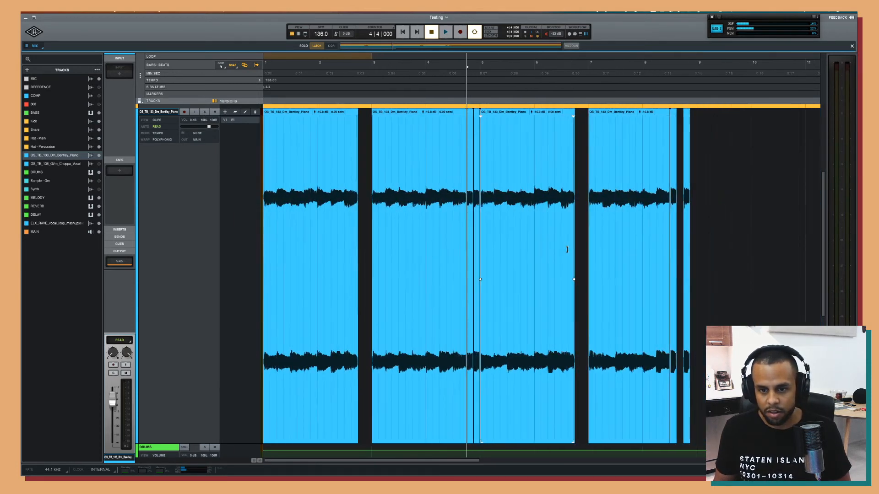
pyautogui.click(378, 269)
pyautogui.press('space')
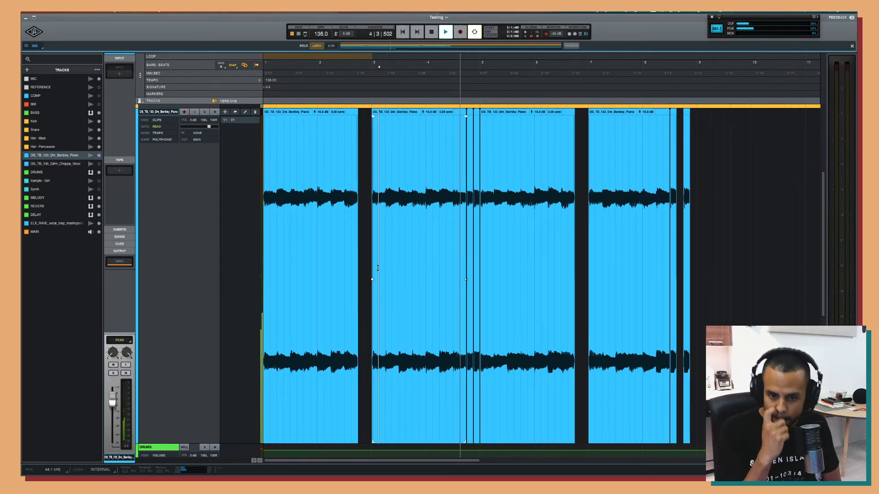
pyautogui.click(563, 352)
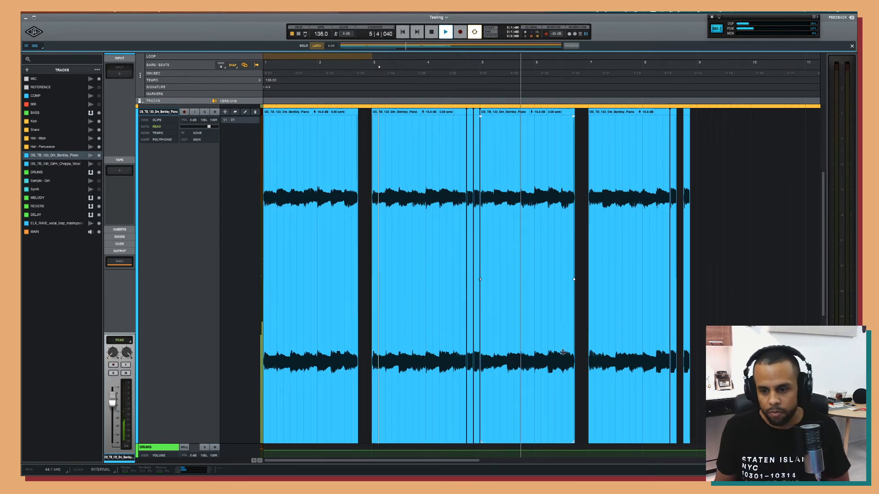
pyautogui.press('space')
# Set the clip gain of the last short piano slice, at bar 8 beat 4, to -15 dB.
pyautogui.click(686, 388)
pyautogui.press('t')
pyautogui.press('t')
pyautogui.press('t')
pyautogui.press('t')
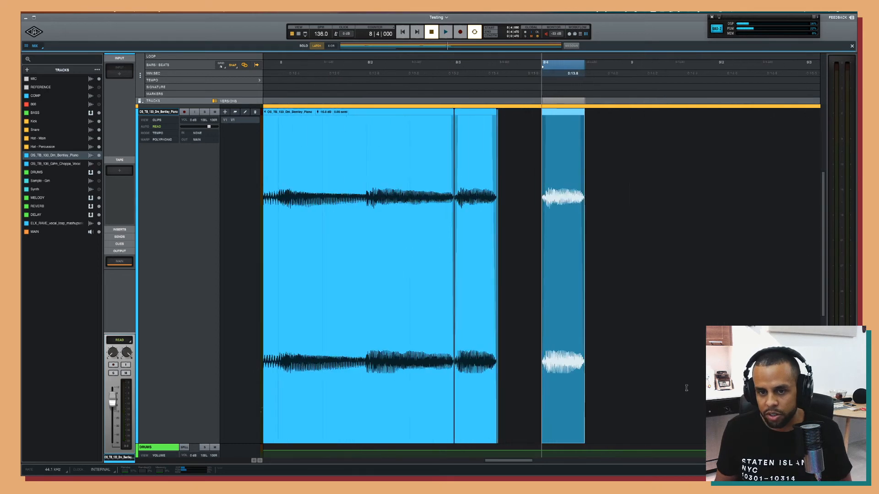
pyautogui.press('t')
pyautogui.press('t')
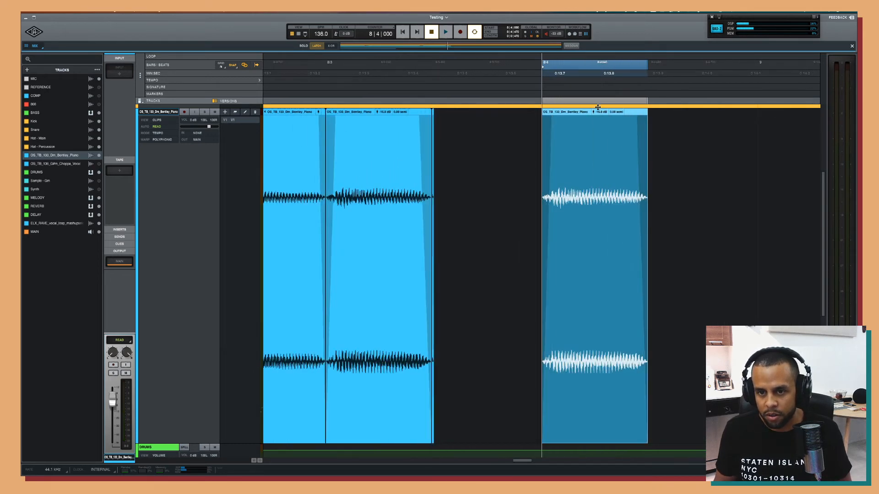
pyautogui.doubleClick(600, 111)
pyautogui.press('Return')
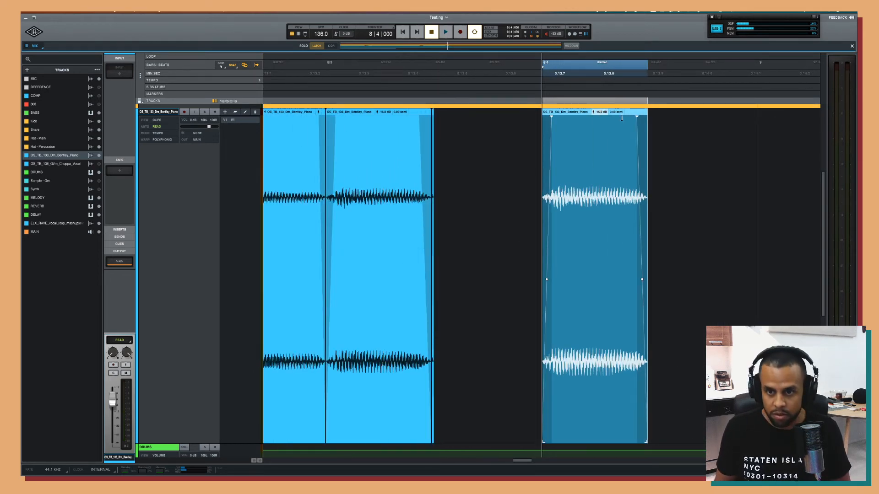
# Consolidate all the piano slices into a single clip and play it from the start.
pyautogui.click(736, 225)
pyautogui.hotkey('ctrl', 'a')
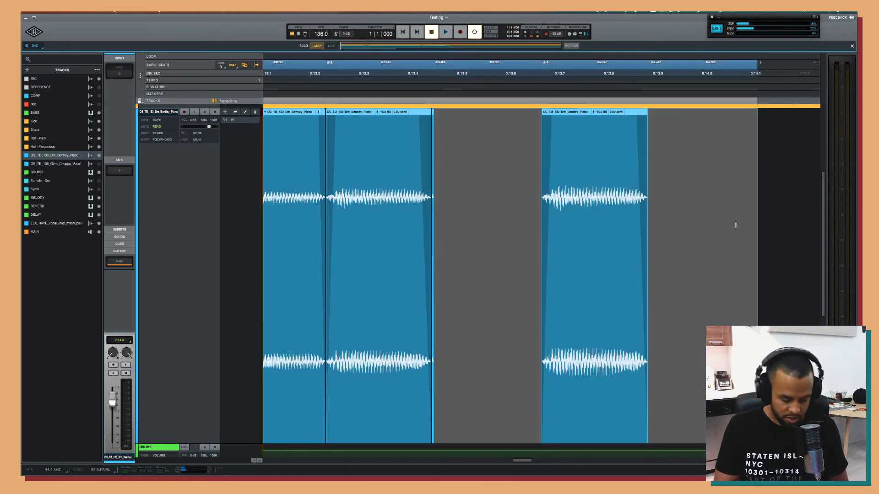
pyautogui.hotkey('alt', 'shift', '3')
pyautogui.press('Return')
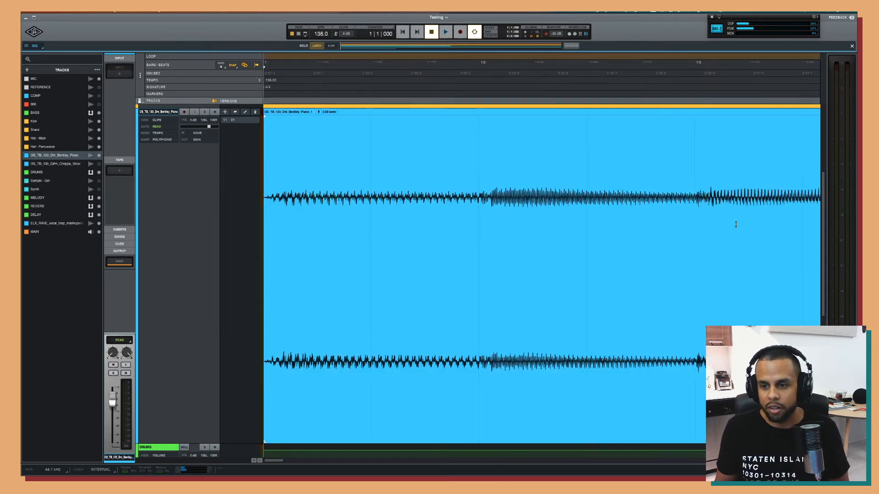
pyautogui.press('r')
pyautogui.press('r')
pyautogui.press('space')
pyautogui.press('r')
pyautogui.press('r')
pyautogui.press('r')
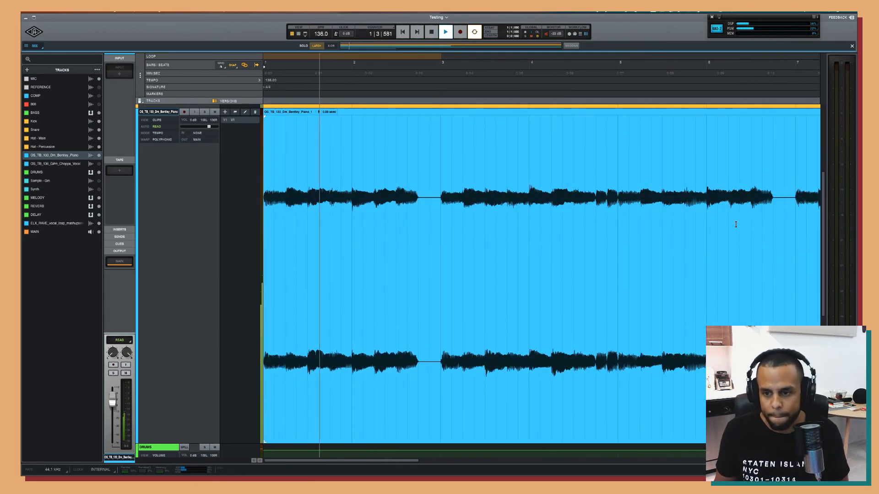
pyautogui.press('r')
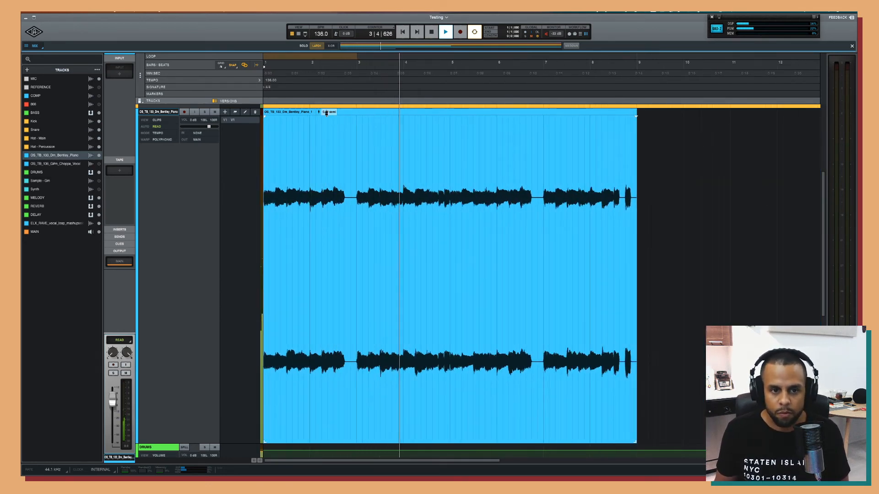
# Try transposing the consolidated piano clip up by 1 semitone during playback, and reset it to 0 semitones.
pyautogui.moveTo(327, 116)
pyautogui.mouseDown()
pyautogui.moveTo(327, 105)
pyautogui.moveTo(328, 115)
pyautogui.mouseUp()
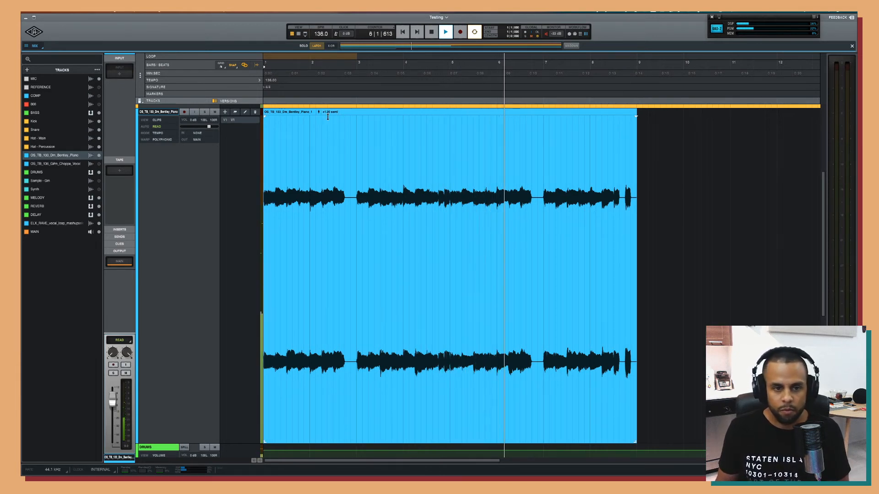
pyautogui.keyDown('alt'); pyautogui.click(327, 113); pyautogui.keyUp('alt')
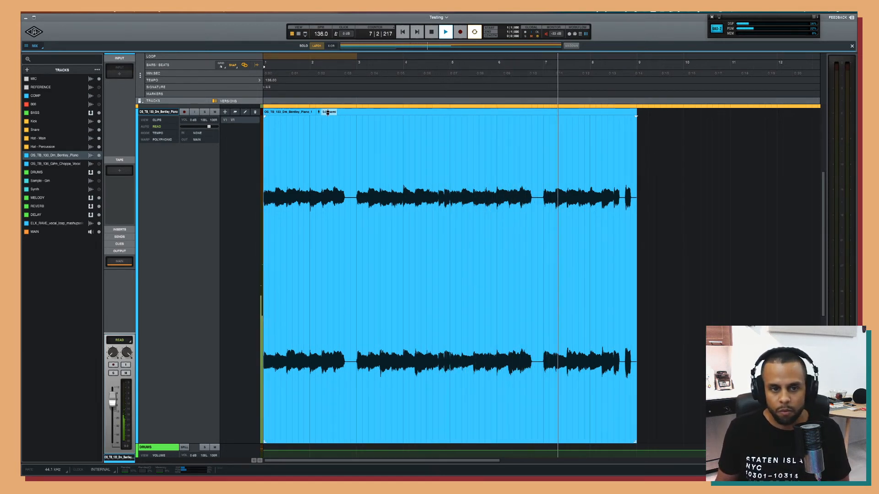
pyautogui.moveTo(328, 112); pyautogui.dragTo(328, 108)
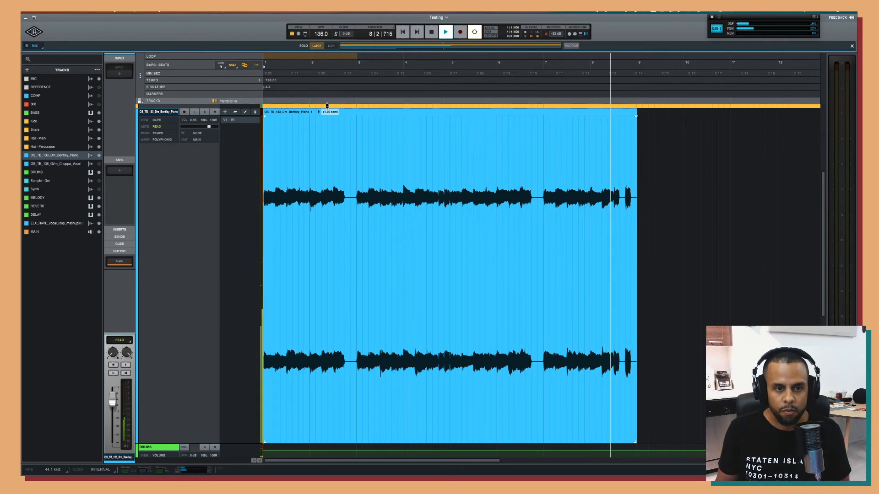
pyautogui.press('space')
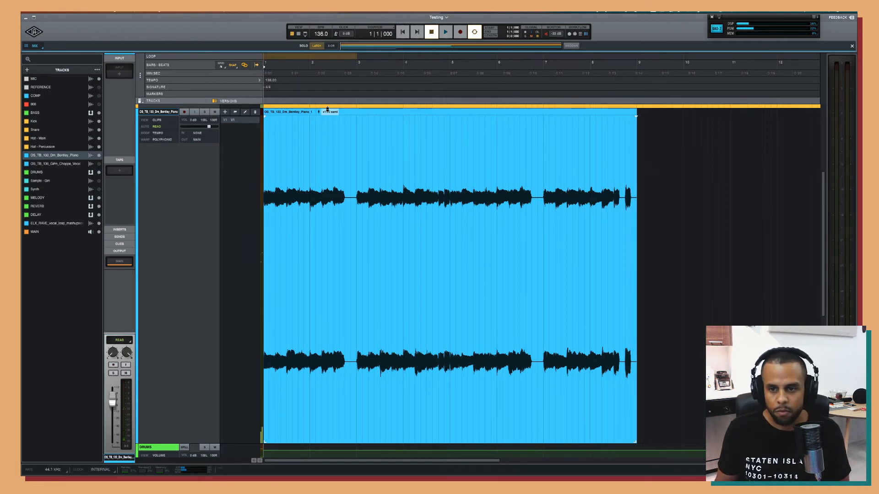
pyautogui.press('space')
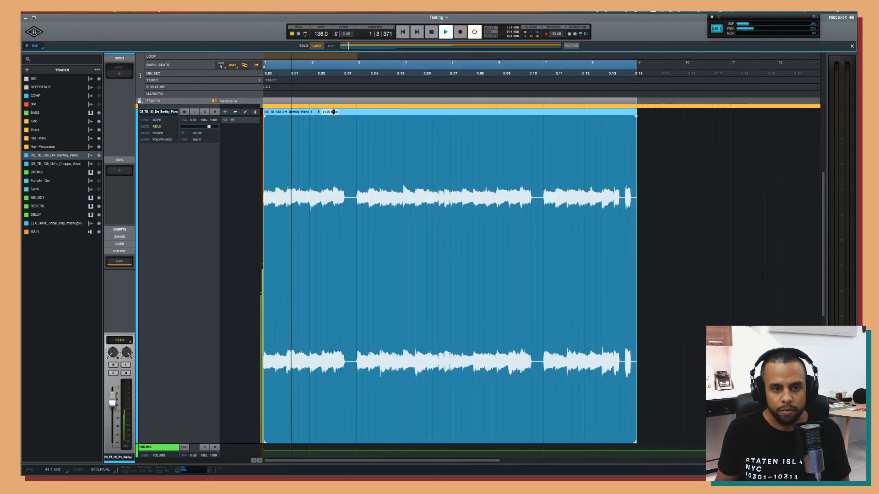
pyautogui.press('space')
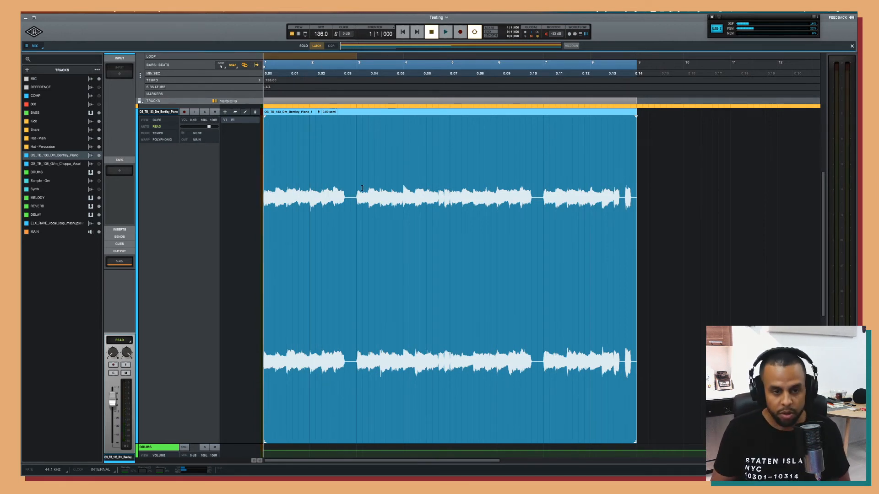
# Return to the full track overview and move the vocal loop track directly below the piano track.
pyautogui.press('z')
pyautogui.click(366, 335)
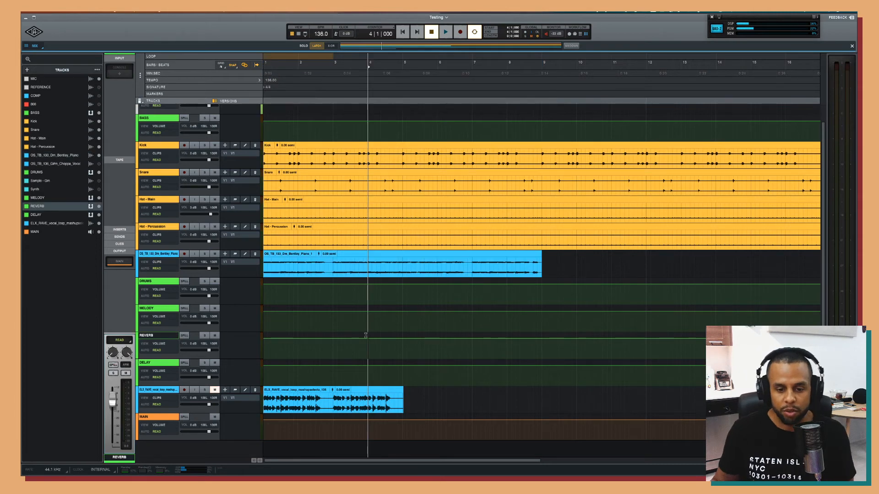
pyautogui.click(376, 400)
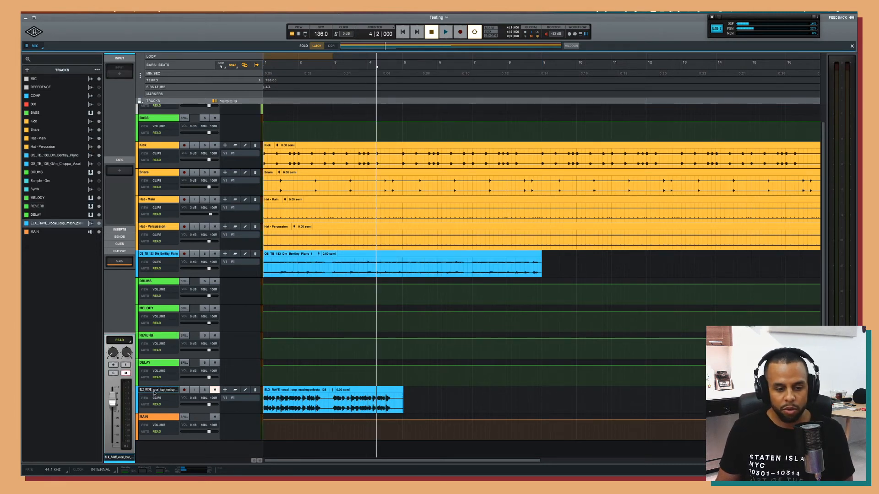
pyautogui.moveTo(154, 392); pyautogui.dragTo(156, 286)
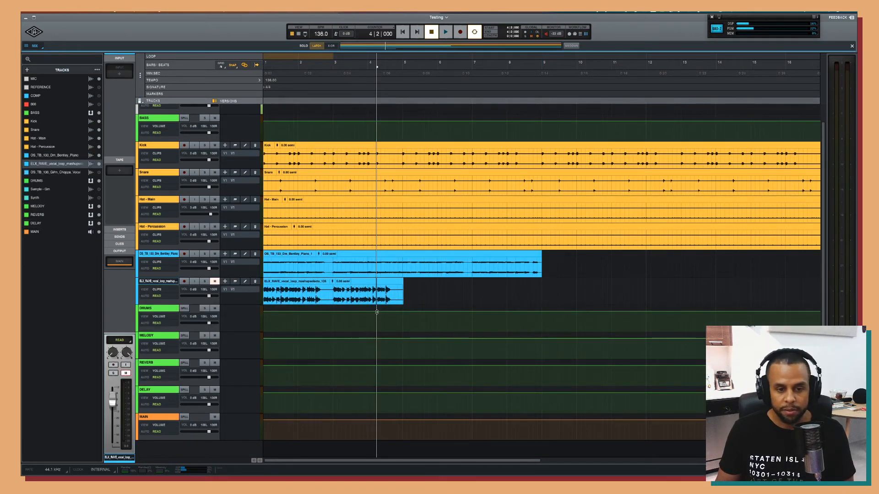
# Stretch the vocal loop clip slightly shorter at its end near bar 5 and set its clip gain to -18 dB.
pyautogui.press('t')
pyautogui.press('t')
pyautogui.press('t')
pyautogui.click(610, 301)
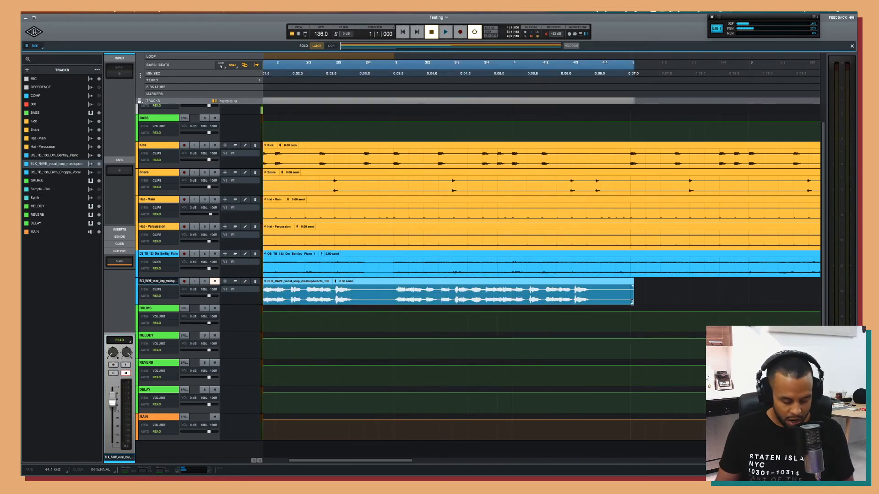
pyautogui.moveTo(629, 302)
pyautogui.mouseDown()
pyautogui.moveTo(614, 302)
pyautogui.moveTo(628, 303)
pyautogui.mouseUp()
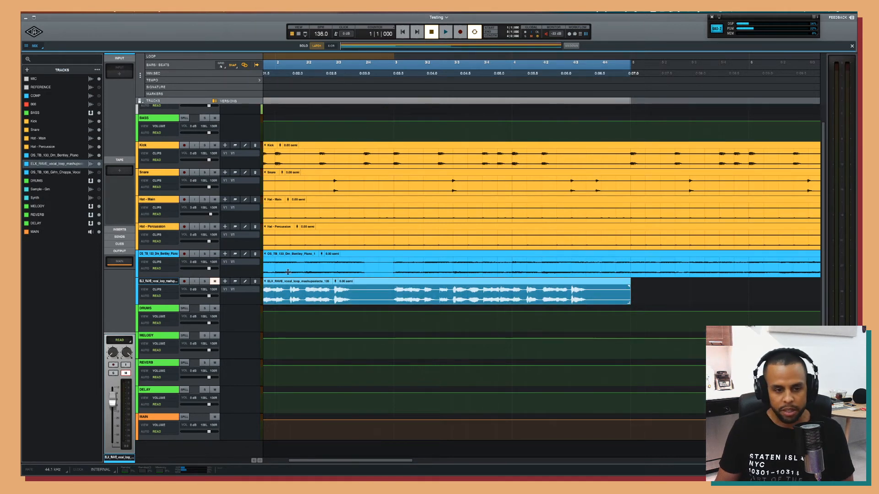
pyautogui.click(334, 282)
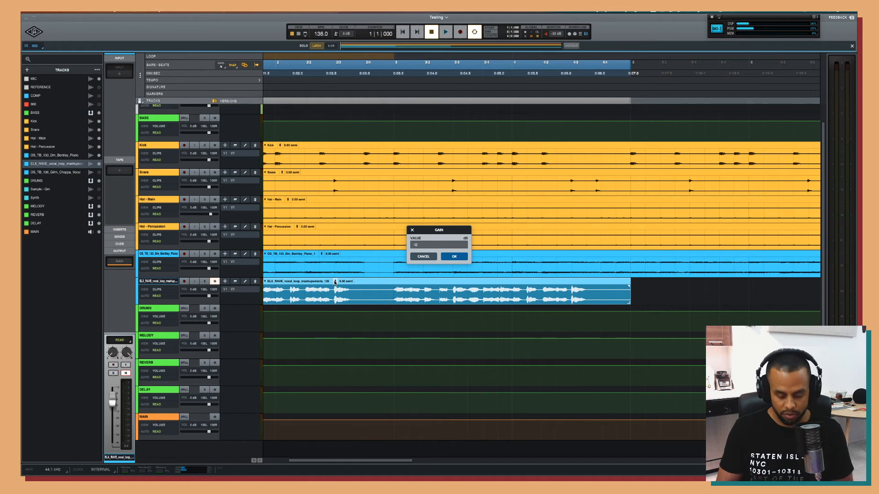
pyautogui.press('Return')
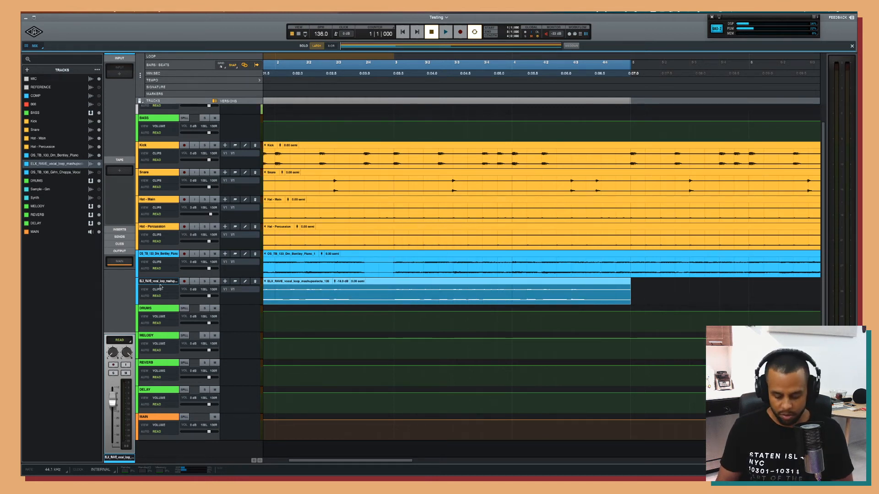
# Enlarge and unmute the vocal loop track, and raise its clip gain to -14.8 dB while playing it with the beat.
pyautogui.hotkey('ctrl', 'Up')
pyautogui.hotkey('ctrl', 'Up')
pyautogui.hotkey('ctrl', 'Up')
pyautogui.hotkey('ctrl', 'Up')
pyautogui.press('space')
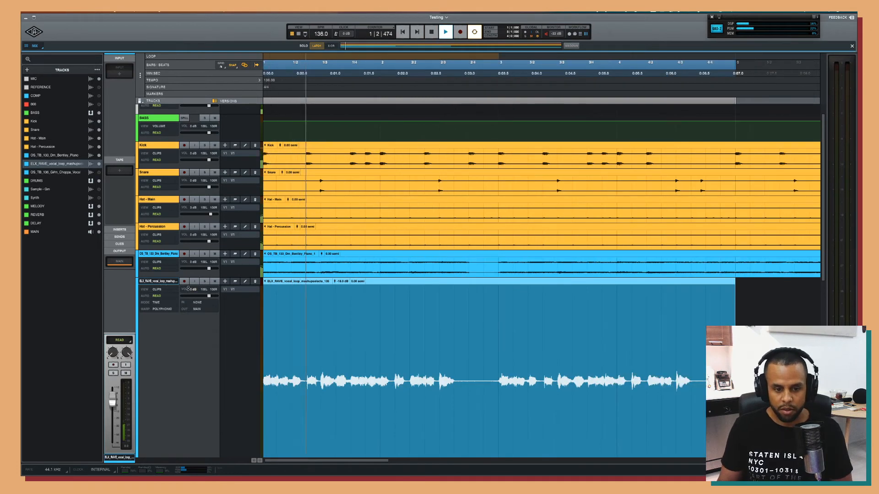
pyautogui.scroll(-3, 373, 343)
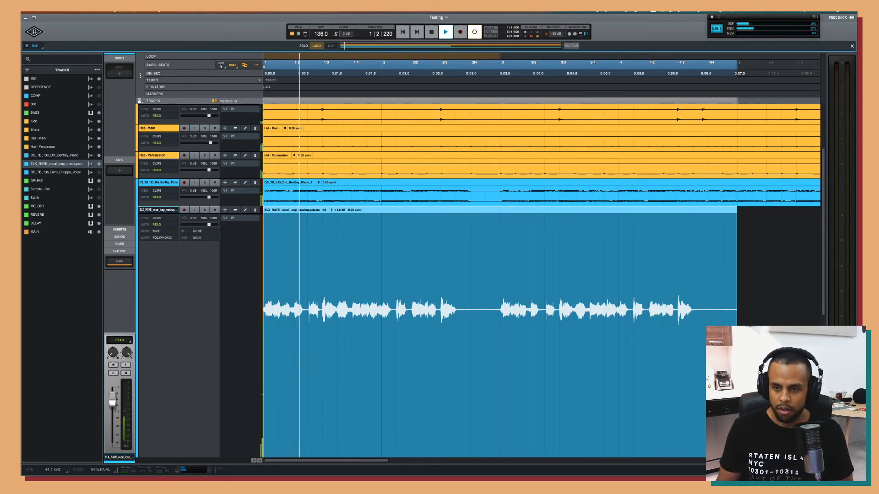
pyautogui.press('space')
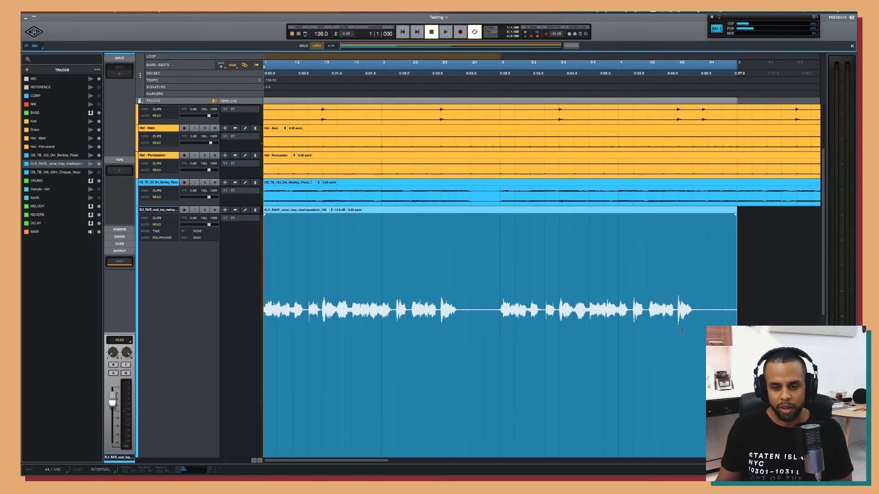
pyautogui.hotkey('ctrl', 'Down')
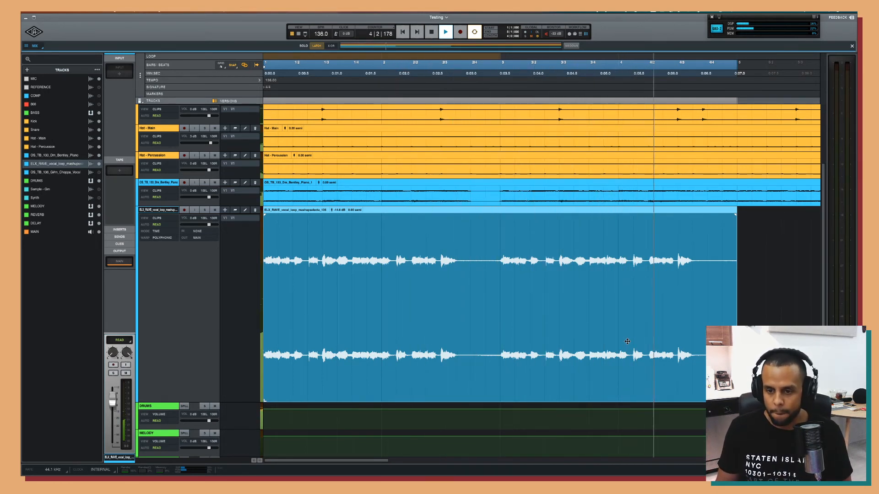
# Audition the vocal loop around bar 4 beat 2 and copy the half-beat vocal chop there.
pyautogui.press('space')
pyautogui.click(628, 281)
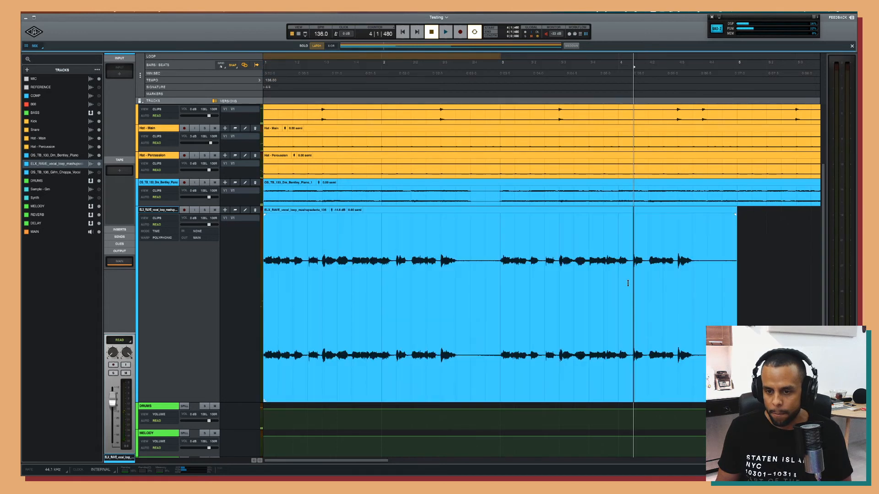
pyautogui.press('space')
pyautogui.press('space')
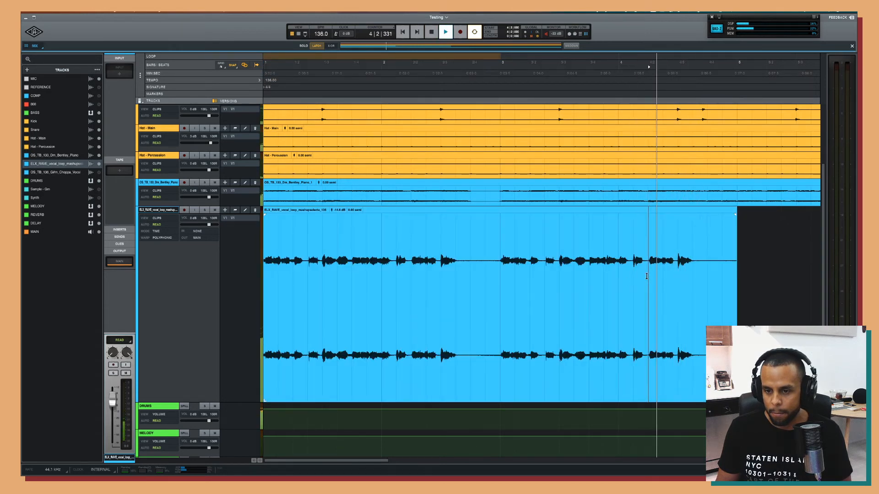
pyautogui.moveTo(649, 274); pyautogui.dragTo(661, 274)
pyautogui.click(634, 254)
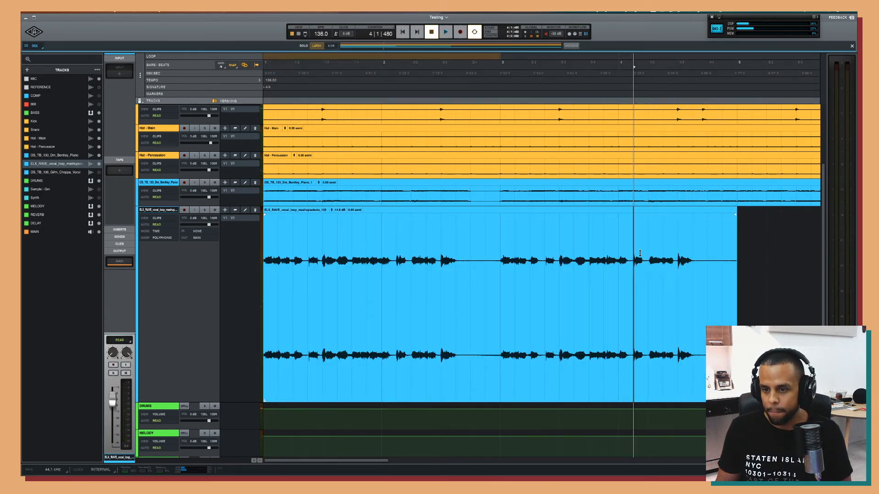
pyautogui.press('space')
pyautogui.press('space')
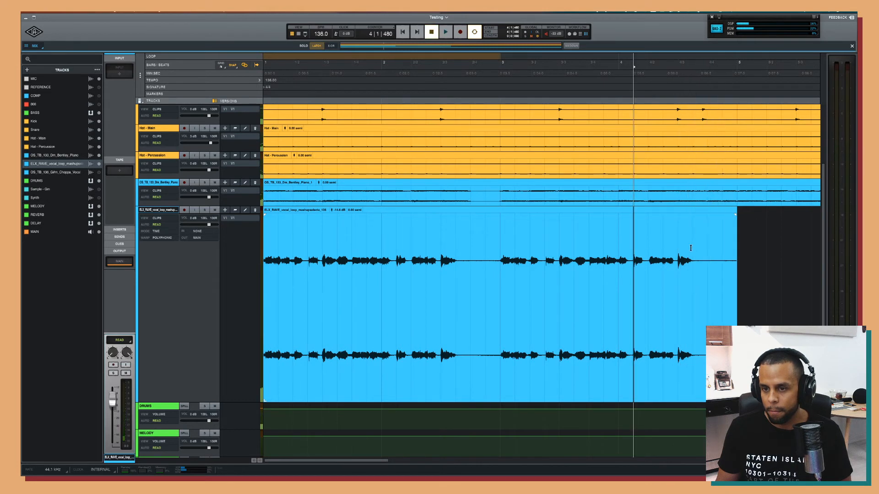
# Paste the vocal chop in the second half of bar 4 beat 3 and again at beat 4, and play the result.
pyautogui.click(692, 250)
pyautogui.press('space')
pyautogui.press('space')
pyautogui.press('super+v')
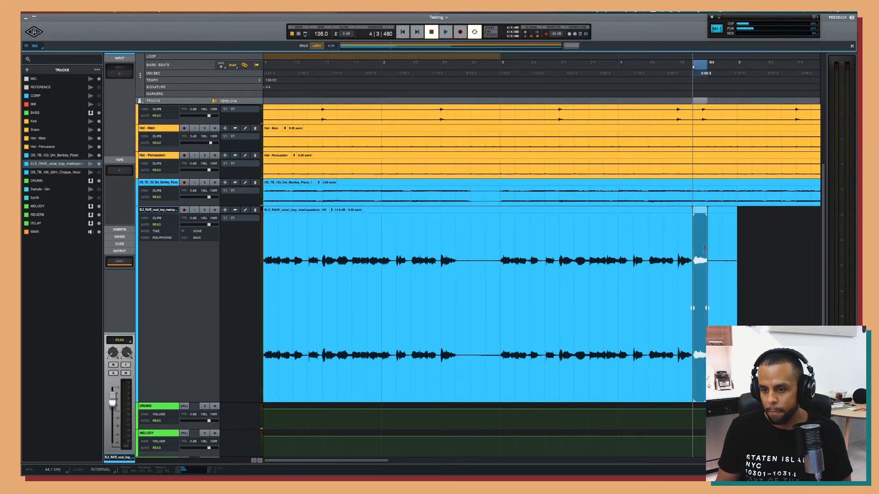
pyautogui.click(707, 251)
pyautogui.press('super+v')
pyautogui.click(639, 259)
pyautogui.press('space')
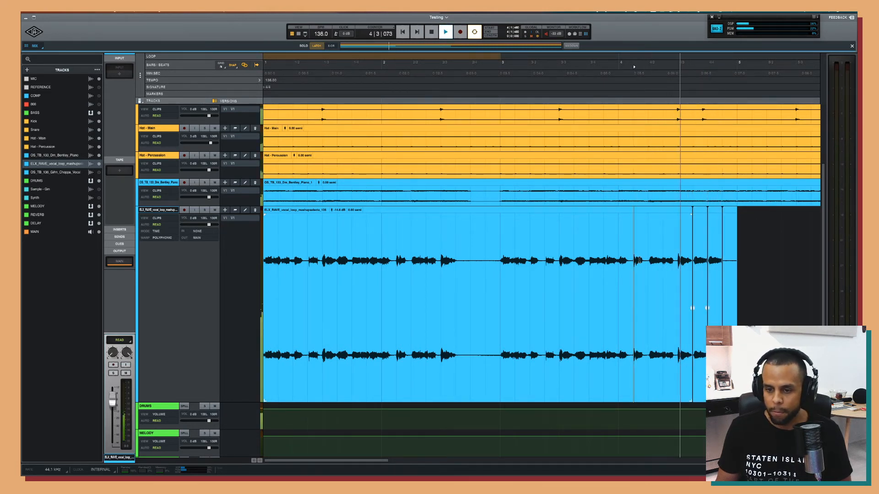
pyautogui.press('space')
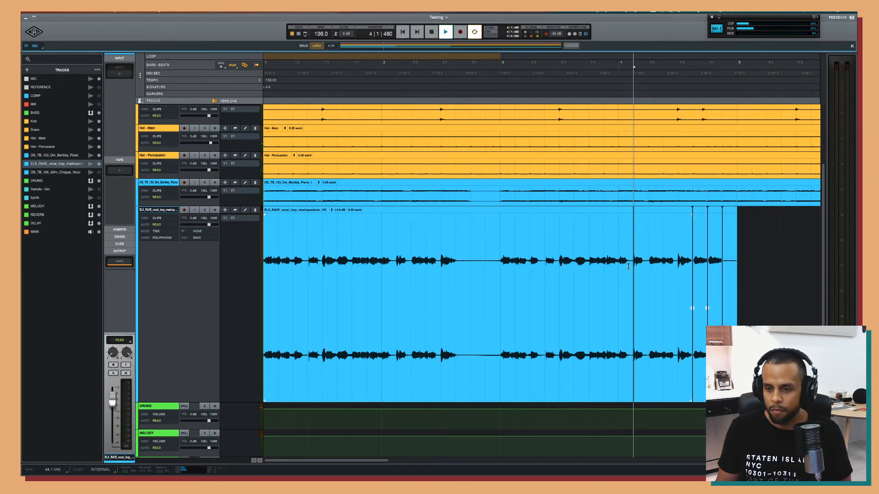
pyautogui.press('space')
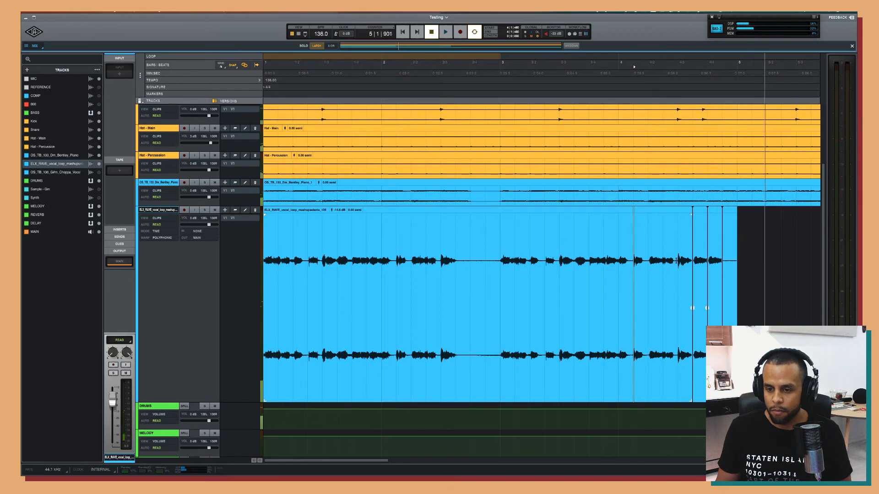
# Paste another short vocal chop in the second half of bar 4 beat 4 and play from bar 3 beat 3.
pyautogui.moveTo(678, 260); pyautogui.dragTo(688, 260)
pyautogui.click(728, 259)
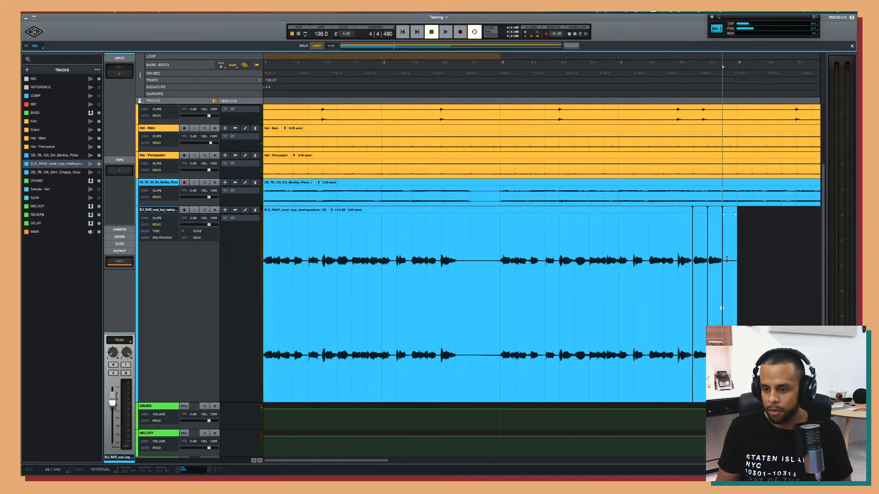
pyautogui.press('super+v')
pyautogui.click(576, 281)
pyautogui.press('space')
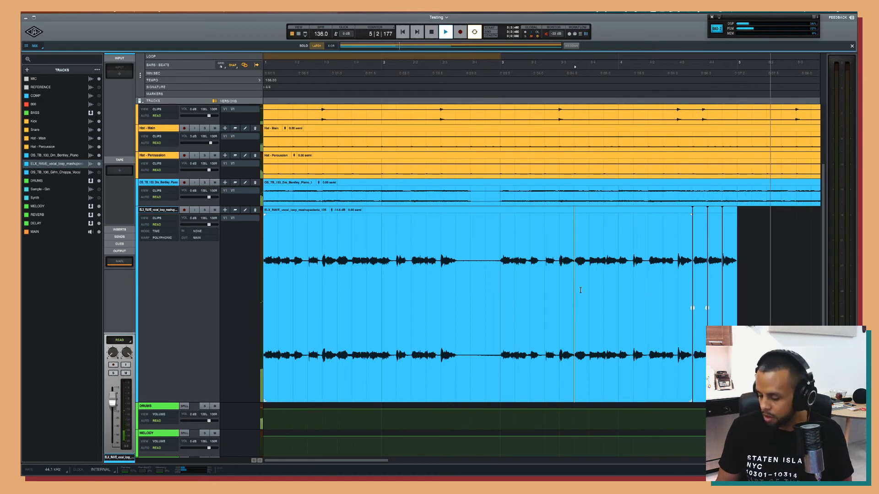
pyautogui.press('space')
# Undo the pasted vocal chops at the end of bar 4.
pyautogui.press('super+z')
pyautogui.press('super+z')
pyautogui.press('super+z')
pyautogui.press('super+z')
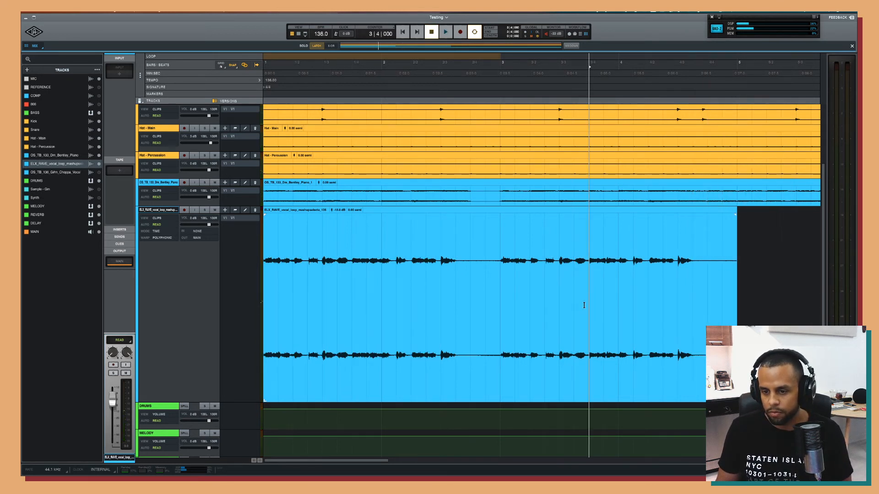
# Play from bar 3 beat 4, and move the vocal phrase at bar 4 beat 2 to beat 4.
pyautogui.press('space')
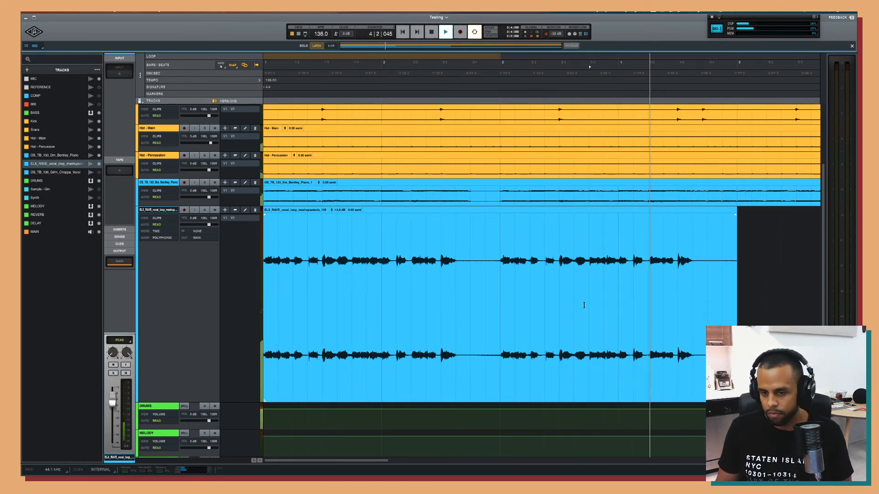
pyautogui.press('space')
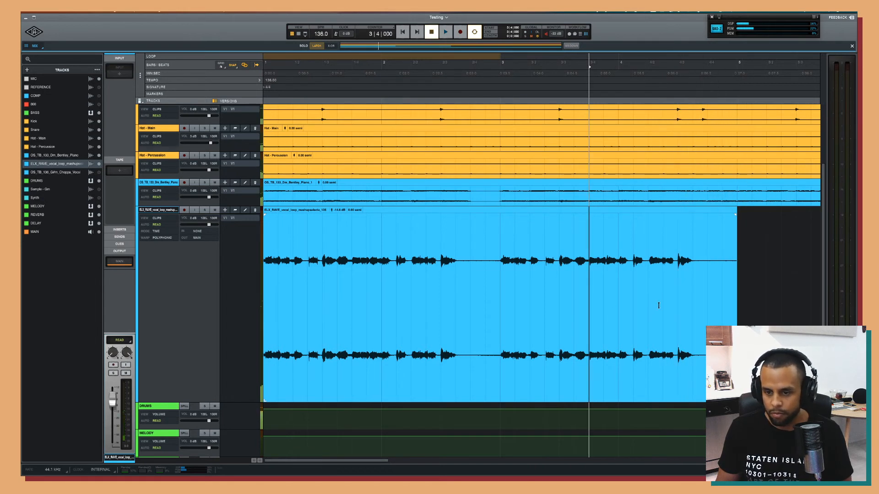
pyautogui.click(602, 285)
pyautogui.moveTo(651, 278); pyautogui.dragTo(697, 273)
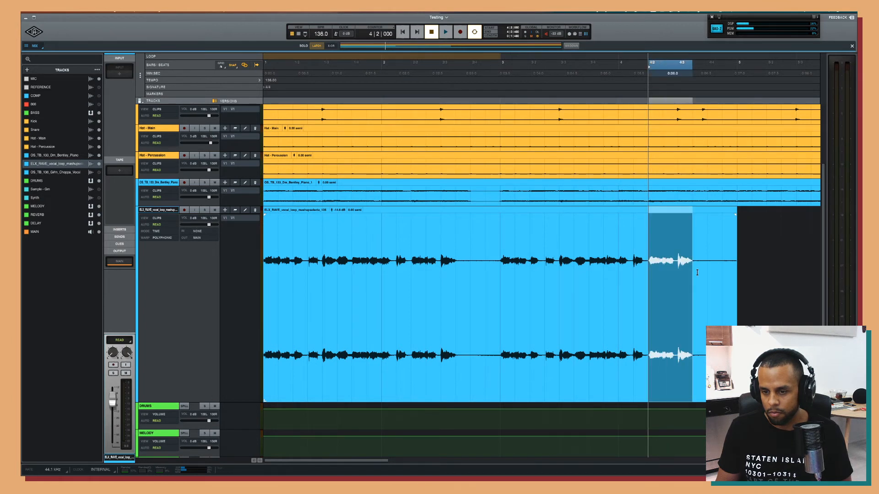
pyautogui.hotkey('ctrl', 'x')
pyautogui.click(709, 272)
pyautogui.hotkey('ctrl', 'v')
# Copy the first half beat of the moved vocal phrase to bar 4 beat 2, beat 3 and the second half of beat 3.
pyautogui.click(705, 271)
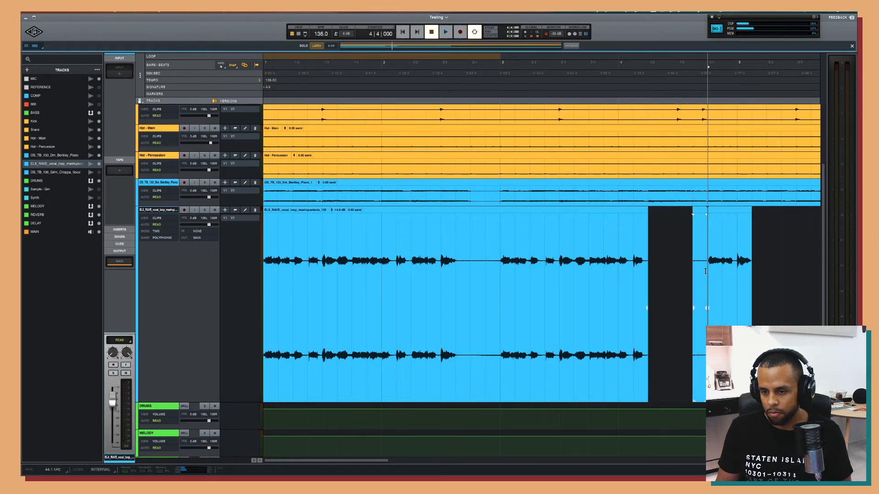
pyautogui.moveTo(706, 270); pyautogui.dragTo(719, 267)
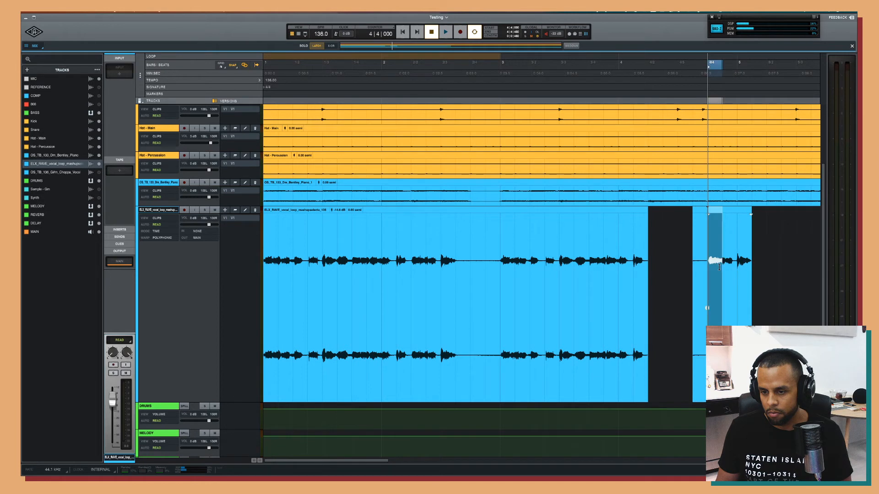
pyautogui.hotkey('ctrl', 'c')
pyautogui.click(656, 270)
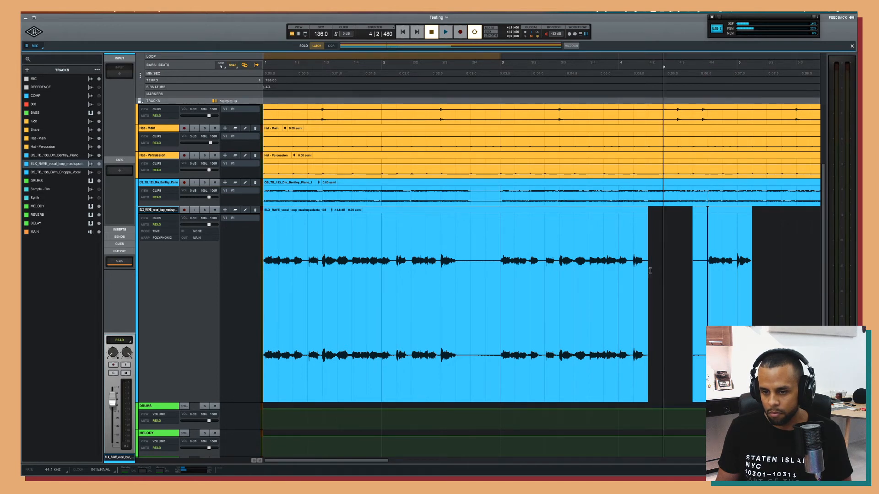
pyautogui.hotkey('ctrl', 'v')
pyautogui.click(678, 270)
pyautogui.hotkey('ctrl', 'v')
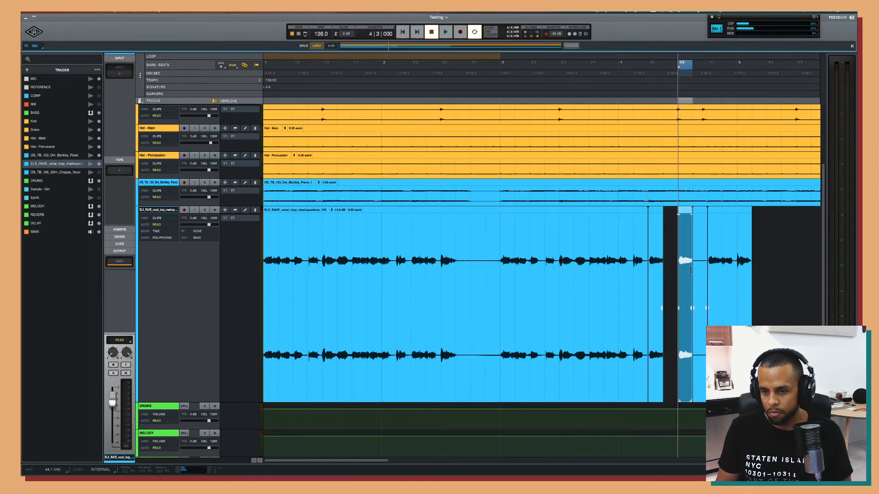
pyautogui.click(694, 270)
pyautogui.hotkey('ctrl', 'v')
# Play the new vocal chops from bar 3 beat 4.
pyautogui.click(583, 270)
pyautogui.press('space')
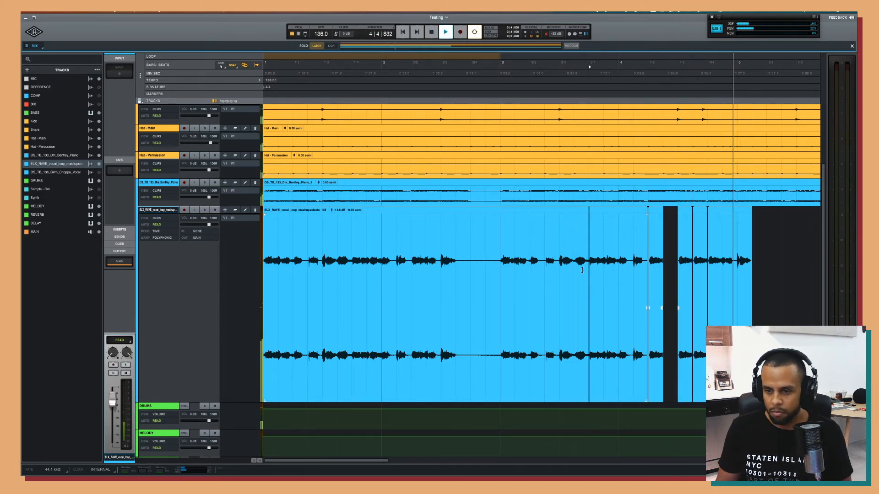
pyautogui.click(589, 270)
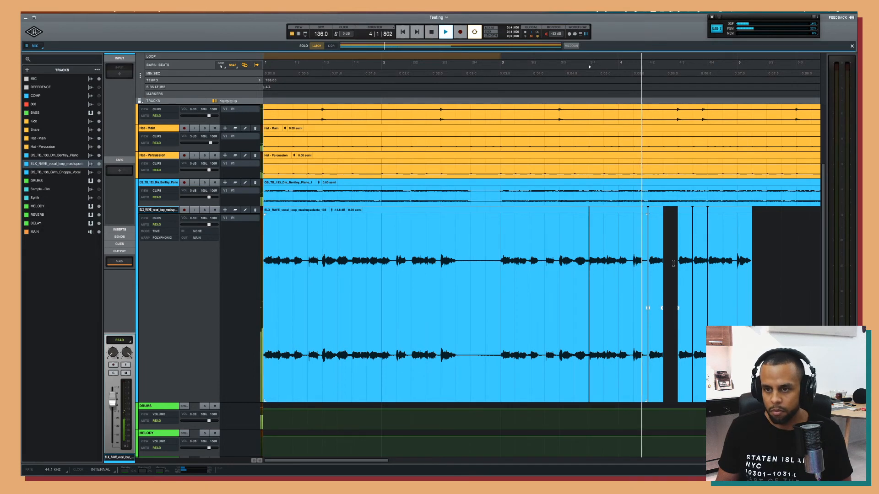
pyautogui.scroll(3, 641, 261)
pyautogui.press('space')
pyautogui.scroll(-1, 654, 258)
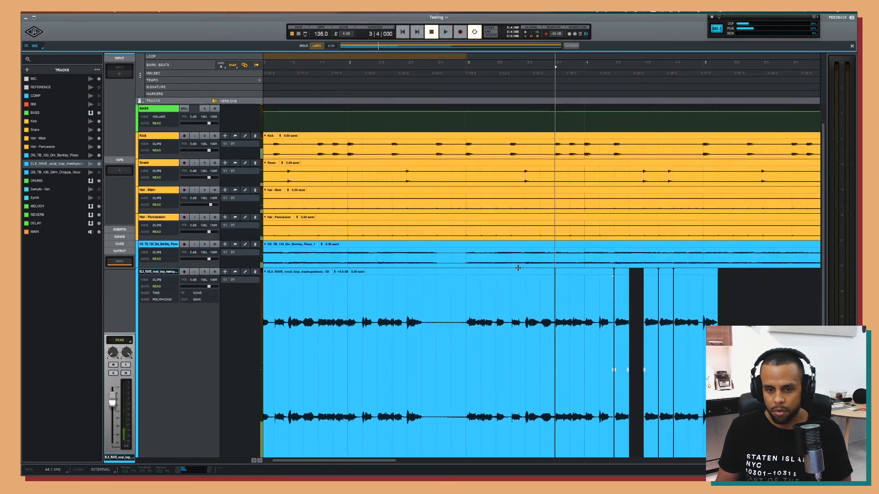
# Increase the height of the piano track above the vocal loop.
pyautogui.click(520, 266)
pyautogui.hotkey('ctrl', 'Up')
pyautogui.hotkey('ctrl', 'Up')
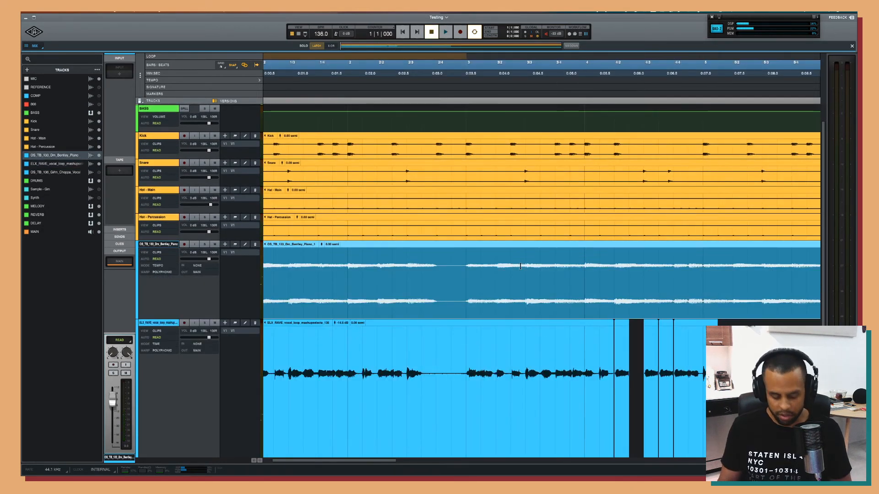
pyautogui.hotkey('ctrl', 'Up')
pyautogui.hotkey('ctrl', 'Down')
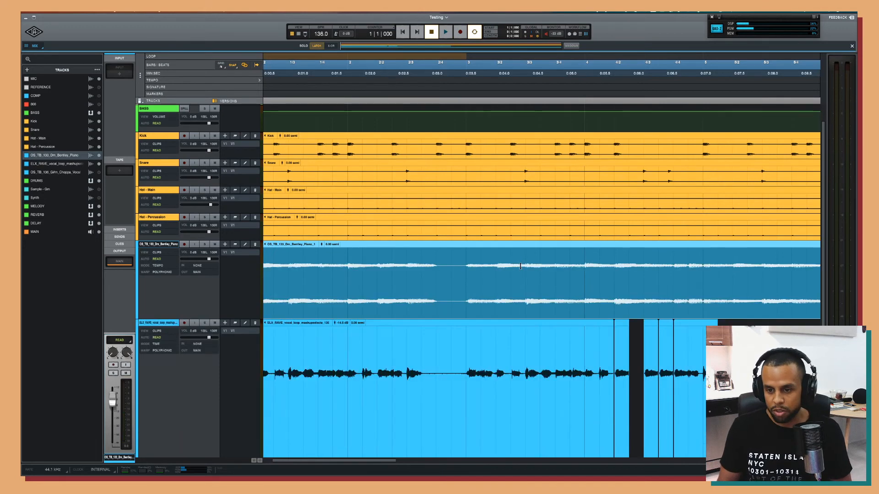
# Play the piano and the chopped vocal together from the second half of bar 3.
pyautogui.scroll(-2, 617, 307)
pyautogui.scroll(-3, 617, 307)
pyautogui.hscroll(2, 617, 307)
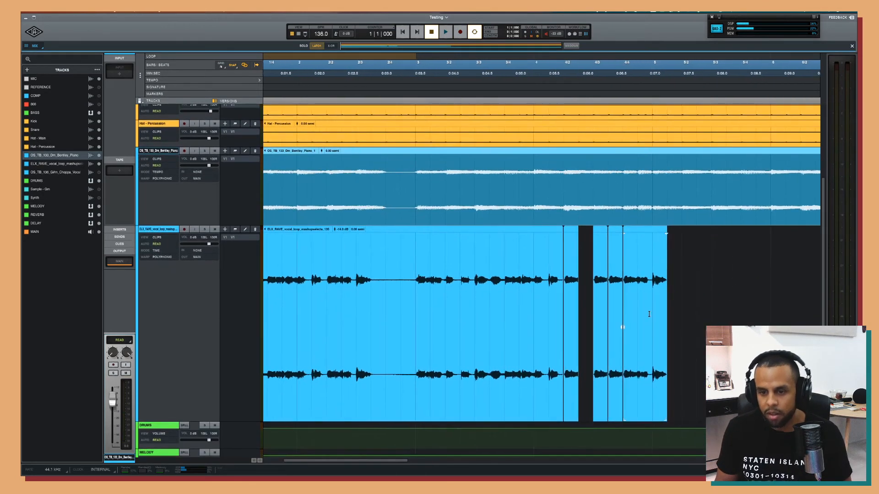
pyautogui.click(631, 335)
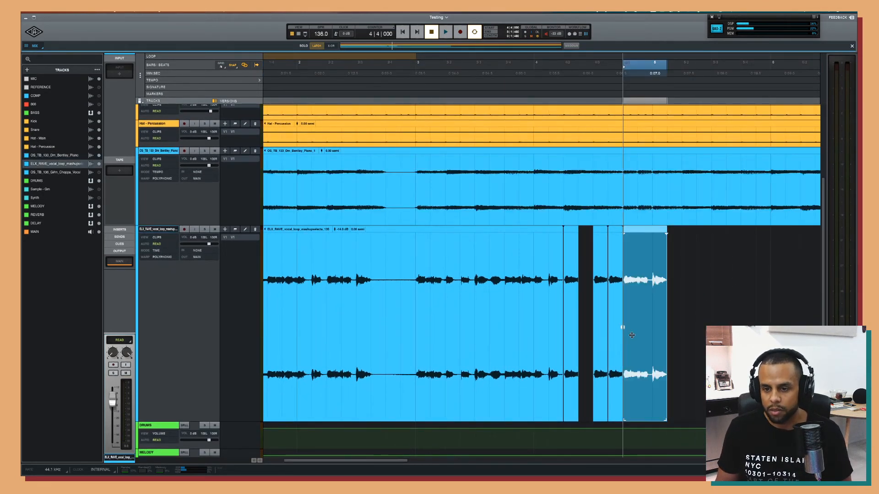
pyautogui.scroll(1, 632, 335)
pyautogui.hscroll(2, 632, 335)
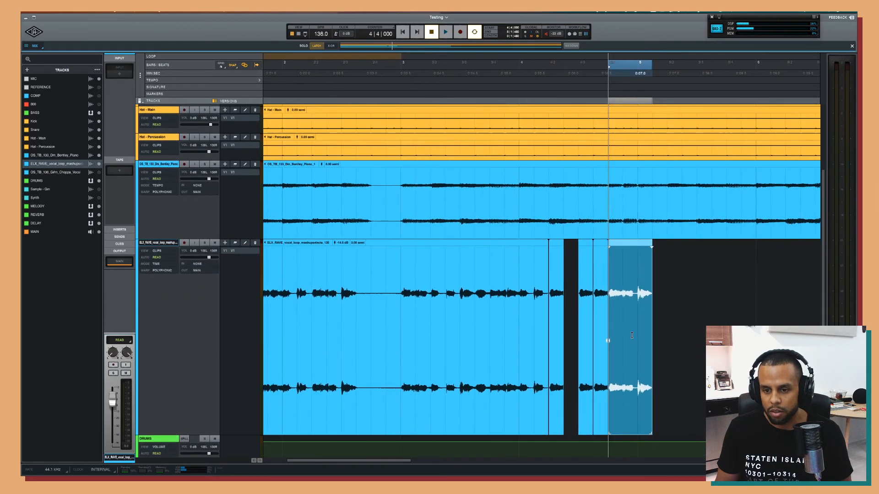
pyautogui.click(470, 218)
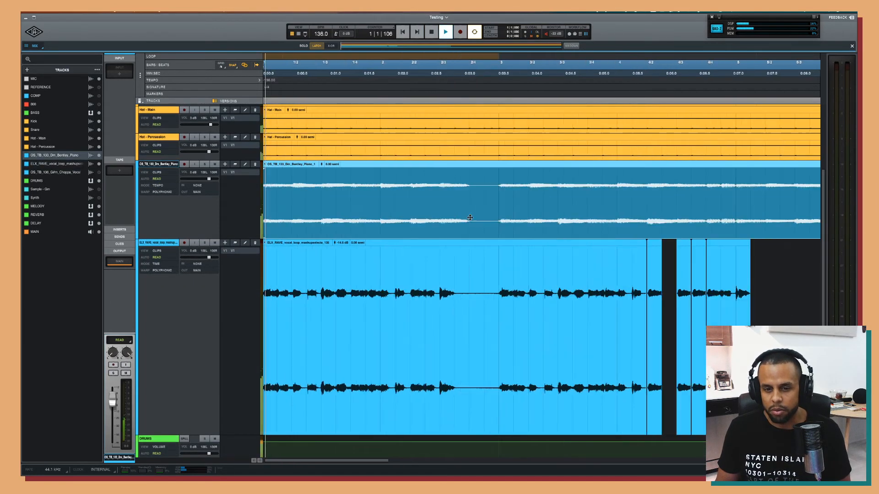
pyautogui.click(572, 197)
pyautogui.press('space')
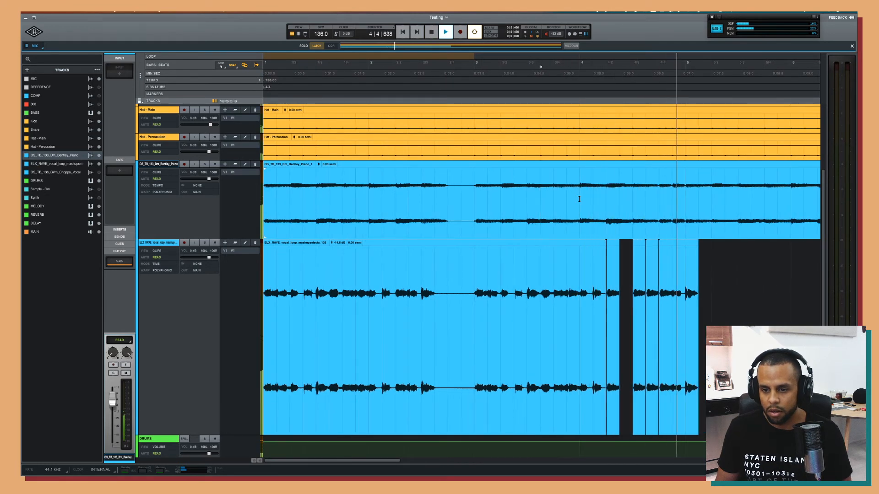
pyautogui.press('space')
# Undo the short vocal chops pasted in bar 4 and restore them.
pyautogui.press('super+z')
pyautogui.press('super+z')
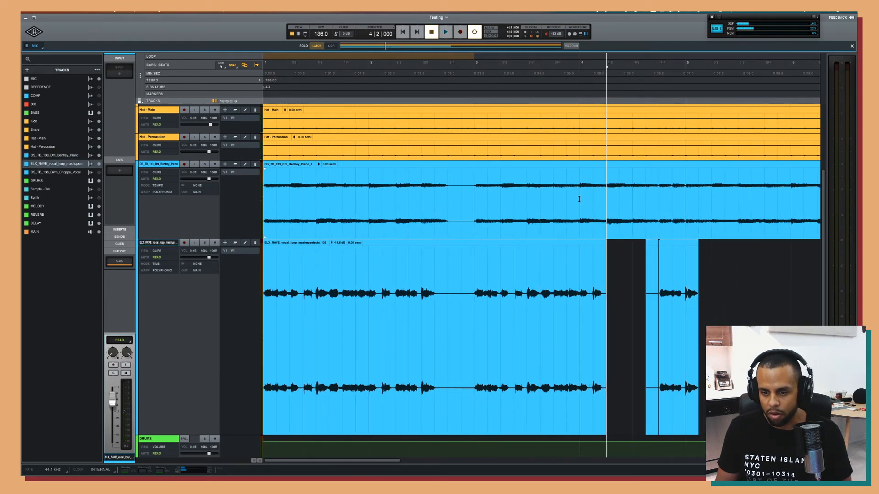
pyautogui.press('super+z')
pyautogui.press('super+z')
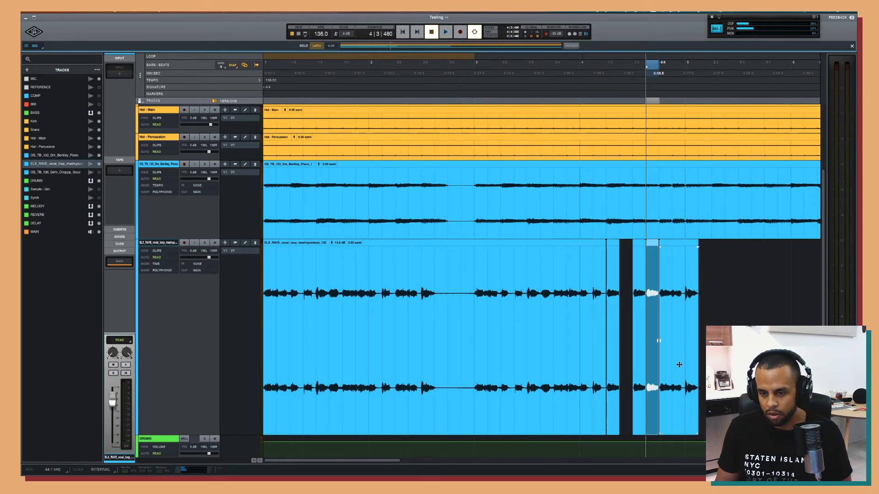
# Play the vocal chops from bar 4 beat 1 and delete the vocal tail extending past the start of bar 5.
pyautogui.click(591, 332)
pyautogui.press('space')
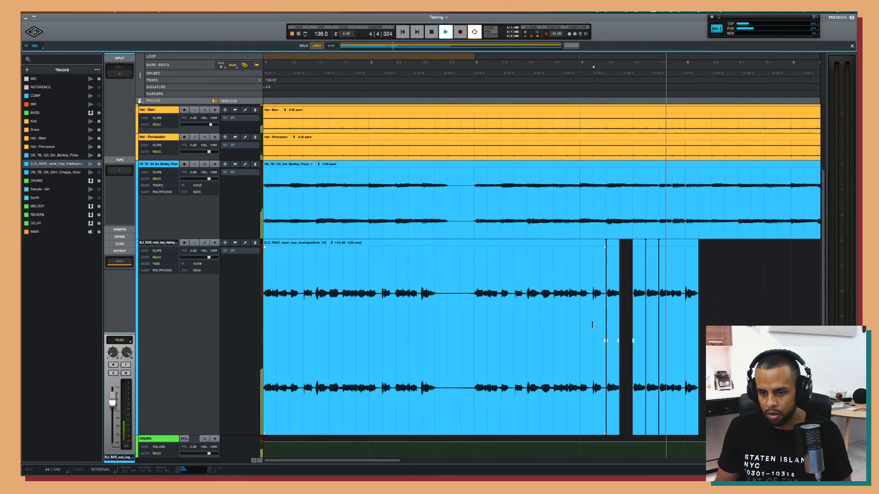
pyautogui.press('space')
pyautogui.moveTo(709, 329); pyautogui.dragTo(682, 329)
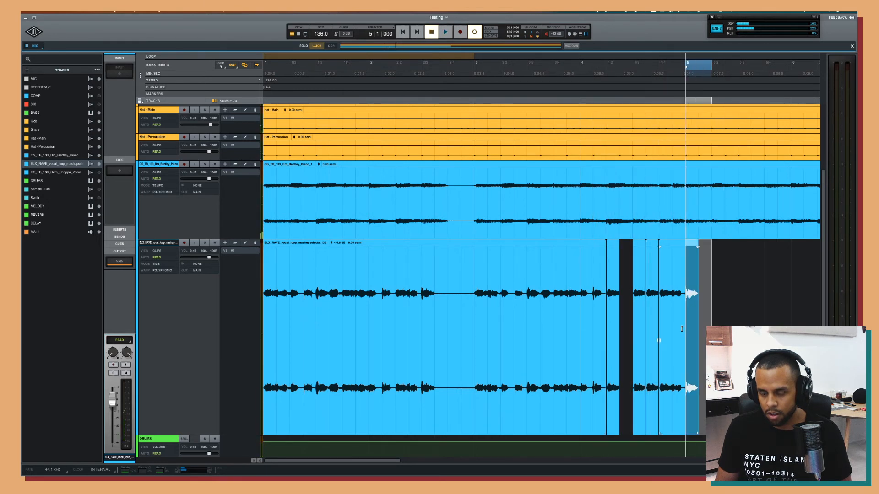
pyautogui.press('Delete')
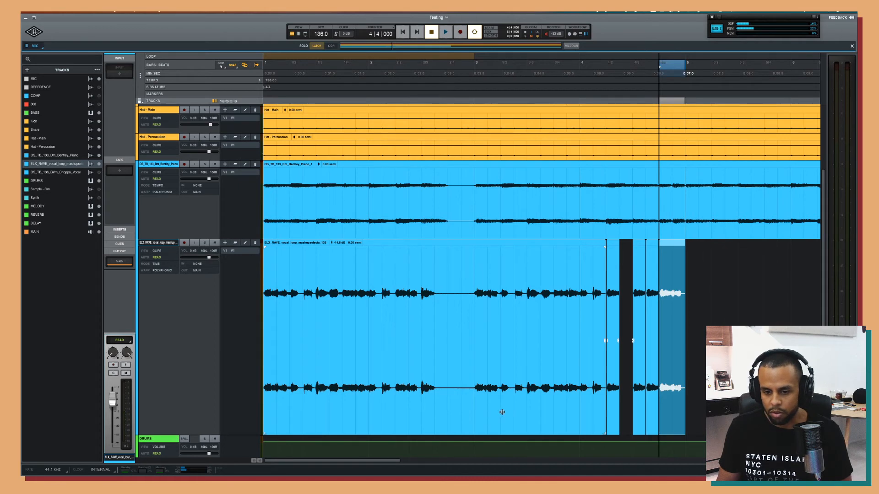
# Select and copy all the chopped vocal clips from bar 1 through bar 4.
pyautogui.click(502, 412)
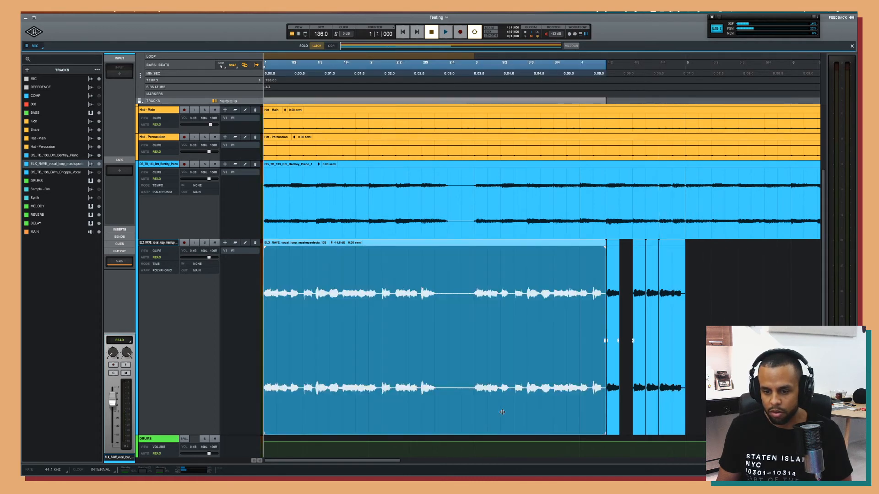
pyautogui.keyDown('shift'); pyautogui.click(662, 419); pyautogui.keyUp('shift')
pyautogui.scroll(-5, 662, 419)
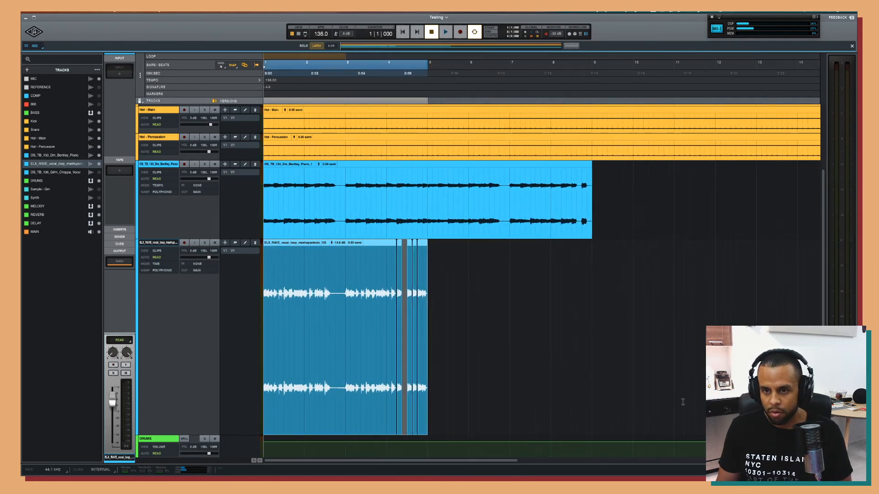
pyautogui.scroll(-3, 683, 402)
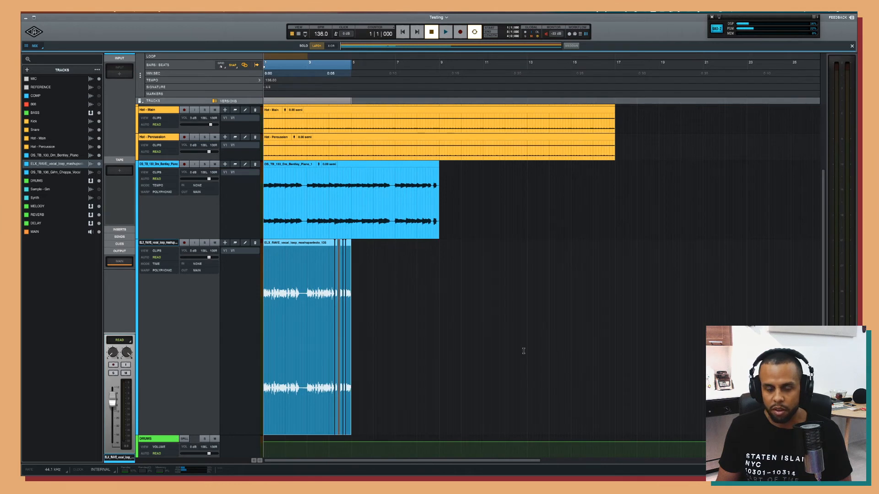
# Try pasting the copied vocal clips at bar 13 and play them from there.
pyautogui.click(445, 307)
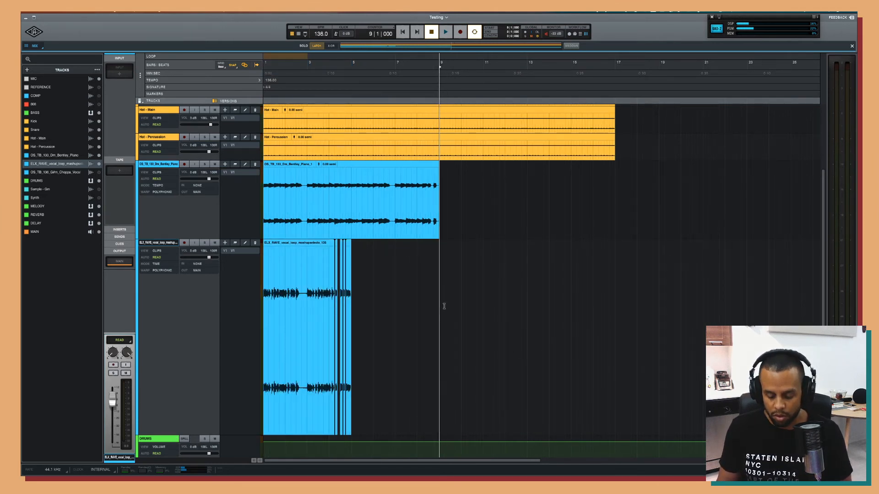
pyautogui.click(524, 300)
pyautogui.hotkey('ctrl', 'v')
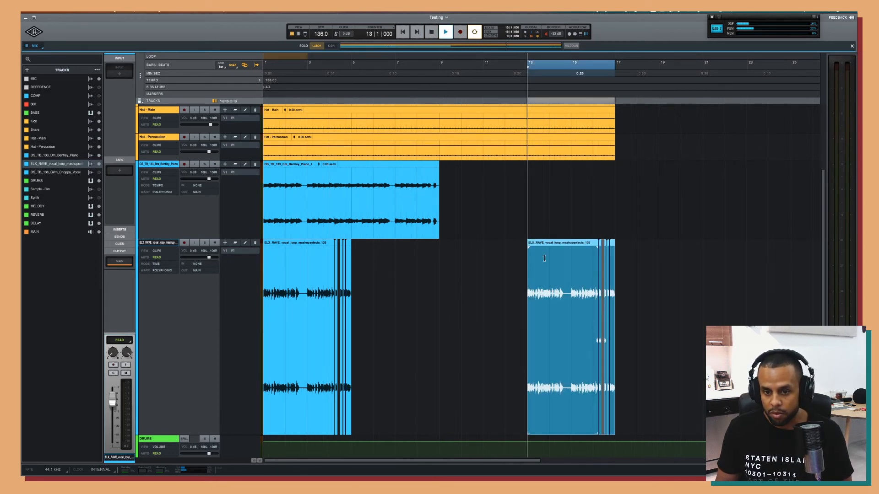
pyautogui.press('t')
pyautogui.press('t')
pyautogui.press('t')
pyautogui.press('t')
pyautogui.press('t')
pyautogui.hscroll(1, 545, 258)
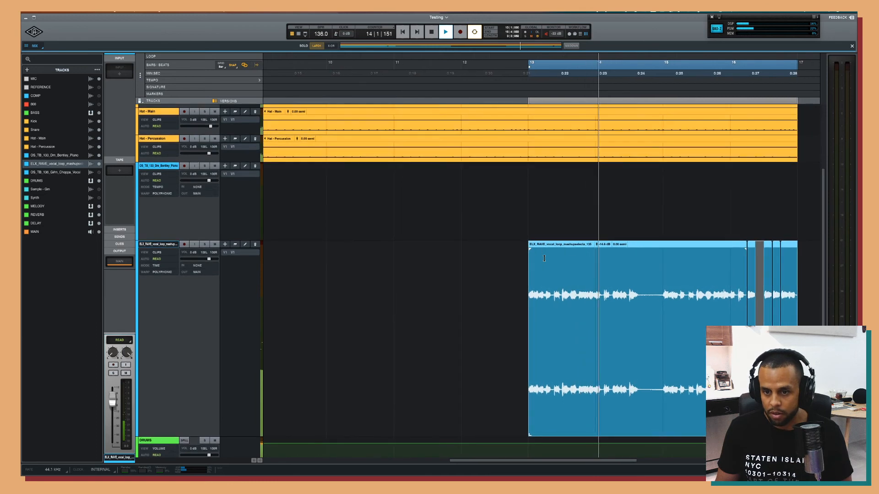
pyautogui.press('space')
# Undo the vocal copy pasted at bar 13.
pyautogui.press('r')
pyautogui.click(345, 229)
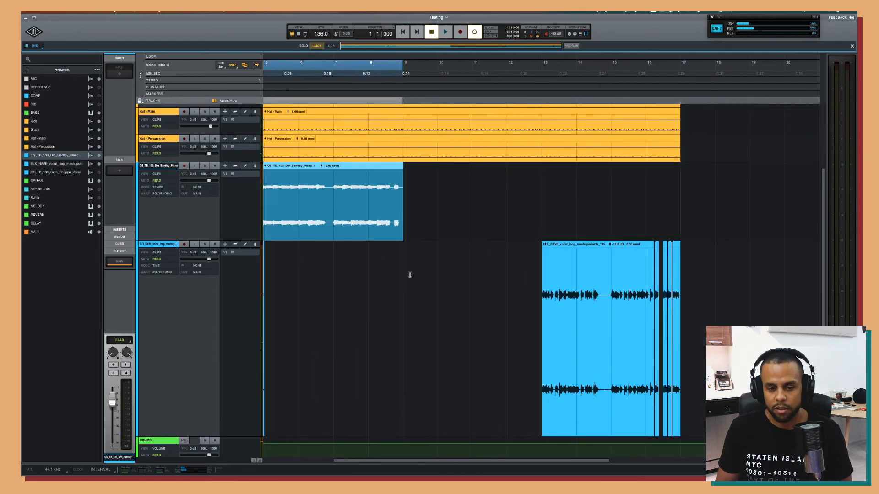
pyautogui.hscroll(-5, 409, 274)
pyautogui.hotkey('ctrl', 'z')
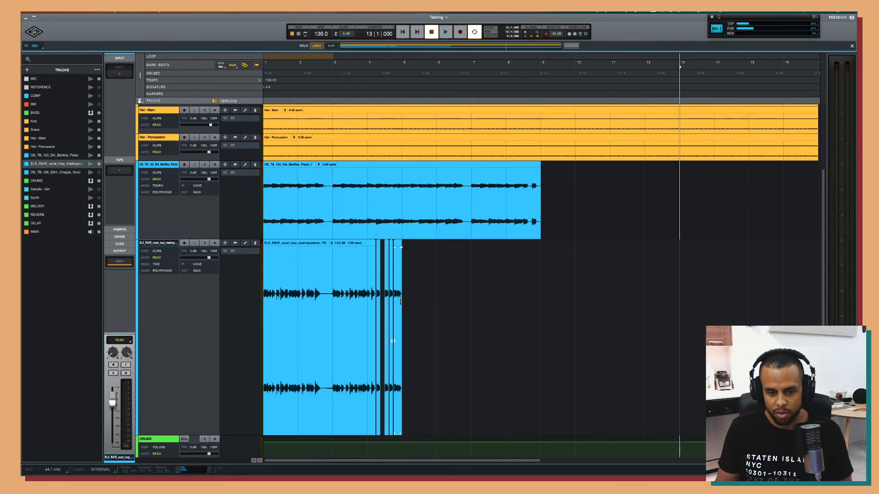
# Paste the copied vocal clips at bar 5 and play the end of the repeat from bar 8.
pyautogui.hotkey('ctrl', 'v')
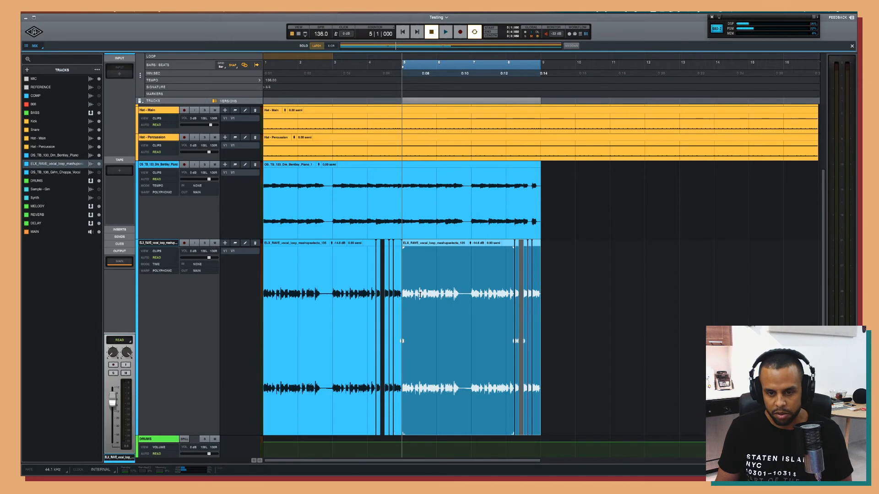
pyautogui.click(501, 202)
pyautogui.press('t')
pyautogui.press('t')
pyautogui.press('t')
pyautogui.press('space')
pyautogui.hscroll(3, 501, 203)
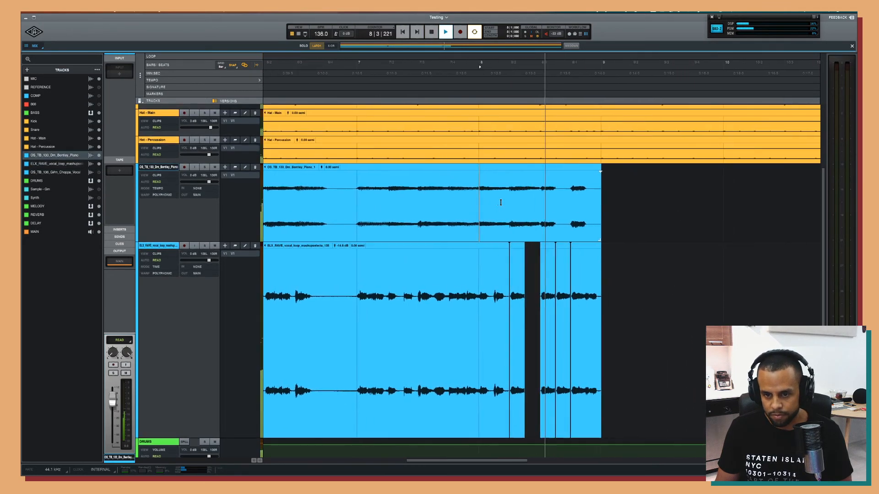
pyautogui.press('space')
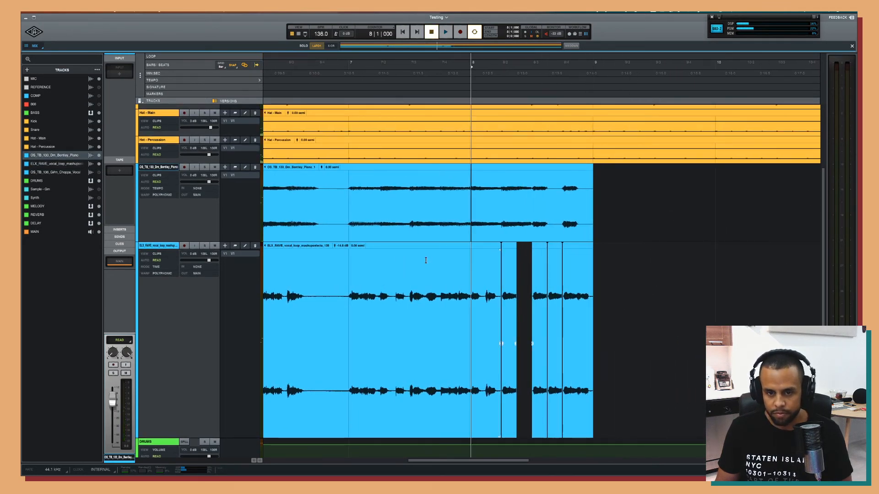
# Select the piano clip and play the piano and vocal arrangement from bar 1.
pyautogui.click(499, 232)
pyautogui.press('space')
pyautogui.press('r')
pyautogui.press('r')
pyautogui.press('r')
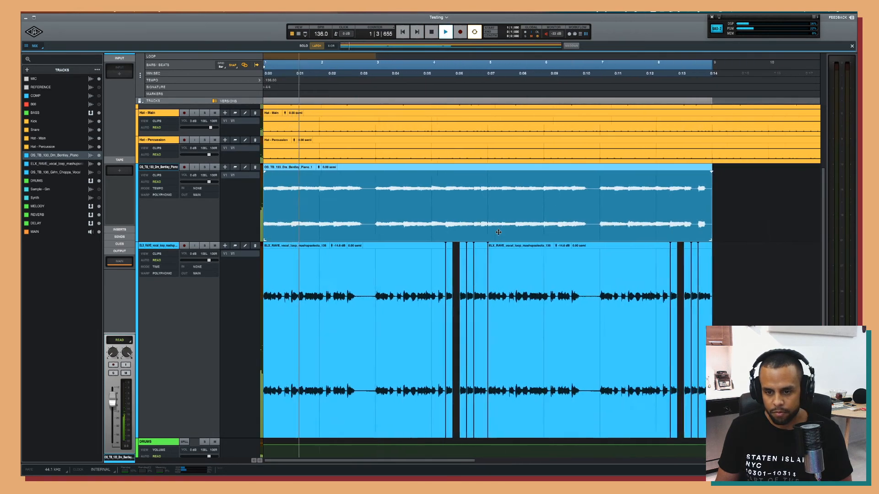
pyautogui.press('r')
pyautogui.press('space')
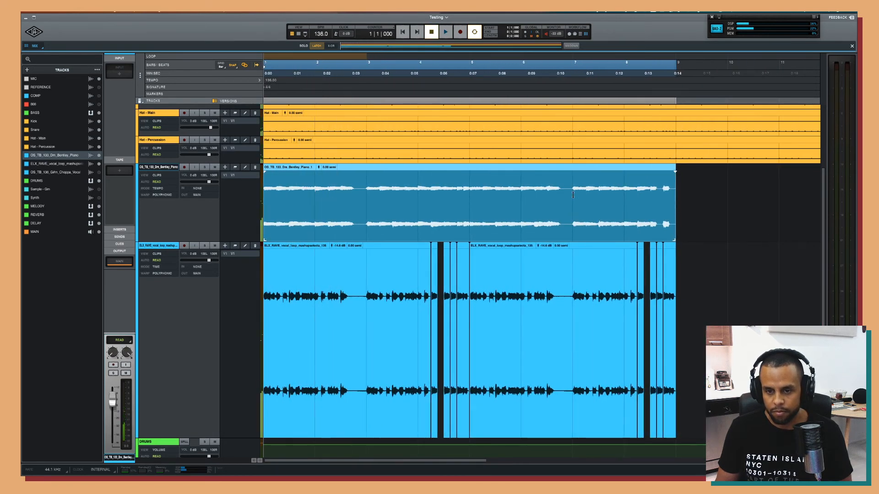
# Play the arrangement from bar 7 and undo the vocal repeat pasted at bar 5.
pyautogui.click(571, 183)
pyautogui.press('space')
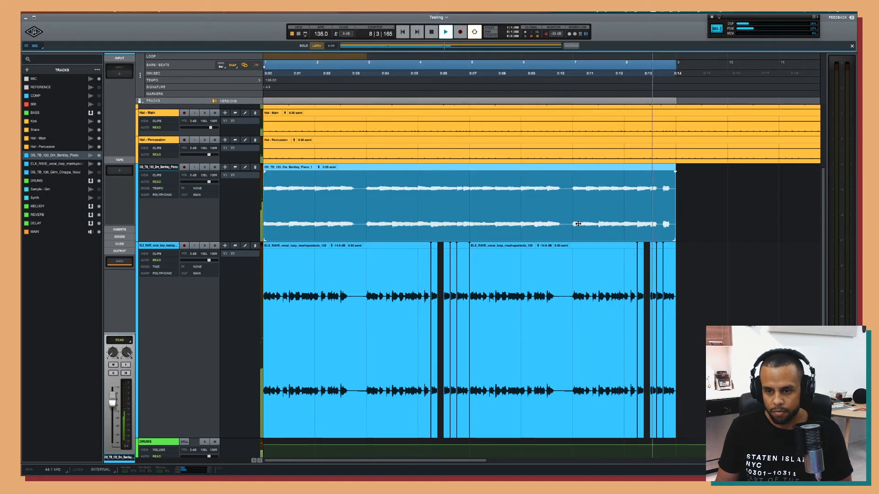
pyautogui.press('space')
pyautogui.press('super+z')
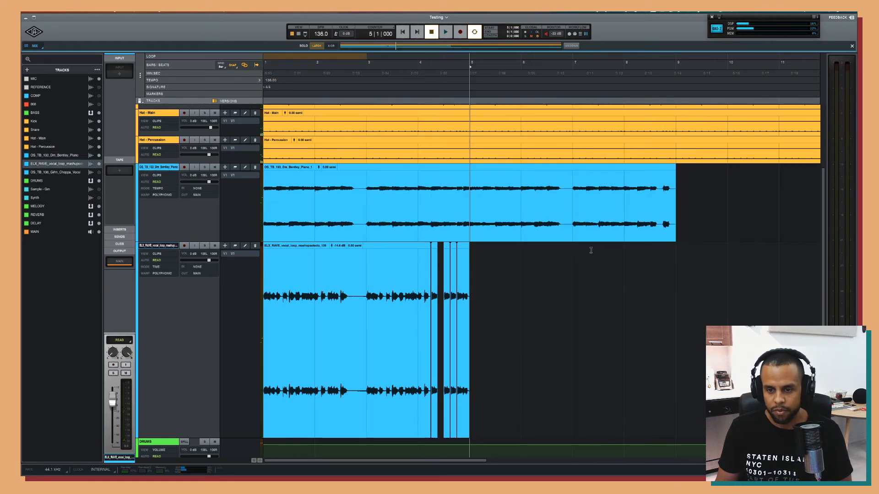
# Play from bar 1 and add a fade-out to the end of the last vocal clip before bar 5.
pyautogui.press('Return')
pyautogui.press('space')
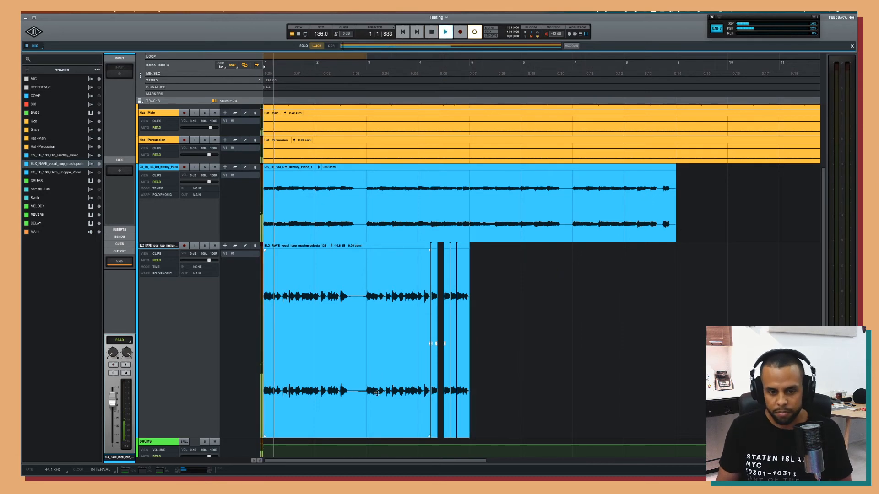
pyautogui.press('t')
pyautogui.press('t')
pyautogui.hscroll(5, 381, 413)
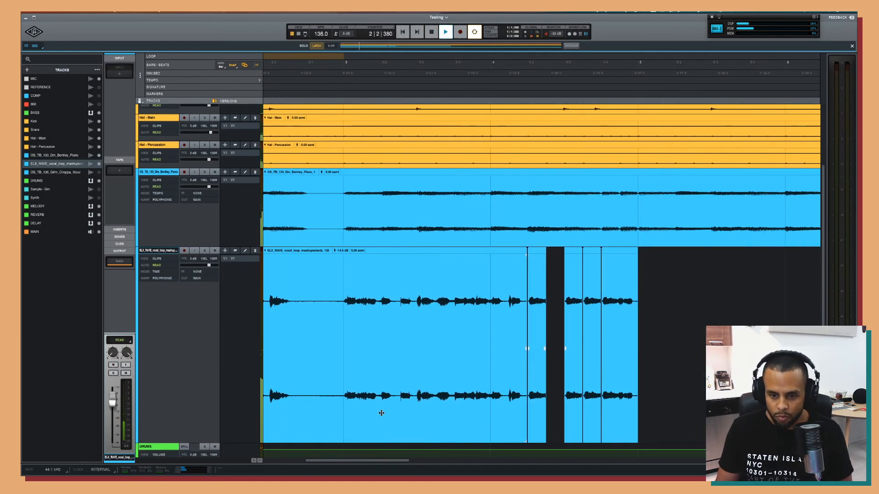
pyautogui.press('t')
pyautogui.scroll(-5, 381, 413)
pyautogui.press('t')
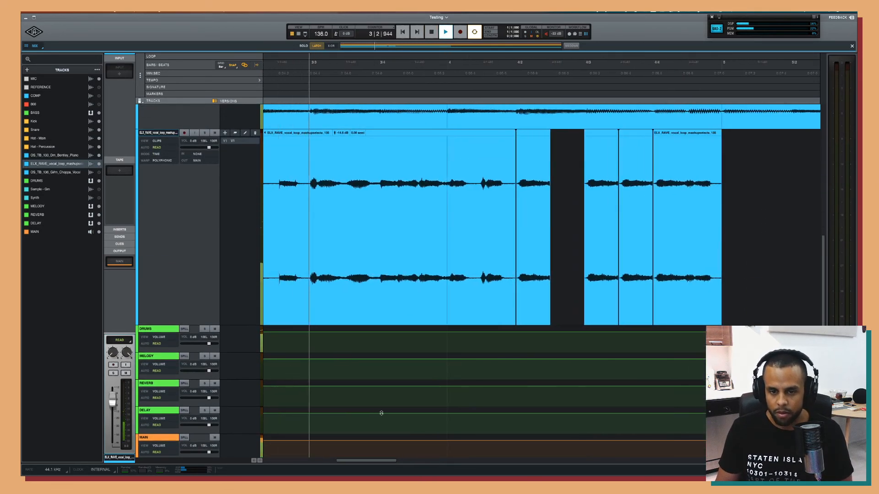
pyautogui.scroll(2, 381, 413)
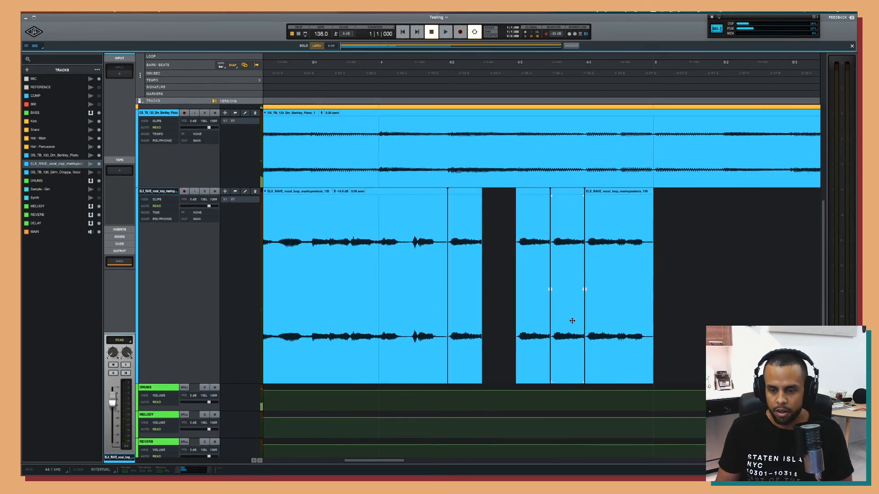
pyautogui.moveTo(655, 265); pyautogui.dragTo(645, 265)
pyautogui.press('r')
# Fade out the vocal chop before the gap in bar 4 and fade in the chop after the gap.
pyautogui.press('Return')
pyautogui.press('space')
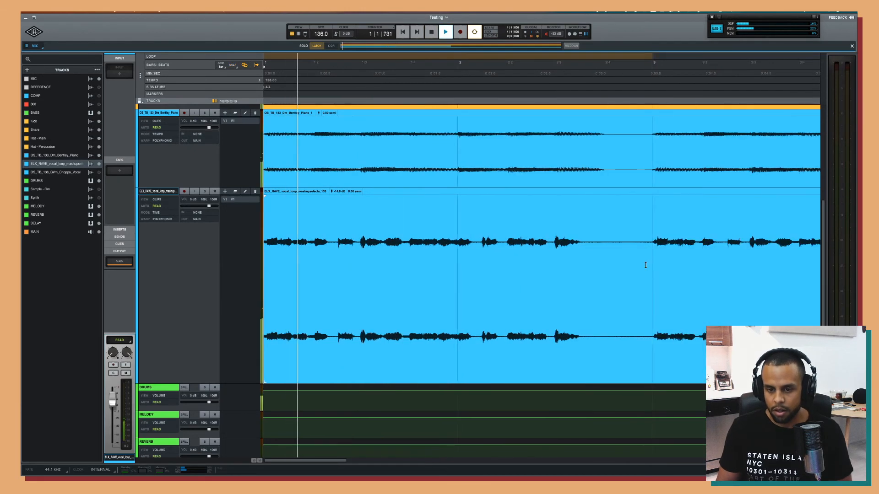
pyautogui.press('r')
pyautogui.press('r')
pyautogui.click(567, 351)
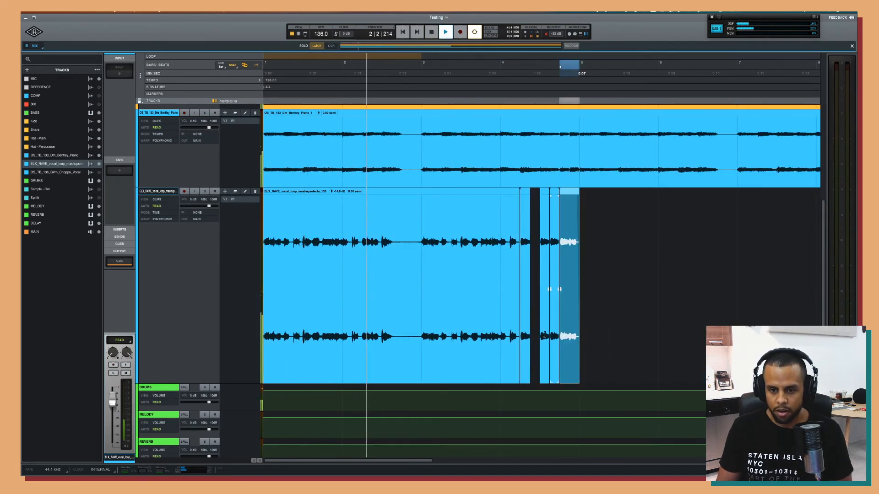
pyautogui.press('t')
pyautogui.press('t')
pyautogui.press('t')
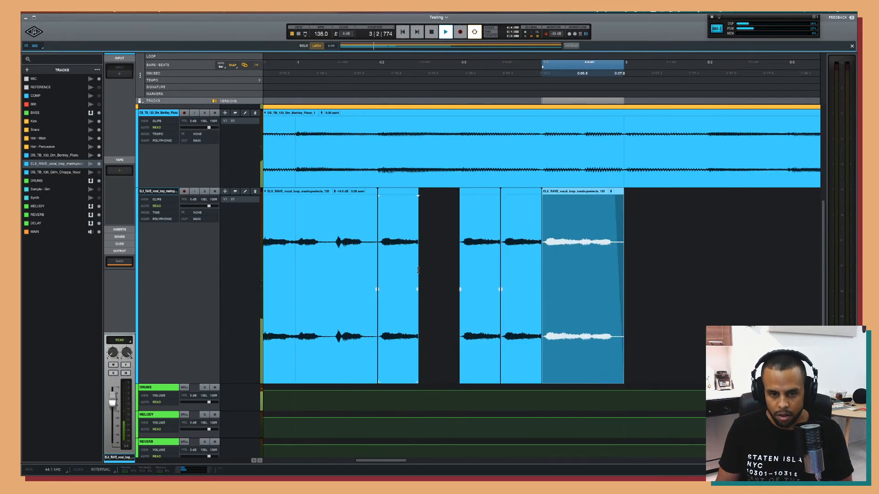
pyautogui.moveTo(418, 270); pyautogui.dragTo(458, 257)
pyautogui.click(438, 264)
pyautogui.press('Delete')
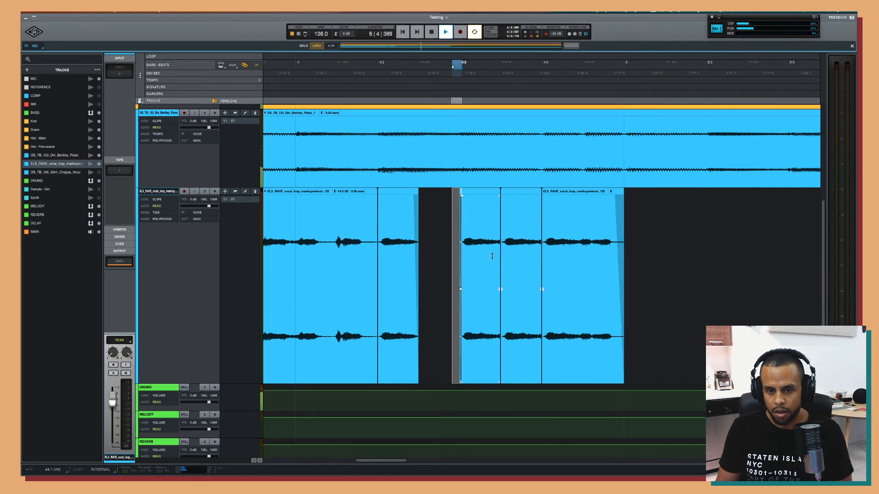
# Add short crossfades at the two joins between the last three vocal chops in bar 4.
pyautogui.press('Delete')
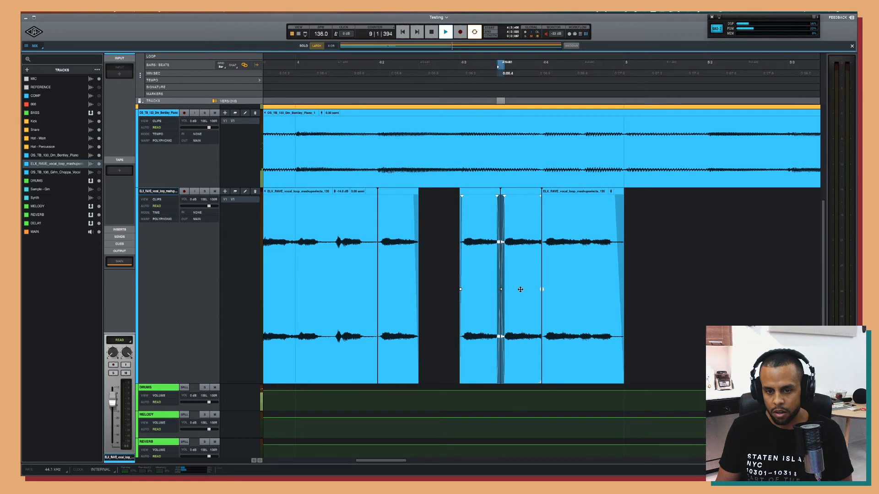
pyautogui.moveTo(541, 290); pyautogui.dragTo(537, 290)
pyautogui.press('space')
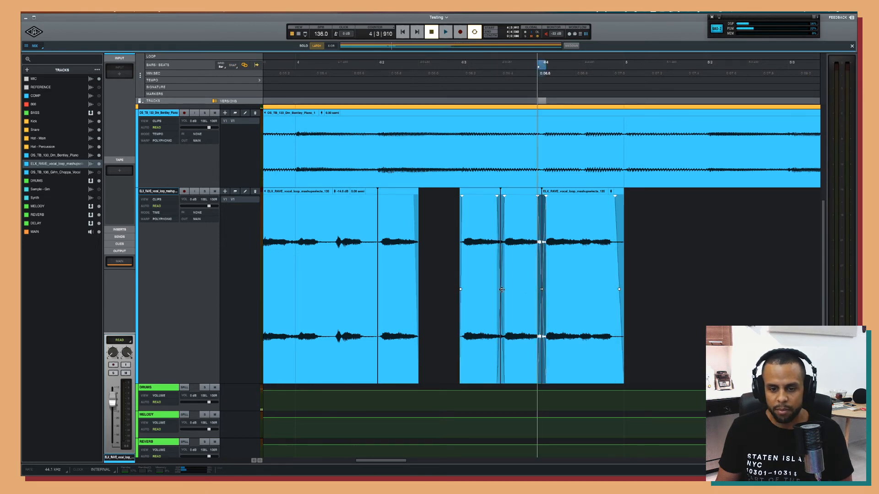
pyautogui.press('r')
pyautogui.press('r')
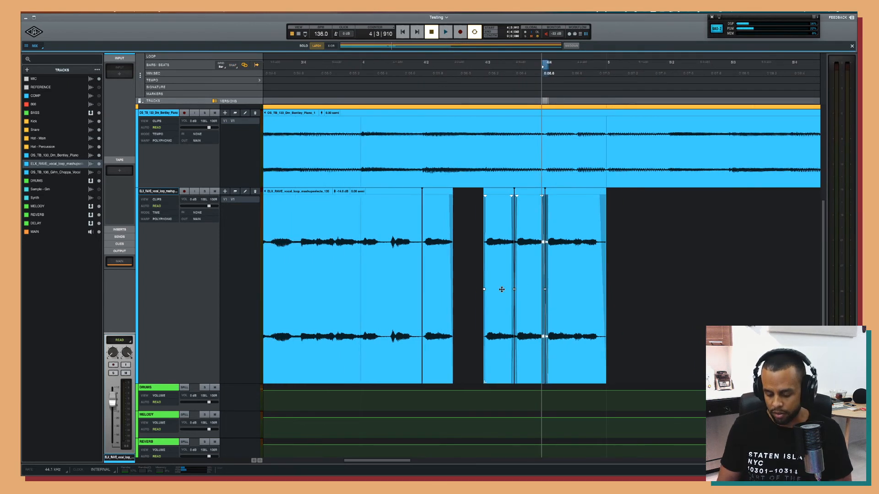
# Play from bar 1 and crossfade the long vocal clip into the first chop at beat 2 of bar 4.
pyautogui.press('Return')
pyautogui.press('space')
pyautogui.press('r')
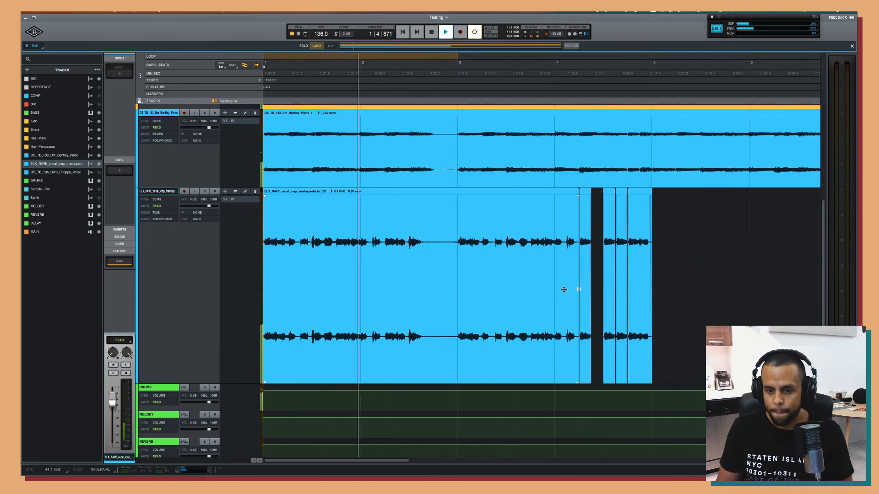
pyautogui.moveTo(578, 289); pyautogui.dragTo(579, 289)
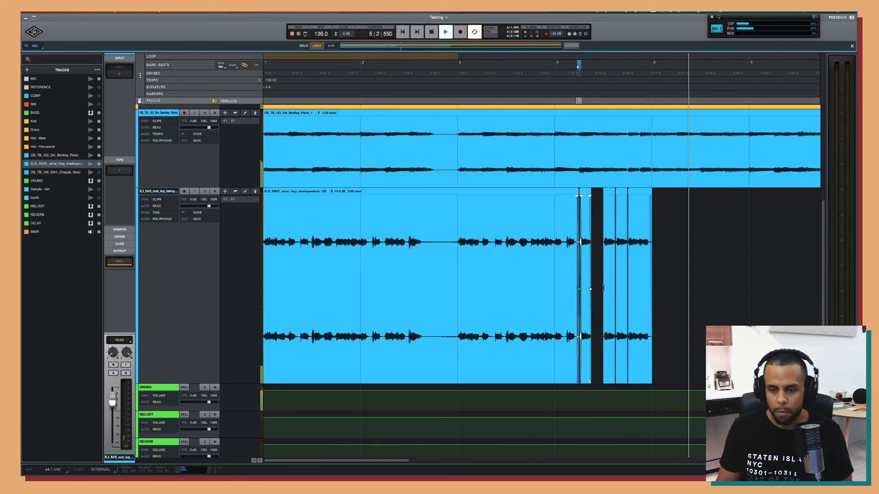
pyautogui.press('r')
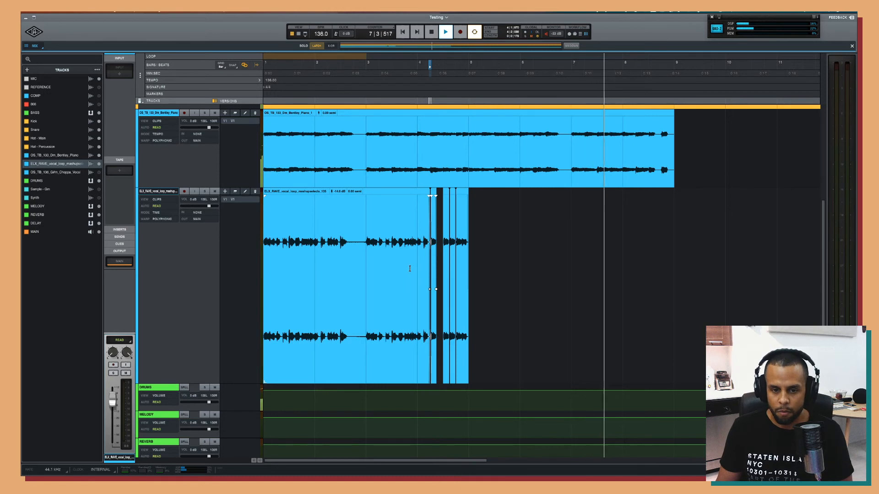
pyautogui.press('space')
# Copy the chopped vocal clips of bar 4 to bar 8 and play the result from bar 7.
pyautogui.moveTo(417, 268); pyautogui.dragTo(463, 260)
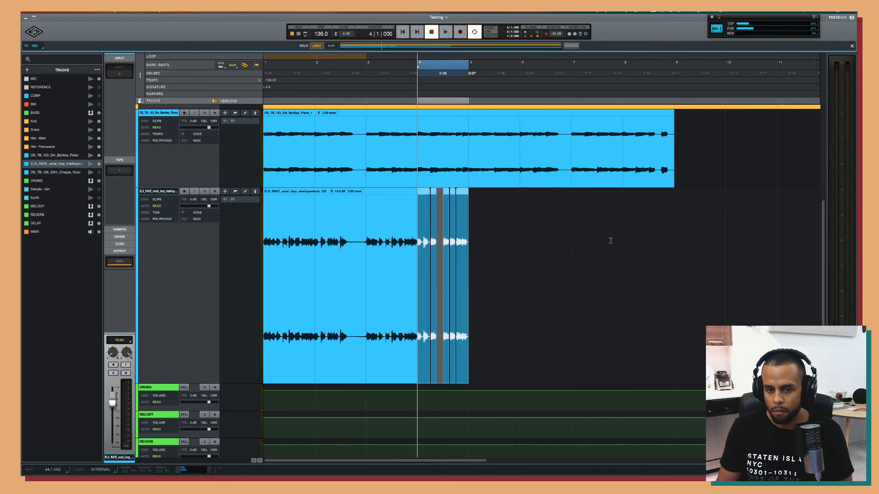
pyautogui.click(627, 240)
pyautogui.press('super+v')
pyautogui.click(570, 247)
pyautogui.press('space')
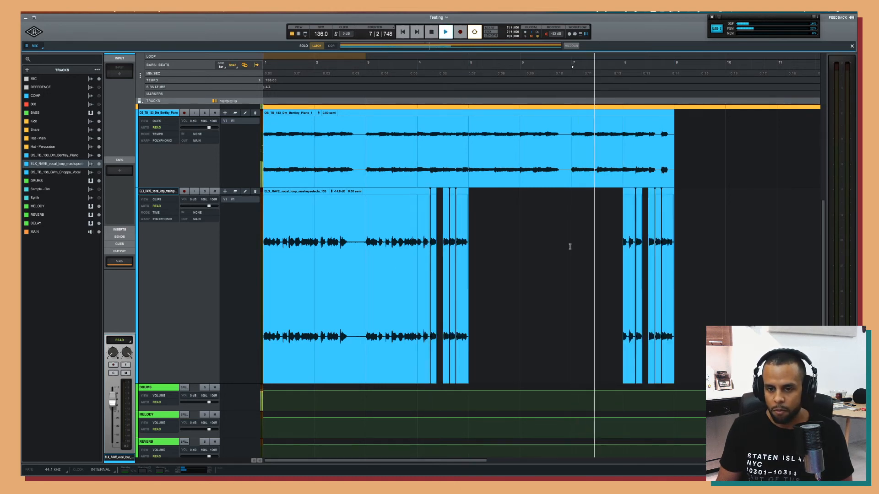
pyautogui.press('t')
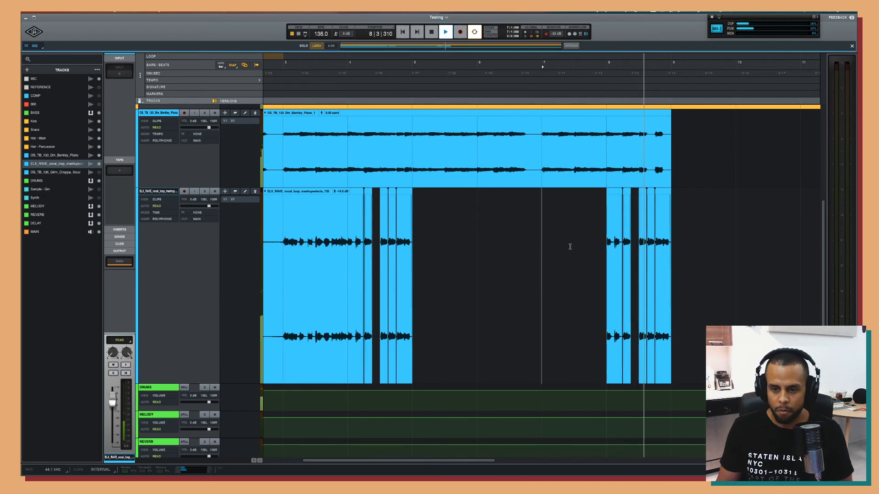
pyautogui.press('space')
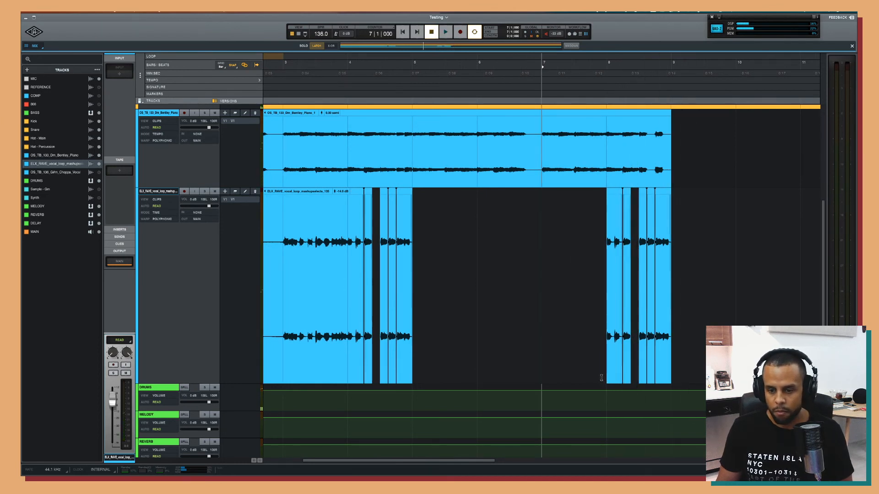
# Extend the start of the vocal clip pasted at bar 8 back to bar 7 and play the arrangement.
pyautogui.moveTo(607, 378); pyautogui.dragTo(543, 373)
pyautogui.click(492, 342)
pyautogui.press('space')
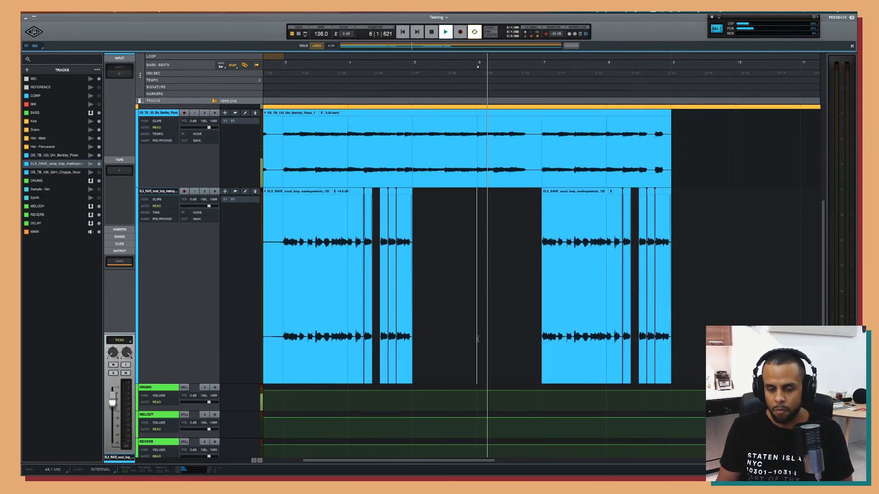
pyautogui.press('space')
pyautogui.click(364, 325)
pyautogui.click(342, 297)
pyautogui.press('space')
pyautogui.click(441, 269)
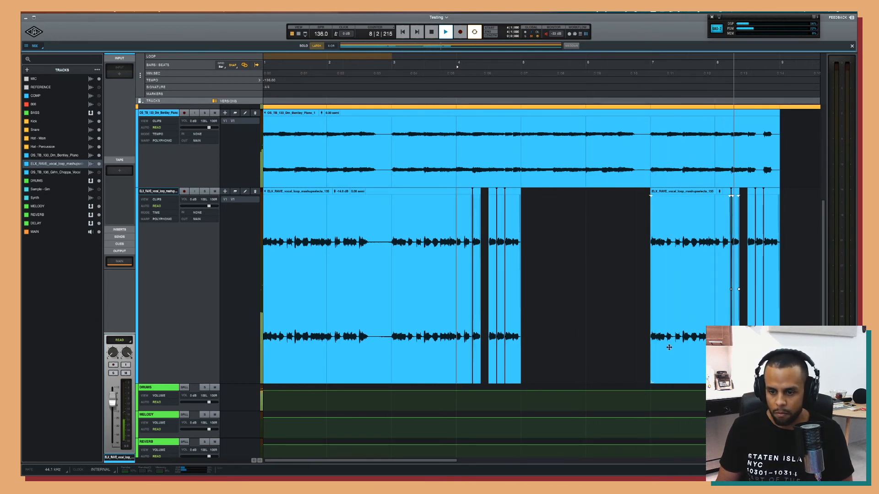
pyautogui.press('space')
# Extend the start of the vocal clip at bar 7 back to bar 5 and play from there.
pyautogui.moveTo(651, 338); pyautogui.dragTo(548, 369)
pyautogui.click(517, 293)
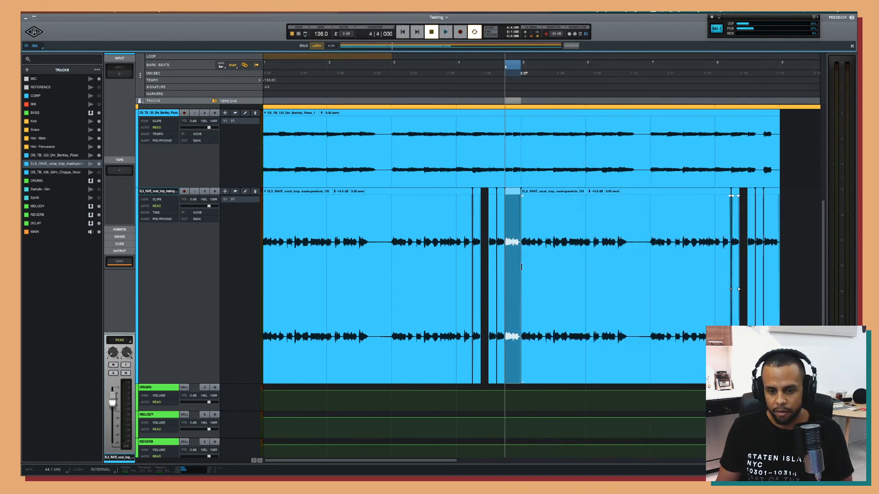
pyautogui.click(521, 266)
pyautogui.press('space')
pyautogui.press('t')
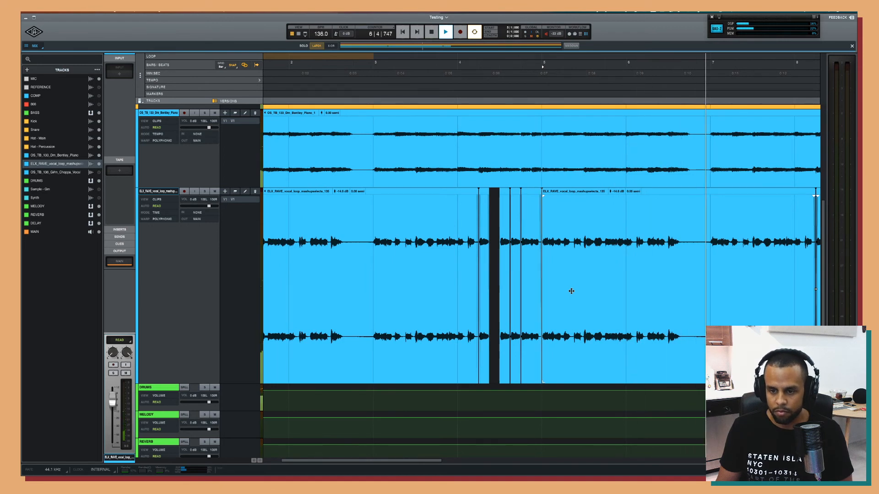
pyautogui.press('space')
# Delete the vocal audio from bar 5 up to the silent stretch in the second half of bar 6.
pyautogui.click(679, 254)
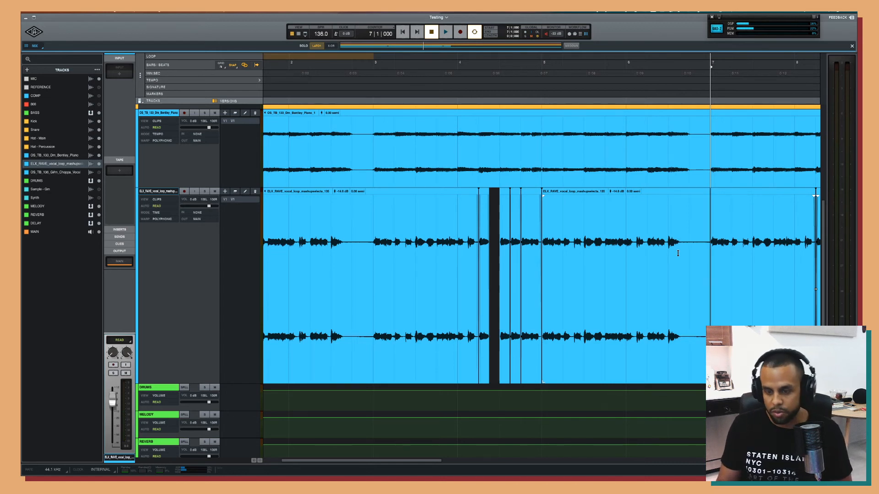
pyautogui.moveTo(678, 247); pyautogui.dragTo(537, 259)
pyautogui.press('Delete')
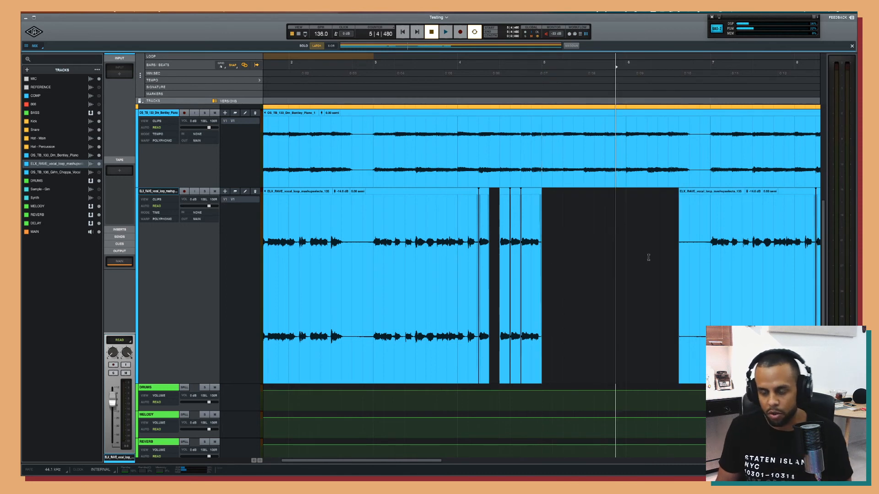
# Add a short fade-in to the start of the remaining vocal clip in bar 6 and play from bar 5.
pyautogui.moveTo(690, 254)
pyautogui.mouseDown()
pyautogui.moveTo(677, 256)
pyautogui.moveTo(684, 248)
pyautogui.mouseUp()
pyautogui.press('f')
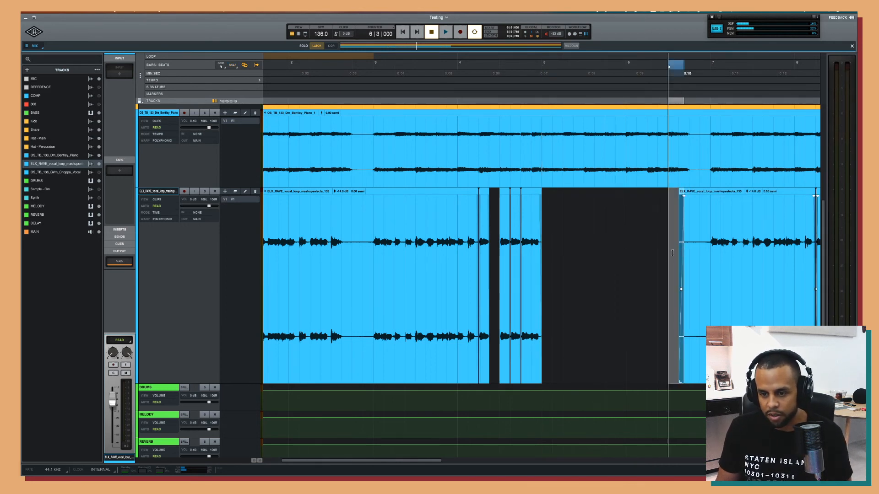
pyautogui.click(600, 260)
pyautogui.press('space')
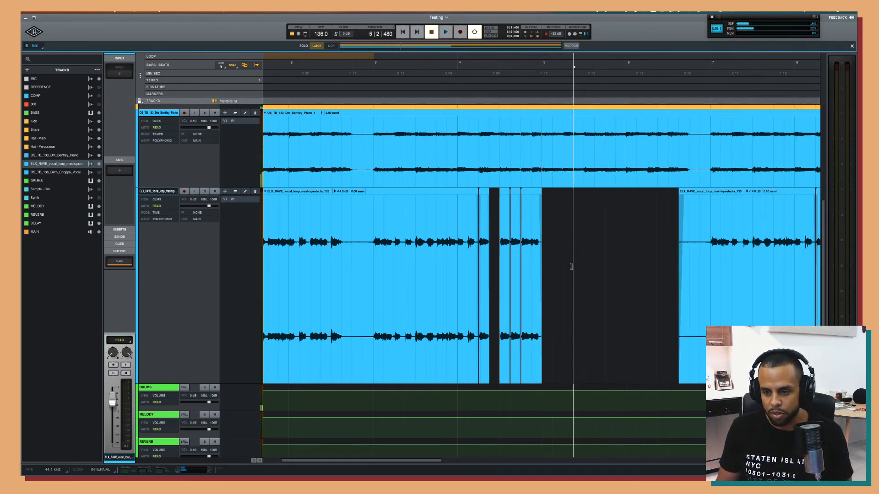
pyautogui.press('space')
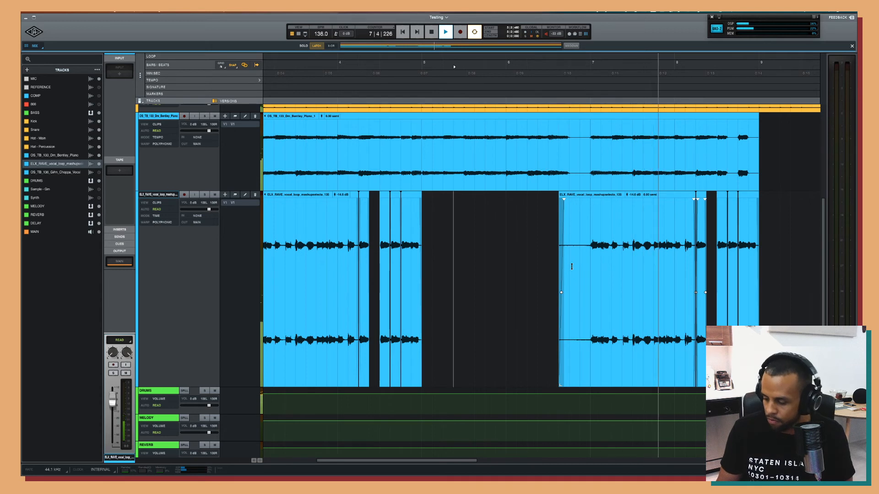
# Delete the vocal audio between the second half of bar 7 and bar 8, and play from beat 3 of bar 6.
pyautogui.click(579, 256)
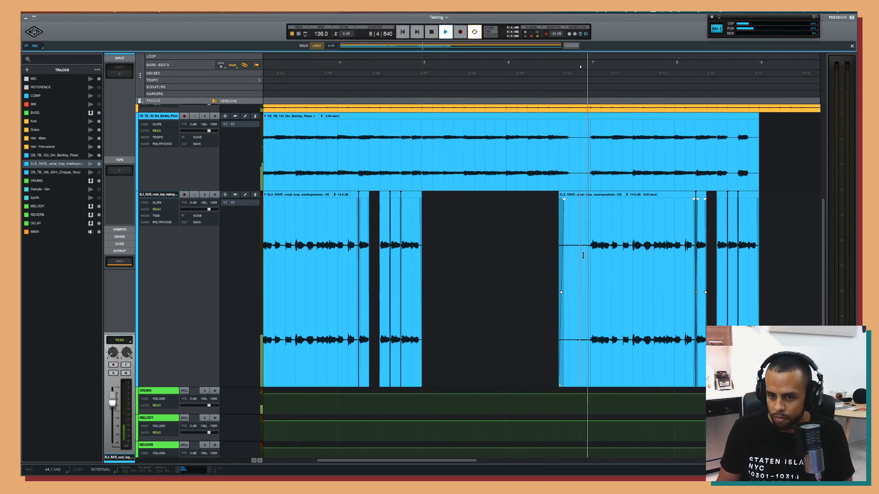
pyautogui.press('space')
pyautogui.click(634, 248)
pyautogui.press('space')
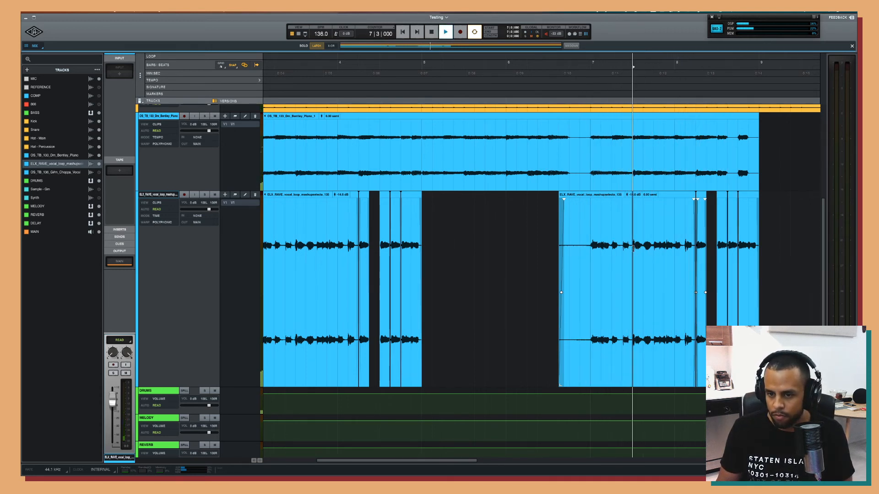
pyautogui.press('space')
pyautogui.moveTo(642, 247); pyautogui.dragTo(672, 242)
pyautogui.press('Delete')
pyautogui.click(546, 245)
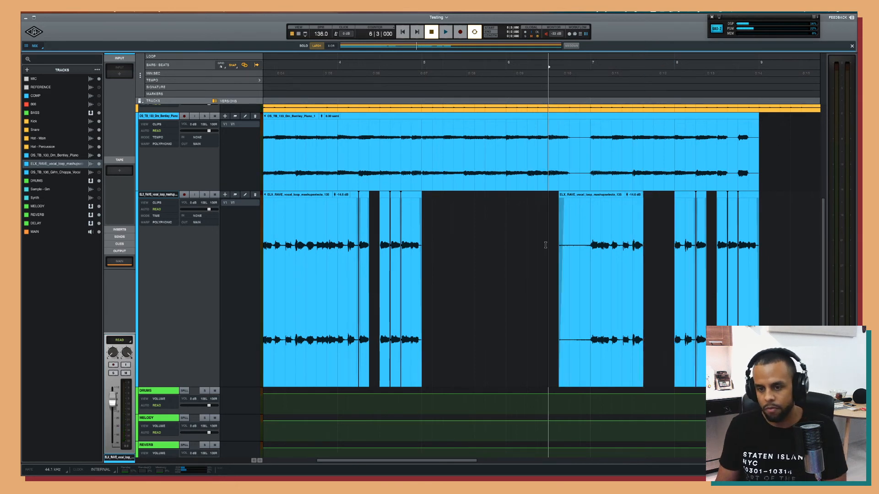
pyautogui.press('space')
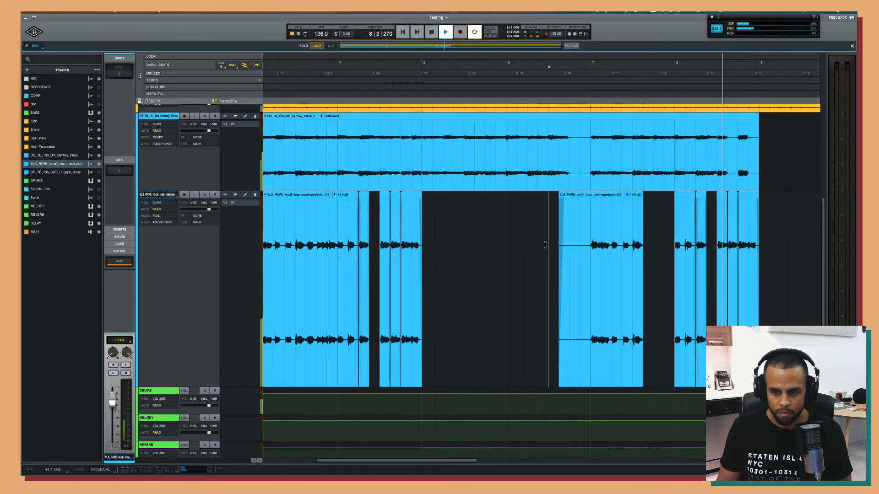
# Extend the start of the vocal clip at bar 8 back to 7|4|480 and play from the second half of bar 6.
pyautogui.press('space')
pyautogui.moveTo(676, 381); pyautogui.dragTo(664, 376)
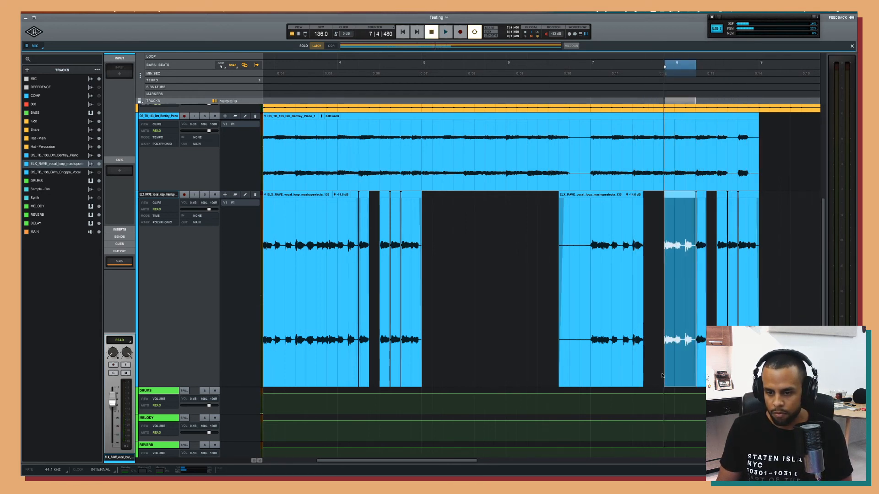
pyautogui.click(561, 268)
pyautogui.press('space')
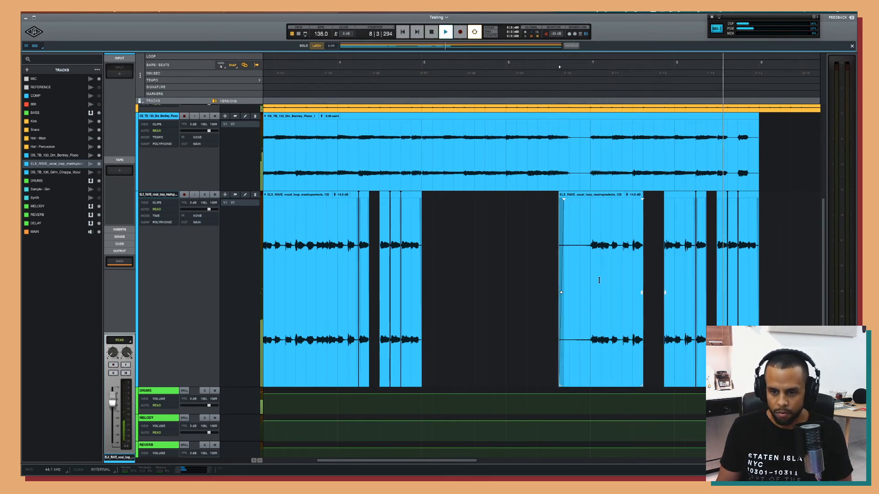
# Duplicate the short vocal slice at beat 3 of bar 7 directly after itself and play from beat 3 of bar 6.
pyautogui.press('space')
pyautogui.moveTo(633, 274)
pyautogui.mouseDown()
pyautogui.moveTo(642, 271)
pyautogui.moveTo(634, 273)
pyautogui.mouseUp()
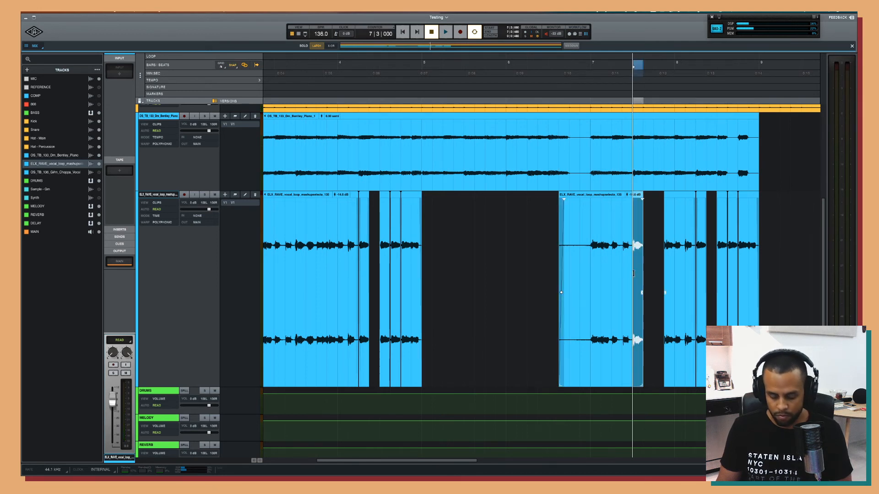
pyautogui.press('super+d')
pyautogui.click(549, 272)
pyautogui.press('space')
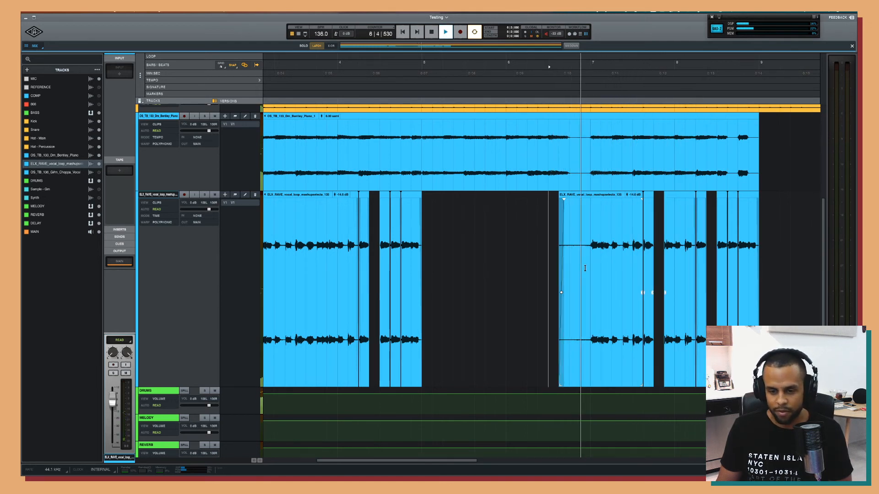
pyautogui.press('space')
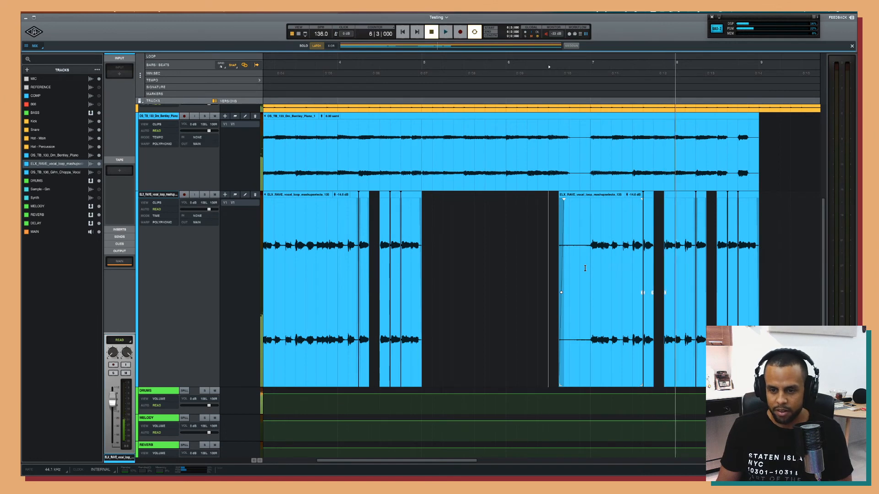
# Try cutting away the beginning of the duplicated vocal slice in bar 7 and play from beat 2 of bar 7.
pyautogui.press('t')
pyautogui.press('t')
pyautogui.press('t')
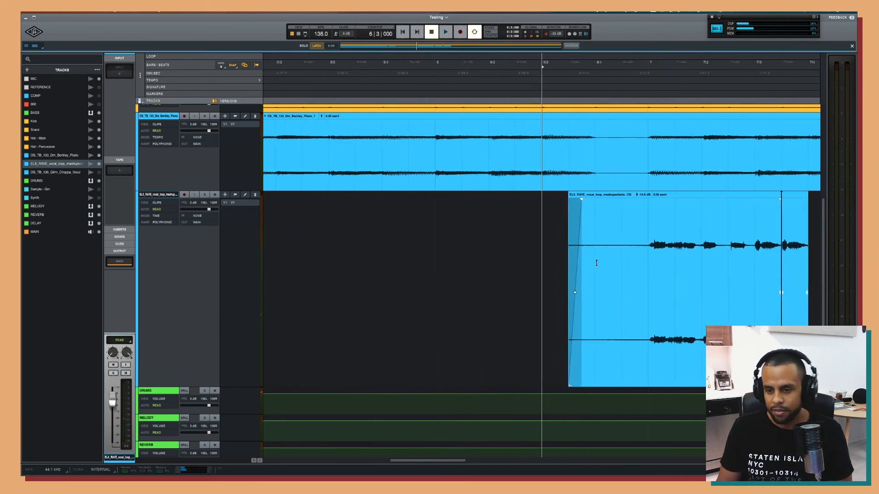
pyautogui.hscroll(4, 596, 263)
pyautogui.click(639, 244)
pyautogui.press('space')
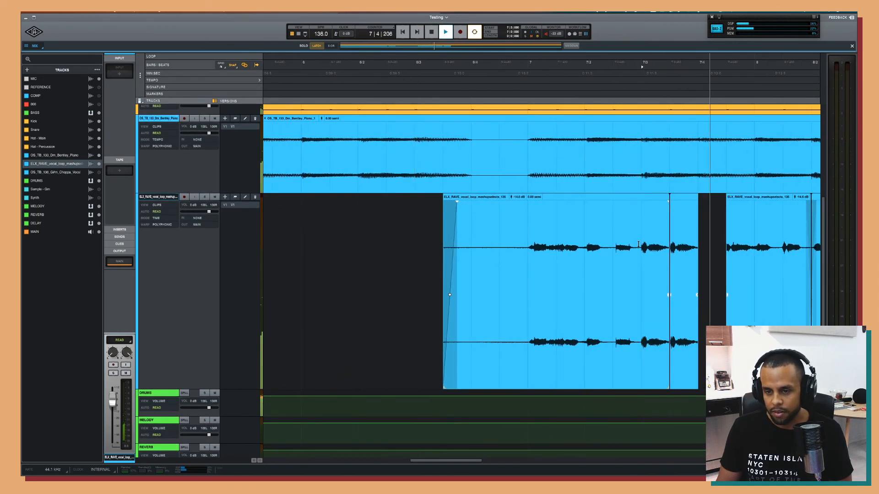
pyautogui.press('space')
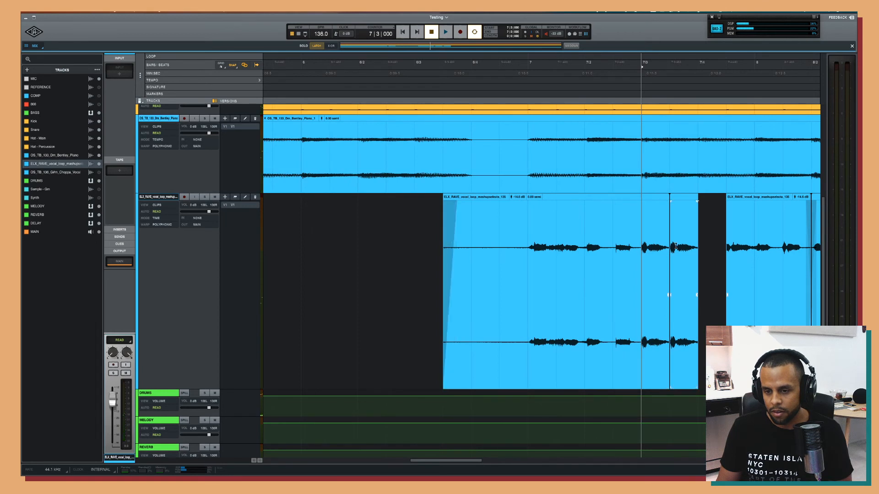
pyautogui.press('Delete')
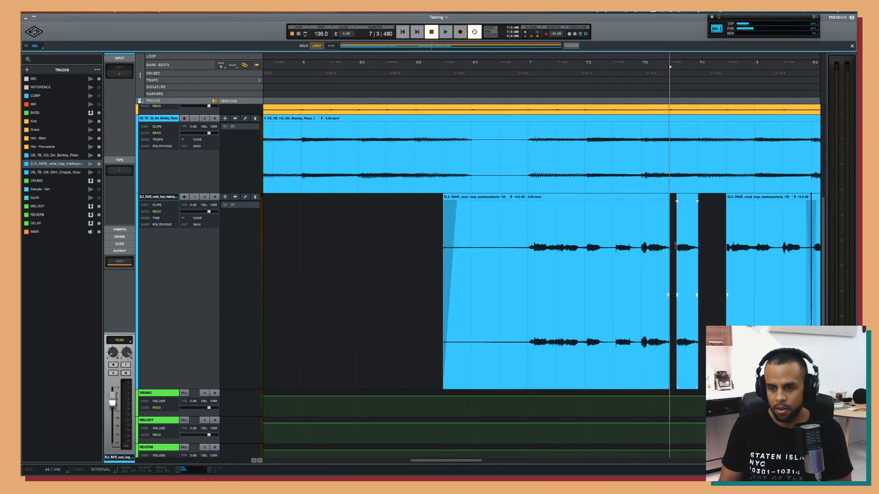
pyautogui.click(584, 241)
pyautogui.press('space')
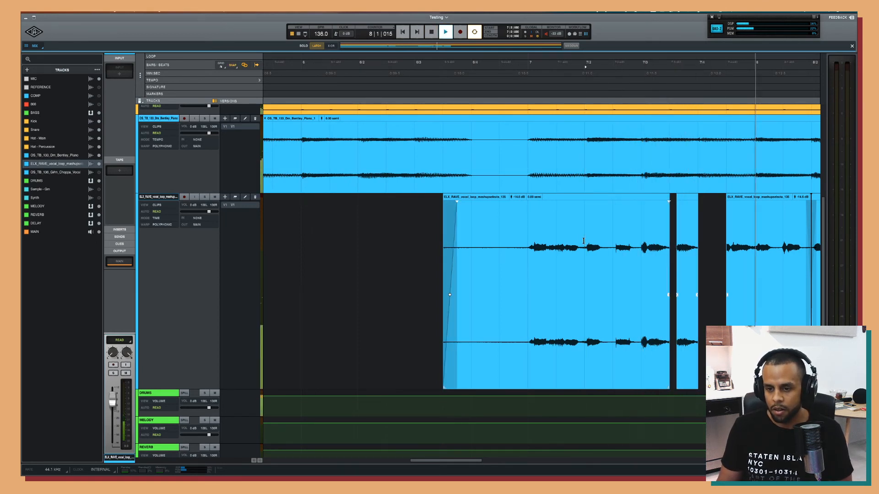
pyautogui.press('space')
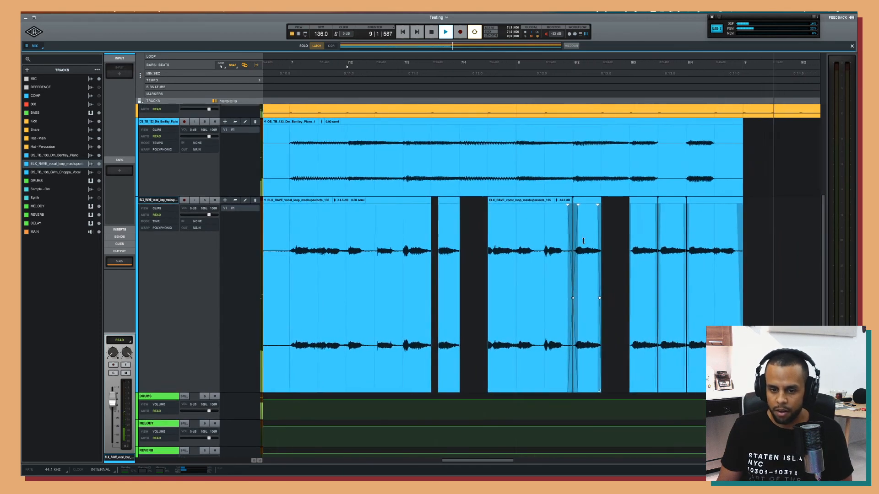
# Undo the trim and the duplicated vocal slice in bar 7 and play from bar 7.
pyautogui.press('super+z')
pyautogui.press('super+z')
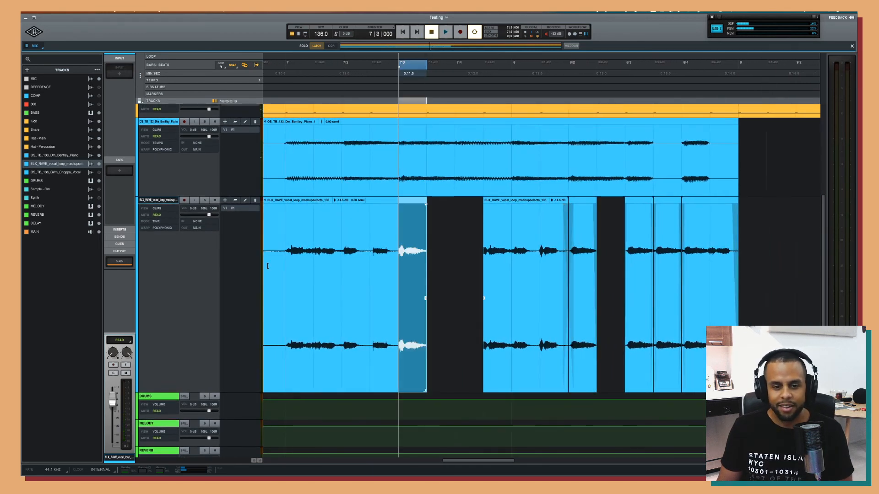
pyautogui.click(289, 258)
pyautogui.press('space')
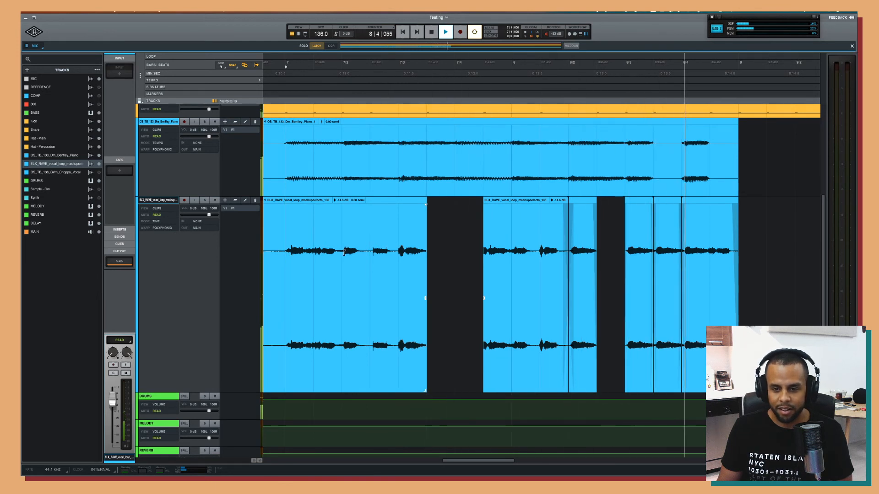
# Add a short fade-out before the gap in bar 7 and a short fade-in after it, and play the eight bars from bar 1.
pyautogui.click(431, 255)
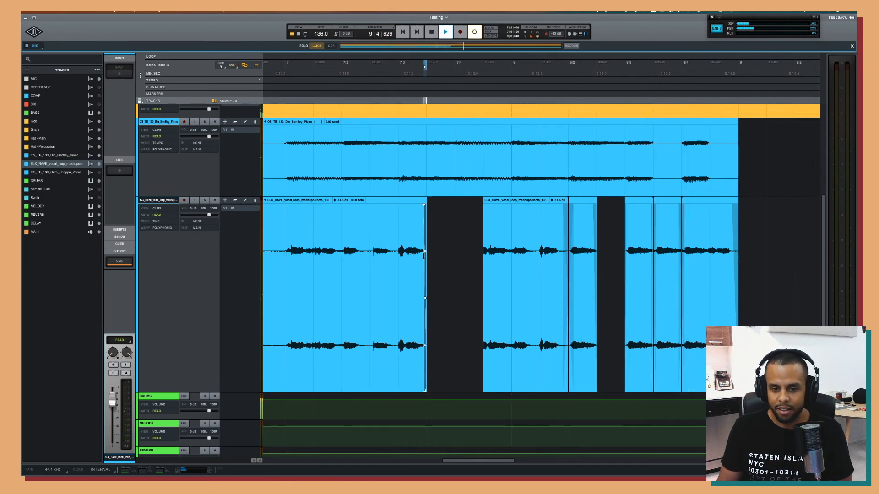
pyautogui.click(484, 256)
pyautogui.press('space')
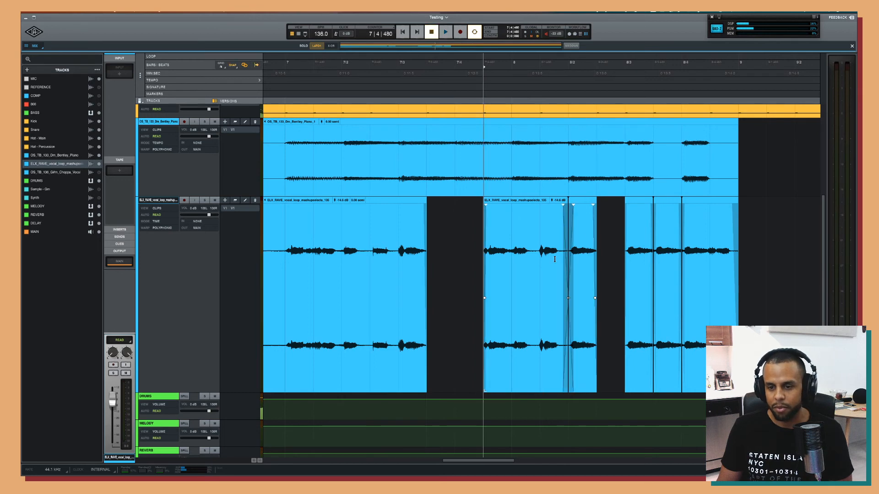
pyautogui.click(634, 182)
pyautogui.press('space')
pyautogui.scroll(-5, 634, 183)
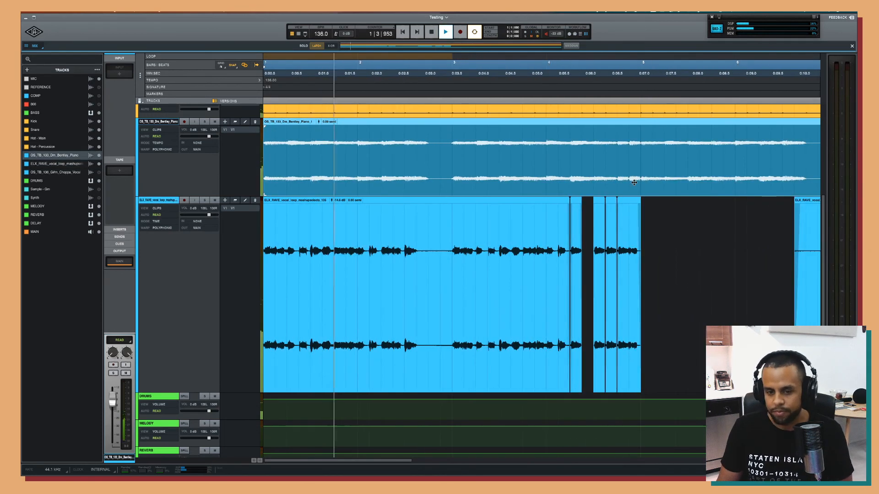
pyautogui.scroll(-2, 634, 182)
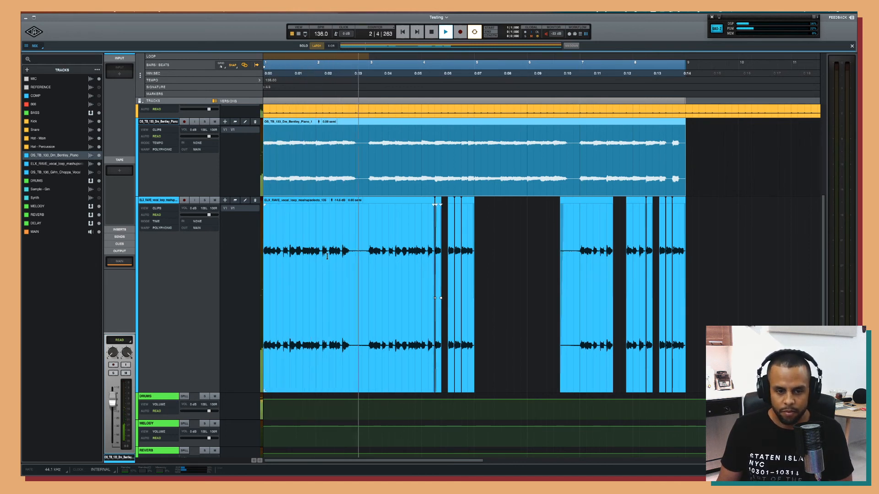
# Copy the short vocal phrase at beat 2 of bar 2 into the gap at beat 4 of bar 5 and play from the first half of bar 5.
pyautogui.moveTo(330, 253); pyautogui.dragTo(339, 254)
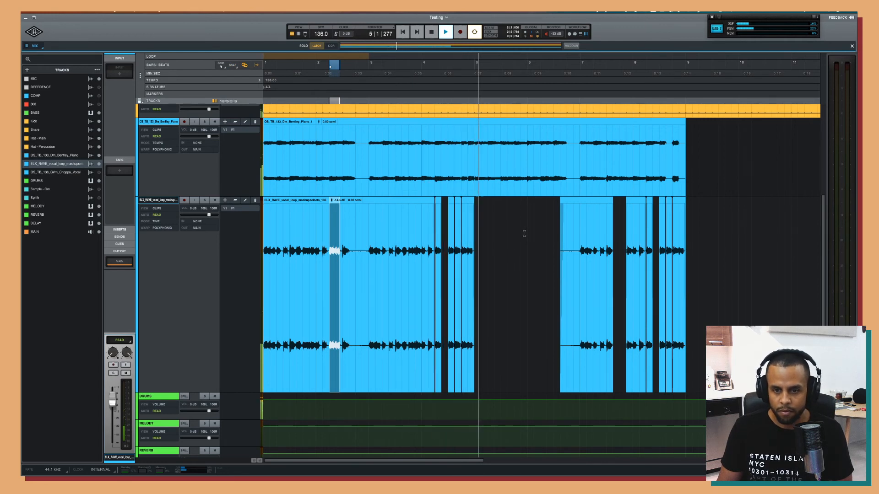
pyautogui.click(514, 235)
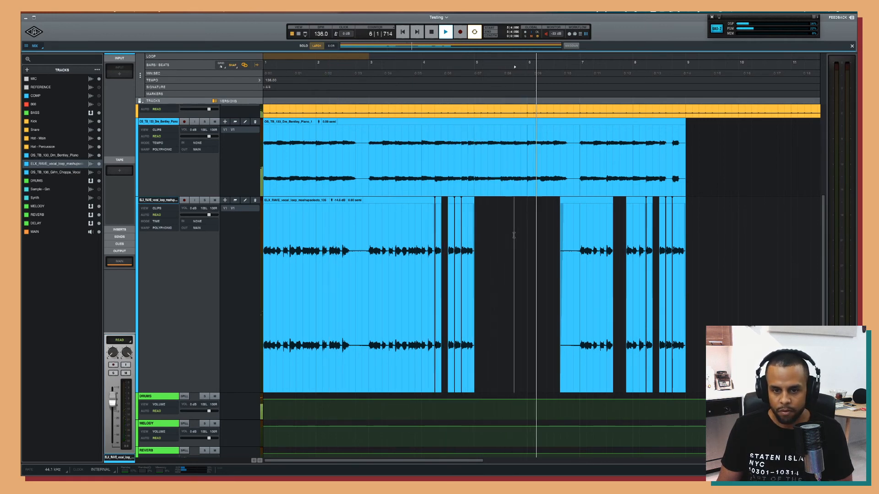
pyautogui.moveTo(513, 236); pyautogui.dragTo(524, 236)
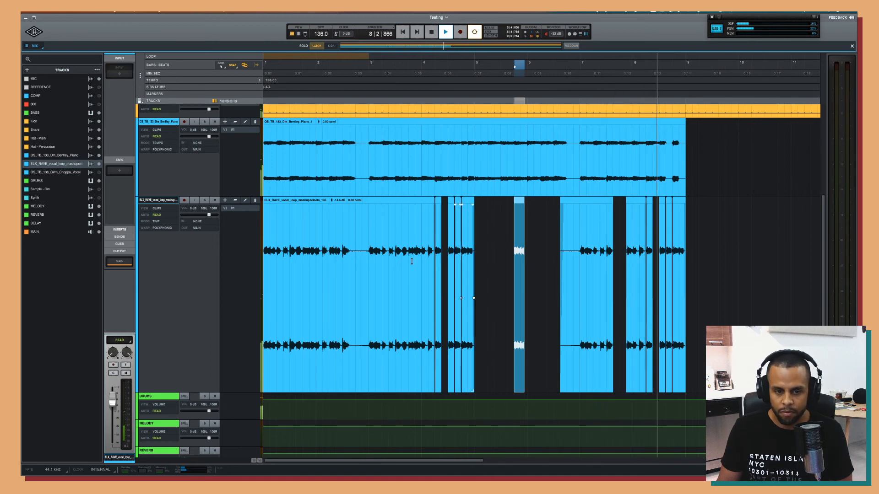
pyautogui.press('t')
pyautogui.press('t')
pyautogui.press('t')
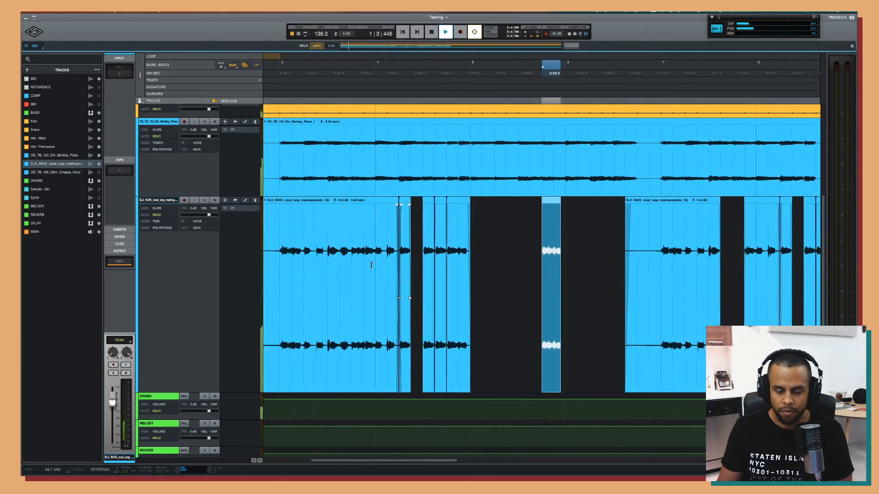
pyautogui.hscroll(-5, 372, 265)
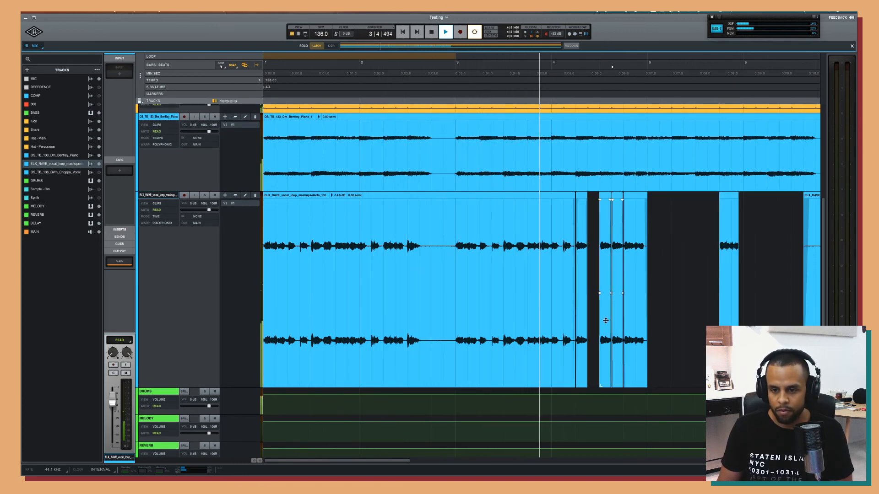
pyautogui.click(607, 264)
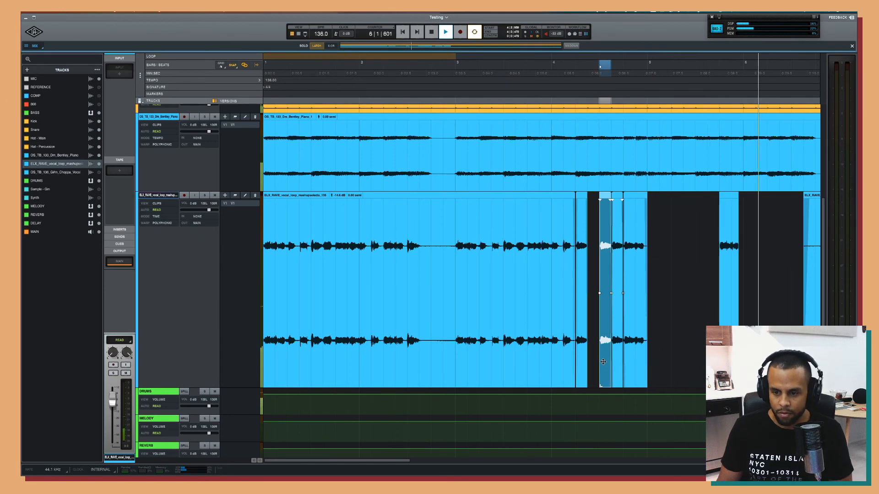
pyautogui.press('space')
pyautogui.click(728, 263)
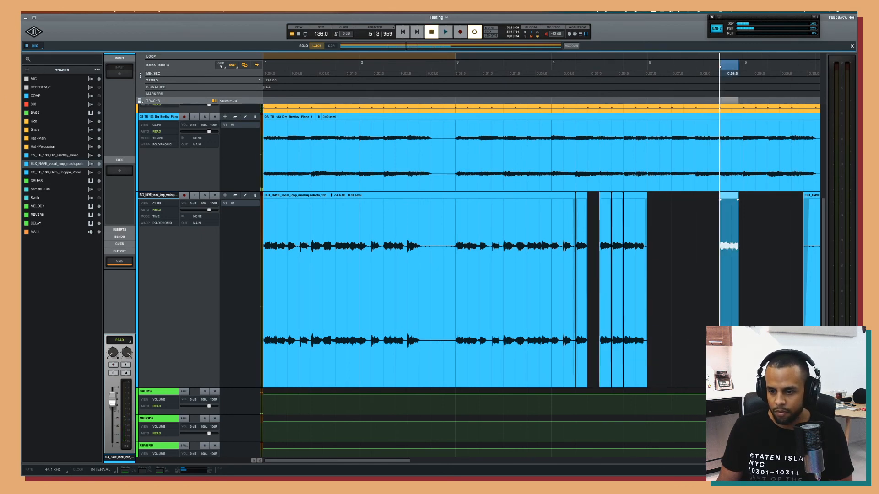
pyautogui.press('space')
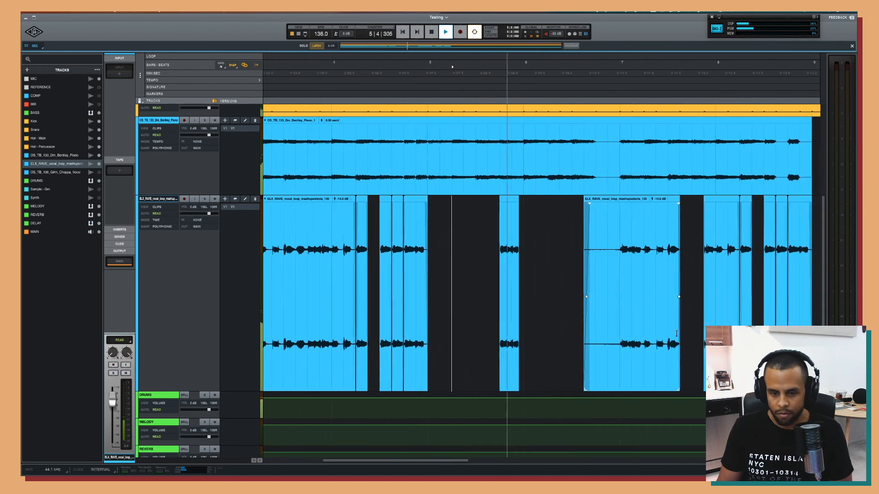
# Paste the vocal phrase at beat 2 of bar 6, extend its end to the following clip, and play from the second half of bar 5.
pyautogui.press('space')
pyautogui.click(540, 323)
pyautogui.hotkey('ctrl', 'v')
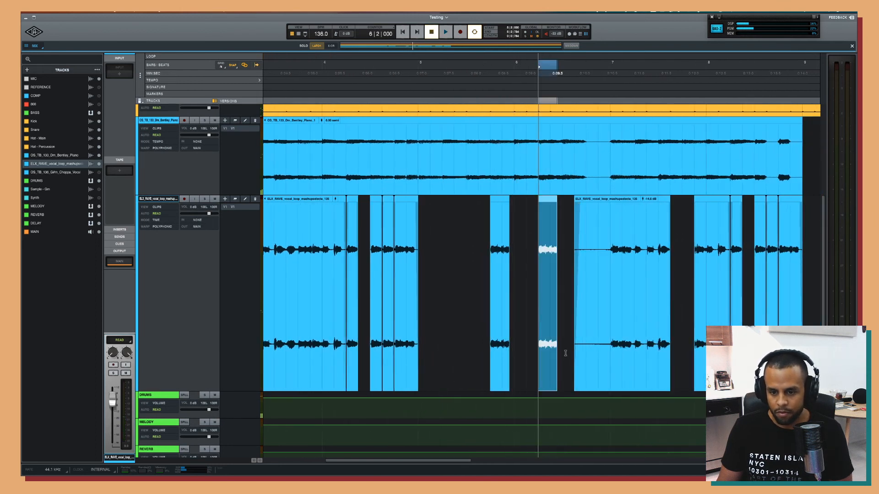
pyautogui.moveTo(557, 387); pyautogui.dragTo(564, 386)
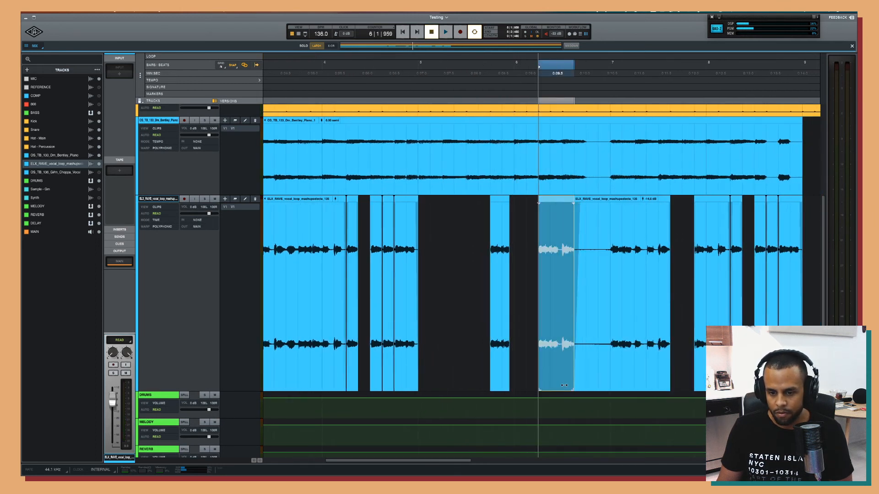
pyautogui.click(479, 350)
pyautogui.press('space')
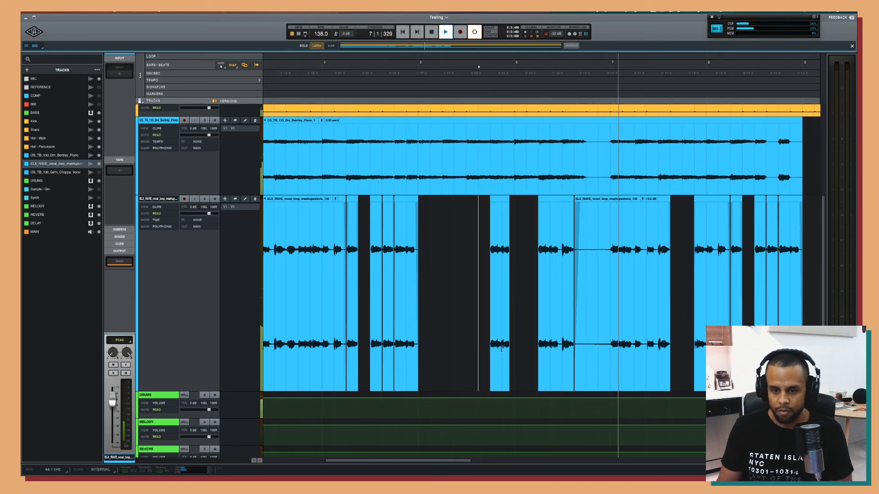
# Extend the bar 6 vocal clip to 6|4|480, crossfade it into the following clip, and play from beat 3 of bar 5.
pyautogui.moveTo(574, 388); pyautogui.dragTo(595, 388)
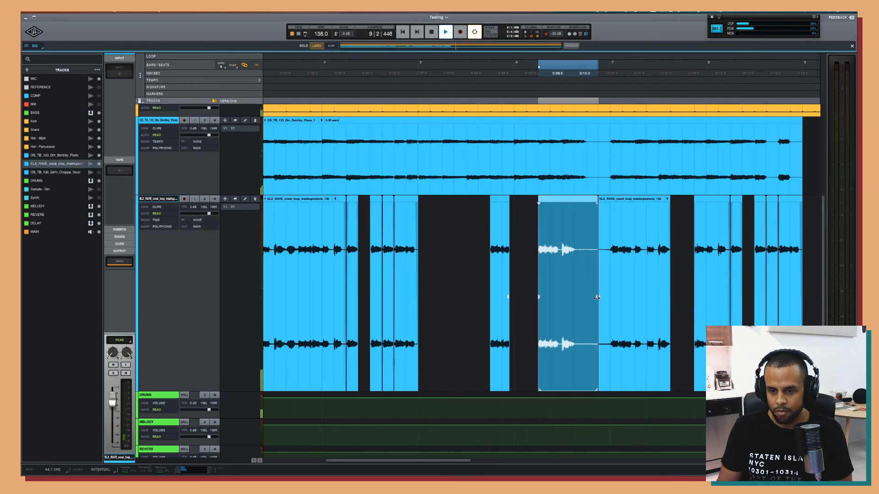
pyautogui.moveTo(597, 298); pyautogui.dragTo(608, 298)
pyautogui.click(472, 293)
pyautogui.press('space')
pyautogui.press('space')
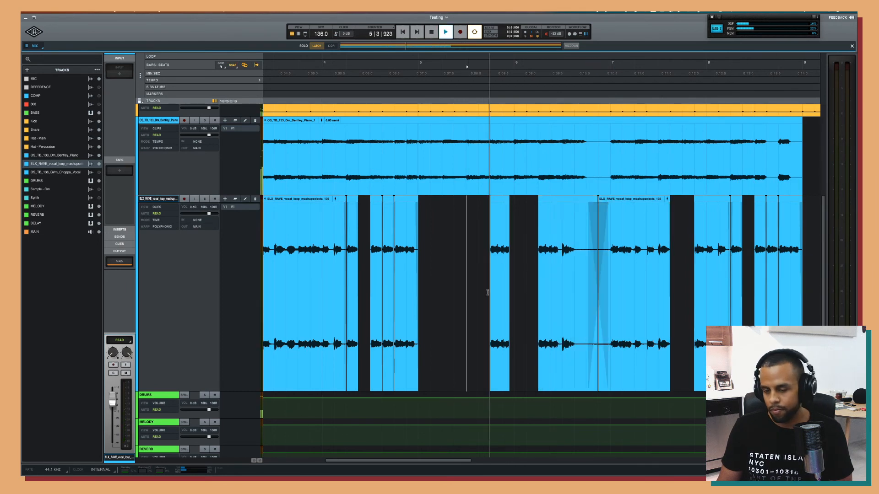
# Shape the fades on the short vocal clip at beat 4 of bar 5 and play the piano part from bar 1.
pyautogui.press('r')
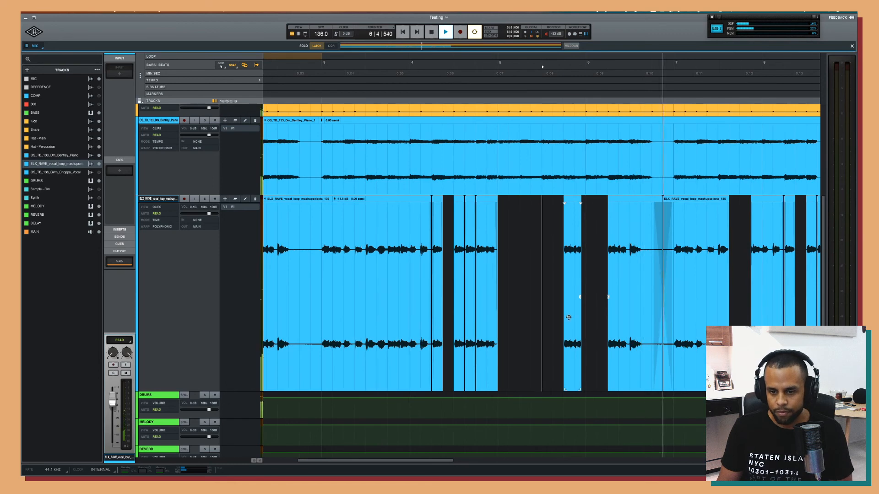
pyautogui.click(568, 318)
pyautogui.press('t')
pyautogui.press('t')
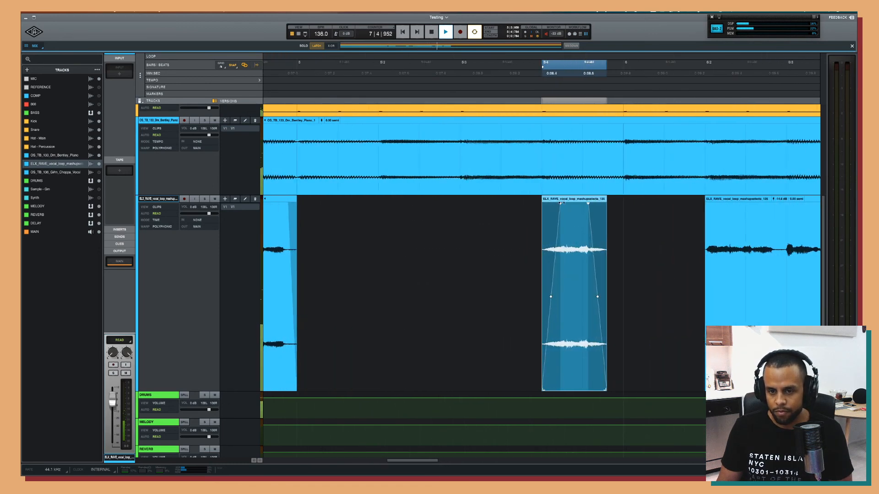
pyautogui.moveTo(560, 203); pyautogui.dragTo(583, 204)
pyautogui.press('space')
pyautogui.click(600, 188)
pyautogui.press('space')
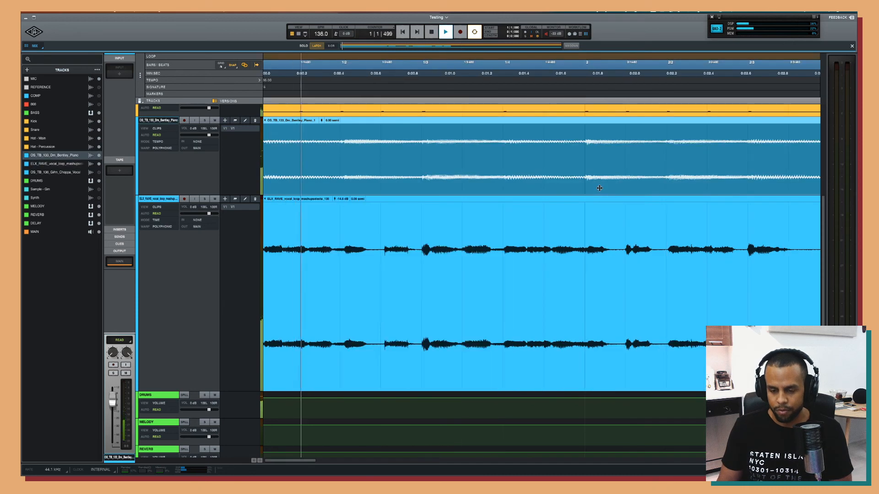
# Merge all clips on the vocal loop track into one eight-bar clip and lower its pitch by 1.70 semitones.
pyautogui.press('r')
pyautogui.press('r')
pyautogui.press('r')
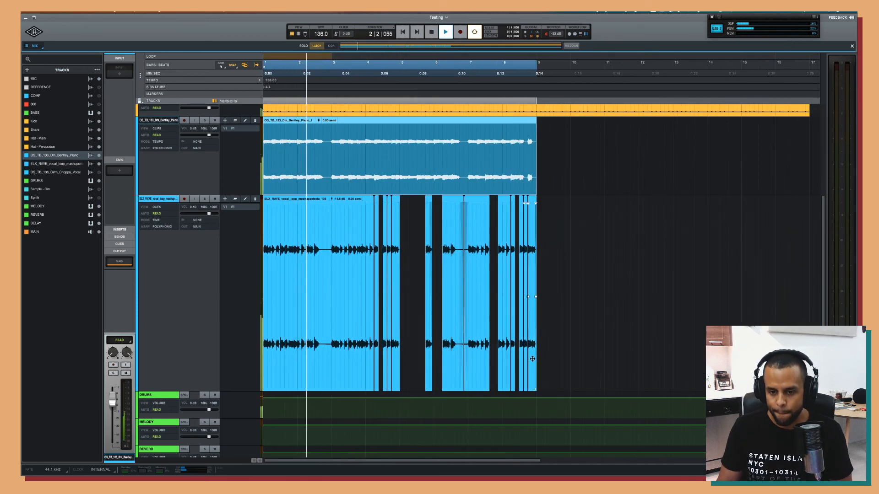
pyautogui.click(532, 359)
pyautogui.press('super+a')
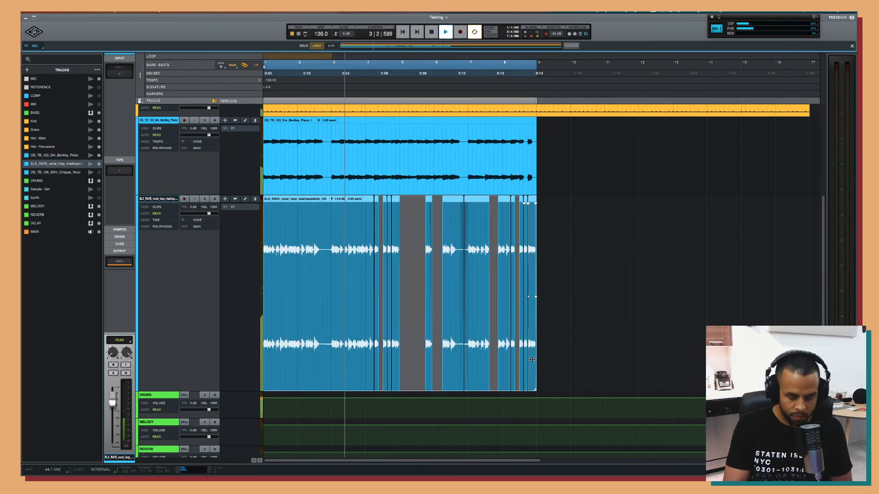
pyautogui.hotkey('alt', 'shift', '3')
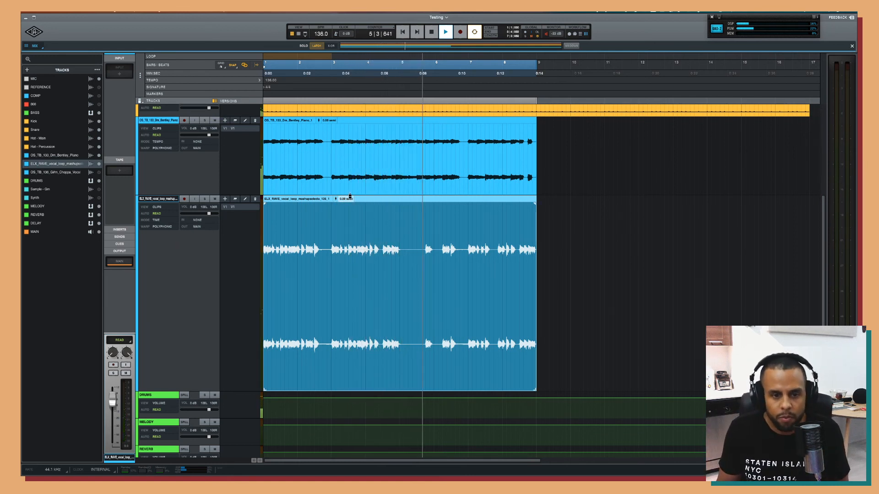
pyautogui.moveTo(350, 197); pyautogui.dragTo(352, 201)
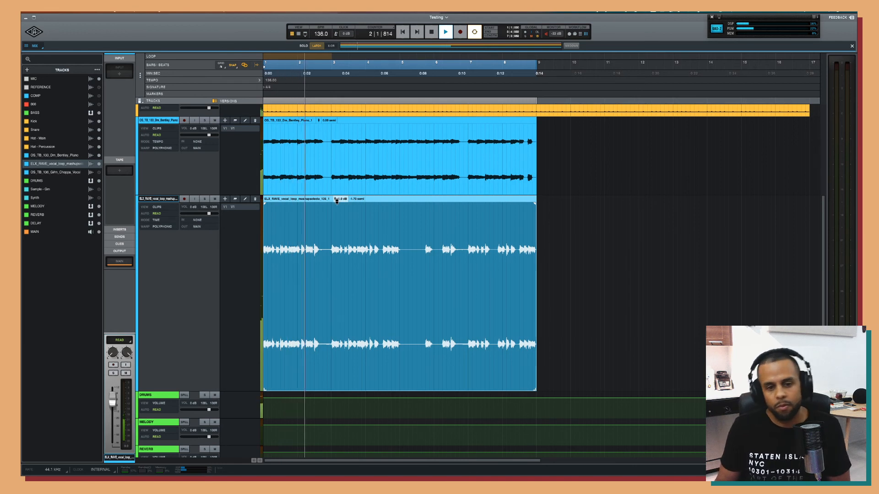
# Lower the gain of the merged vocal clip, stop playback, and switch the vocal loop track to its Warps view.
pyautogui.moveTo(336, 201); pyautogui.dragTo(340, 204)
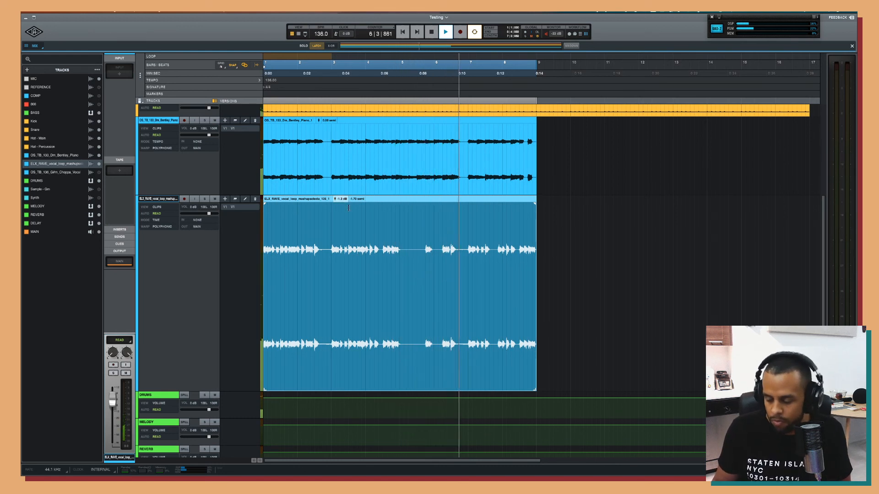
pyautogui.press('space')
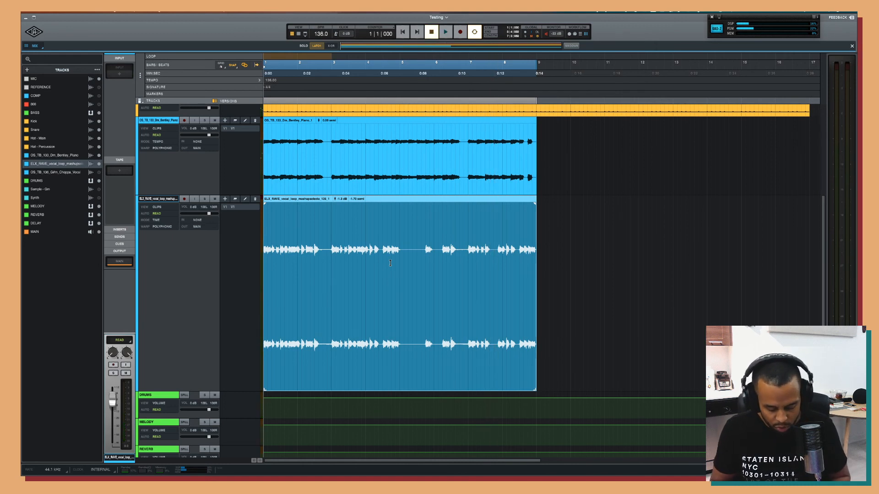
pyautogui.press('ctrl+super+Right')
pyautogui.press('ctrl+super+Left')
pyautogui.press('ctrl+super+Right')
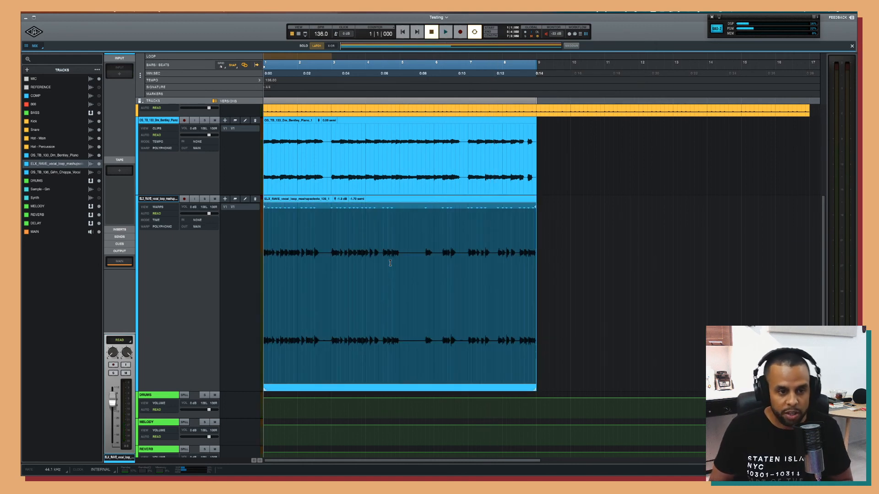
pyautogui.press('ctrl+super+Right')
pyautogui.press('ctrl+super+Right')
pyautogui.press('ctrl+super+Right')
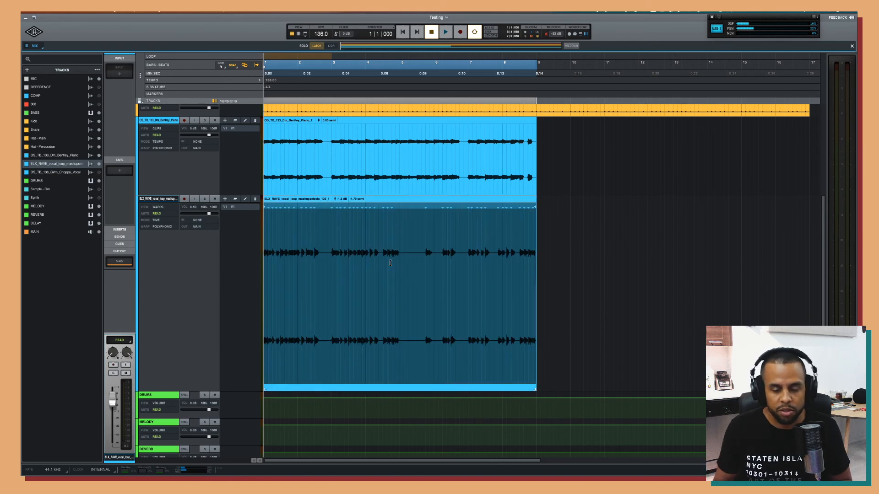
# Move the vocal warp marker midway between beats 2 and 3 of bar 1 slightly earlier, and play from bar 1.
pyautogui.press('t')
pyautogui.press('t')
pyautogui.press('t')
pyautogui.press('t')
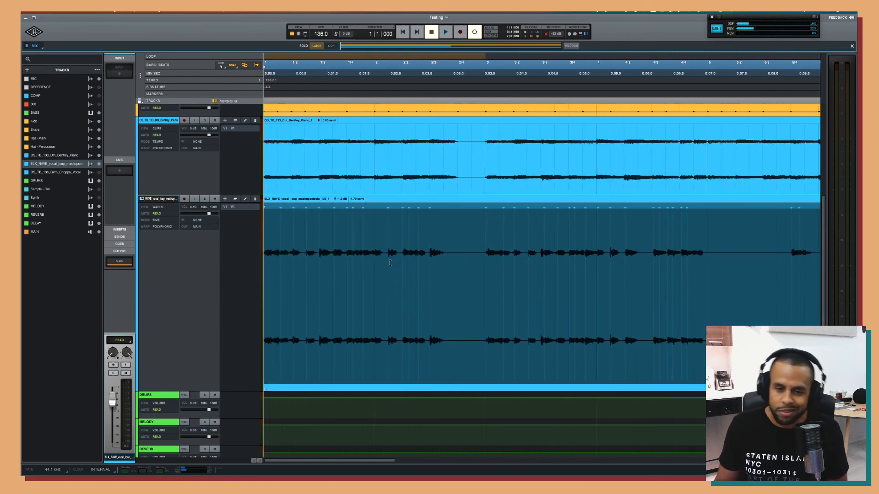
pyautogui.press('t')
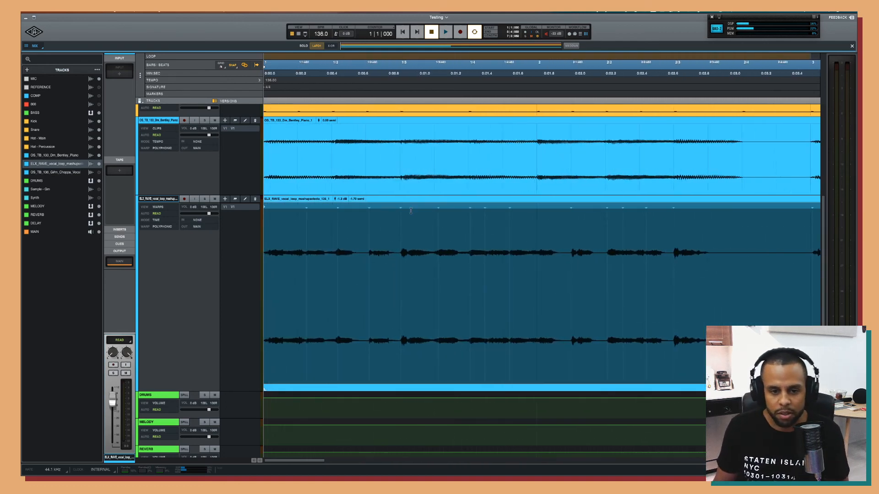
pyautogui.press('space')
pyautogui.press('space')
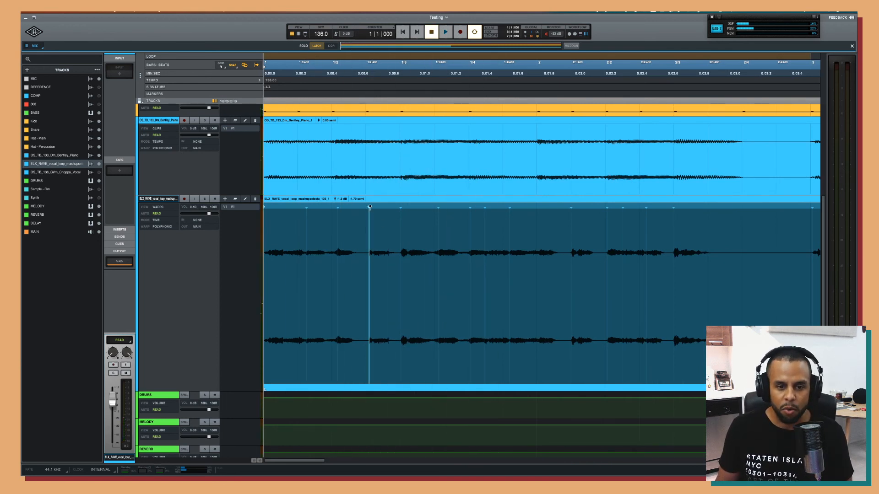
pyautogui.moveTo(370, 207); pyautogui.dragTo(367, 207)
pyautogui.press('space')
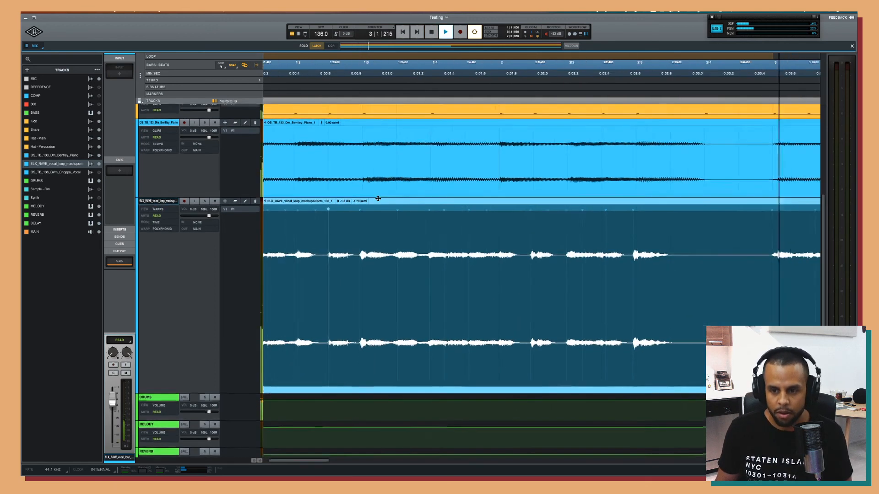
pyautogui.press('space')
pyautogui.press('space')
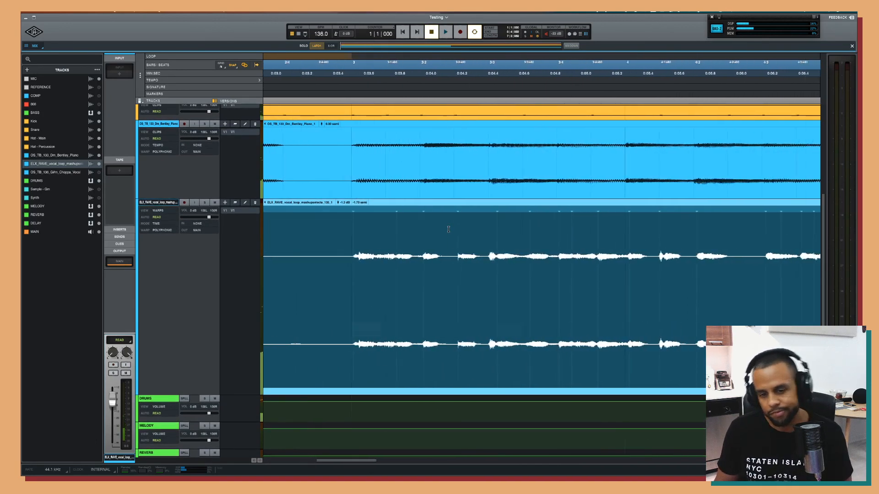
pyautogui.press('space')
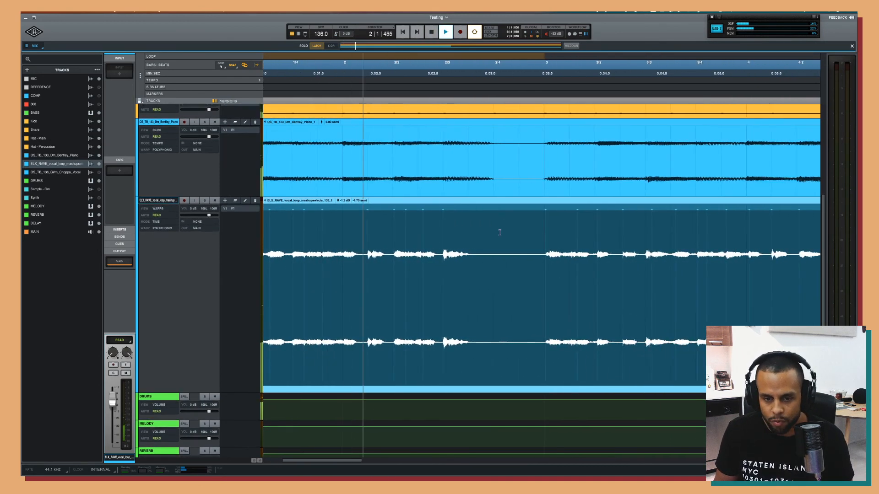
pyautogui.press('space')
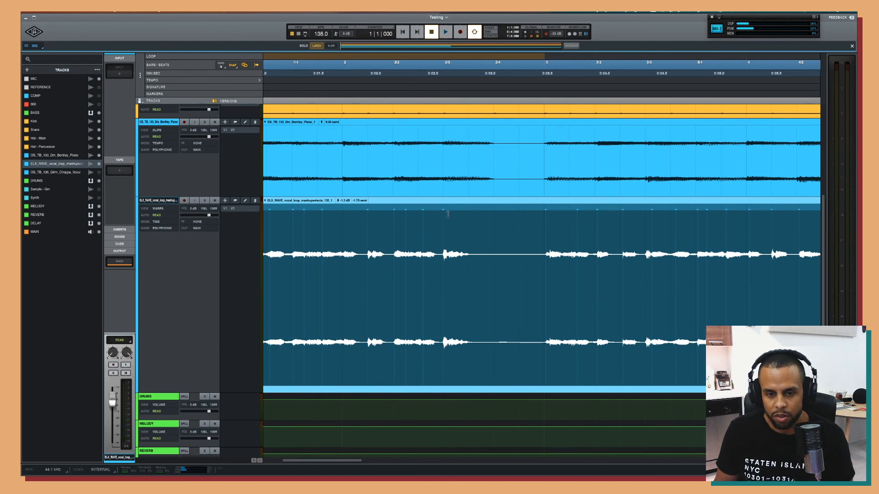
# Stretch the vocal note at beat 3 of bar 2 by warping 2|3|480 to beat 4, and play from 2|1|480.
pyautogui.click(468, 328)
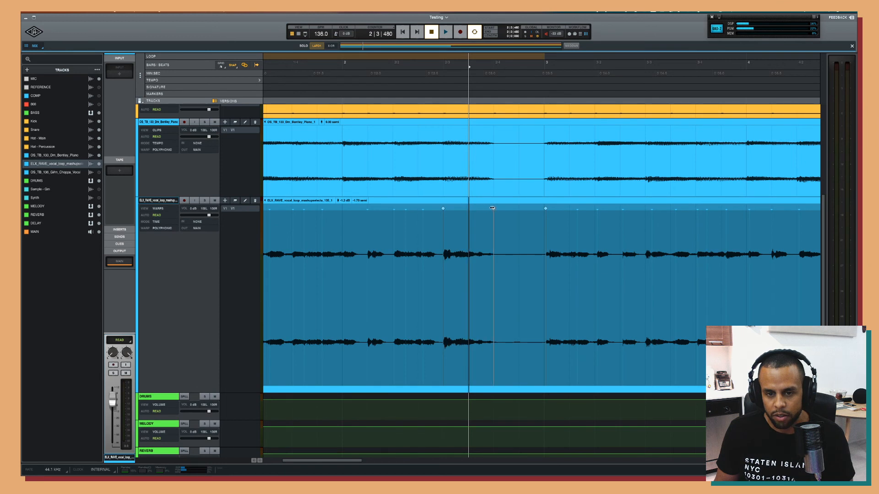
pyautogui.click(368, 213)
pyautogui.press('space')
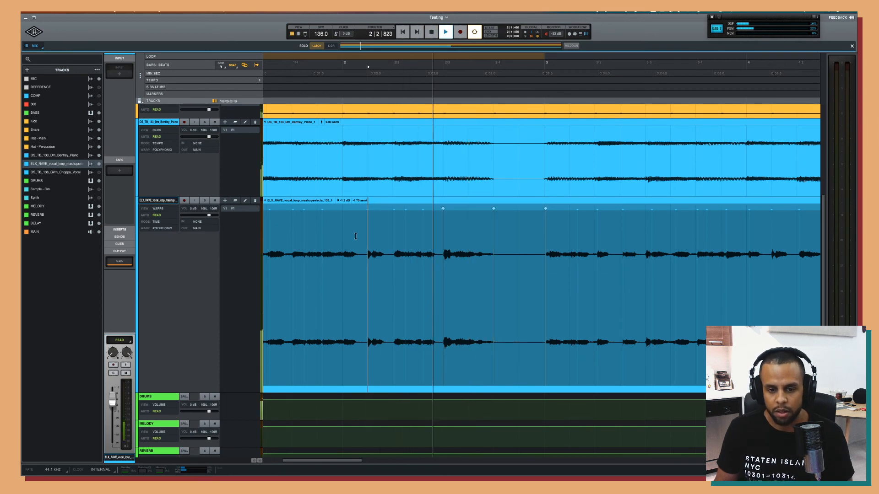
pyautogui.hscroll(4, 356, 236)
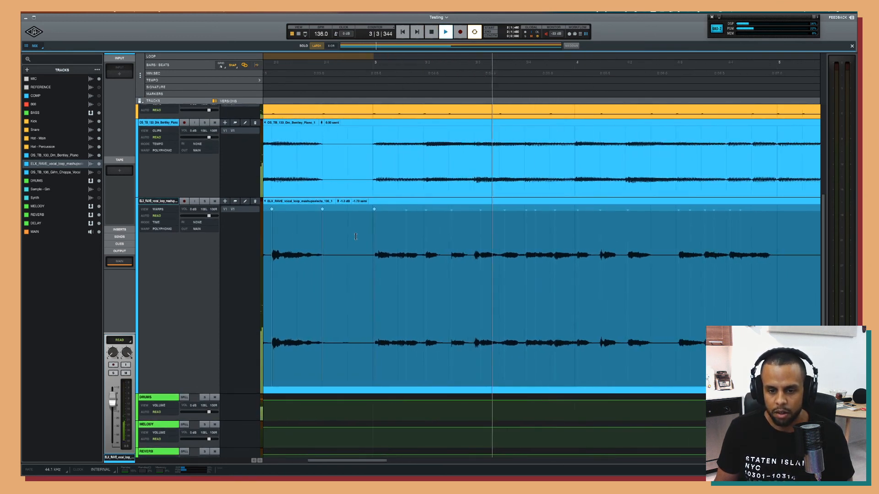
pyautogui.press('r')
pyautogui.scroll(-1, 355, 237)
pyautogui.hscroll(5, 356, 237)
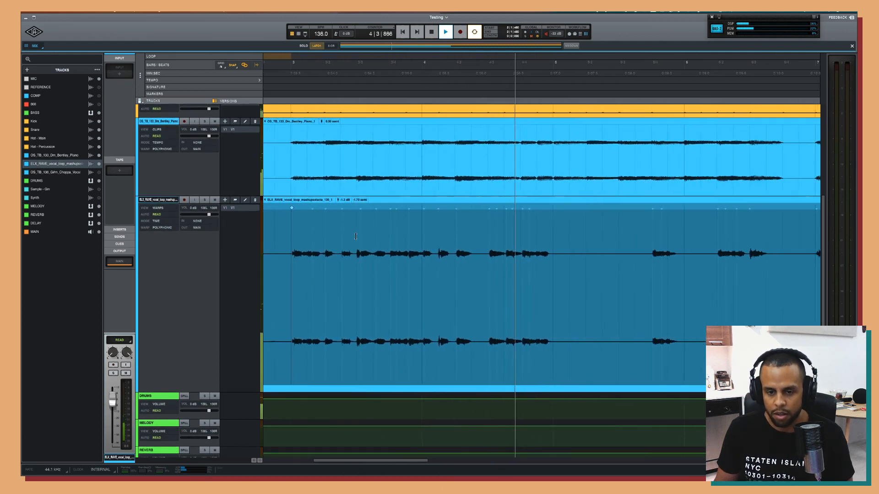
pyautogui.hscroll(5, 355, 237)
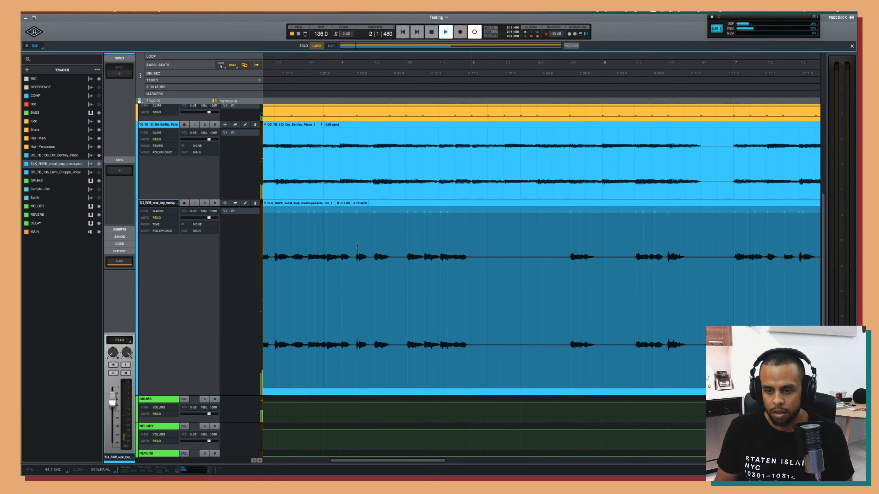
pyautogui.press('space')
# Stretch the vocal note at beat 3 of bar 6 by warping 6|3|451 to beat 4, and play from beat 4 of bar 5.
pyautogui.hscroll(5, 357, 248)
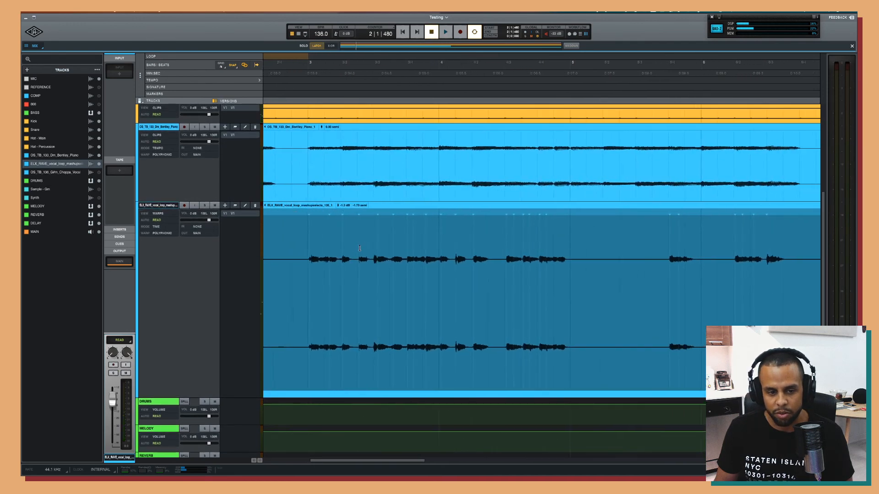
pyautogui.hscroll(1, 359, 249)
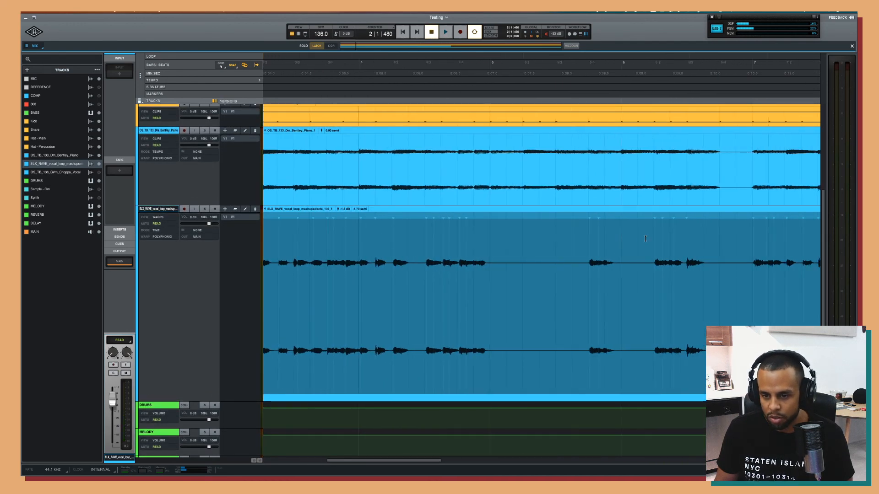
pyautogui.hscroll(-4, 645, 238)
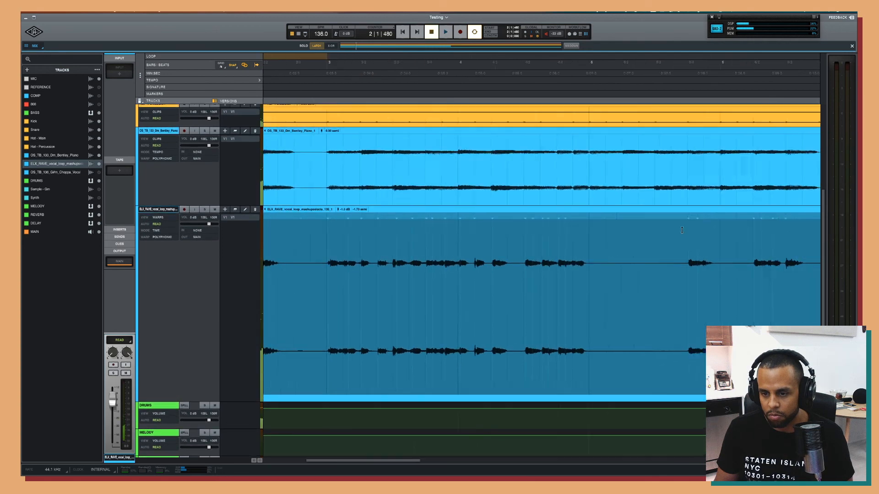
pyautogui.hscroll(15, 301, 236)
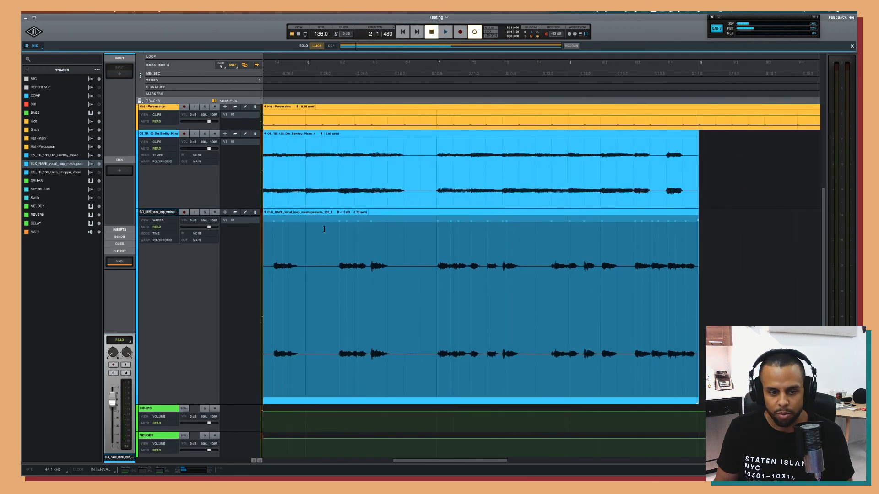
pyautogui.press('space')
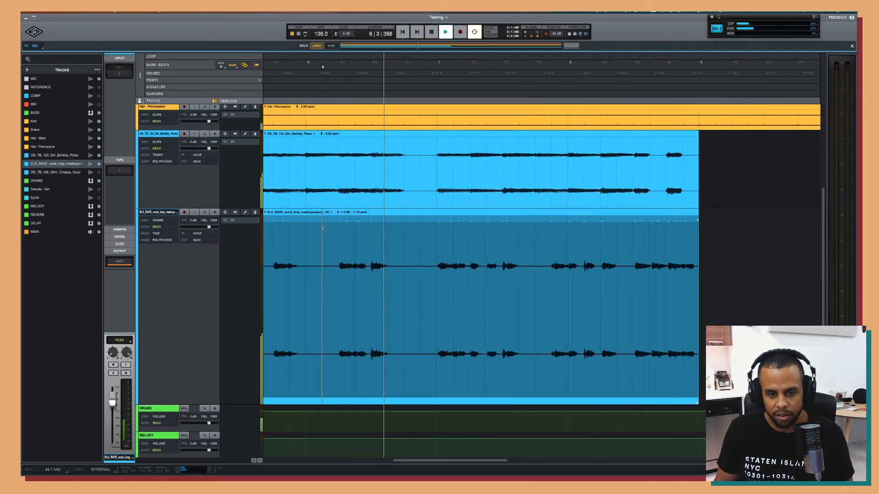
pyautogui.press('space')
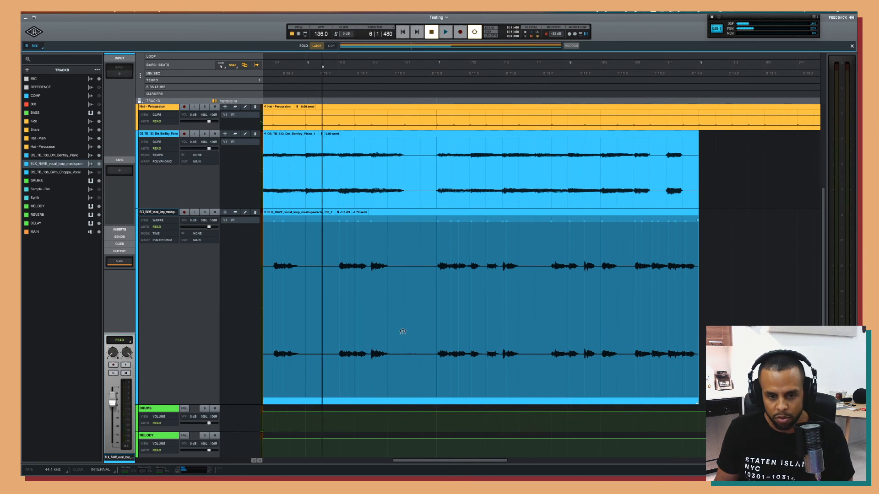
pyautogui.click(389, 326)
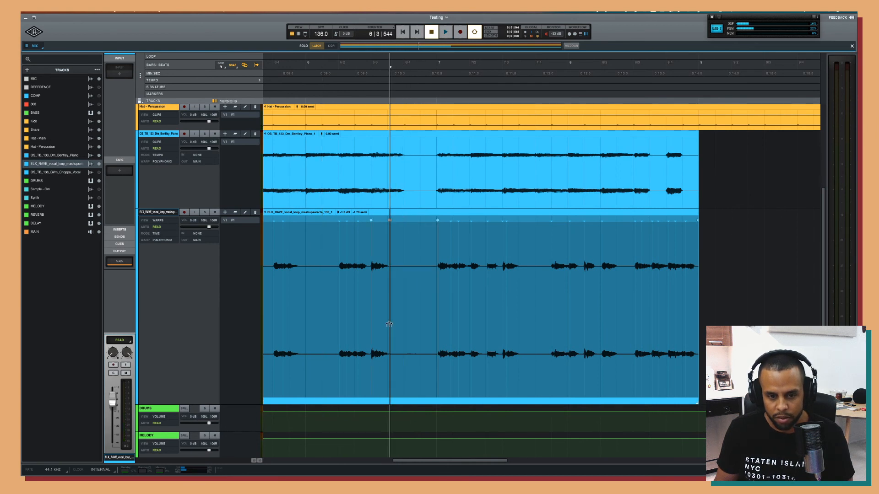
pyautogui.press('t')
pyautogui.press('t')
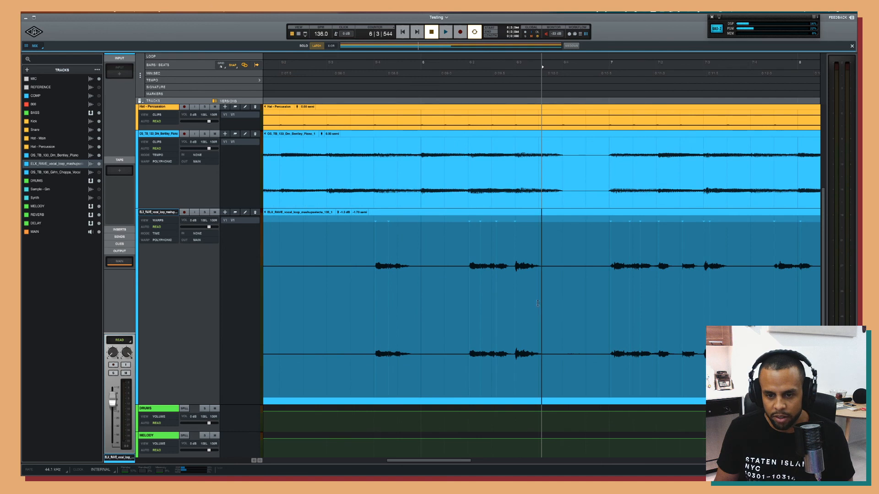
pyautogui.click(537, 353)
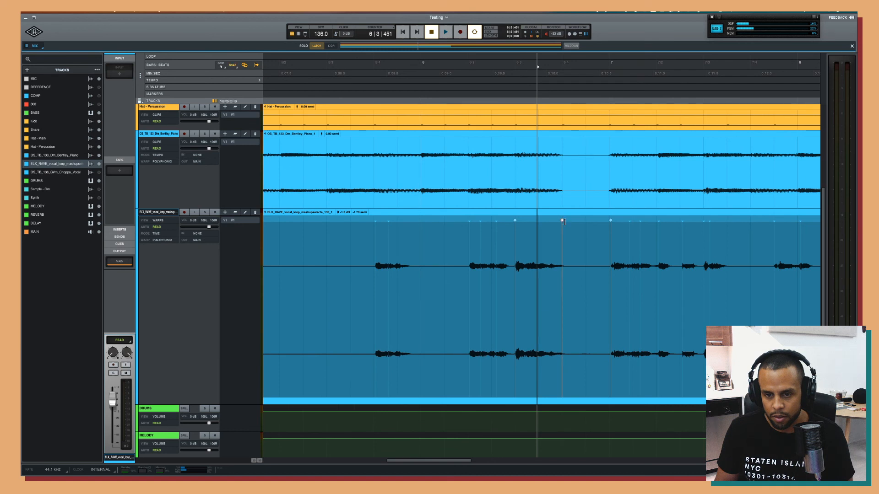
pyautogui.press('space')
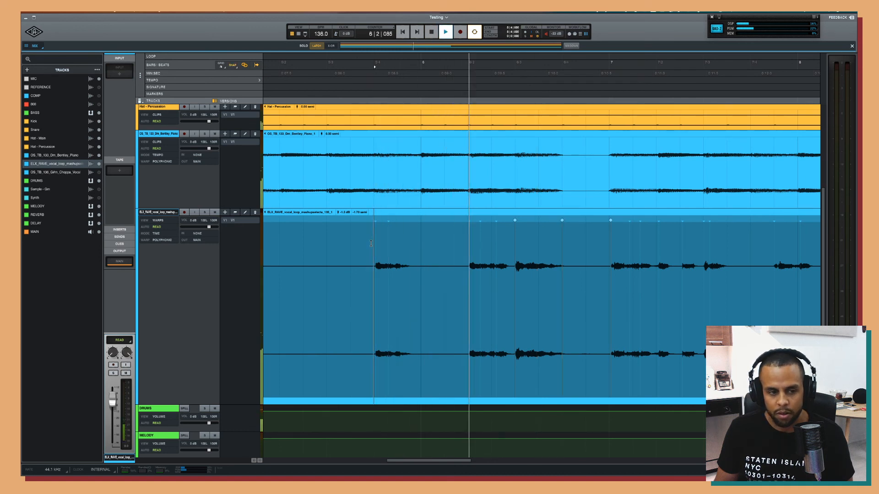
pyautogui.press('space')
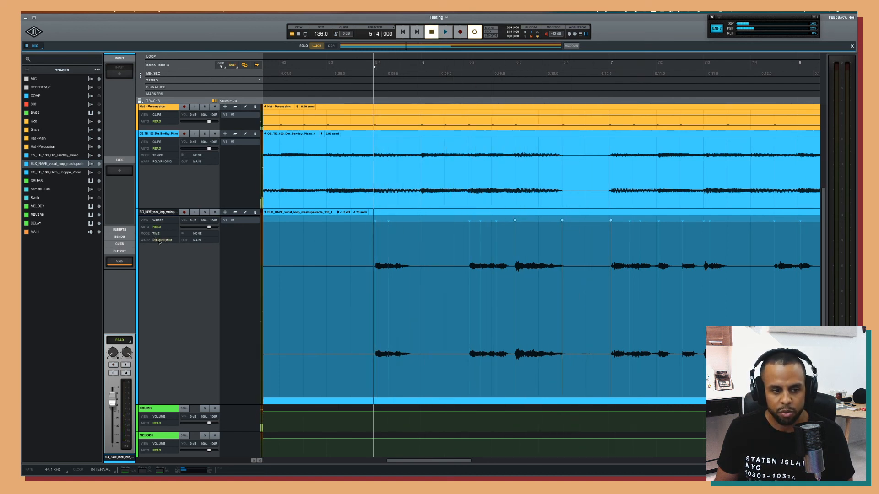
# Try the Monophonic warp algorithm on the vocal loop track and play from beat 4 of bar 5.
pyautogui.click(160, 240)
pyautogui.click(164, 262)
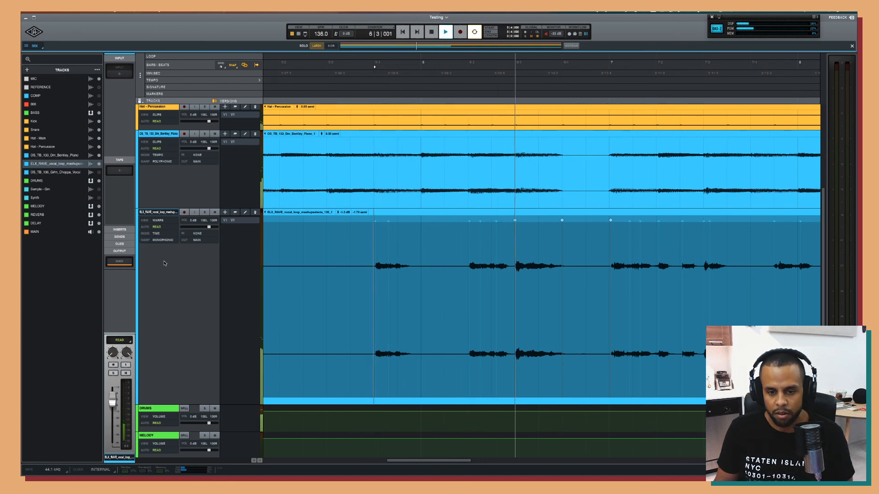
pyautogui.press('space')
# Try the Varispeed warp algorithm on the vocal loop track and play the same passage.
pyautogui.click(158, 239)
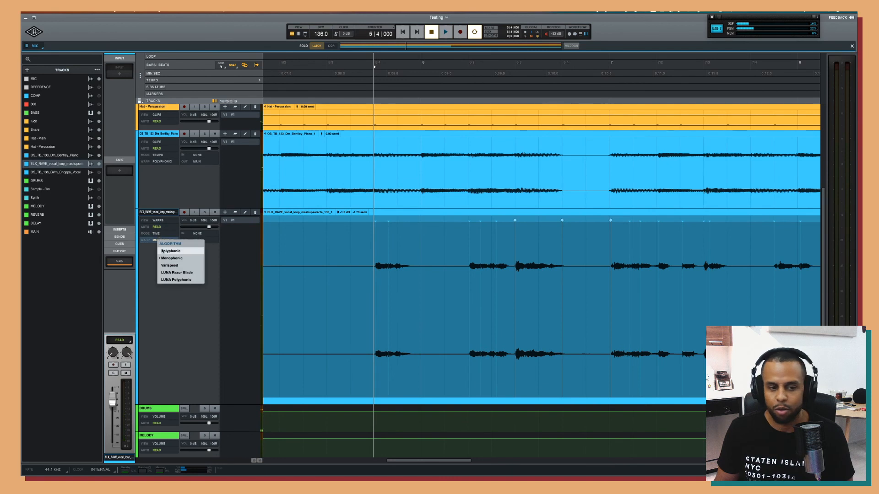
pyautogui.click(166, 269)
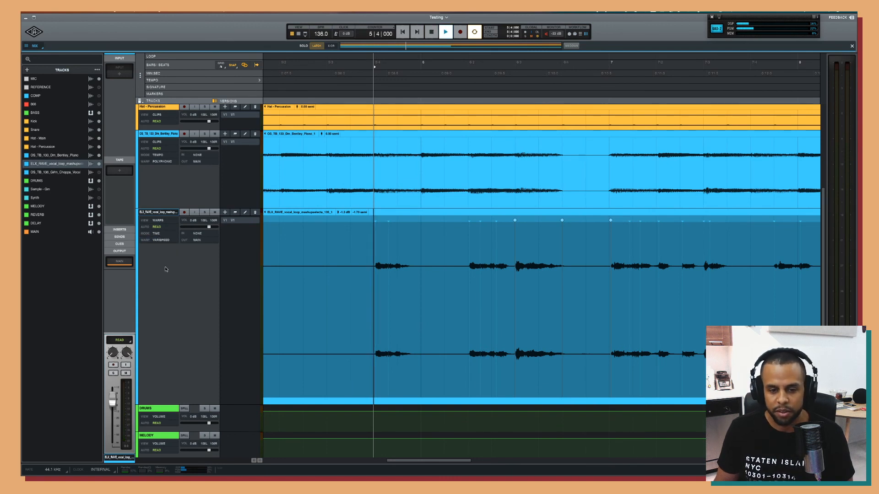
pyautogui.press('space')
# Try the LUNA Razor Blade warp algorithm on the vocal loop track and play through the stretched note in bar 6.
pyautogui.click(158, 240)
pyautogui.click(165, 273)
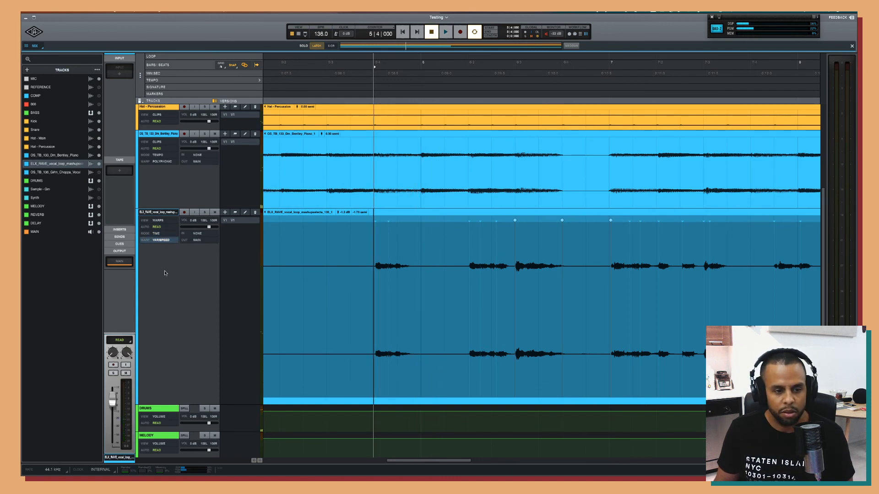
pyautogui.press('space')
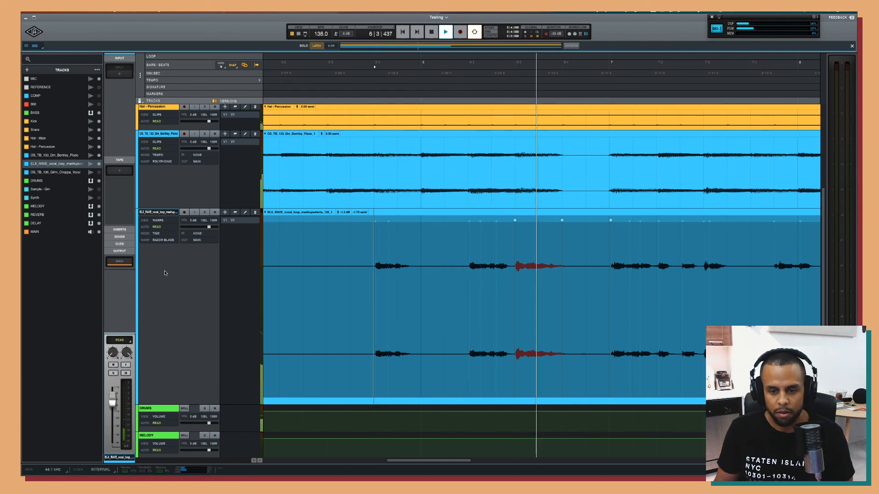
pyautogui.press('space')
# Set the vocal loop track's warp algorithm to LUNA Polyphonic and play from beat 4 of bar 5.
pyautogui.click(171, 245)
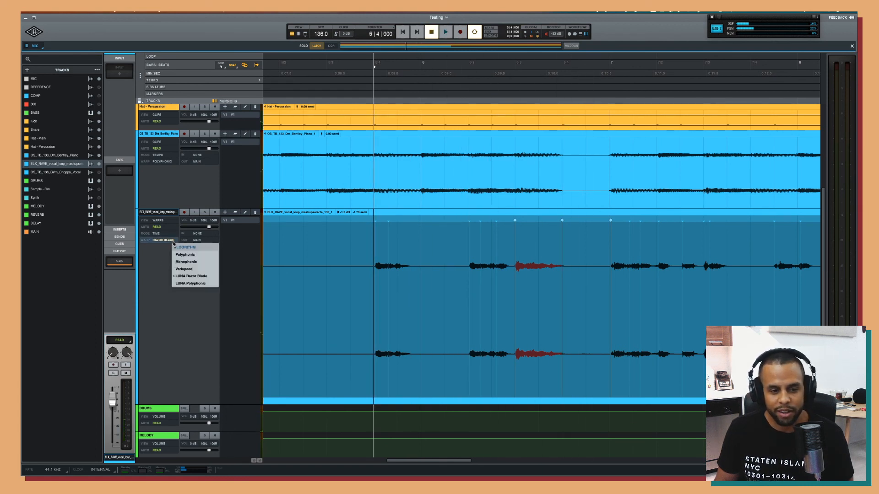
pyautogui.click(180, 282)
pyautogui.press('space')
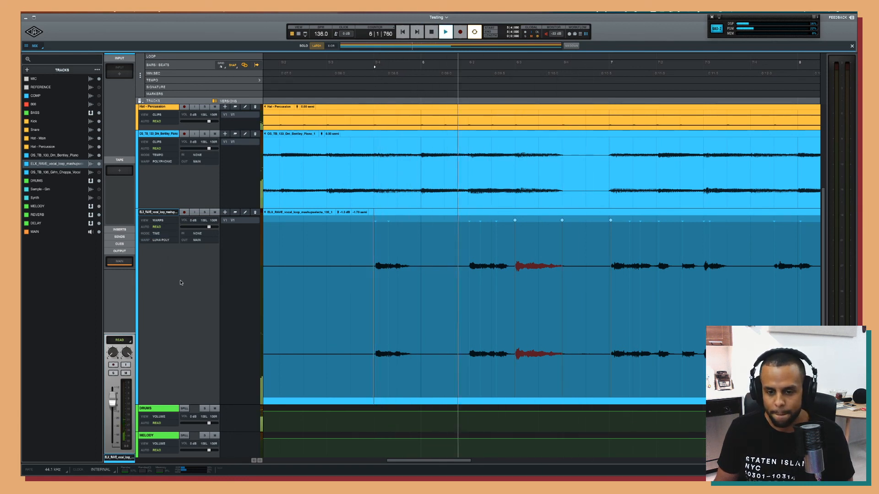
pyautogui.press('space')
# Set the vocal loop track's warp algorithm to Polyphonic and play from beat 4 of bar 5 through bar 8.
pyautogui.click(165, 239)
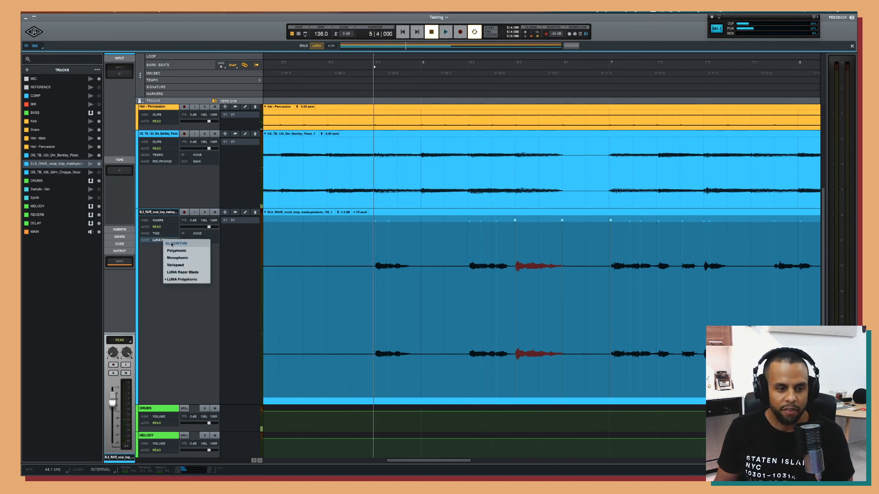
pyautogui.click(172, 249)
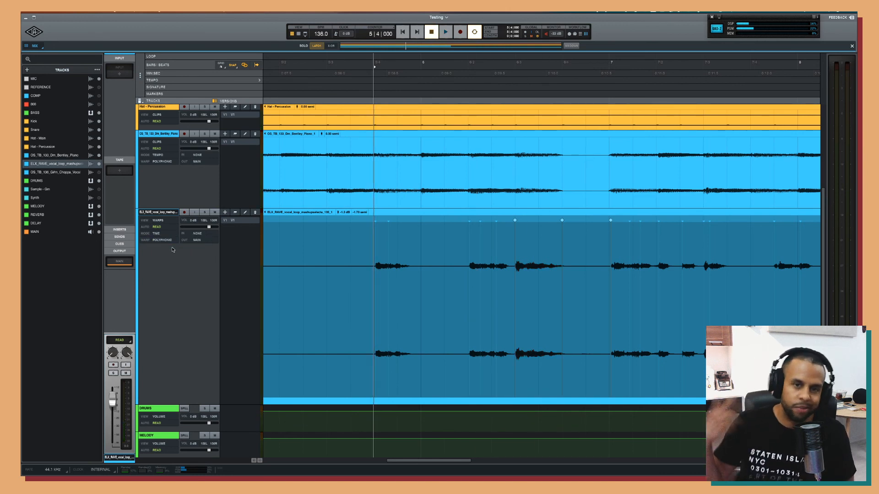
pyautogui.press('space')
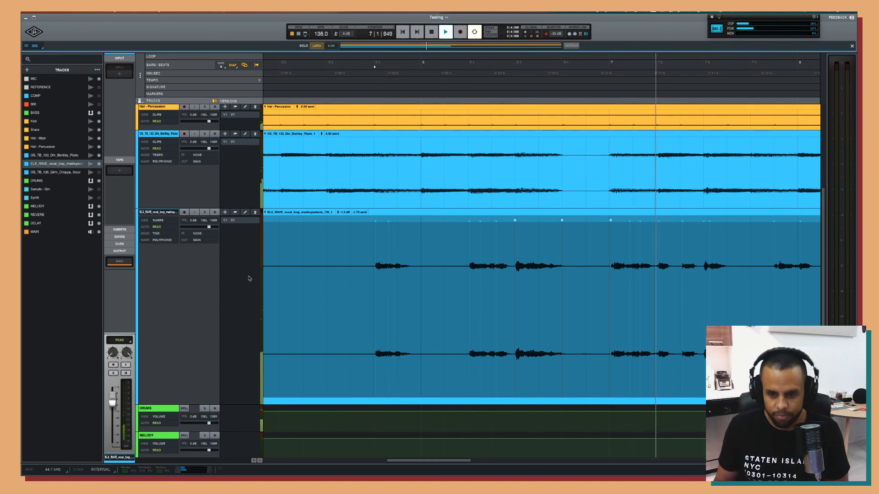
pyautogui.press('r')
pyautogui.press('r')
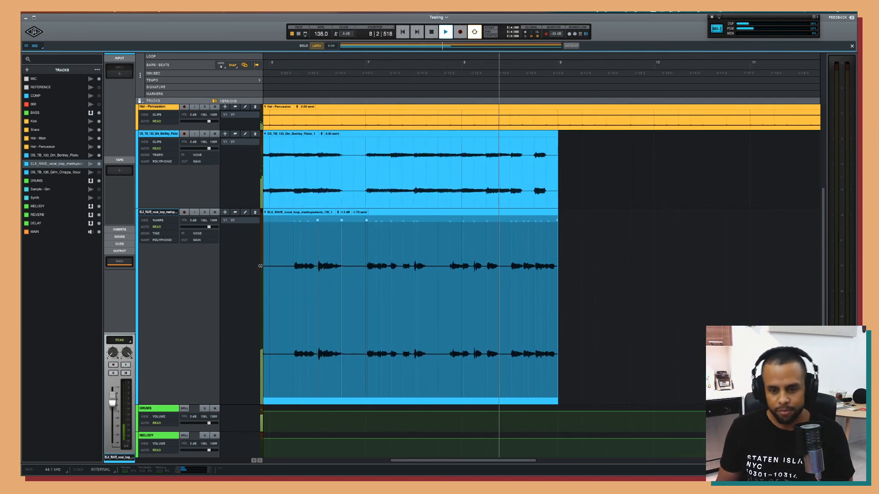
# Apply the Oxide tape machine to the piano and vocal loop tracks in the mixer and return to the timeline.
pyautogui.click(380, 214)
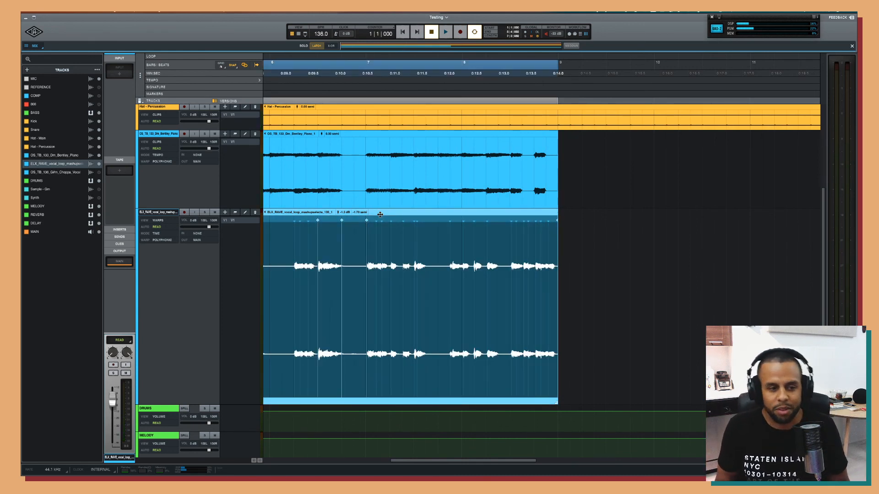
pyautogui.press('super+equal')
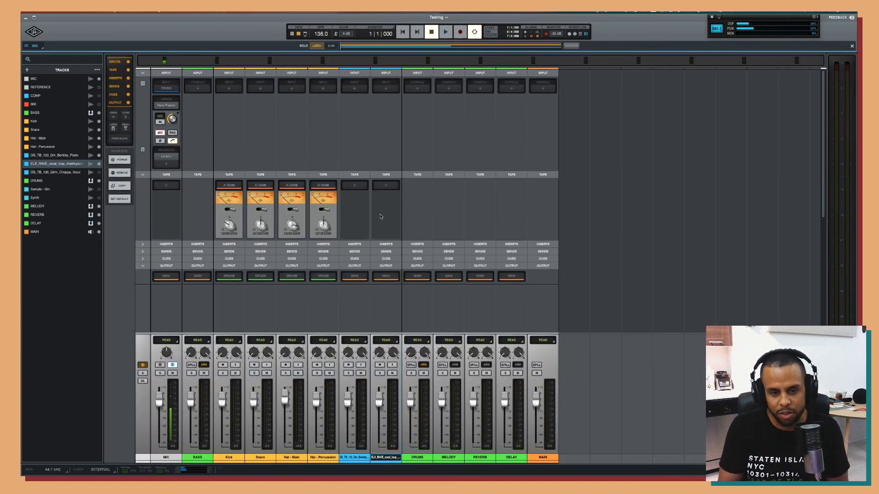
pyautogui.click(355, 185)
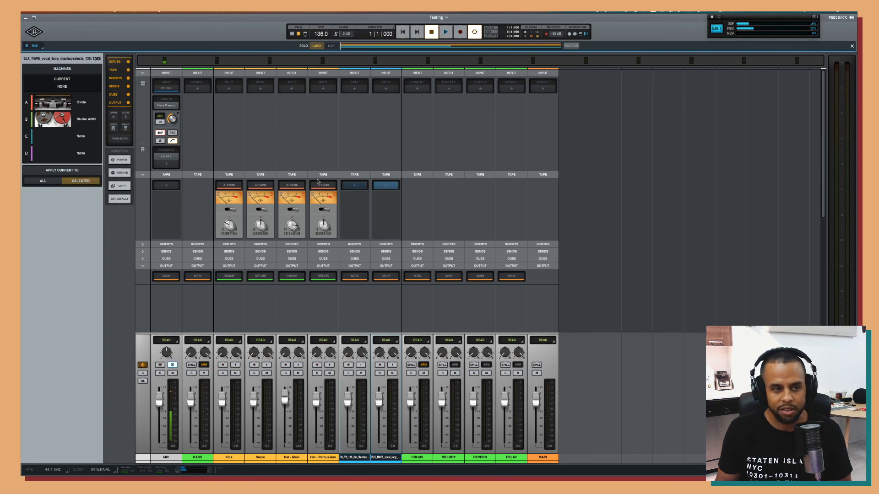
pyautogui.click(79, 102)
pyautogui.press('super+equal')
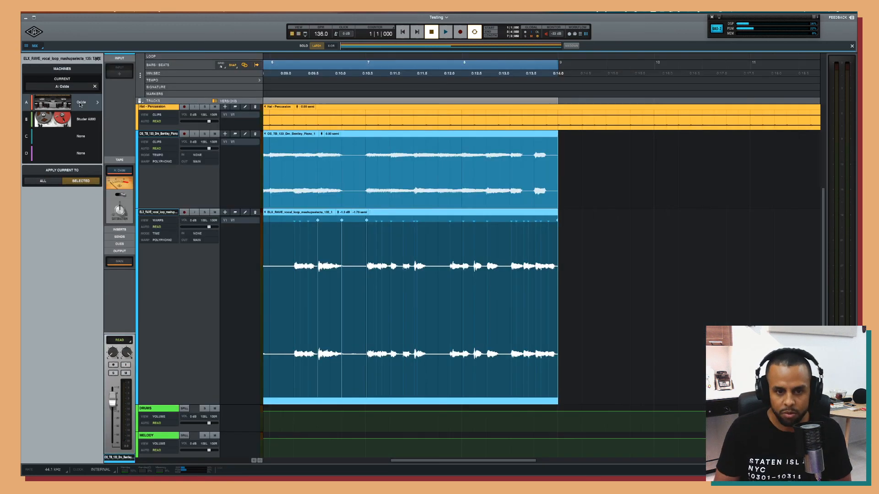
# Play the arrangement from bar 1 and lower the vocal loop track's fader slightly in the mixer.
pyautogui.press('space')
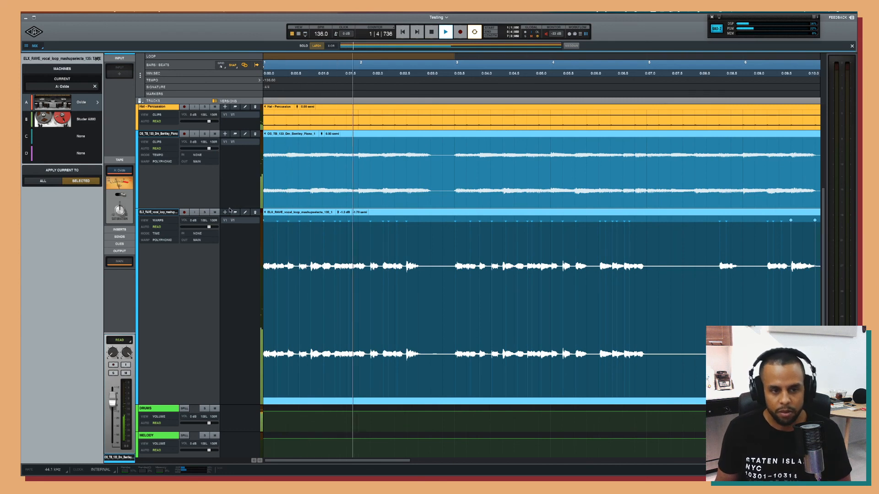
pyautogui.press('super+equal')
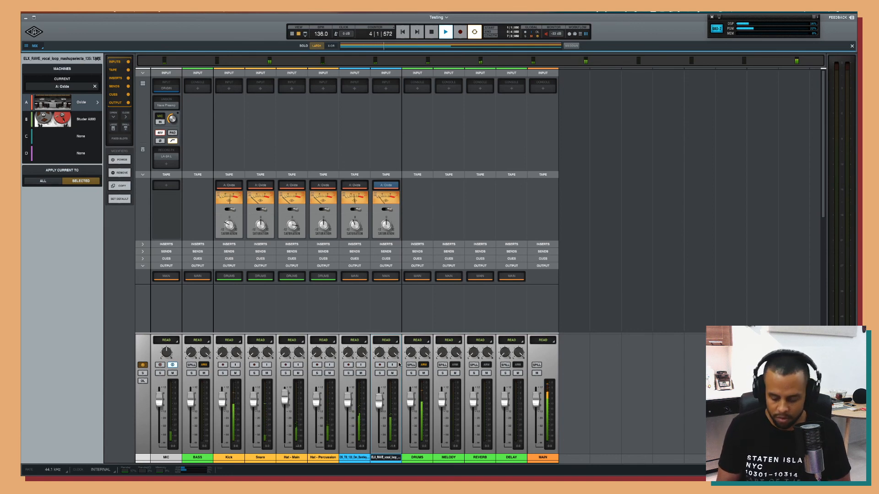
pyautogui.hotkey('ctrl', '=')
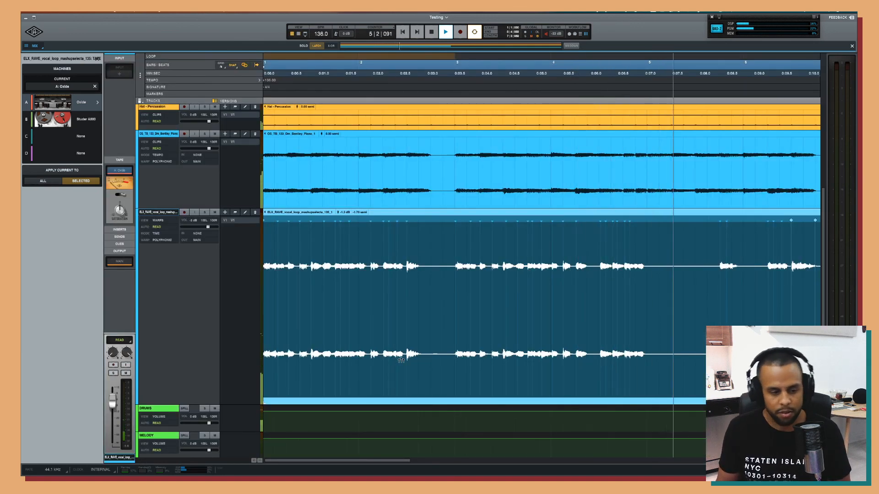
# Check the channel levels in the mixer during playback, then stop and return to the timeline.
pyautogui.hotkey('ctrl', '=')
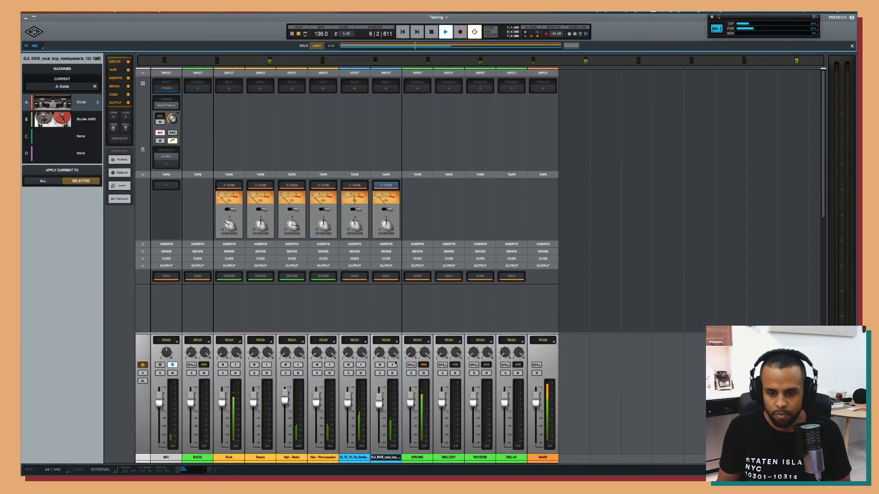
pyautogui.click(546, 244)
pyautogui.click(546, 246)
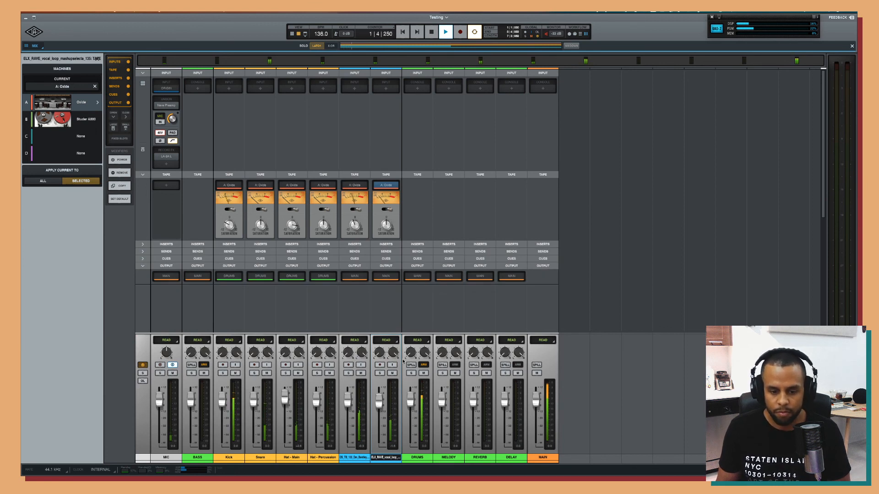
pyautogui.press('space')
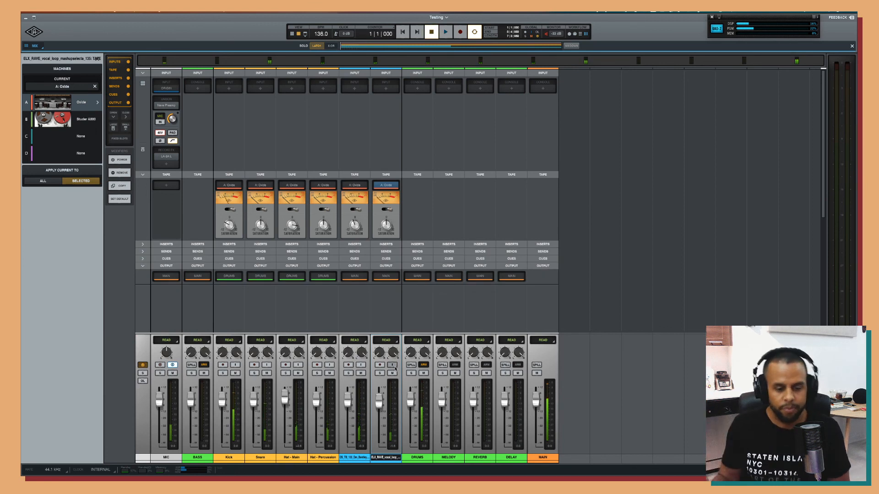
pyautogui.press('super+equal')
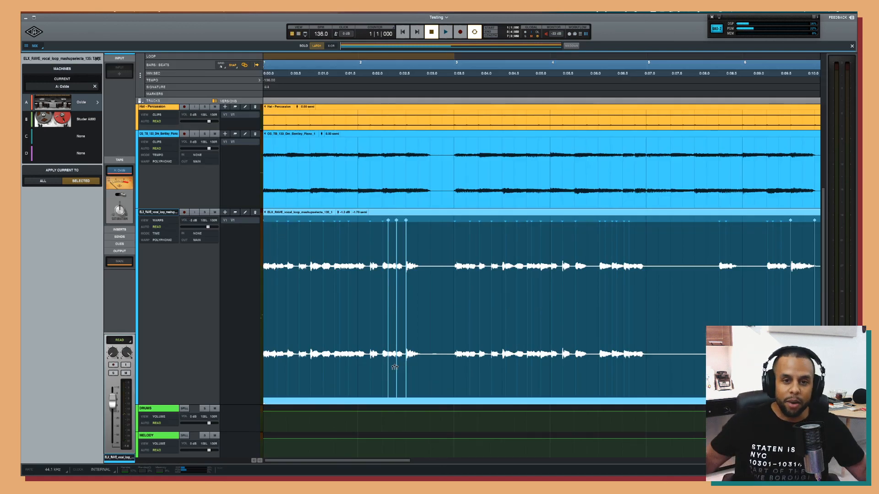